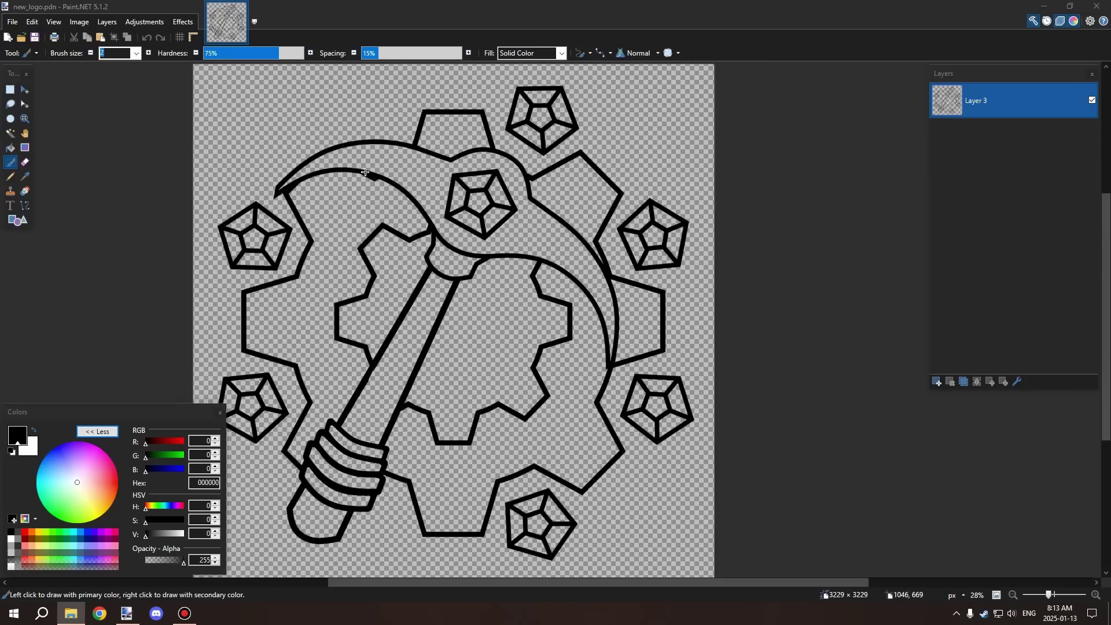
Examine the black line art of the new logo, including the pickaxe, gear and surrounding gems
scroll(348, 191, down, 2)
scroll(383, 183, up, 1)
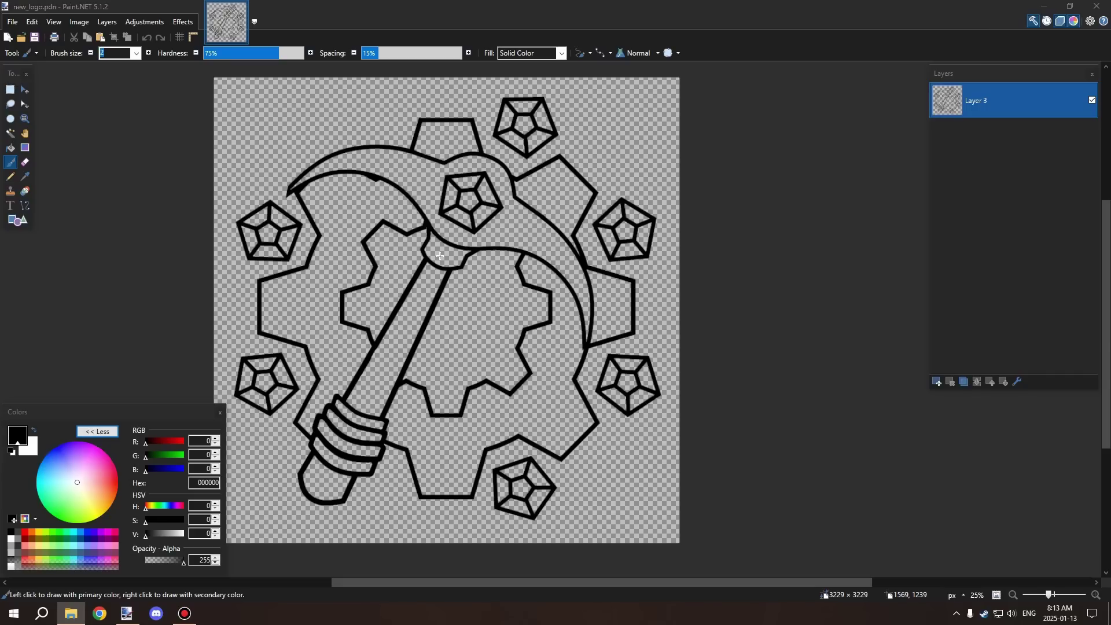
scroll(423, 269, up, 1)
scroll(423, 269, down, 2)
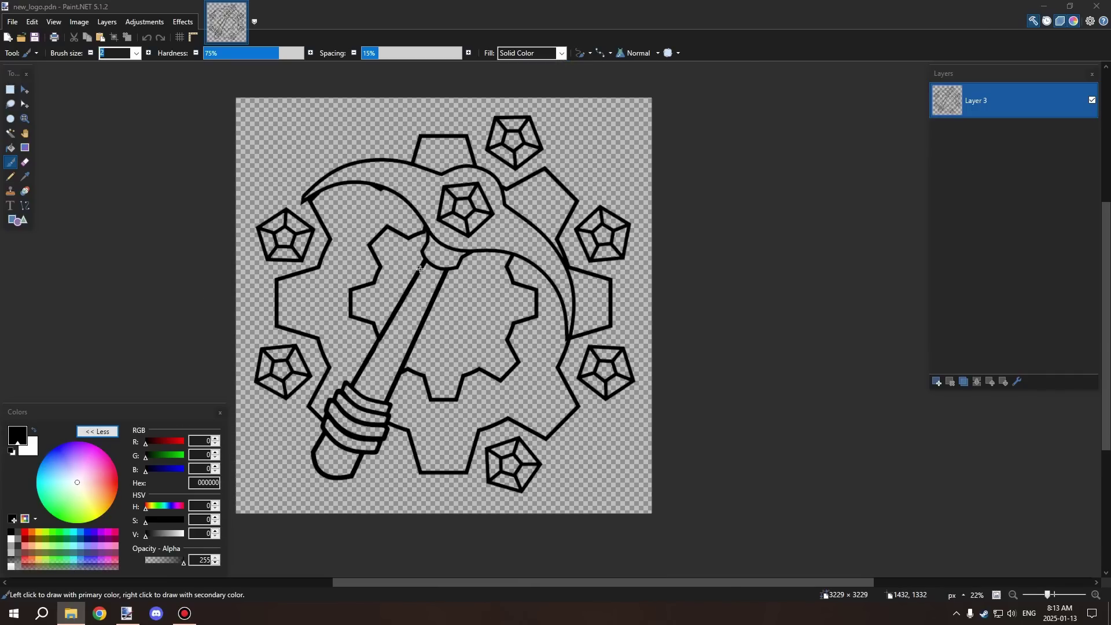
scroll(441, 270, up, 4)
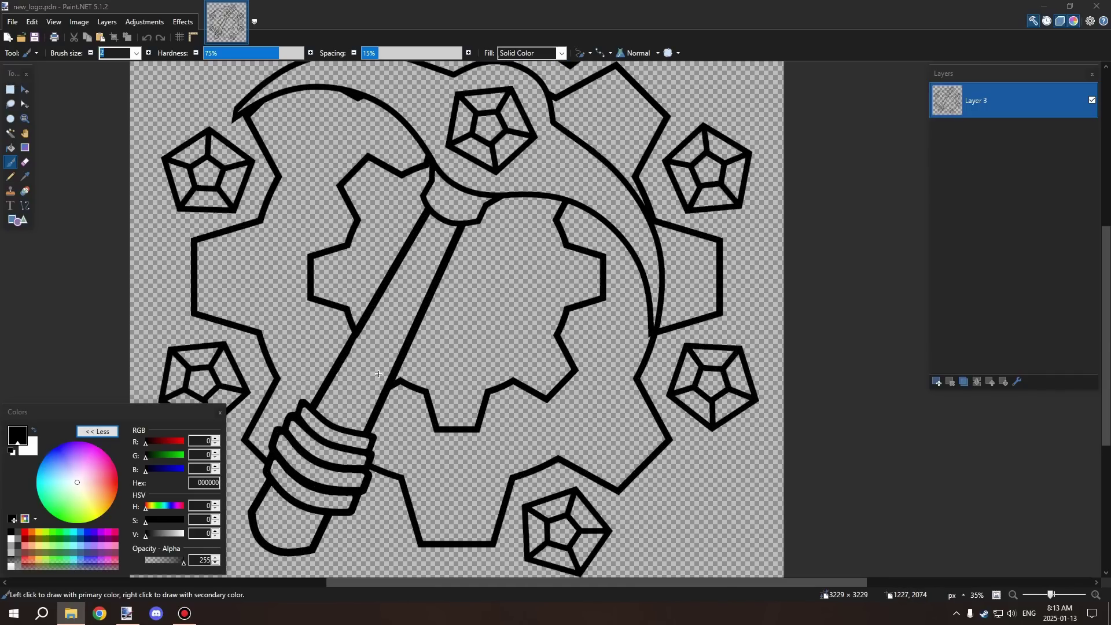
scroll(334, 300, down, 4)
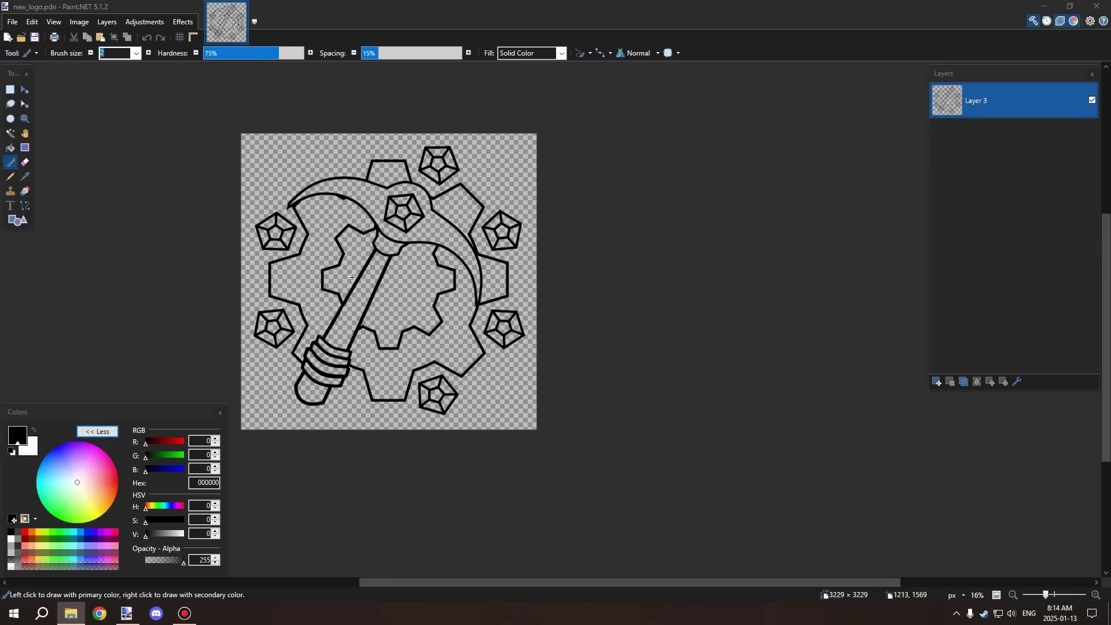
scroll(383, 273, up, 5)
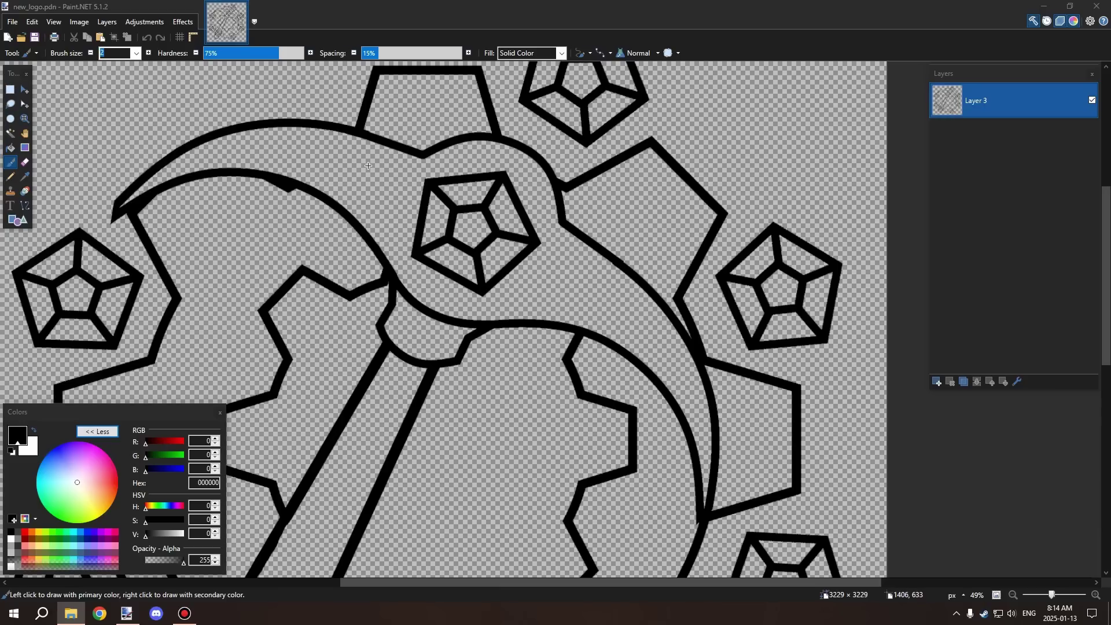
scroll(368, 166, down, 4)
scroll(400, 173, up, 2)
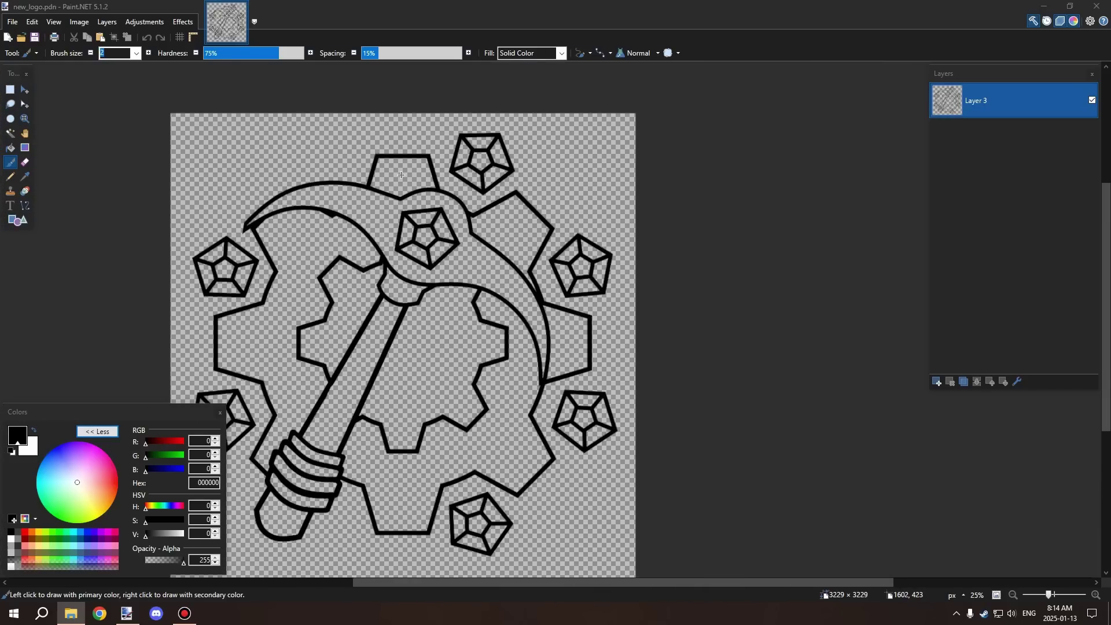
scroll(401, 174, down, 1)
scroll(323, 211, up, 1)
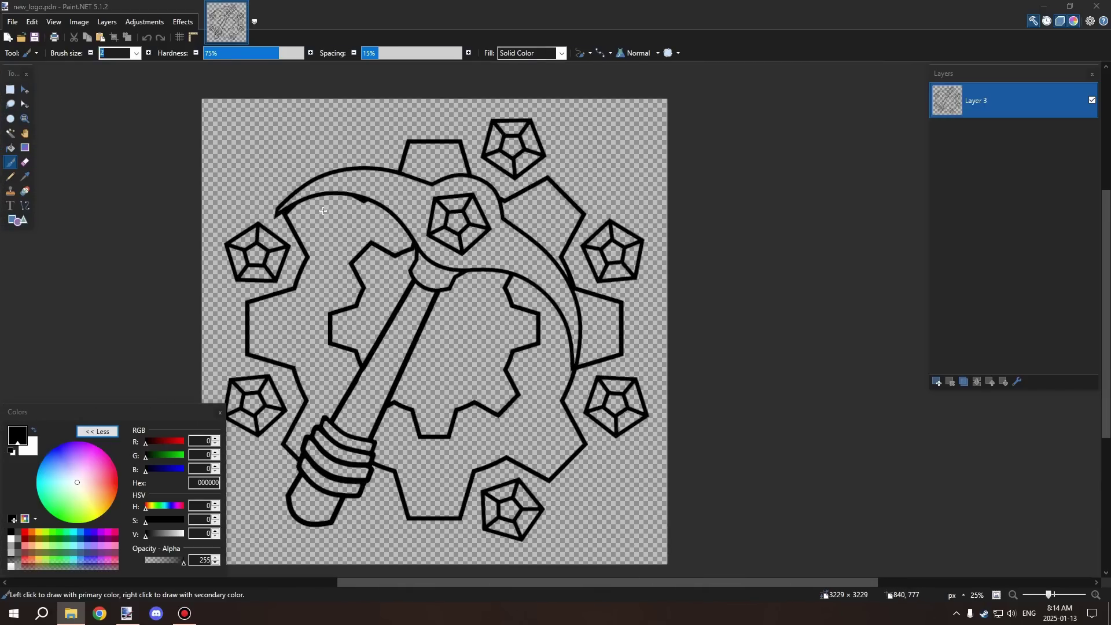
scroll(323, 210, down, 2)
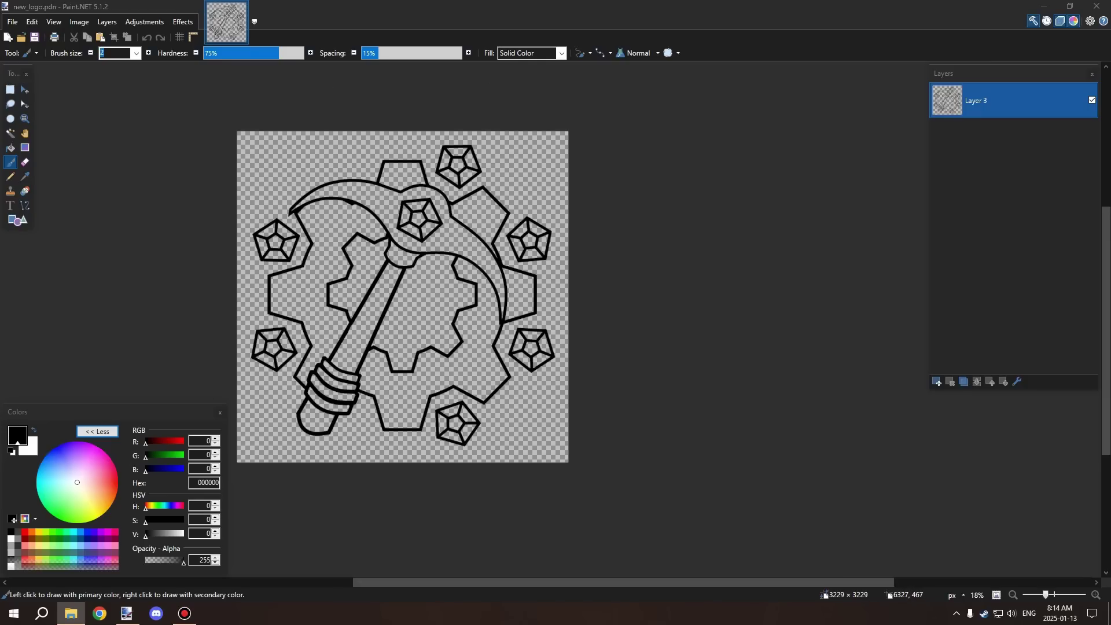
Switch to File Explorer and open the YouTube (E:) drive
click(12, 22)
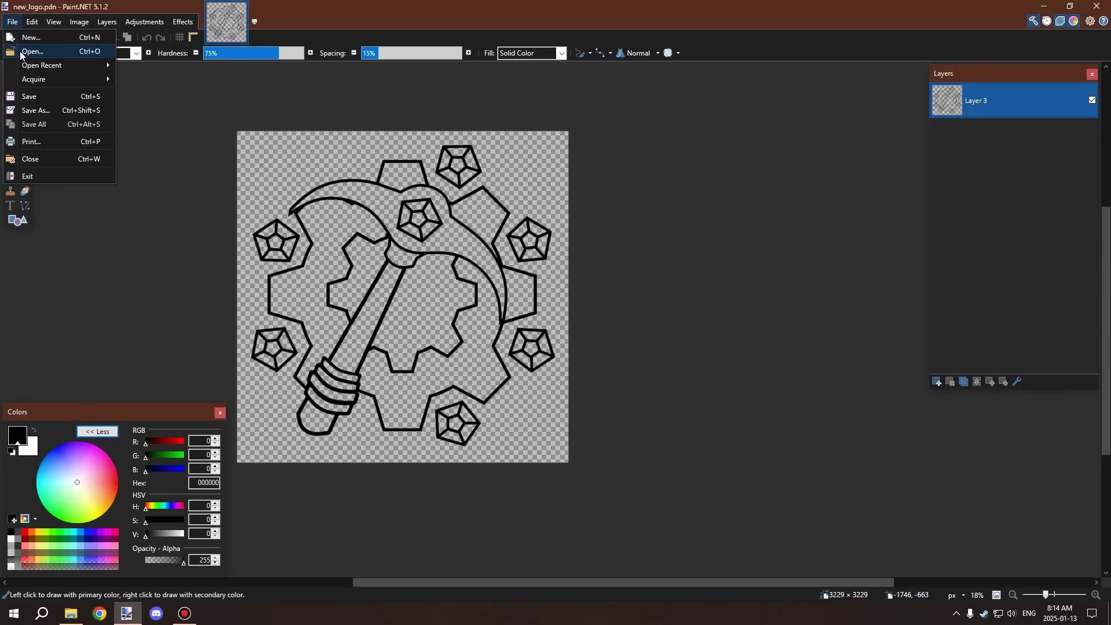
click(74, 613)
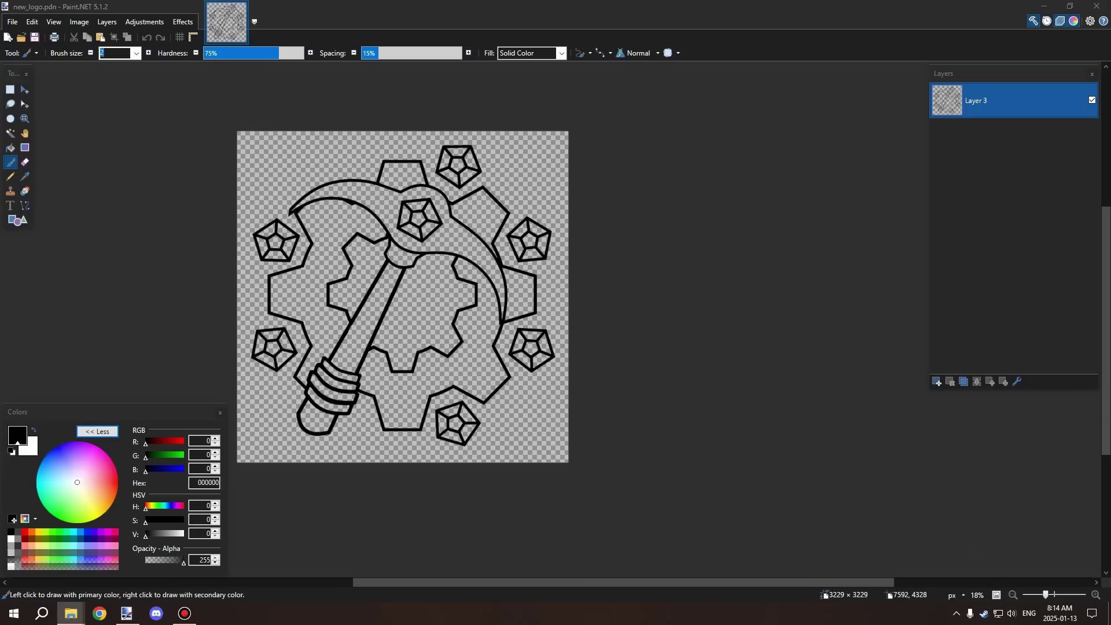
click(70, 613)
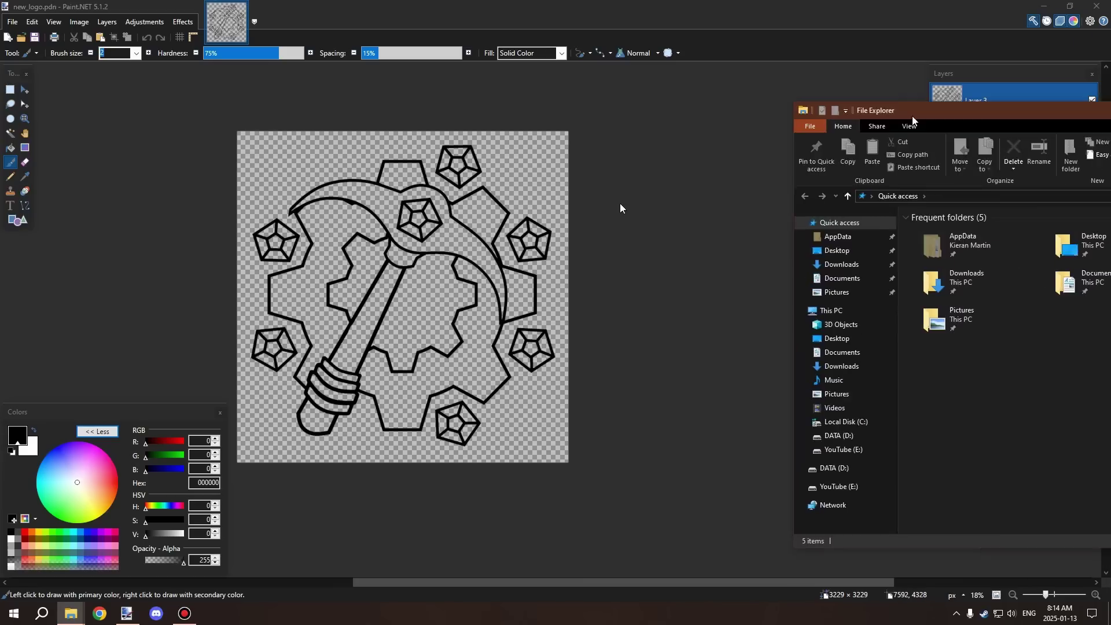
click(365, 313)
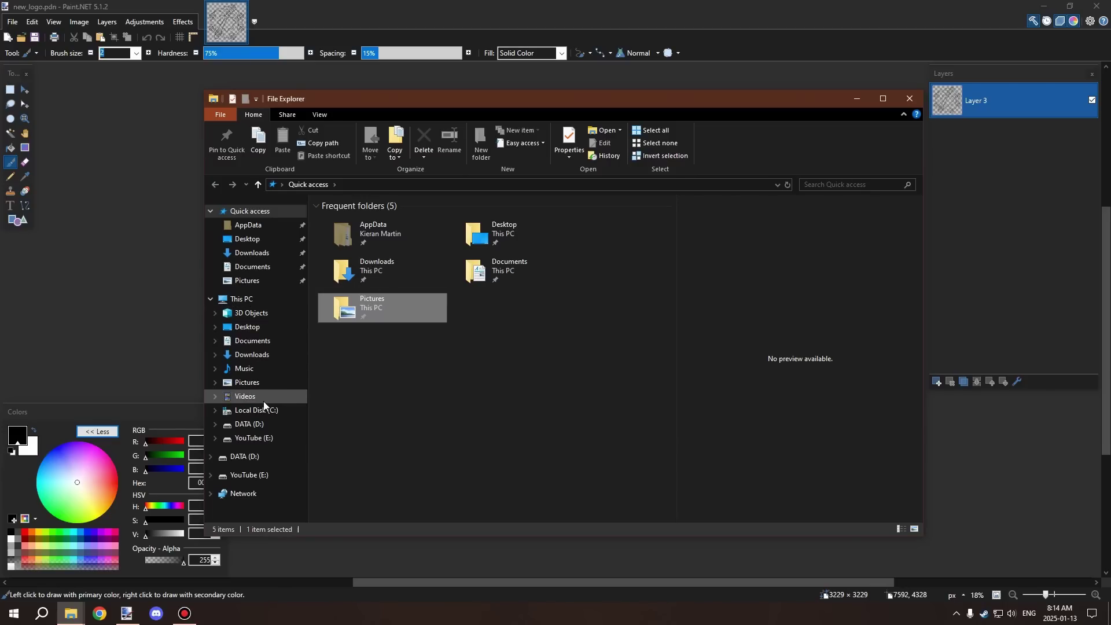
click(249, 438)
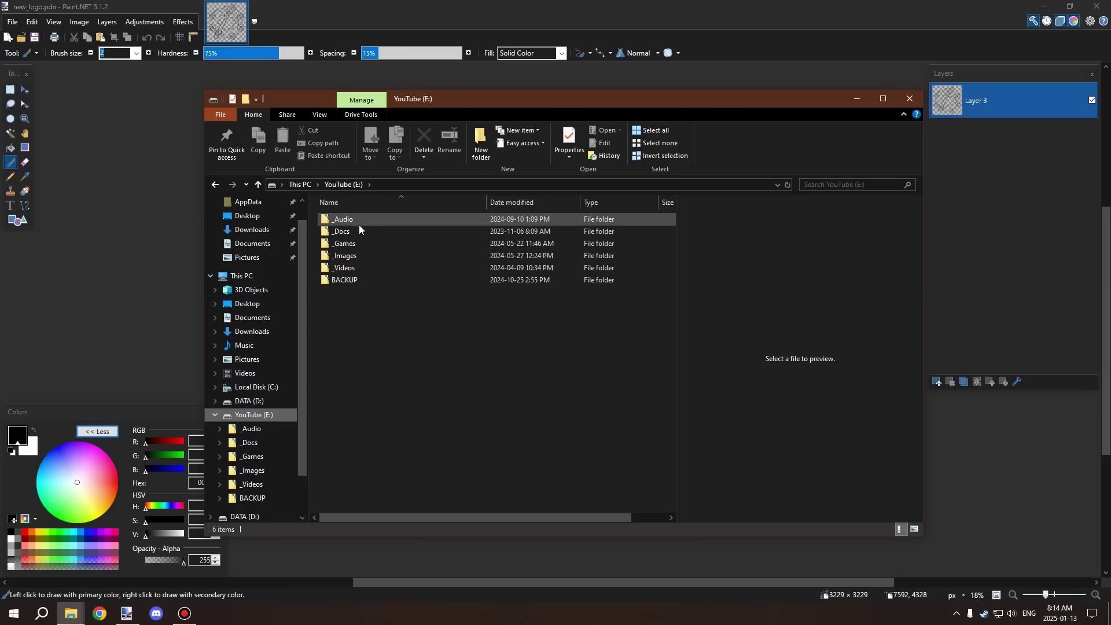
Go through _Images, _Channels, Profile_Pictures and MCreator, and open old_profile_picture_01.pdn
double_click(350, 256)
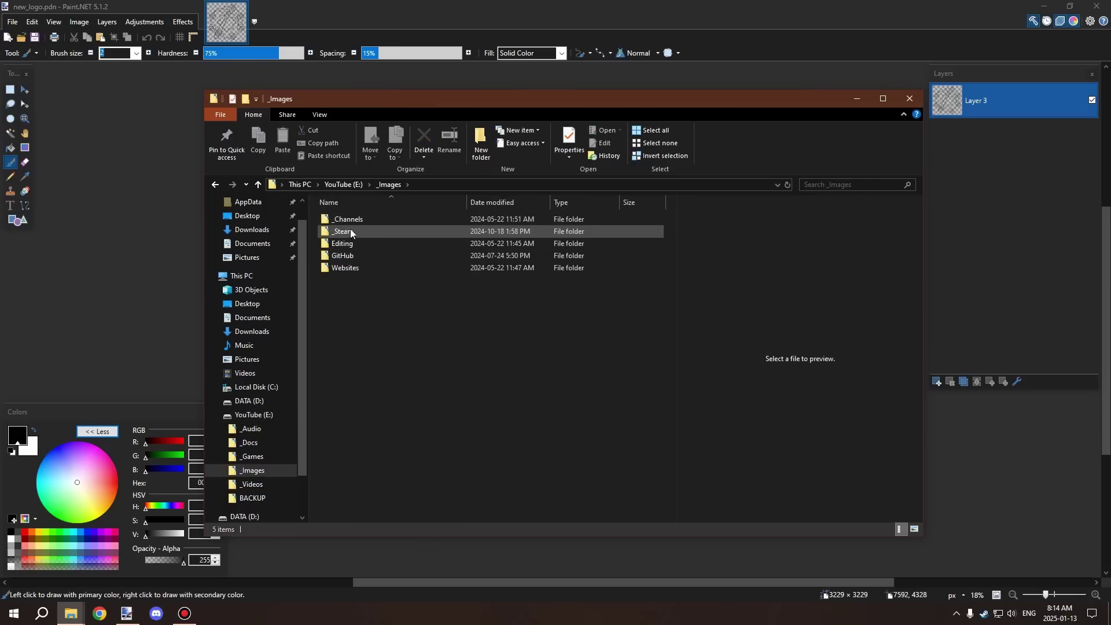
double_click(359, 219)
double_click(357, 243)
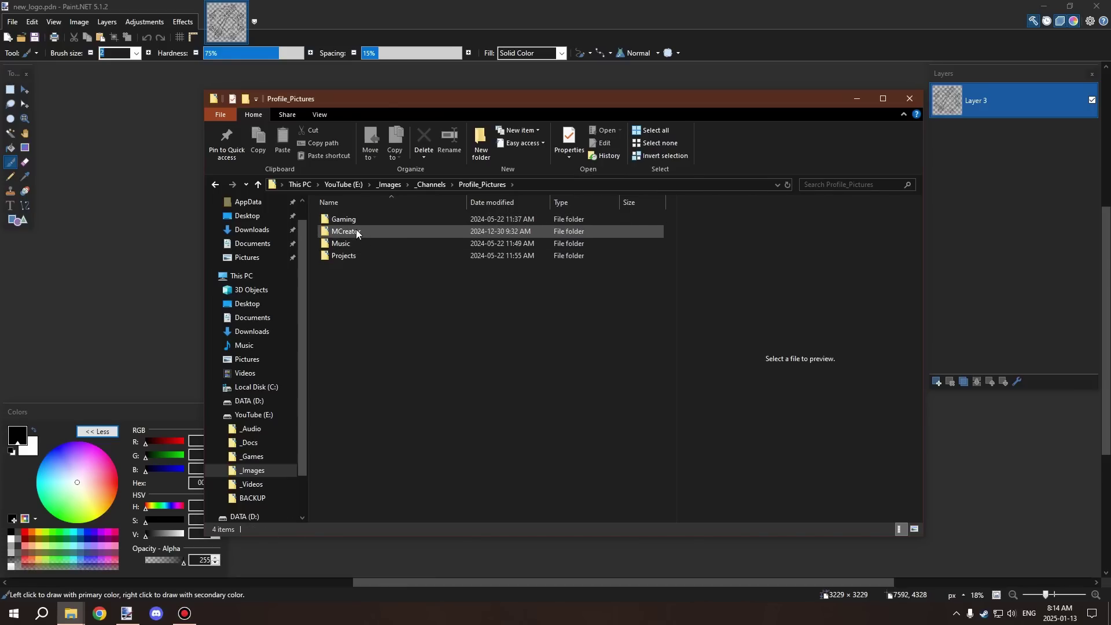
double_click(356, 230)
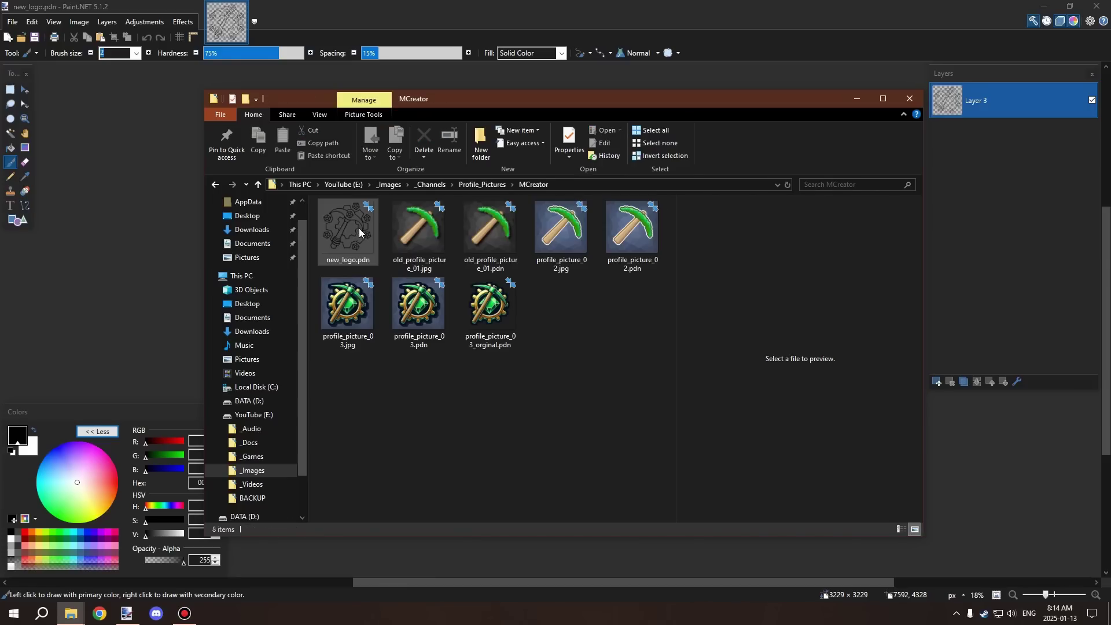
double_click(481, 216)
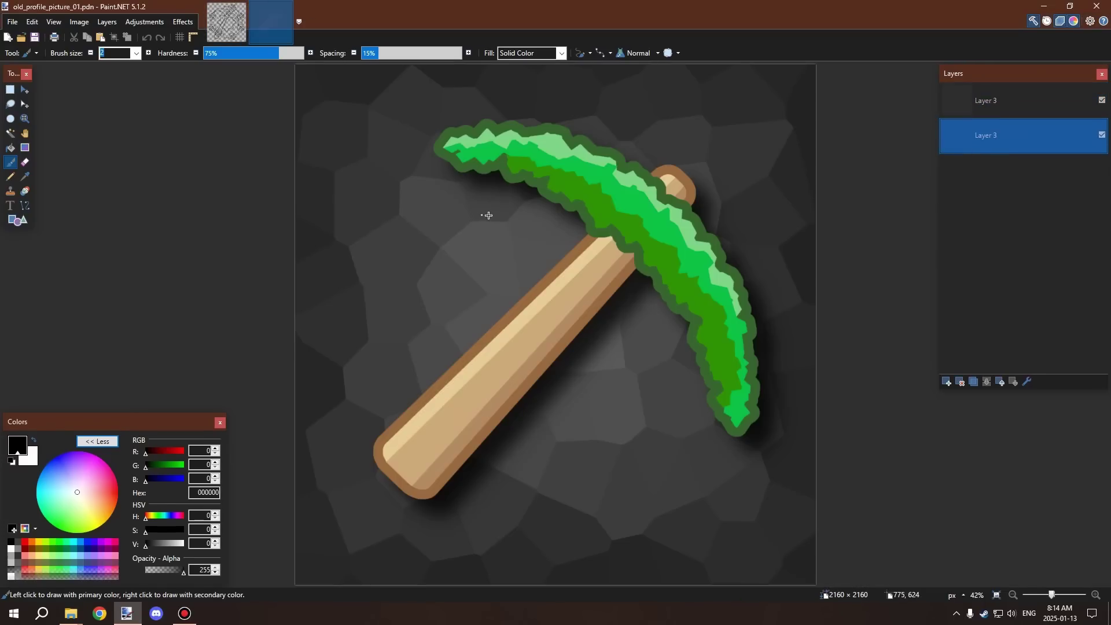
Sample the bright middle green of the pickaxe head as the primary color with the Color Picker
scroll(587, 139, up, 5)
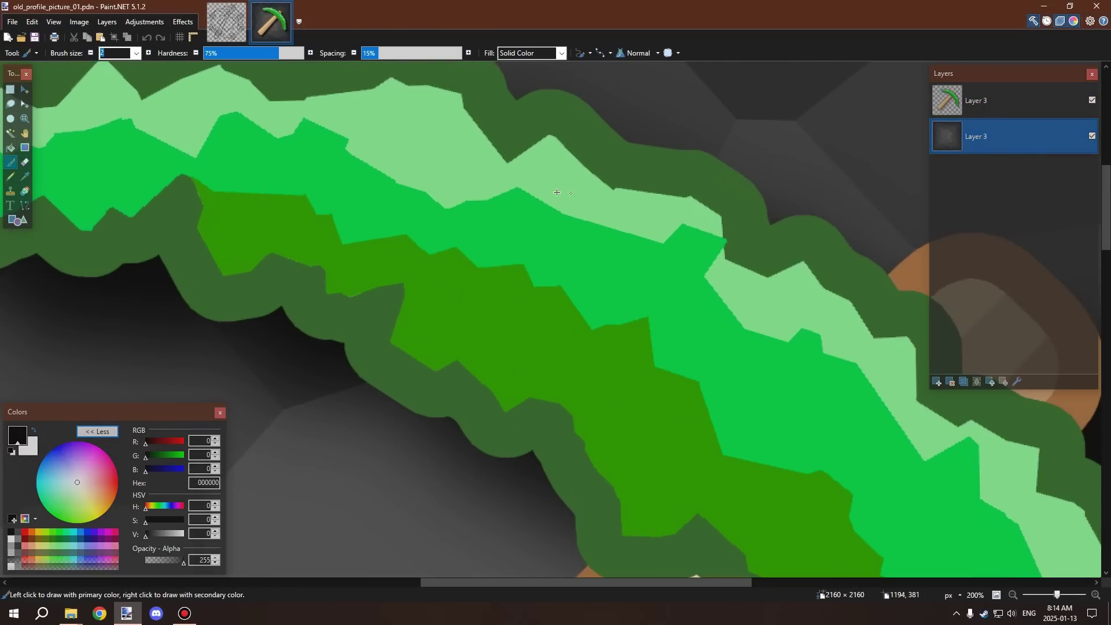
scroll(567, 304, down, 1)
scroll(568, 304, up, 1)
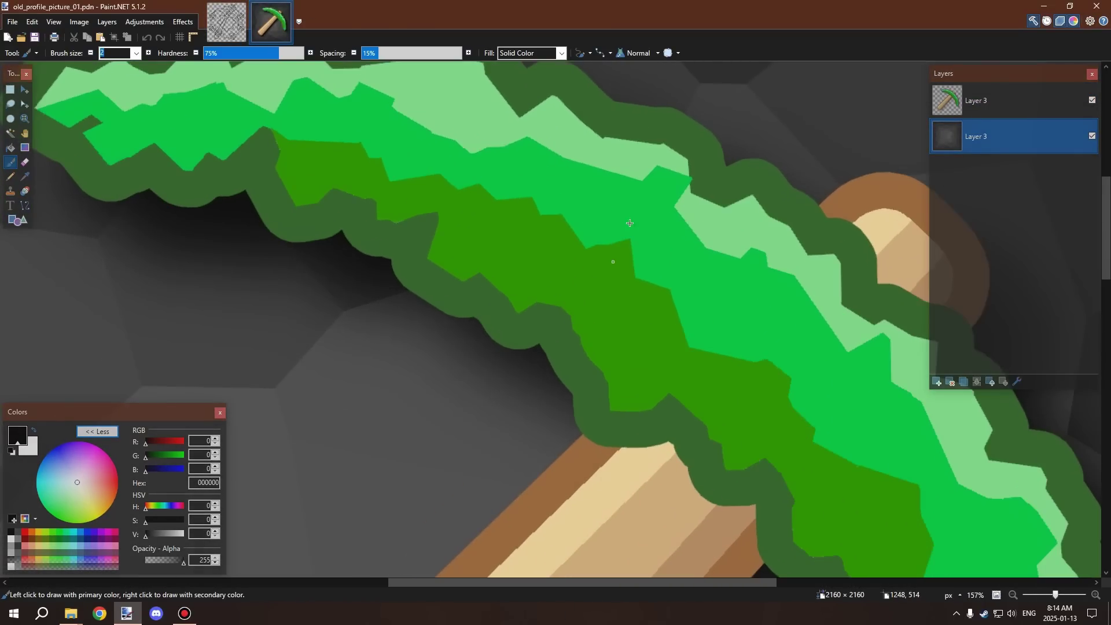
click(25, 176)
click(580, 183)
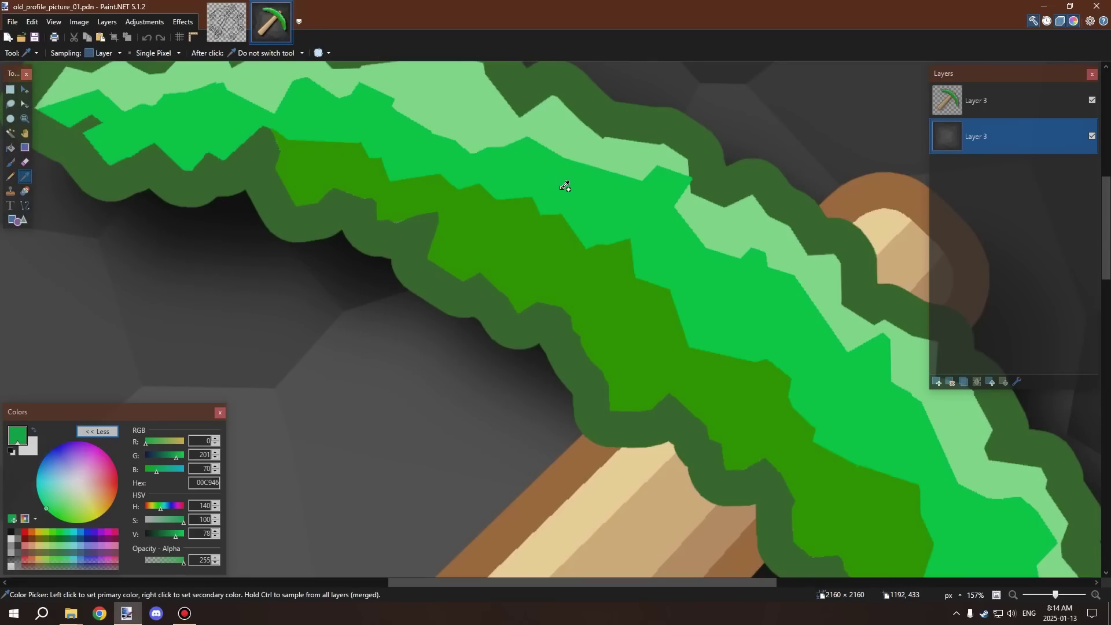
scroll(566, 183, down, 2)
Return to the new_logo image and create a new blank 800 × 600 pixel image
click(234, 22)
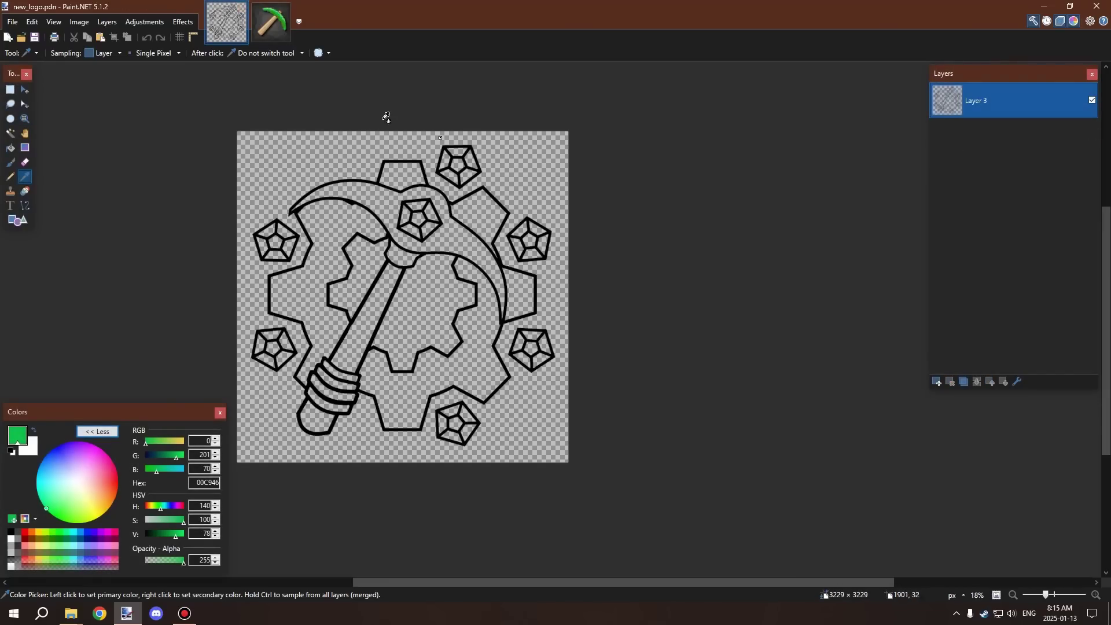
scroll(324, 125, up, 3)
scroll(243, 124, down, 2)
scroll(219, 112, up, 1)
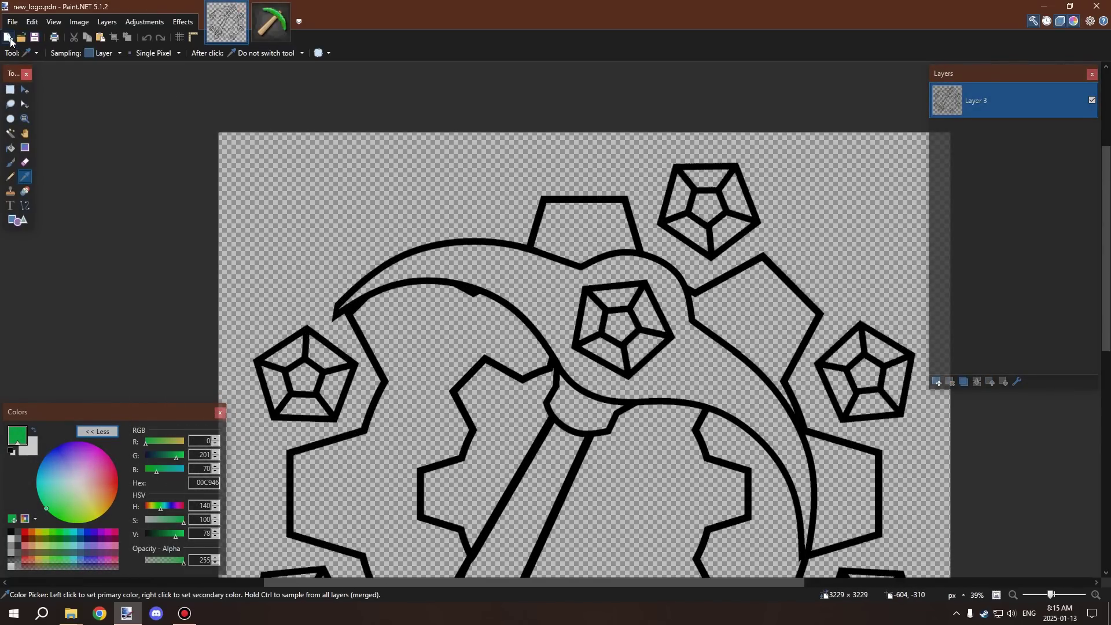
click(8, 37)
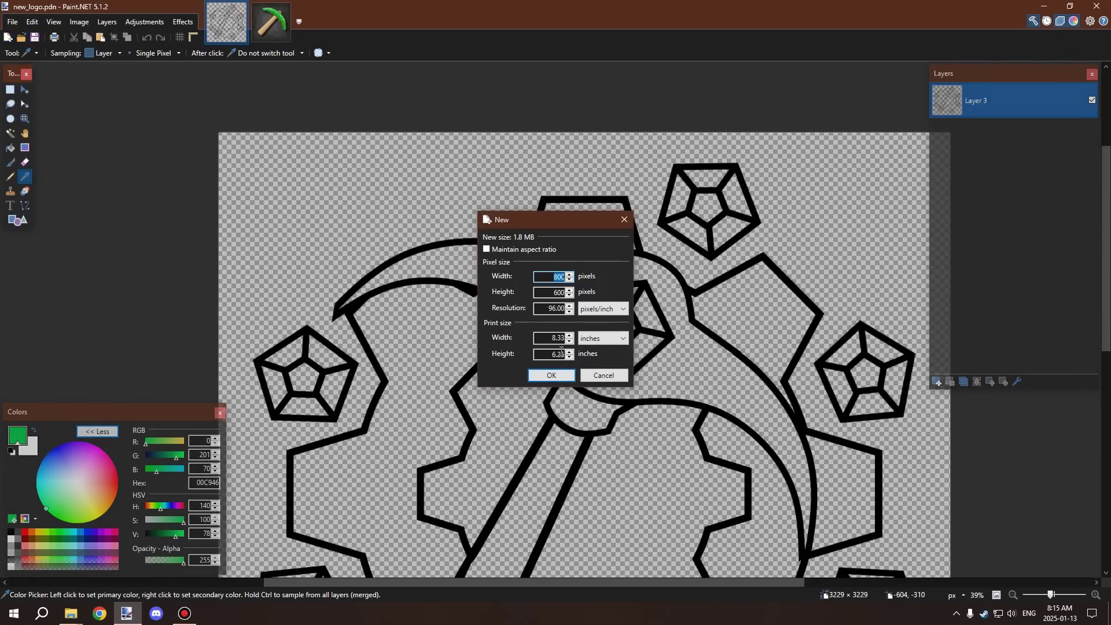
click(551, 376)
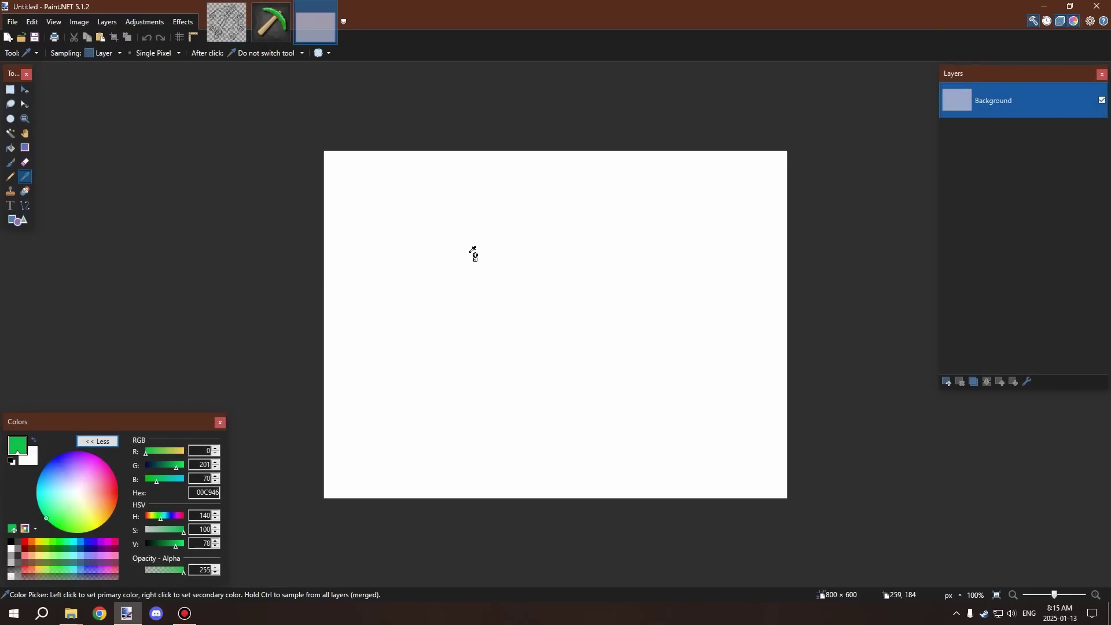
Draw a filled rectangle in the sampled green on the white canvas with the Shapes tool
scroll(367, 235, up, 3)
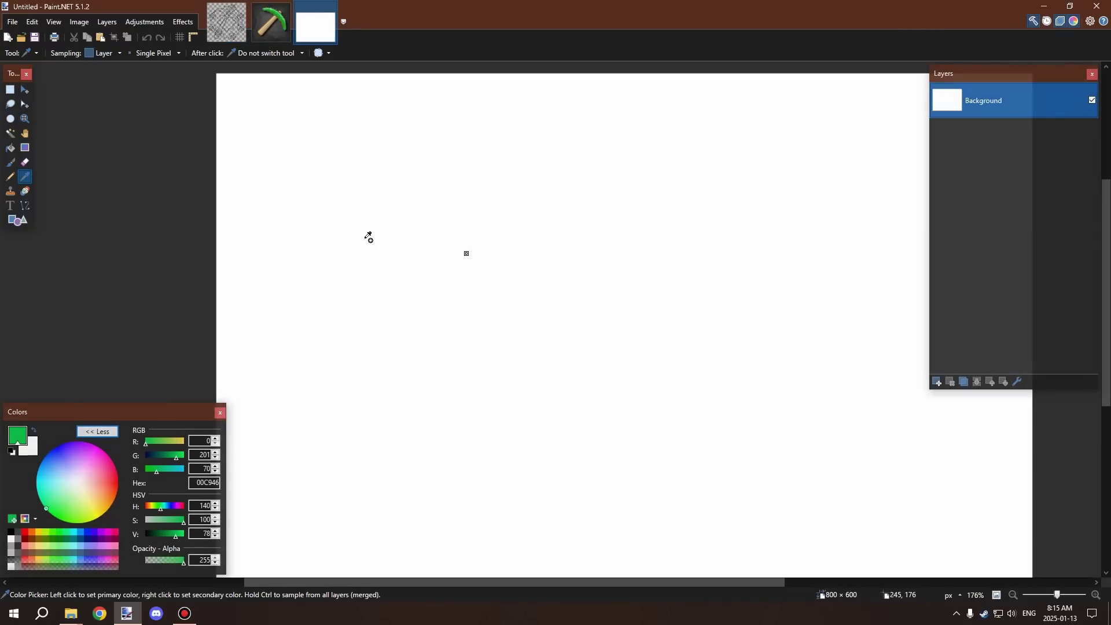
click(11, 148)
click(18, 221)
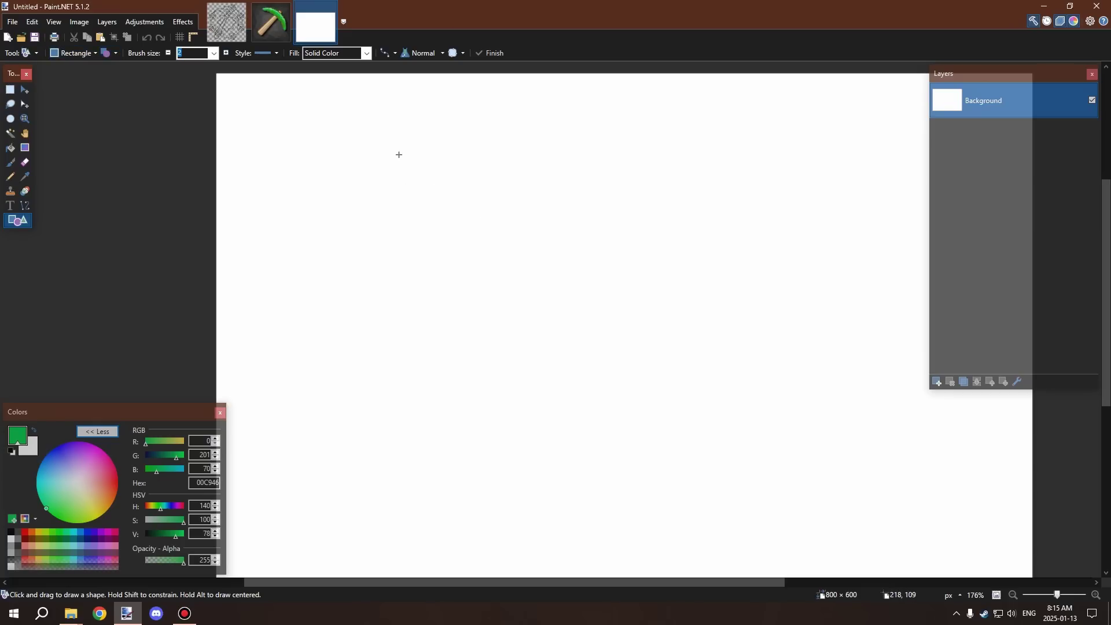
drag(308, 139, 515, 313)
key(Escape)
drag(307, 138, 427, 237)
key(Return)
Clear the whole canvas to transparency and draw a filled green rectangle near its upper-left corner
key(ctrl+a)
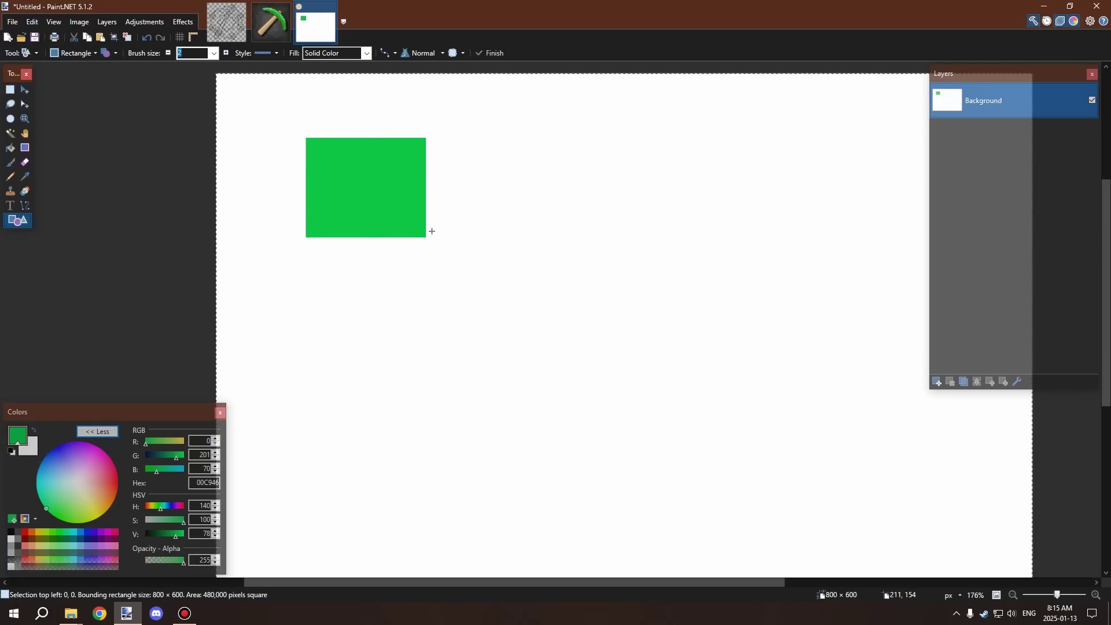
key(Delete)
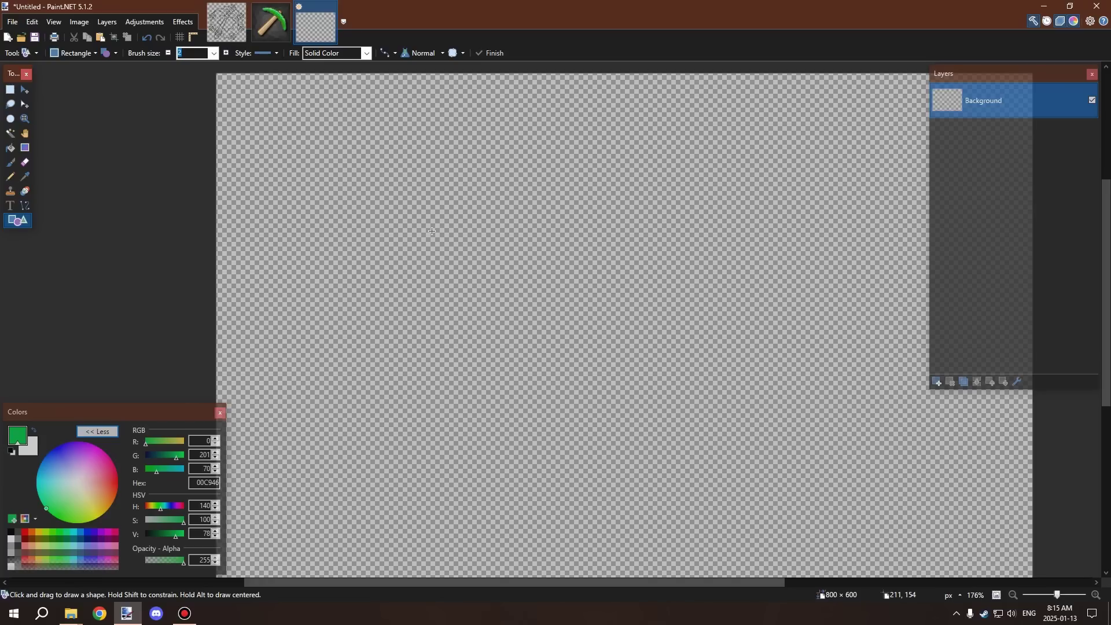
mouse_move(271, 134)
mouse_down()
mouse_move(414, 278)
mouse_move(397, 253)
mouse_up()
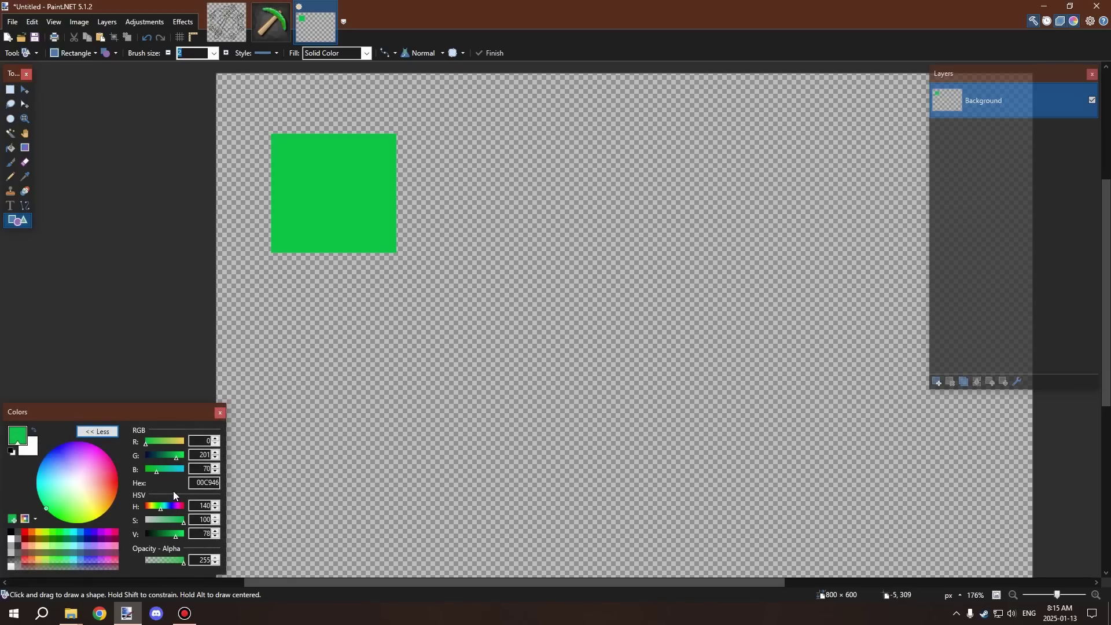
Set the primary color's hue to 130 and value to 88, and test it with an overlapping rectangle that is undone
click(218, 508)
click(217, 509)
click(217, 509)
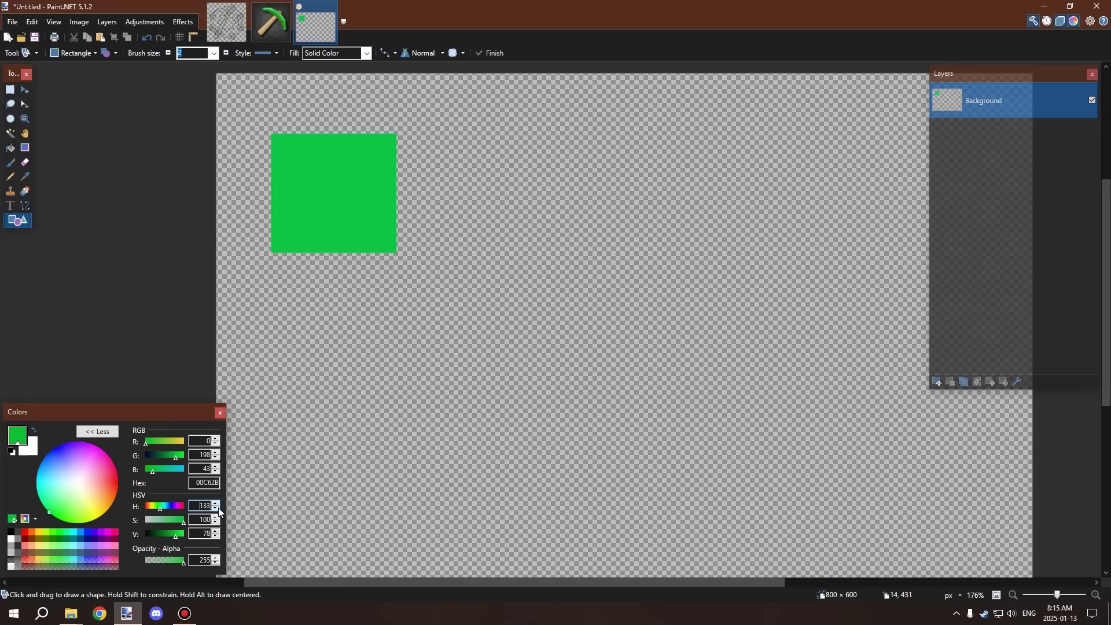
click(217, 508)
click(216, 532)
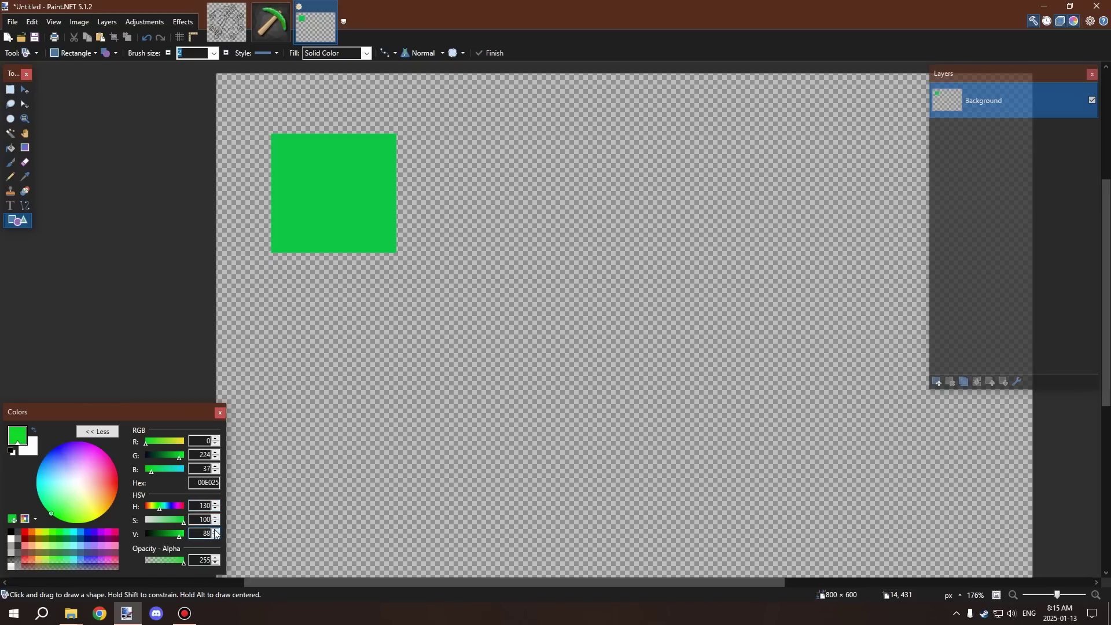
drag(298, 154, 437, 297)
key(ctrl+z)
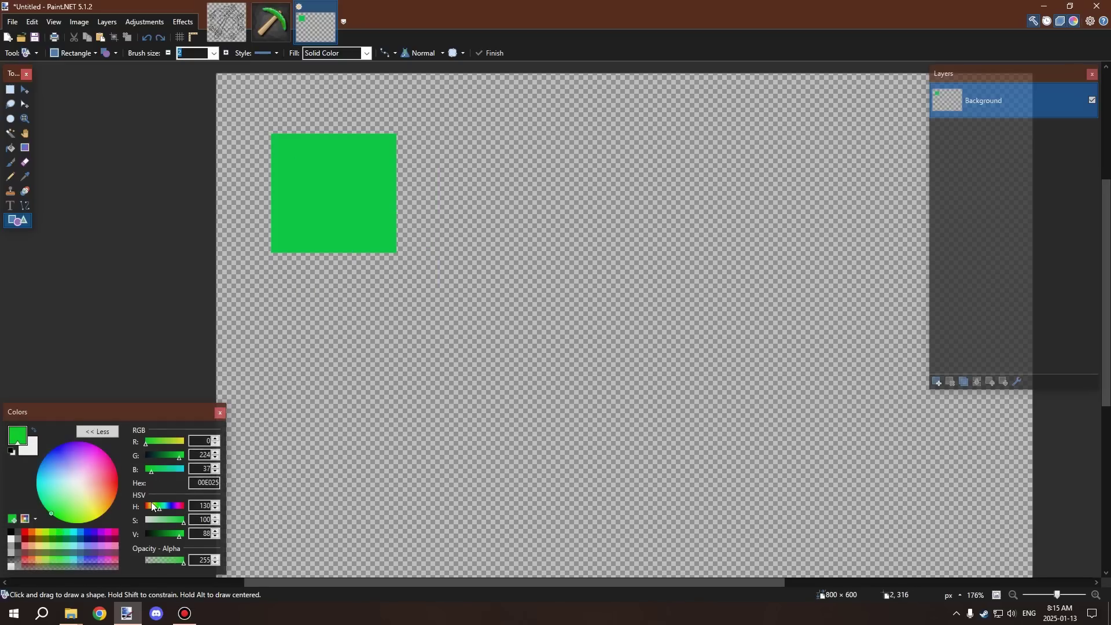
Set the primary color's saturation to 80 and try it in an overlapping rectangle, undoing that rectangle
drag(182, 525, 177, 525)
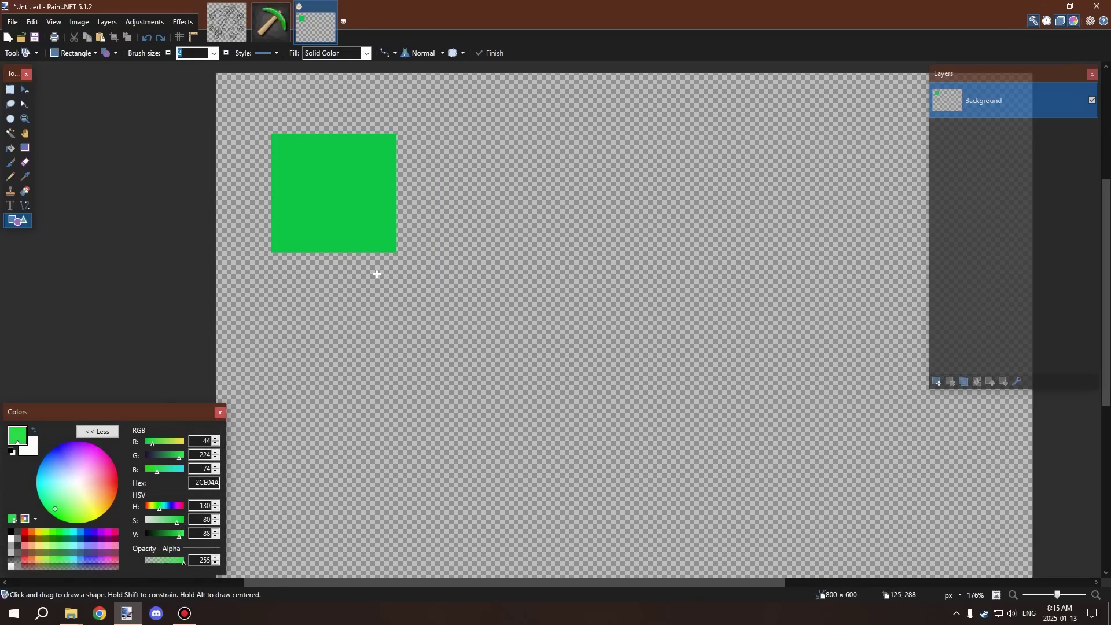
drag(337, 186, 446, 293)
key(ctrl+z)
Set the primary color's hue to 101 and draw a filled rectangle of about 153 × 128 pixels overlapping the green one
click(216, 509)
click(216, 509)
click(216, 509)
click(215, 509)
click(216, 509)
click(217, 509)
click(217, 509)
click(217, 509)
click(216, 510)
click(216, 509)
click(216, 509)
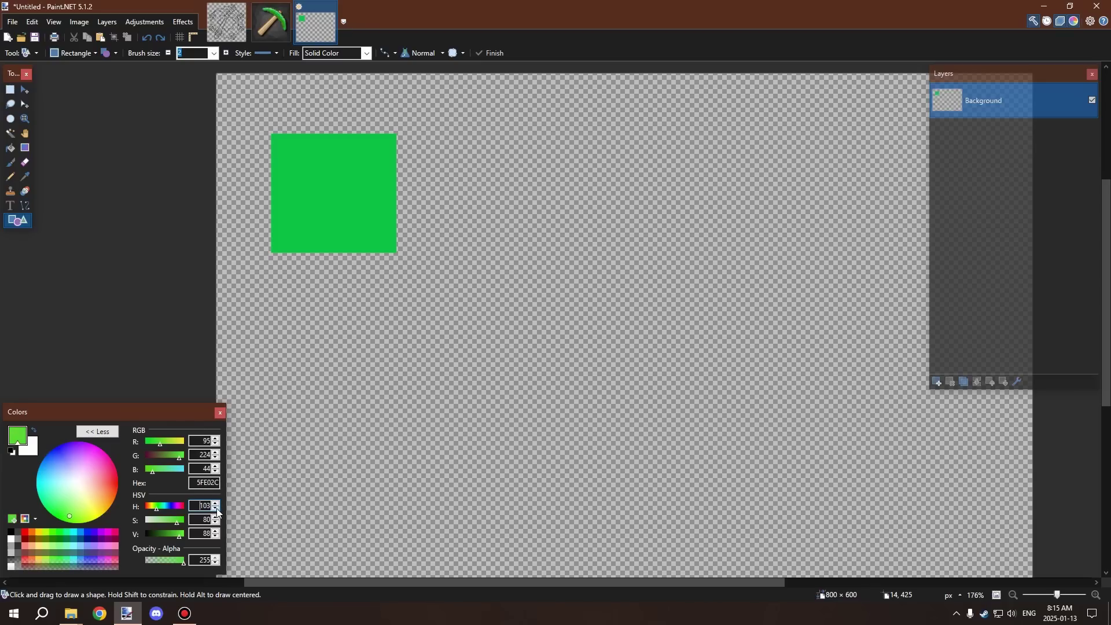
click(216, 509)
click(216, 509)
drag(304, 173, 453, 301)
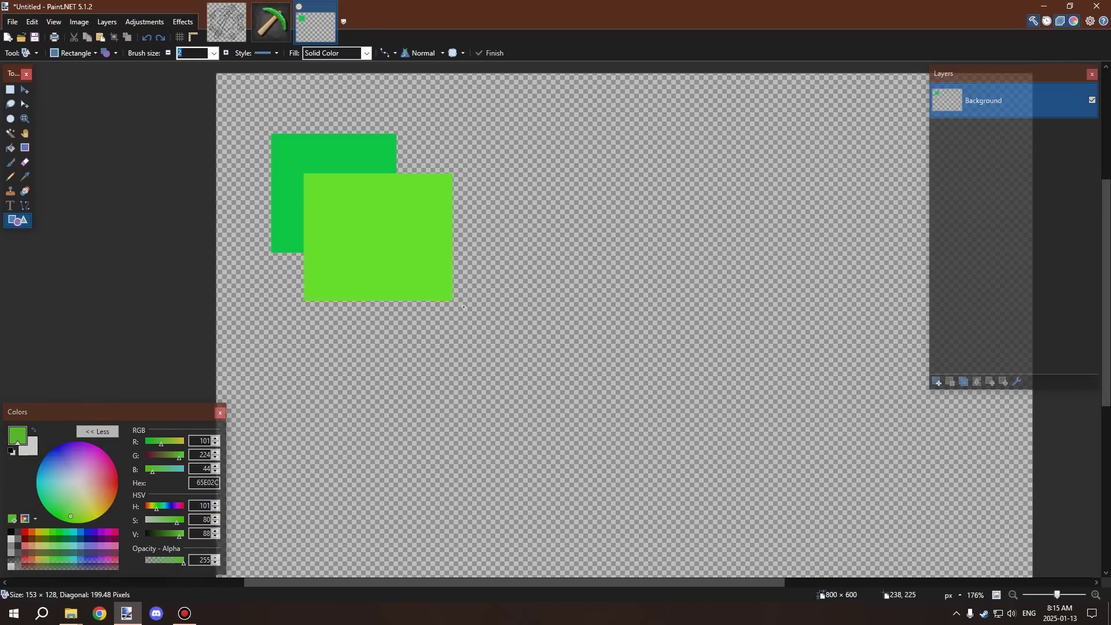
Undo the overlapping rectangle, set the primary color's saturation to 56, and redraw it about 127 × 104 pixels over the green rectangle's upper-right corner
key(ctrl+z)
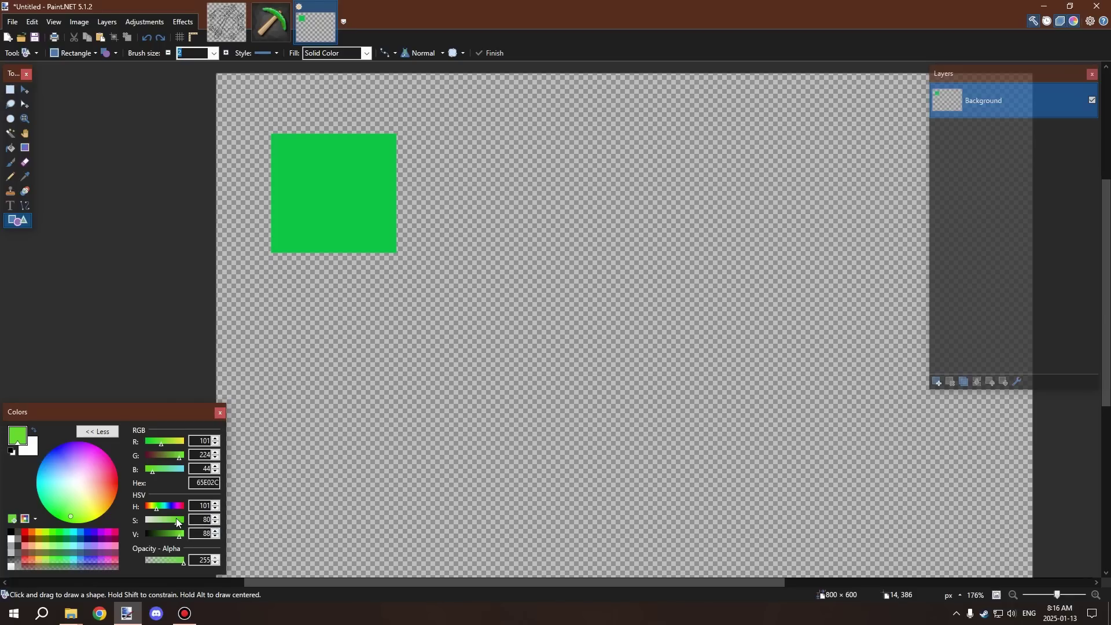
drag(177, 522, 168, 521)
drag(313, 172, 450, 294)
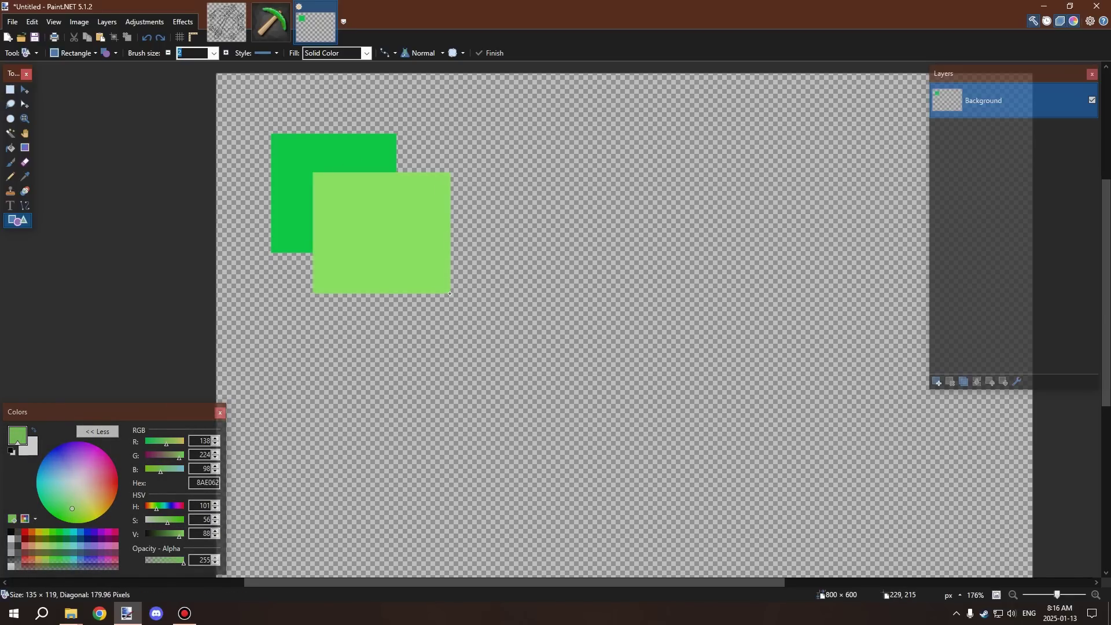
key(ctrl+z)
drag(325, 178, 461, 308)
key(ctrl+z)
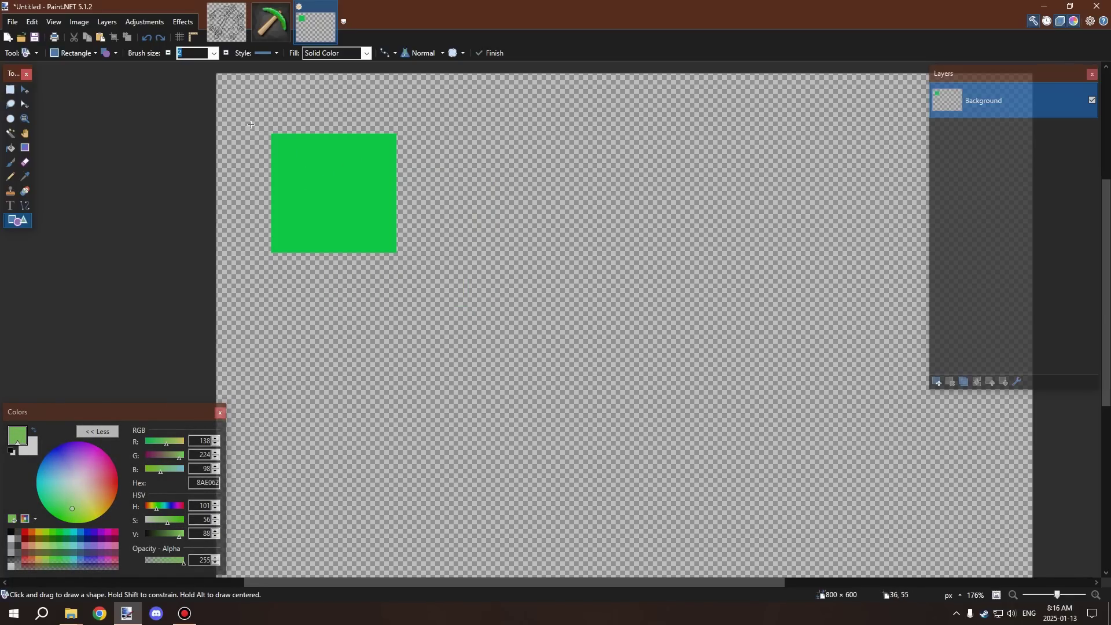
drag(210, 90, 338, 190)
key(ctrl+z)
drag(349, 92, 478, 198)
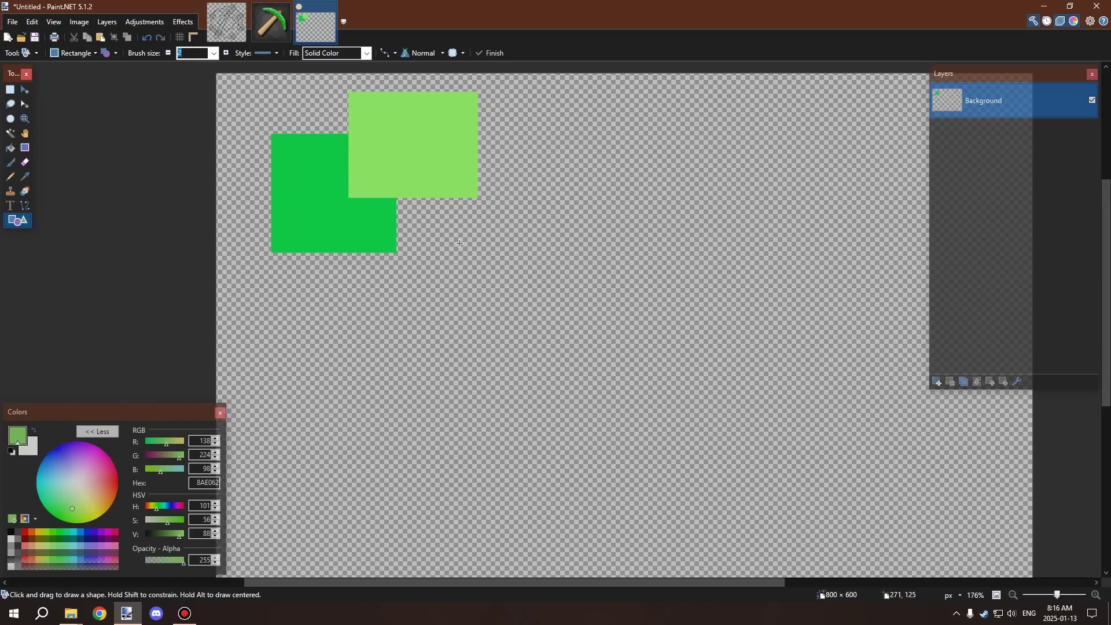
Set the primary color's hue to 85 and saturation to 32, and draw a pale rectangle from the light green one's upper-right area to the canvas top
drag(167, 527, 158, 526)
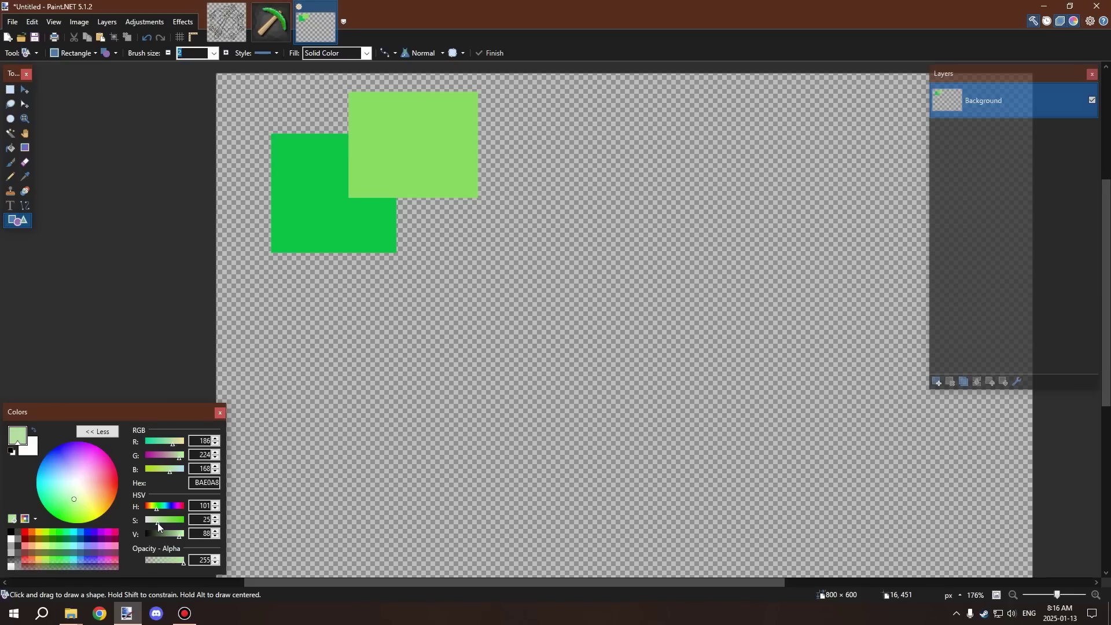
click(218, 511)
drag(426, 143, 575, 72)
Sample the darkest green rectangle with the Color Picker and lower the primary color's value to 70
scroll(493, 166, up, 1)
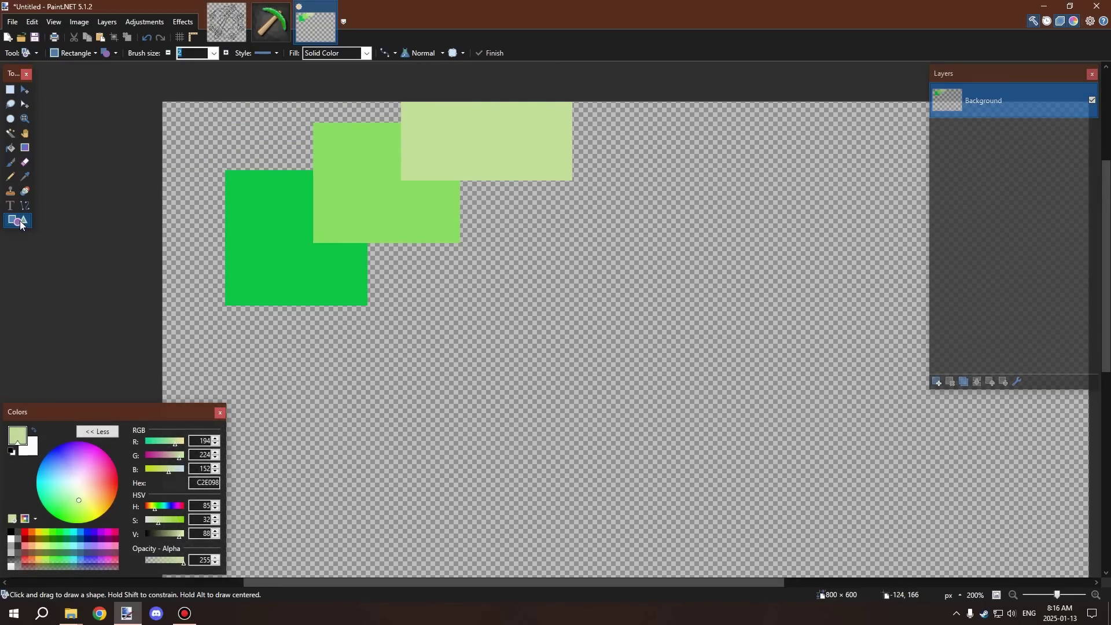
key(k)
click(294, 250)
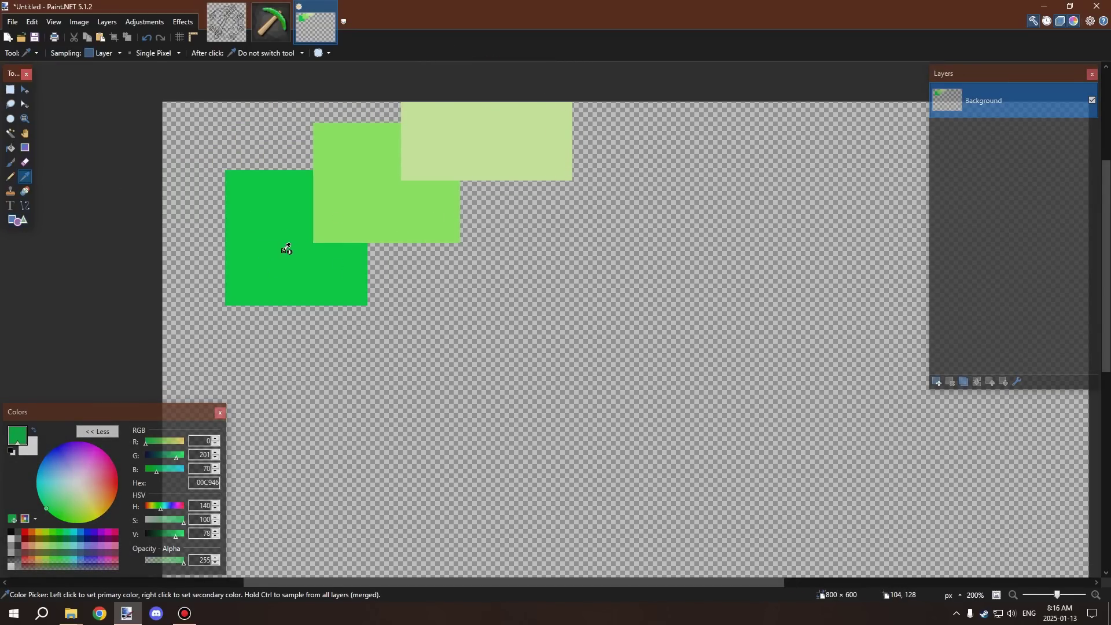
click(216, 535)
click(217, 536)
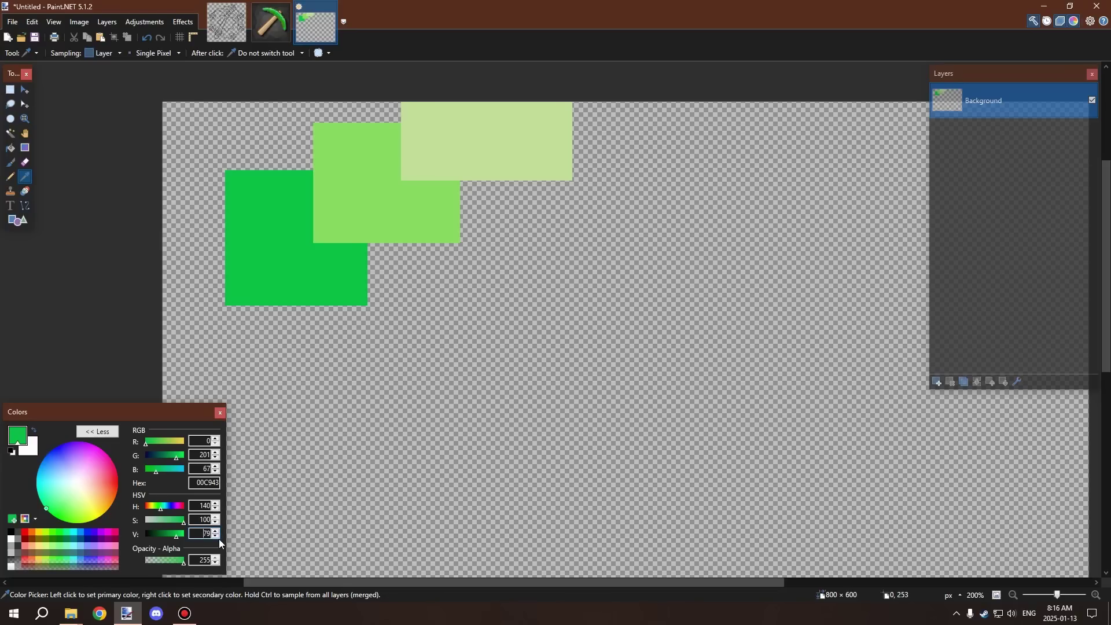
click(216, 536)
click(215, 536)
click(216, 536)
click(215, 536)
click(216, 537)
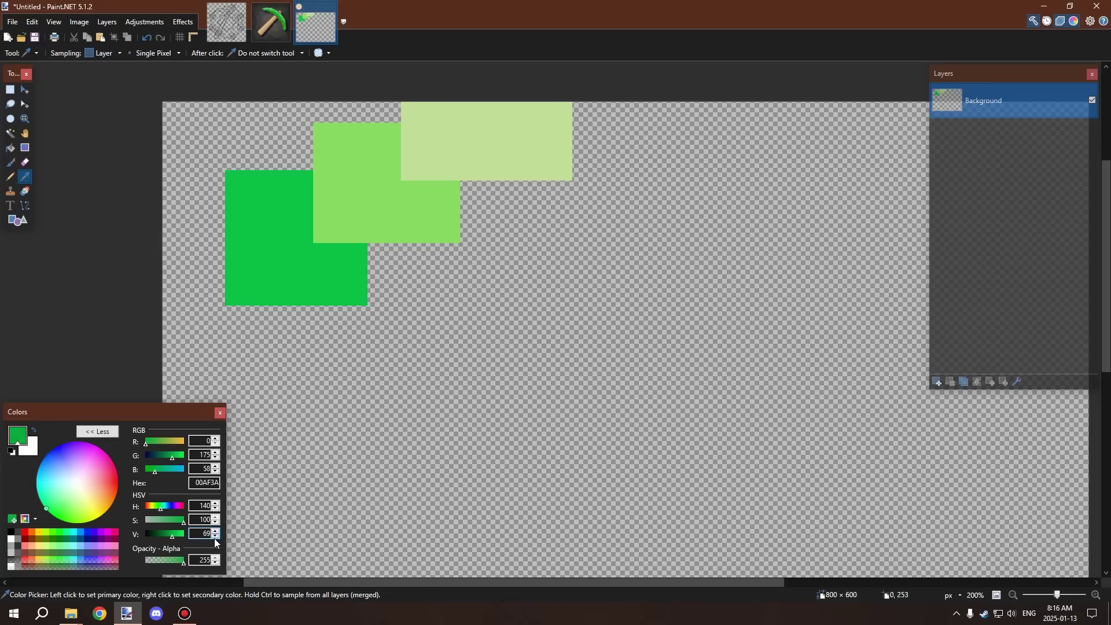
click(215, 537)
Select the darkest green rectangle with the Magic Wand, fill it with the primary color, and deselect it
click(12, 136)
click(267, 231)
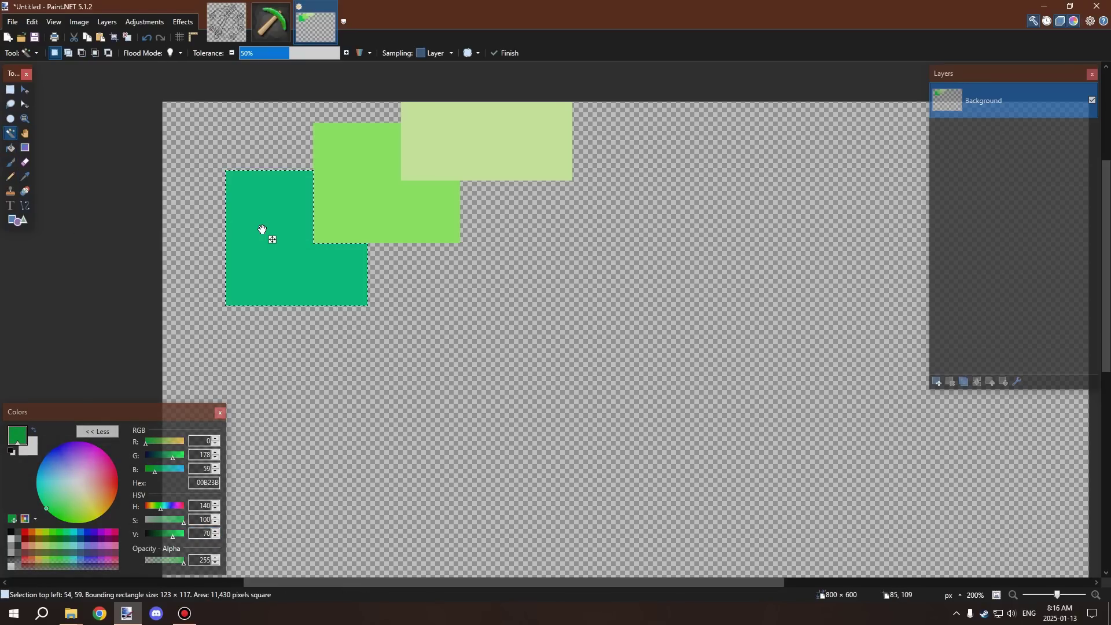
click(10, 148)
click(306, 251)
key(ctrl+d)
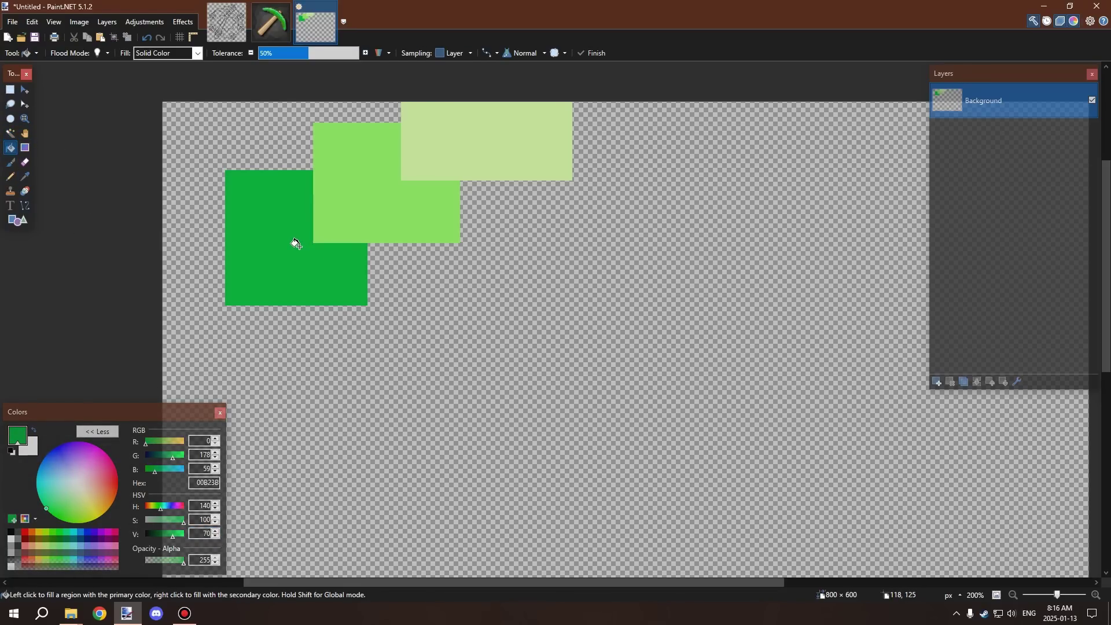
Sample the middle light green rectangle with the Color Picker and set the primary color's value to 83
click(25, 176)
click(385, 184)
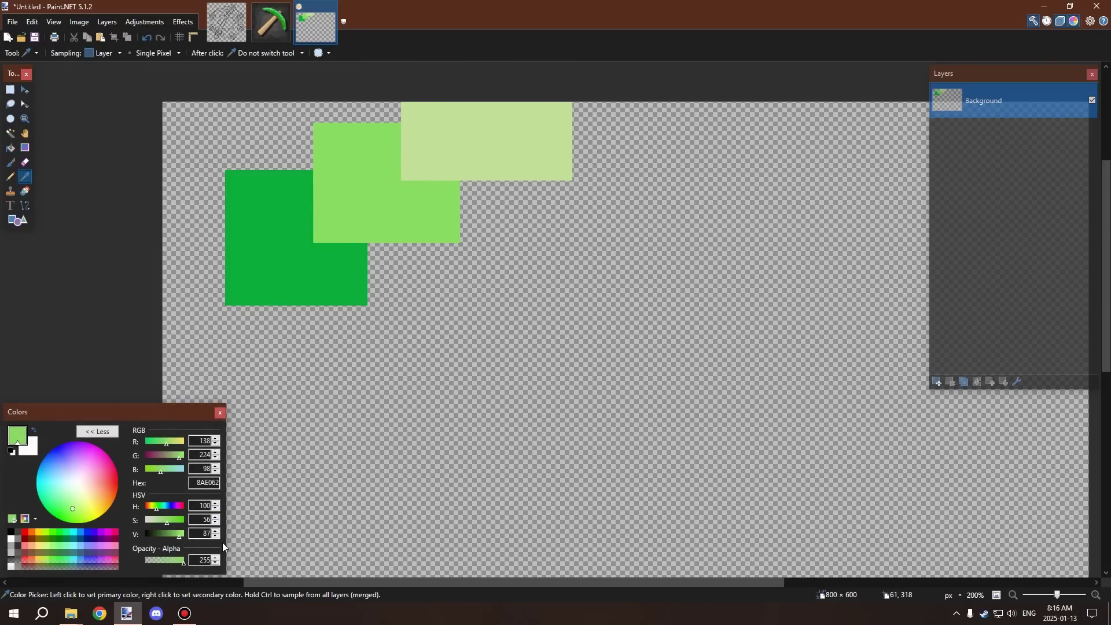
text(83)
Select only the middle rectangle with the Magic Wand at 0% tolerance and switch to pixelated selection quality
click(11, 133)
click(333, 148)
key(ctrl+d)
drag(290, 53, 241, 52)
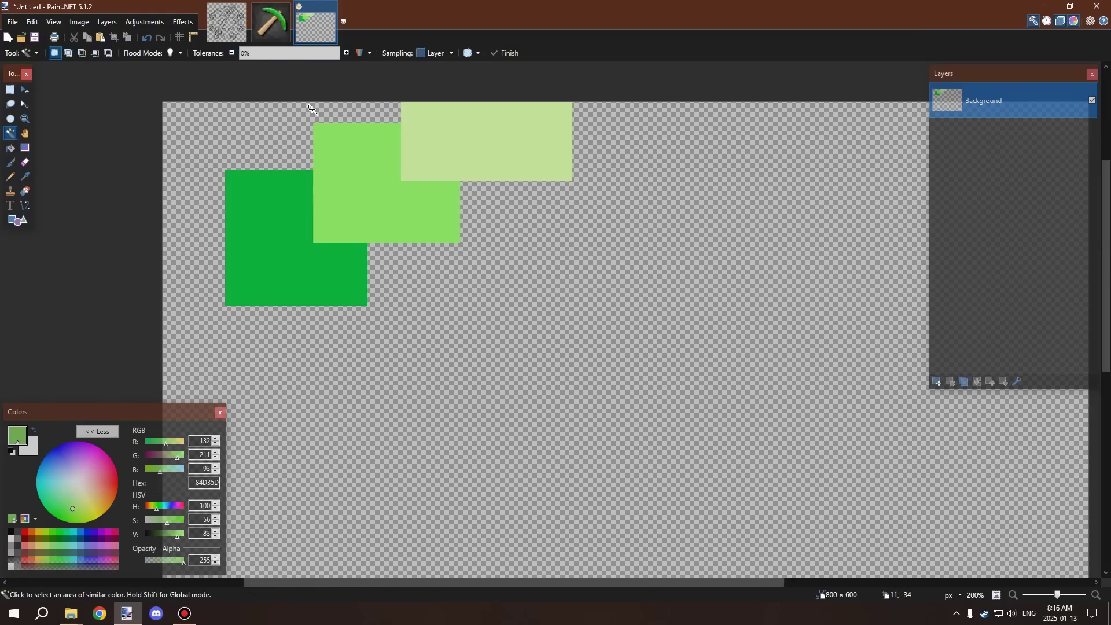
click(391, 165)
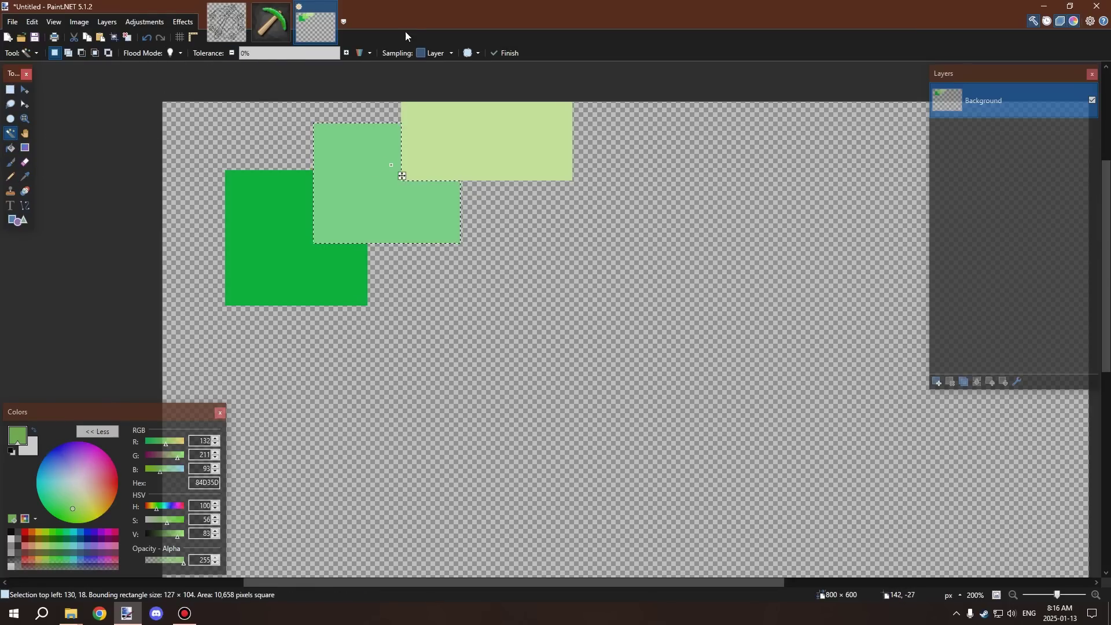
click(472, 53)
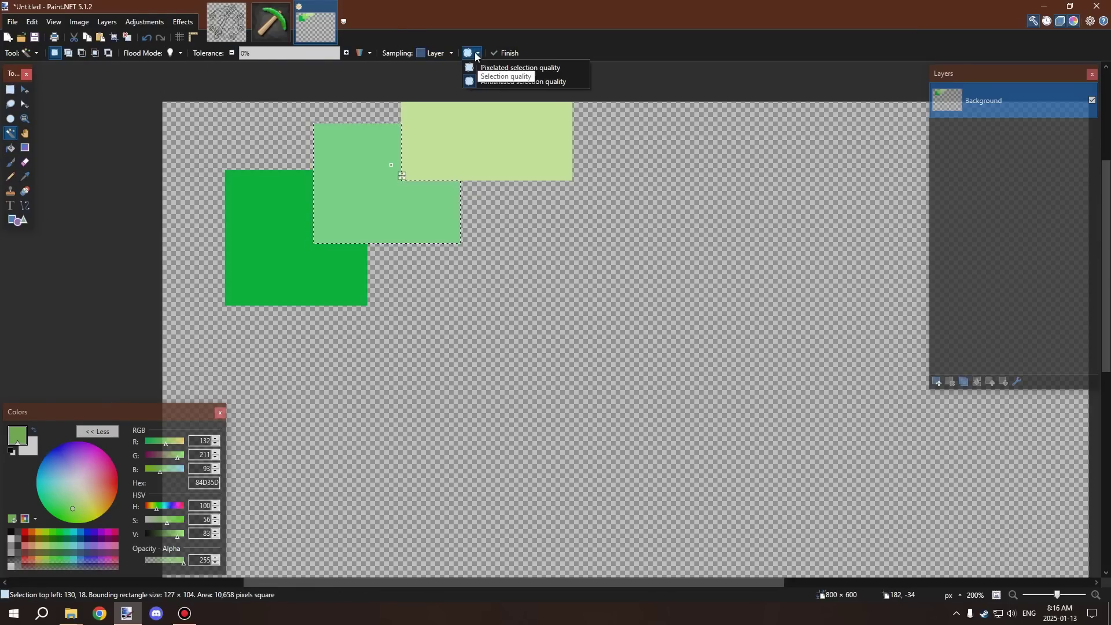
click(498, 68)
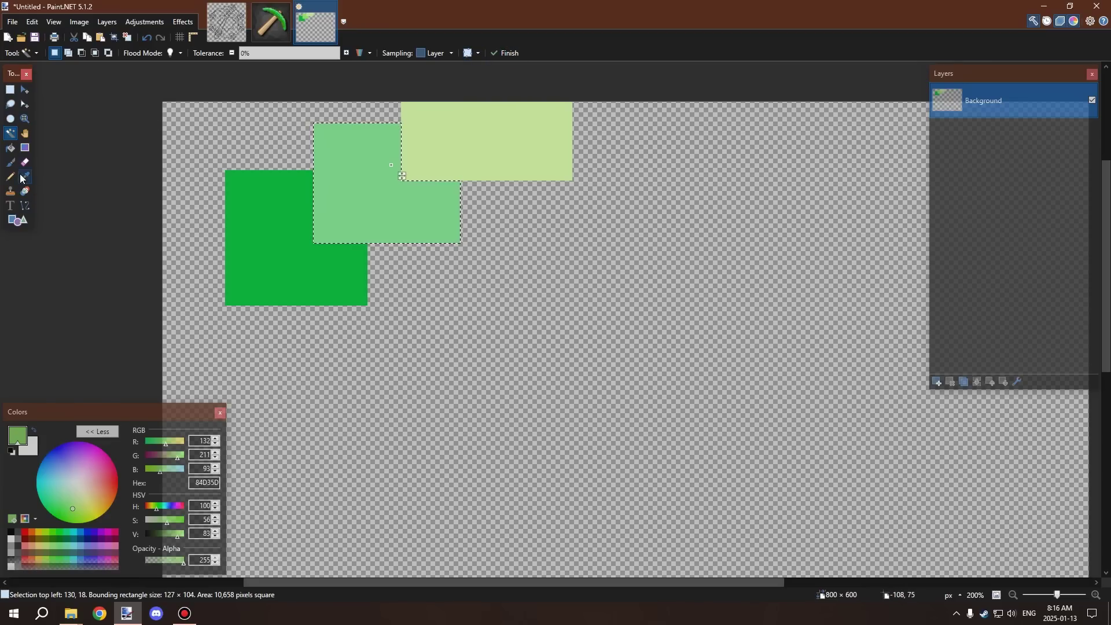
Fill the selected middle rectangle with the primary color and deselect it
click(11, 147)
click(363, 160)
key(ctrl+d)
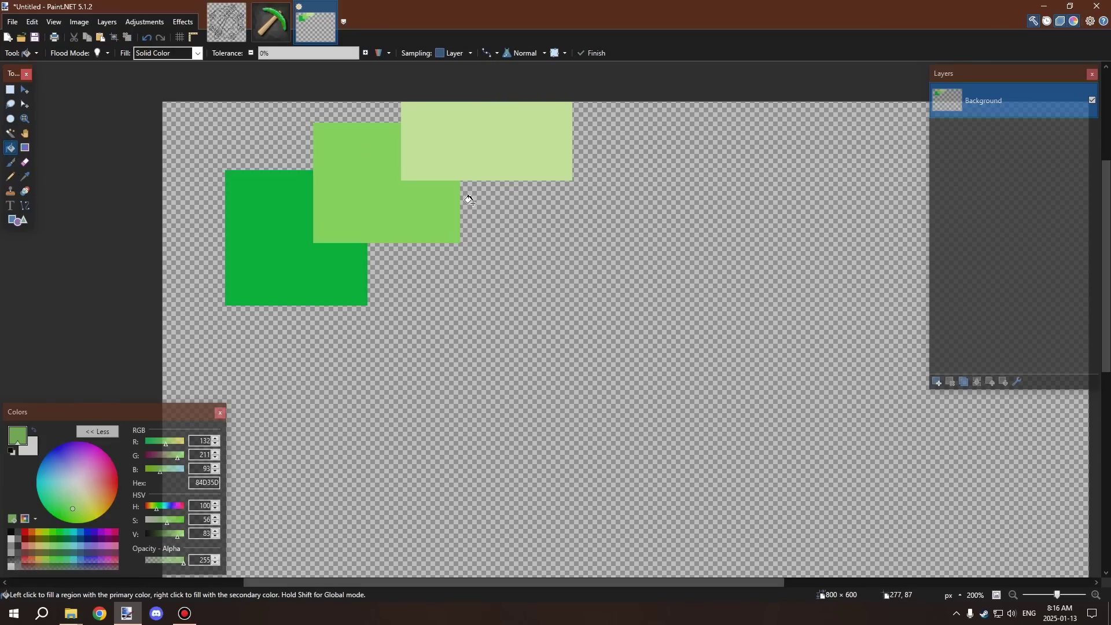
Lower the primary color's value to 73, select the middle rectangle with the Magic Wand, and fill it with that color
click(215, 537)
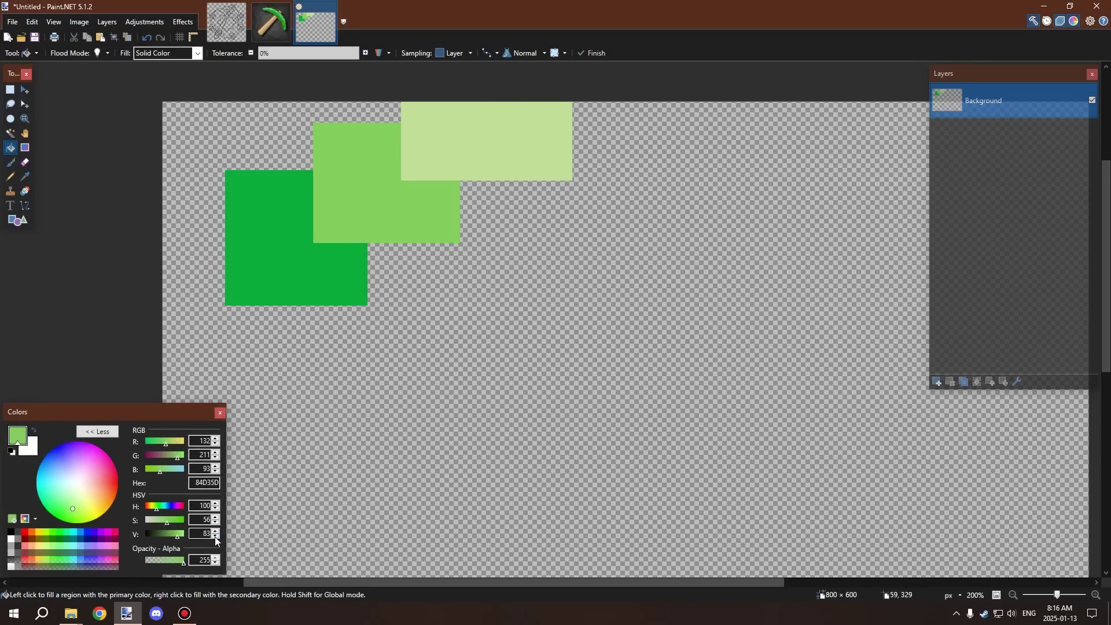
click(215, 536)
click(215, 536)
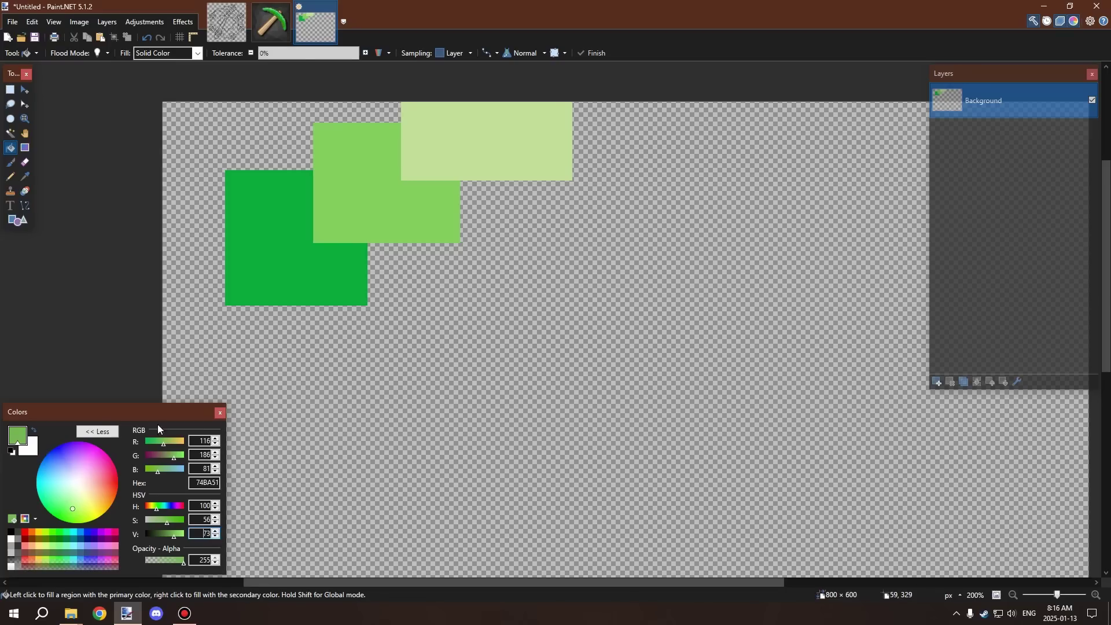
click(10, 133)
click(374, 174)
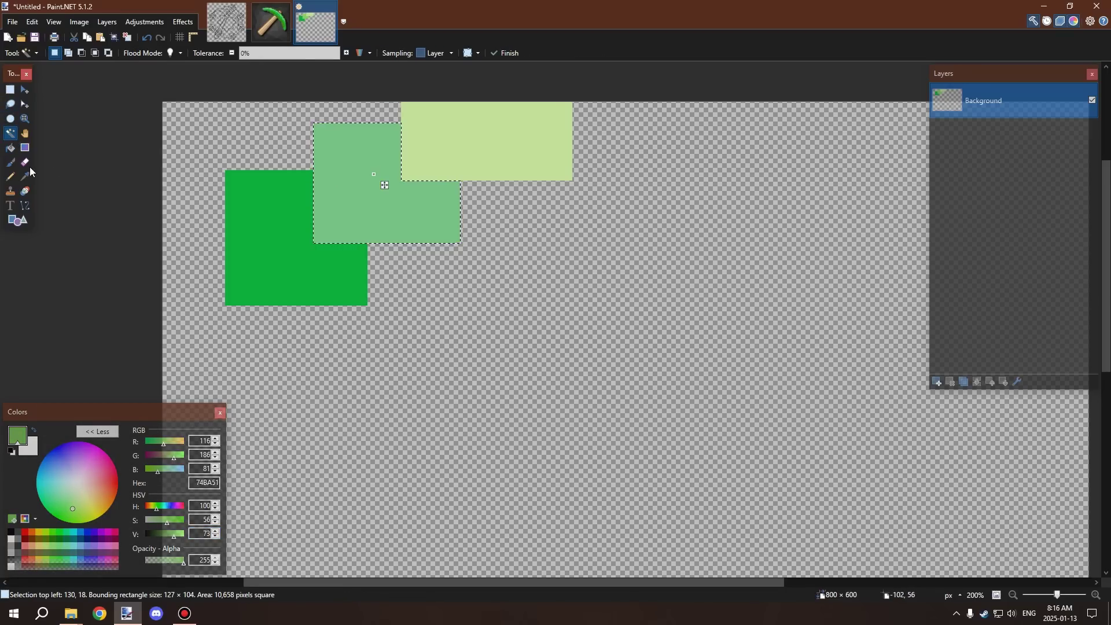
click(10, 148)
click(348, 168)
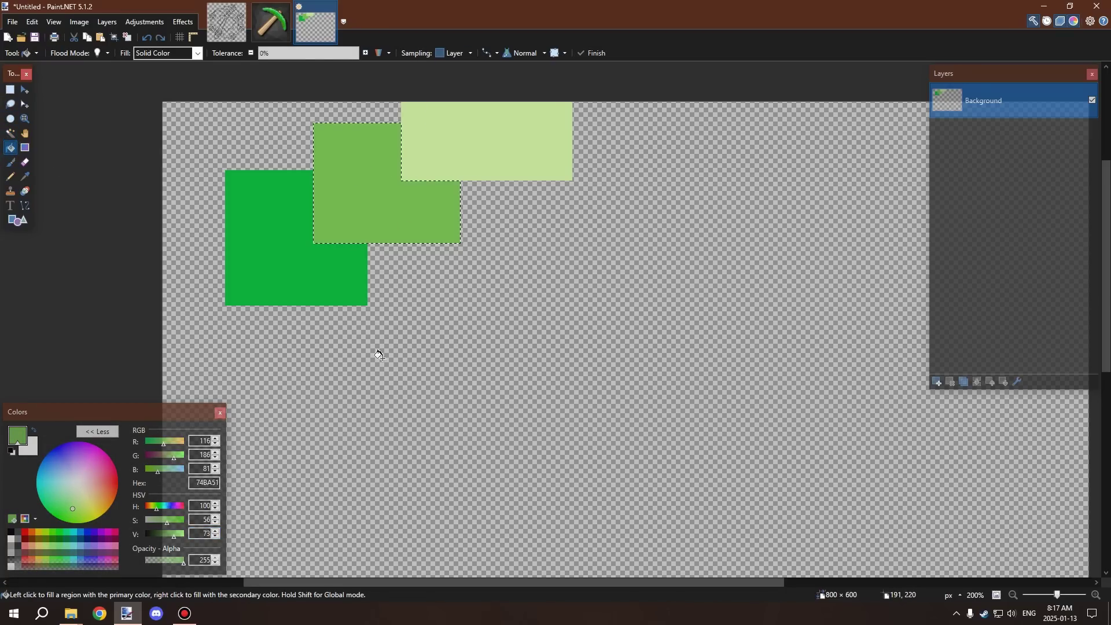
Raise the primary color's value to 81, refill the selected middle rectangle with it, and deselect
click(215, 531)
click(215, 531)
click(215, 531)
click(215, 531)
click(215, 531)
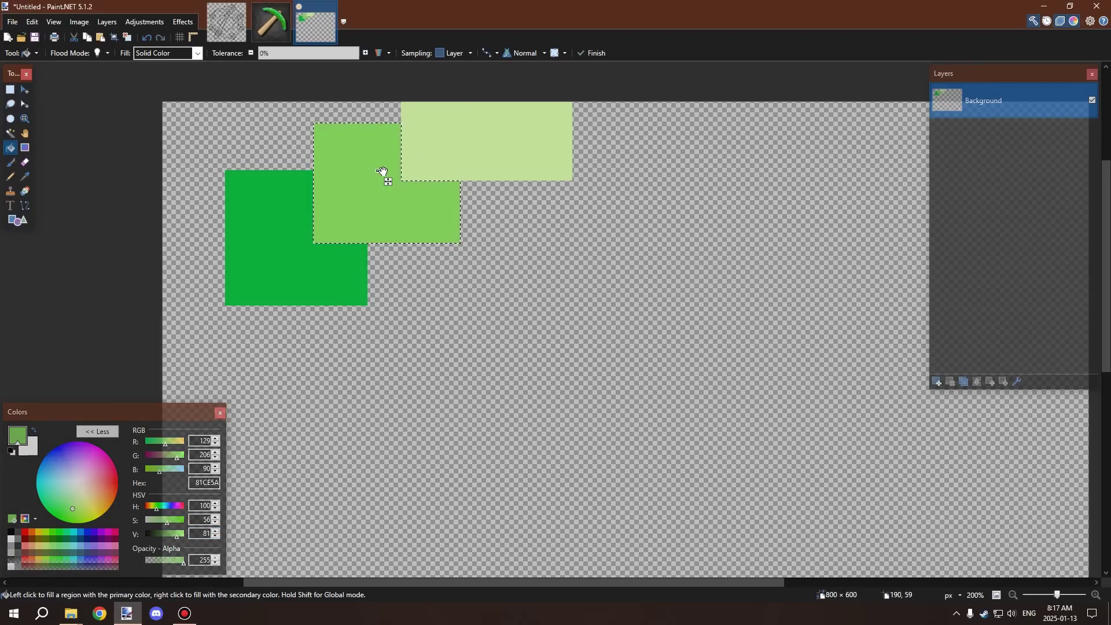
key(Return)
Set the primary color's value to 79, select and fill the middle rectangle with it, and deselect it
click(215, 536)
click(215, 537)
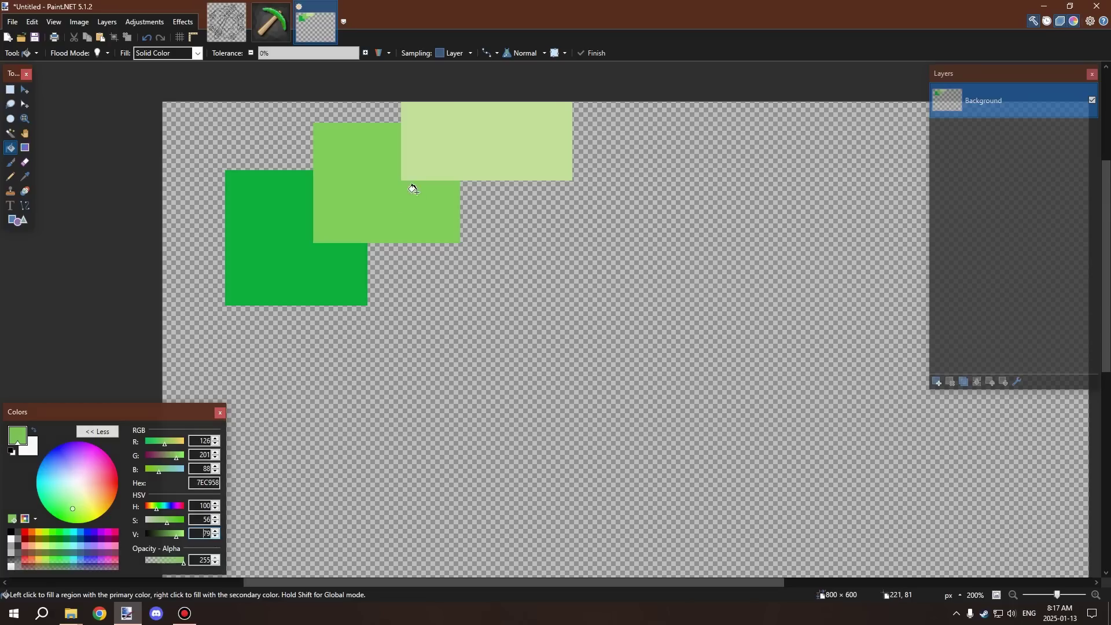
click(361, 216)
key(Return)
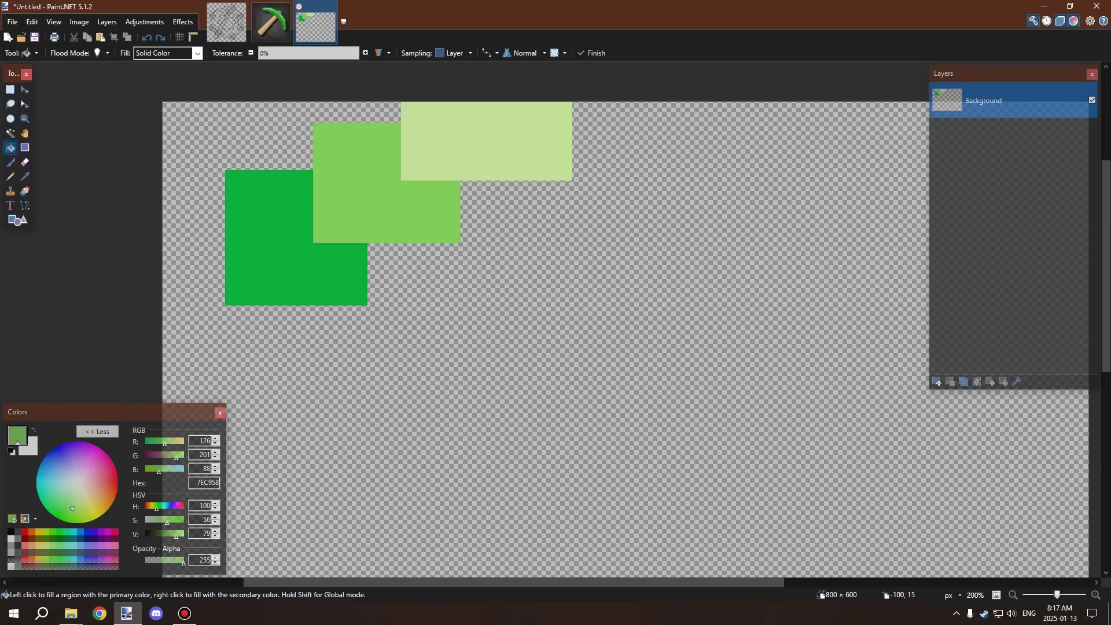
click(11, 133)
click(297, 145)
click(349, 149)
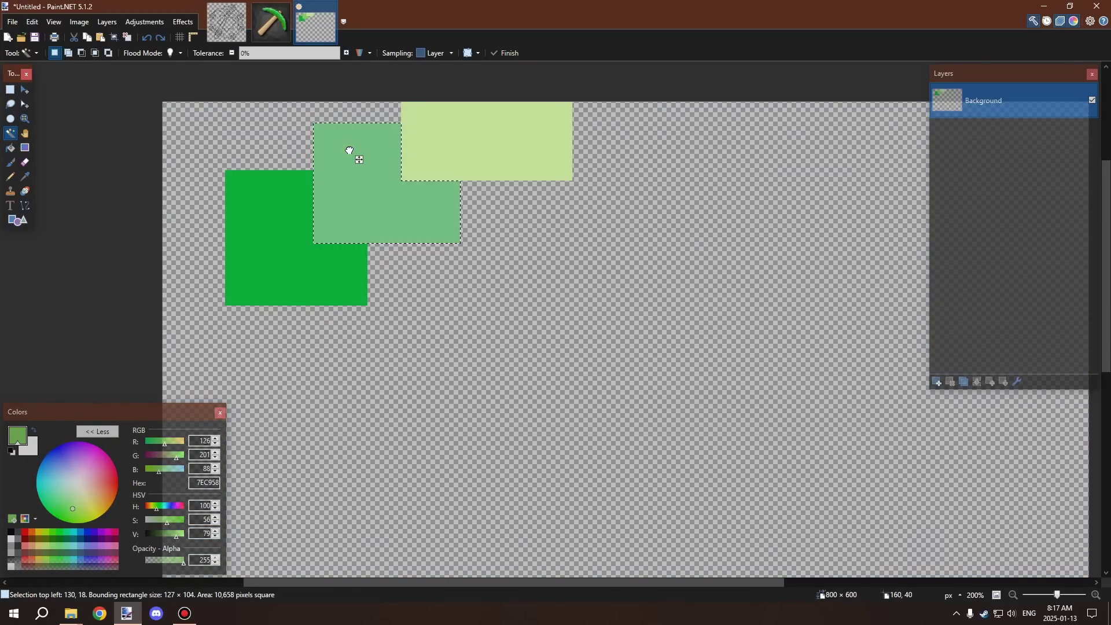
click(10, 148)
click(363, 173)
key(ctrl+d)
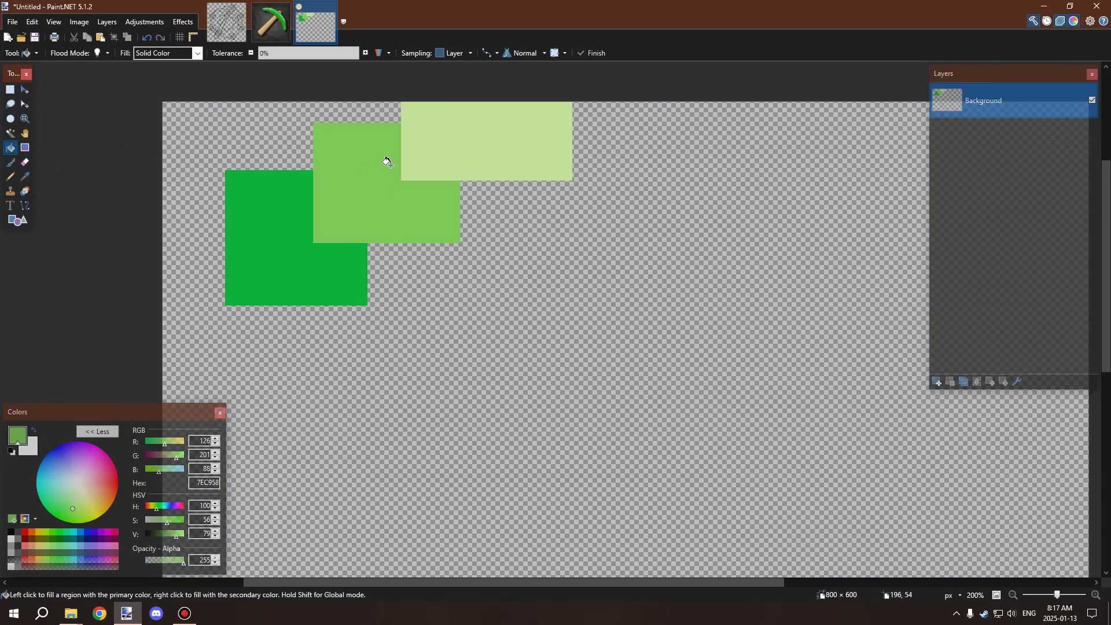
Sample the darkest green rectangle with the Color Picker and lower the primary color's value to 55
scroll(385, 158, down, 2)
scroll(387, 167, up, 2)
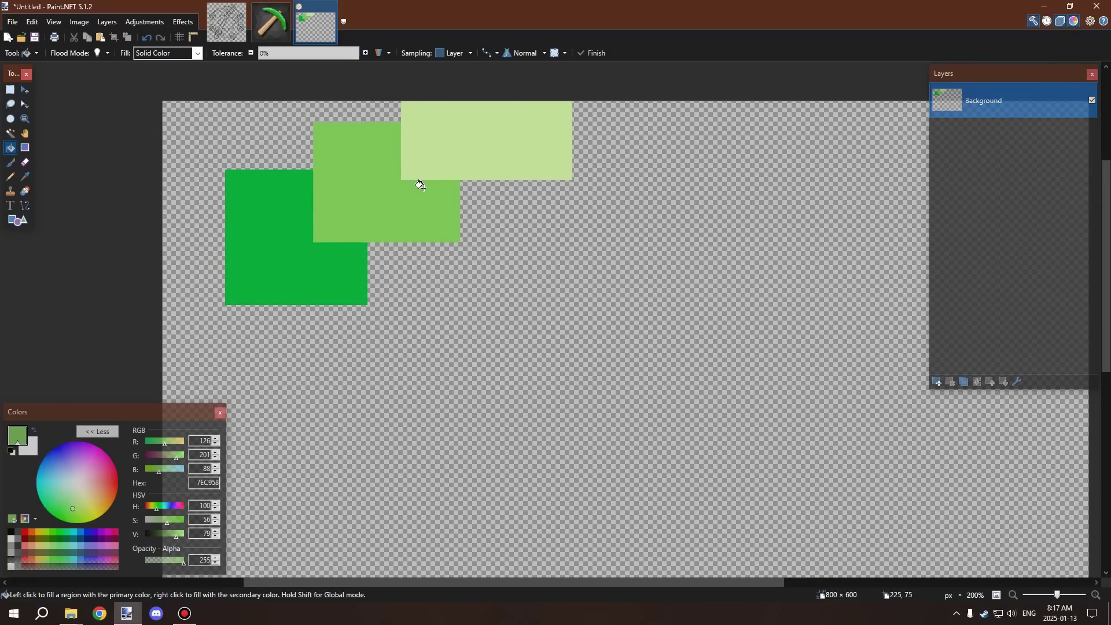
scroll(423, 191, down, 2)
scroll(422, 206, up, 1)
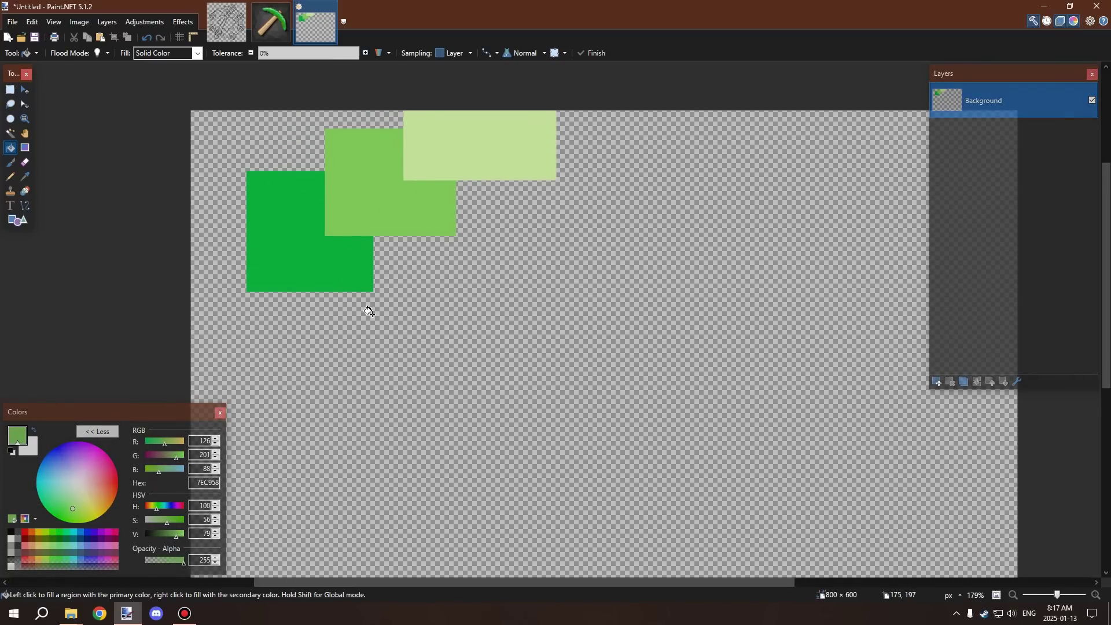
click(26, 177)
click(277, 234)
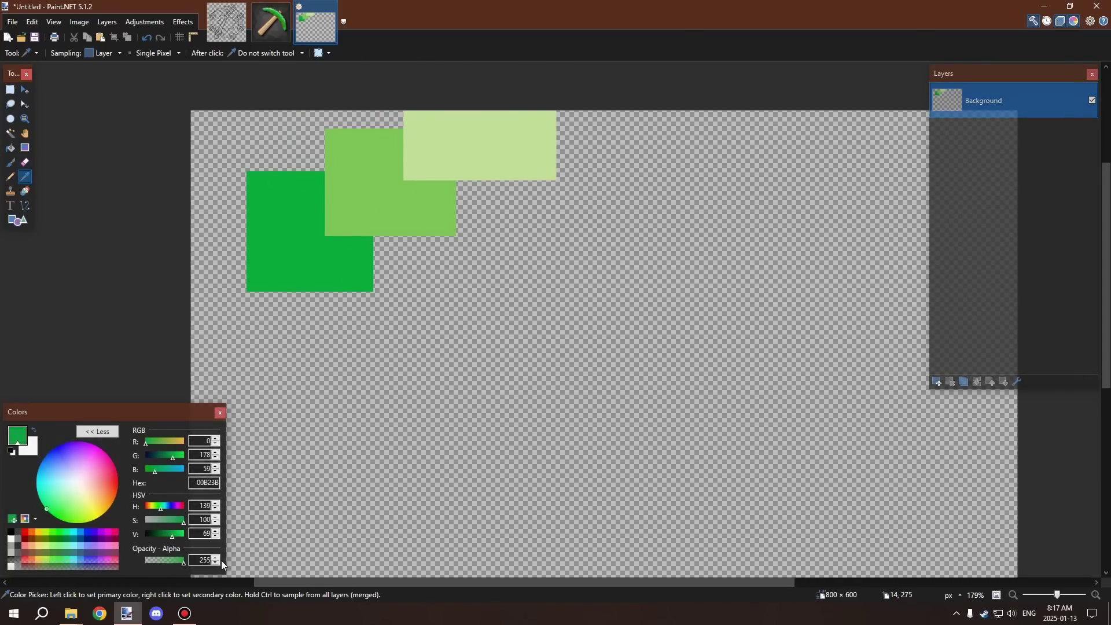
click(215, 537)
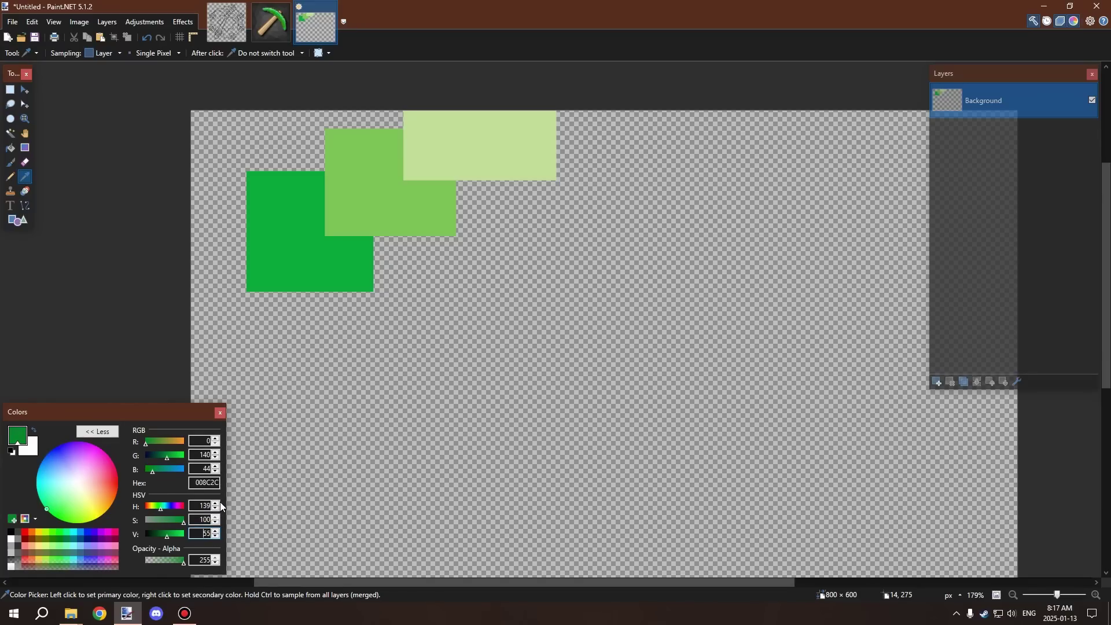
Set the primary color's hue to 149 and try it in a test rectangle beside the darkest green one, discarding that rectangle
click(217, 503)
click(218, 503)
click(17, 221)
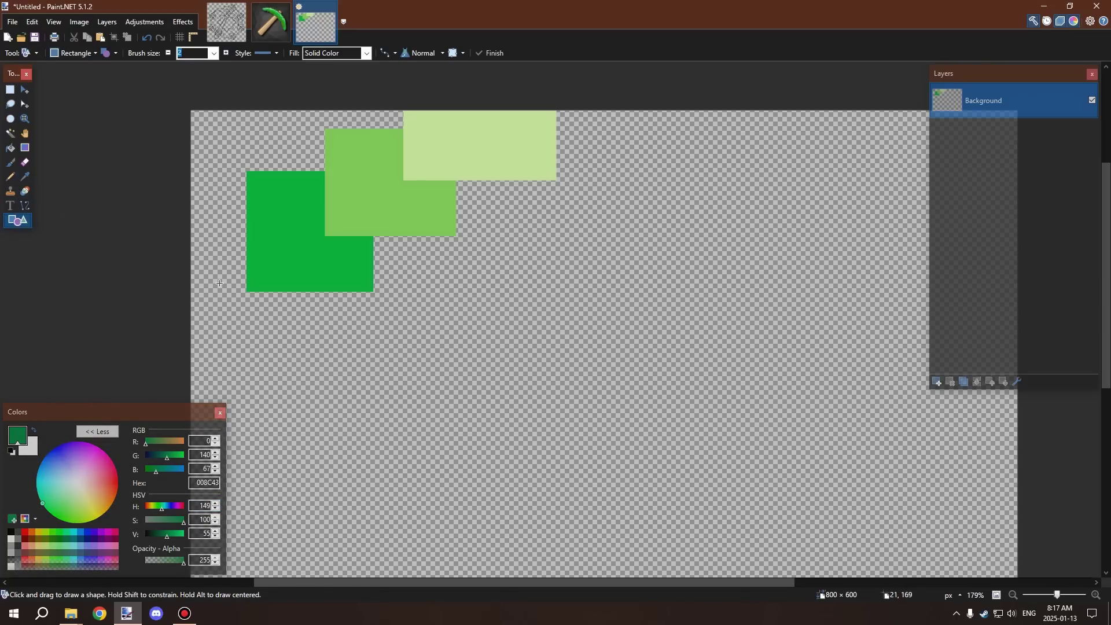
drag(202, 253, 209, 260)
drag(280, 313, 303, 355)
key(Escape)
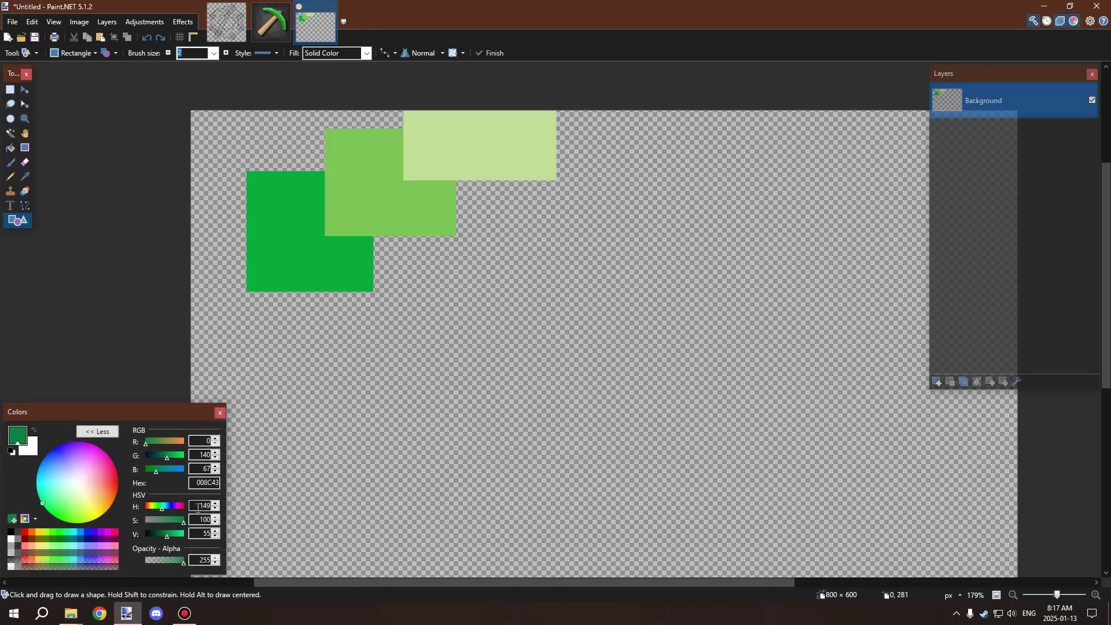
Set the primary color's hue to 144 and draw a filled rectangle of about 109 × 104 pixels over the green rectangle's lower-left corner
click(216, 509)
click(215, 510)
click(216, 509)
drag(198, 245, 309, 351)
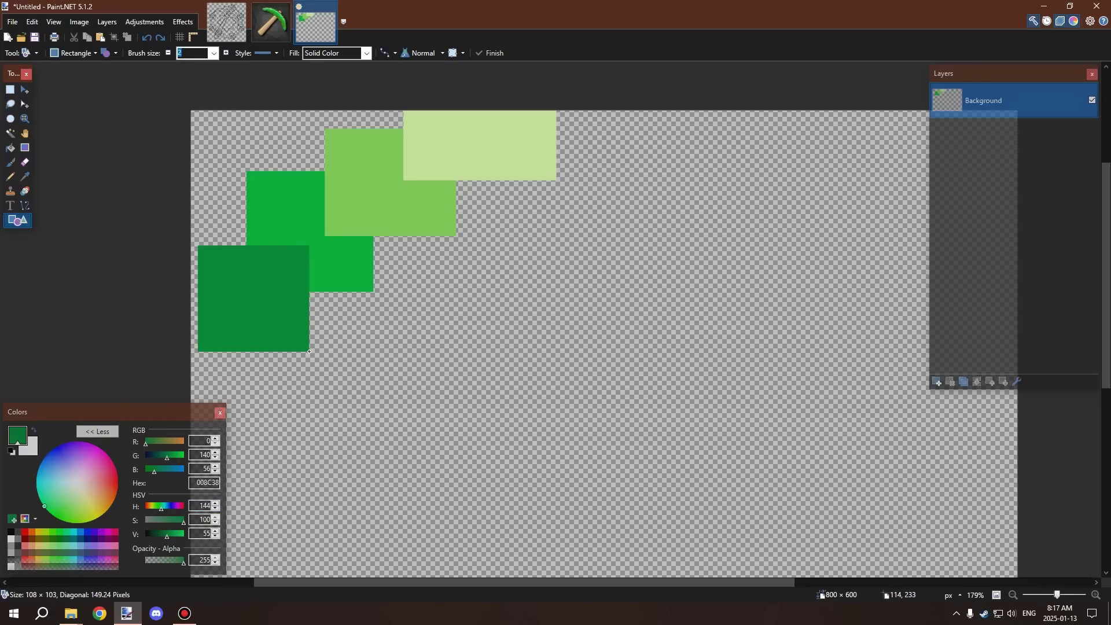
key(Escape)
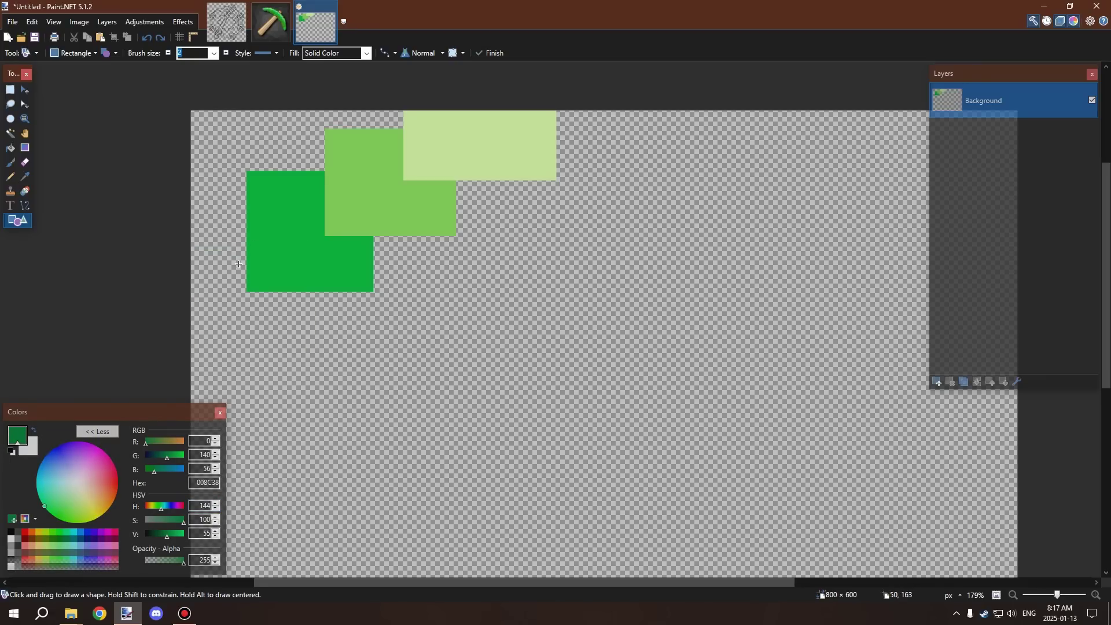
drag(195, 241, 307, 349)
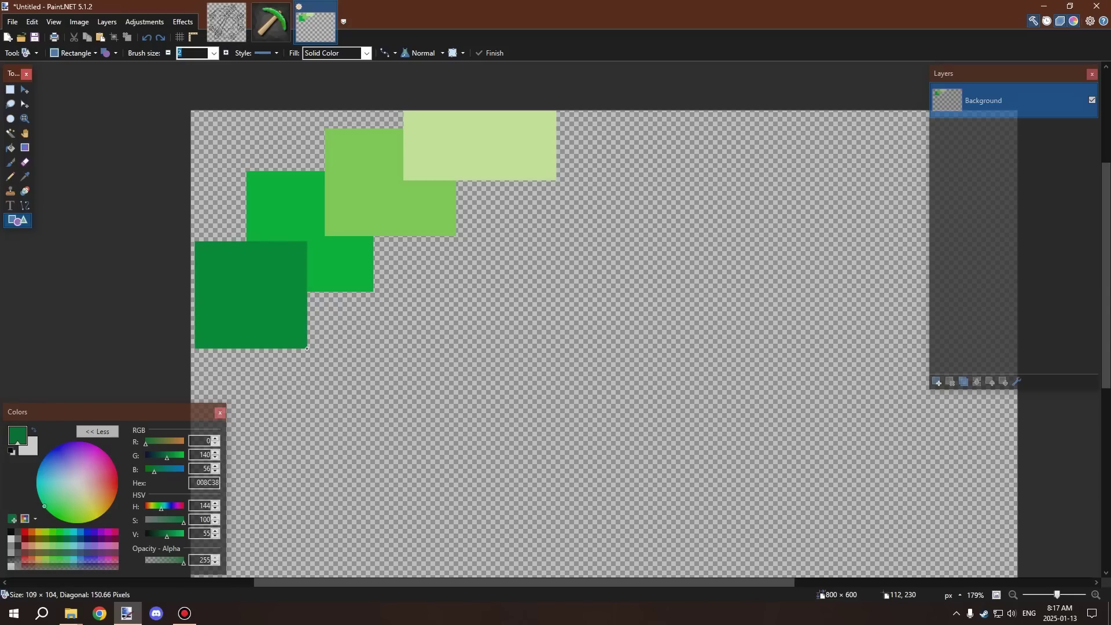
Discard the dark test swatch, set the primary color's value to 60 and redraw the rectangle over the green rectangle's lower-left corner
key(Escape)
click(215, 530)
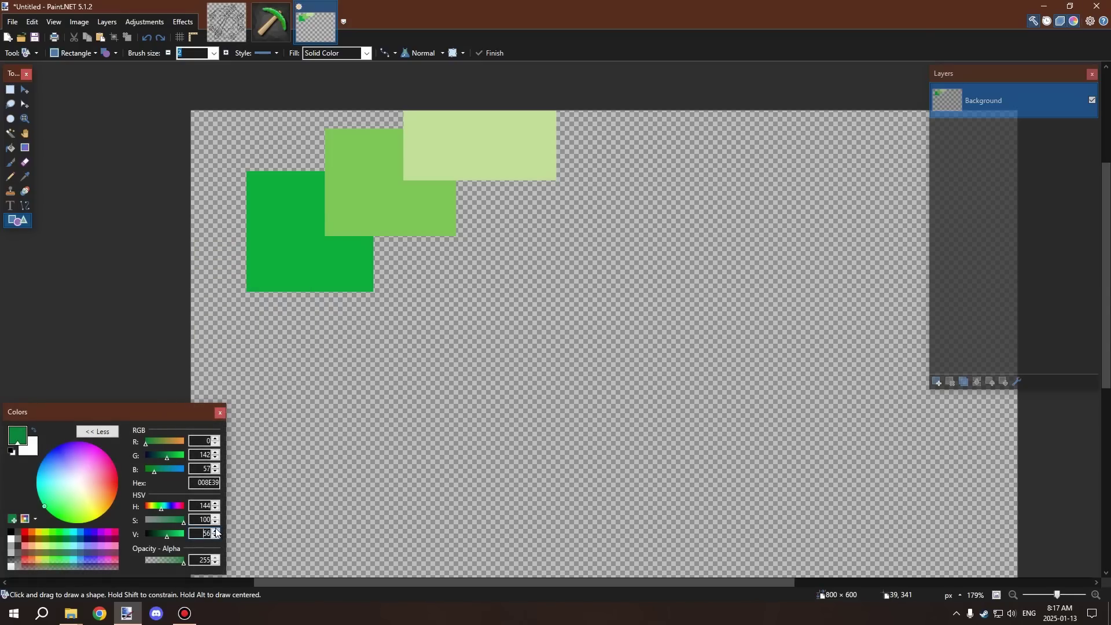
drag(199, 241, 307, 344)
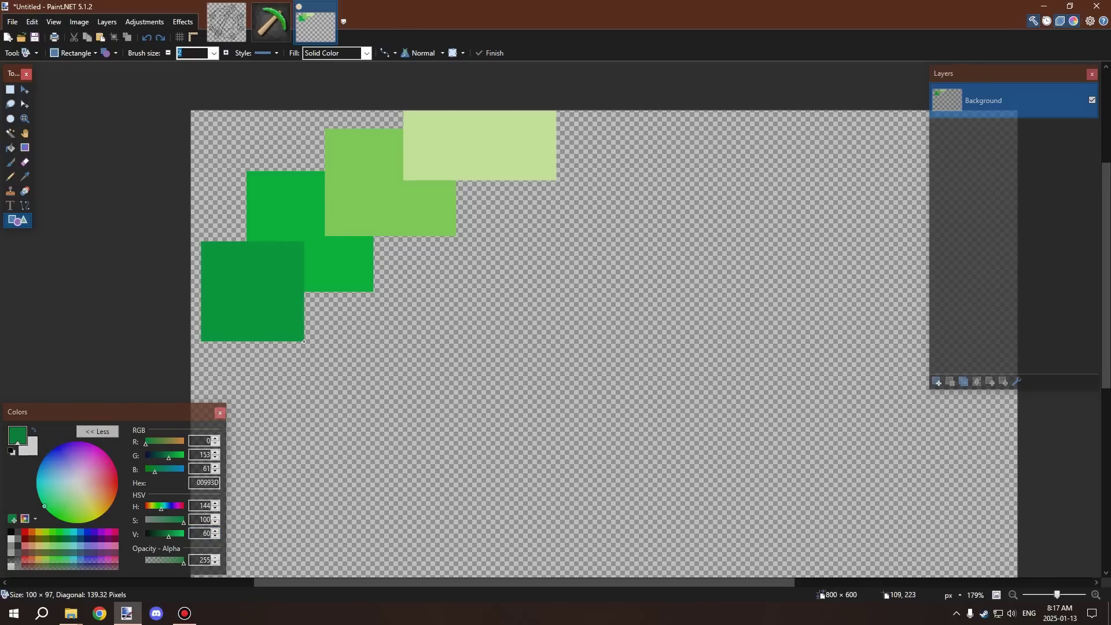
key(Escape)
drag(177, 247, 300, 354)
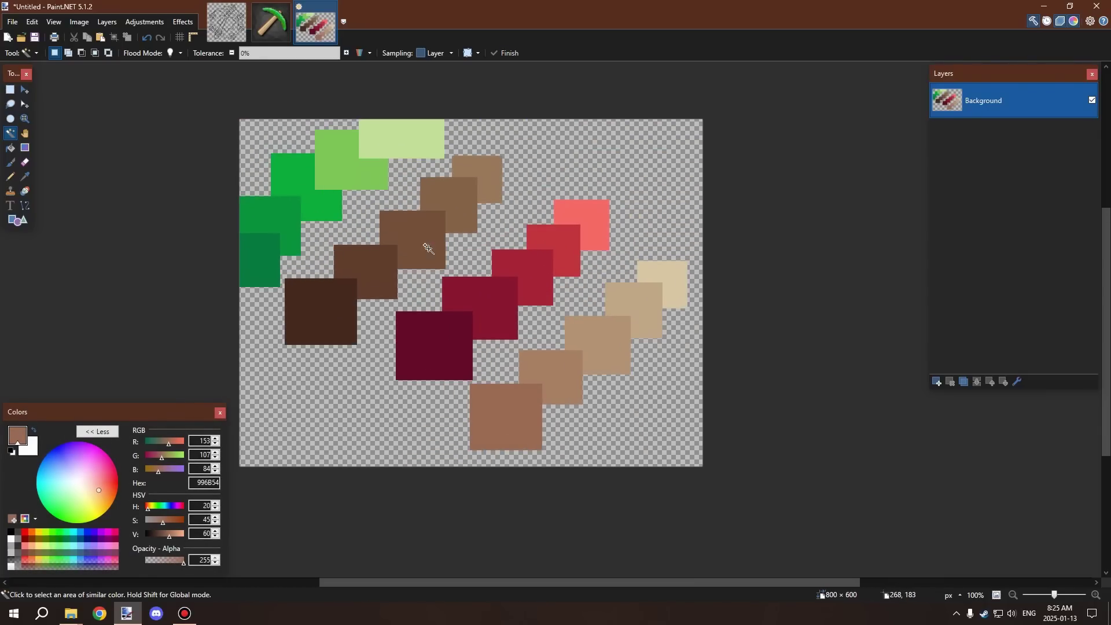
Examine the green, brown, red and tan swatches of the palette and compare them with the new_logo line art
scroll(604, 326, up, 3)
key(ctrl+b)
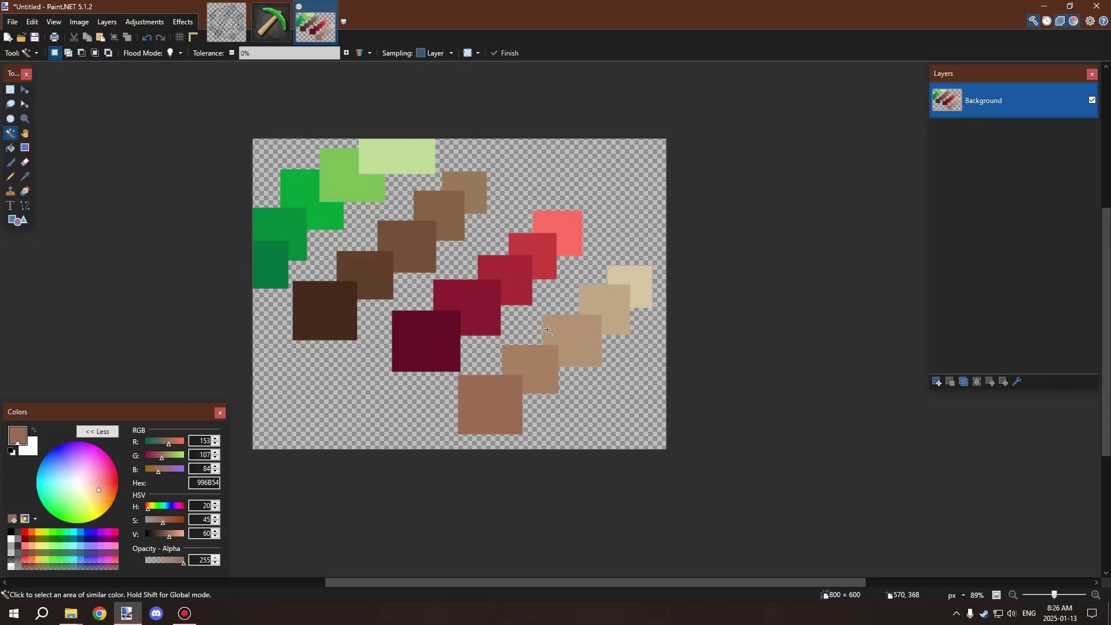
ctrl+scroll(562, 320, up, 4)
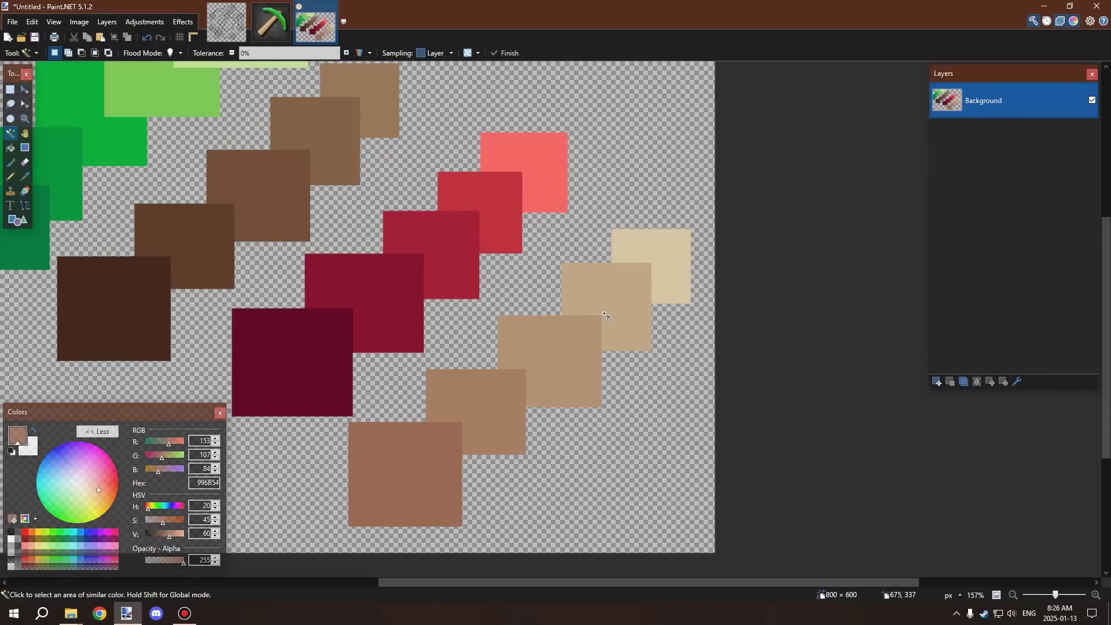
ctrl+scroll(574, 316, down, 3)
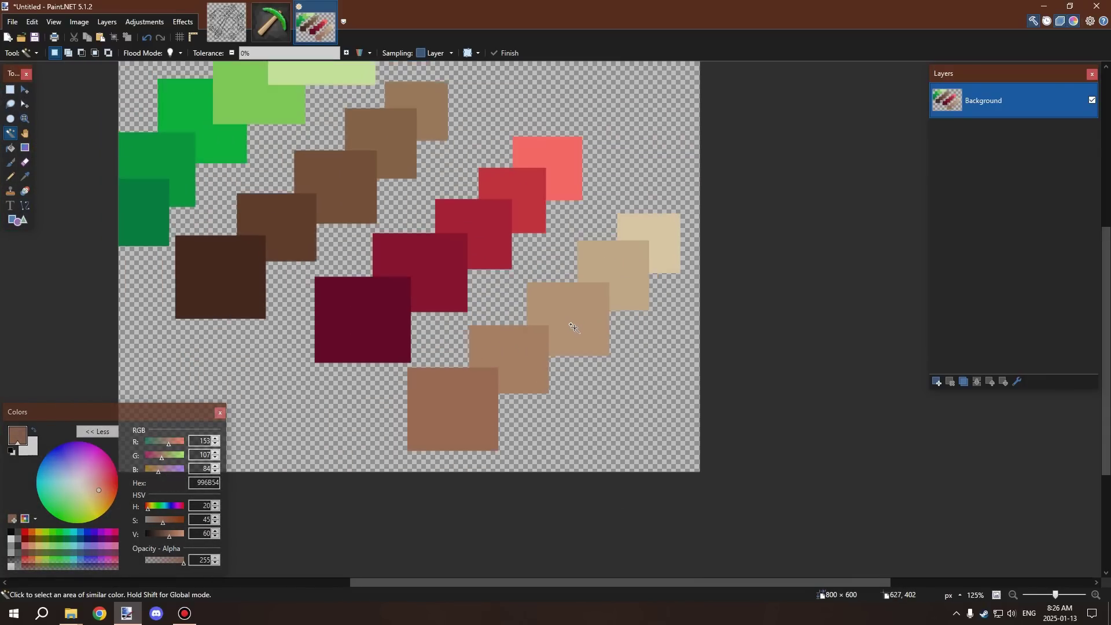
ctrl+scroll(560, 333, down, 2)
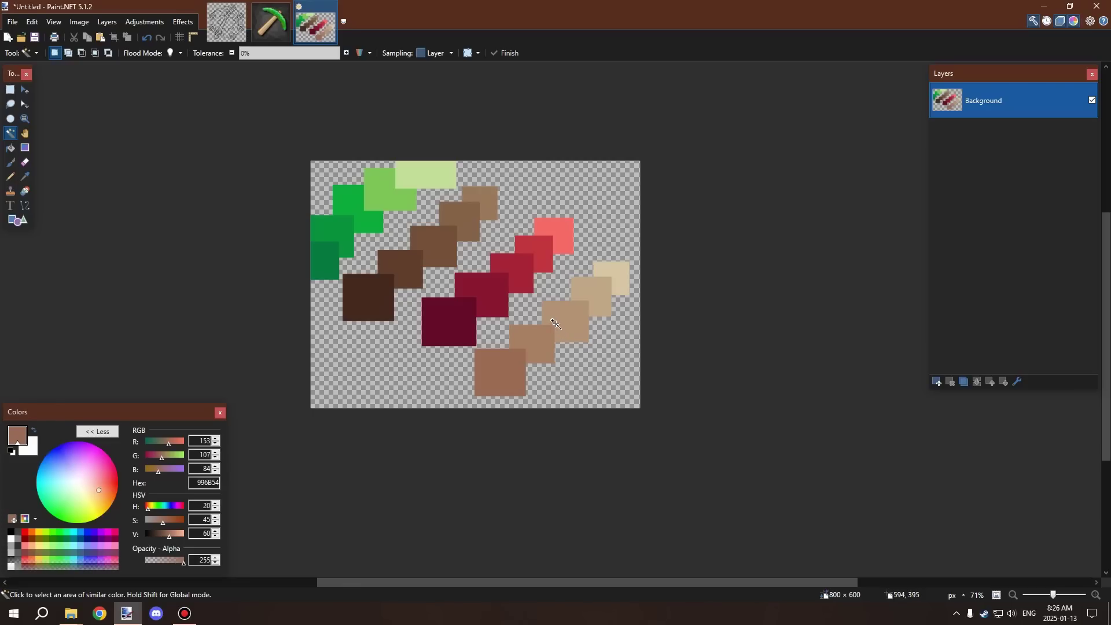
click(250, 24)
ctrl+scroll(467, 146, up, 1)
ctrl+scroll(468, 146, down, 2)
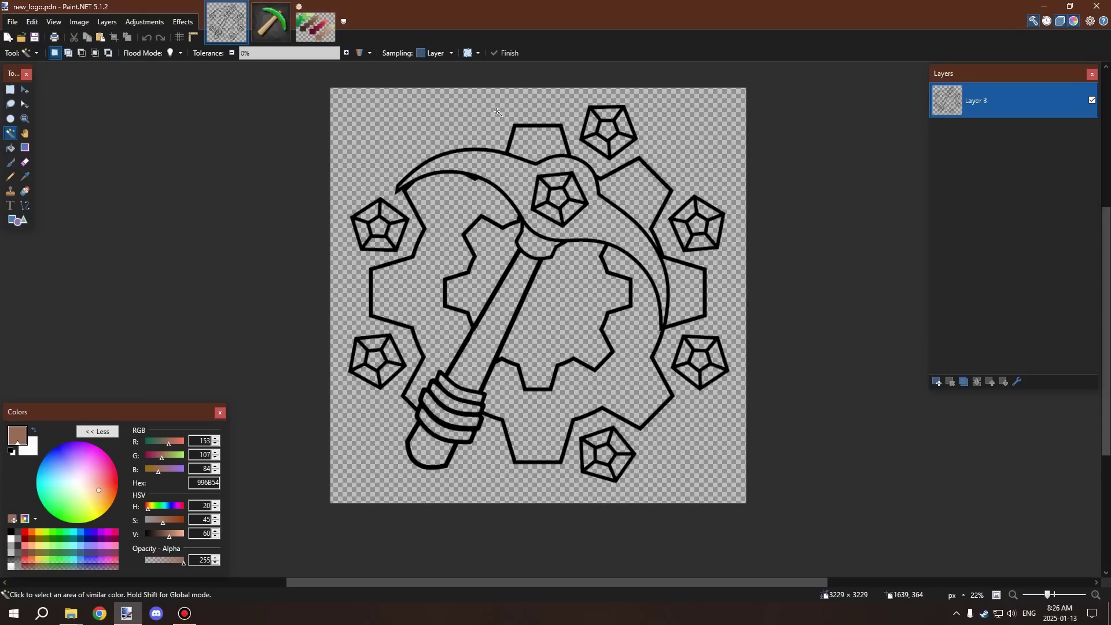
click(322, 38)
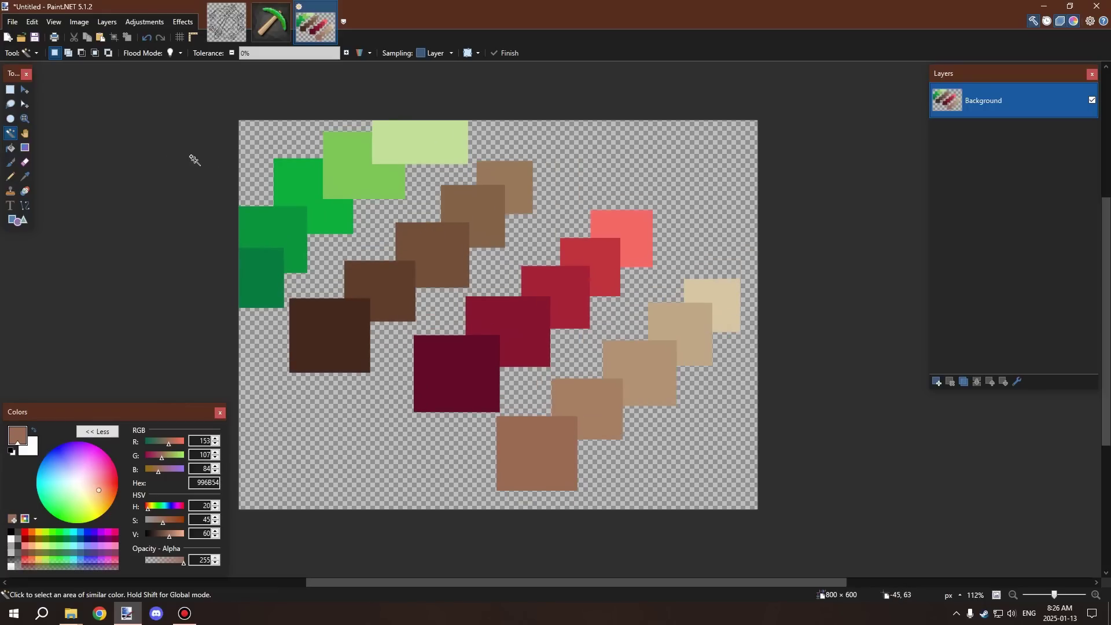
Sample the medium green swatch (00B23B) with the Color Picker and return to the new_logo image
click(24, 176)
click(313, 169)
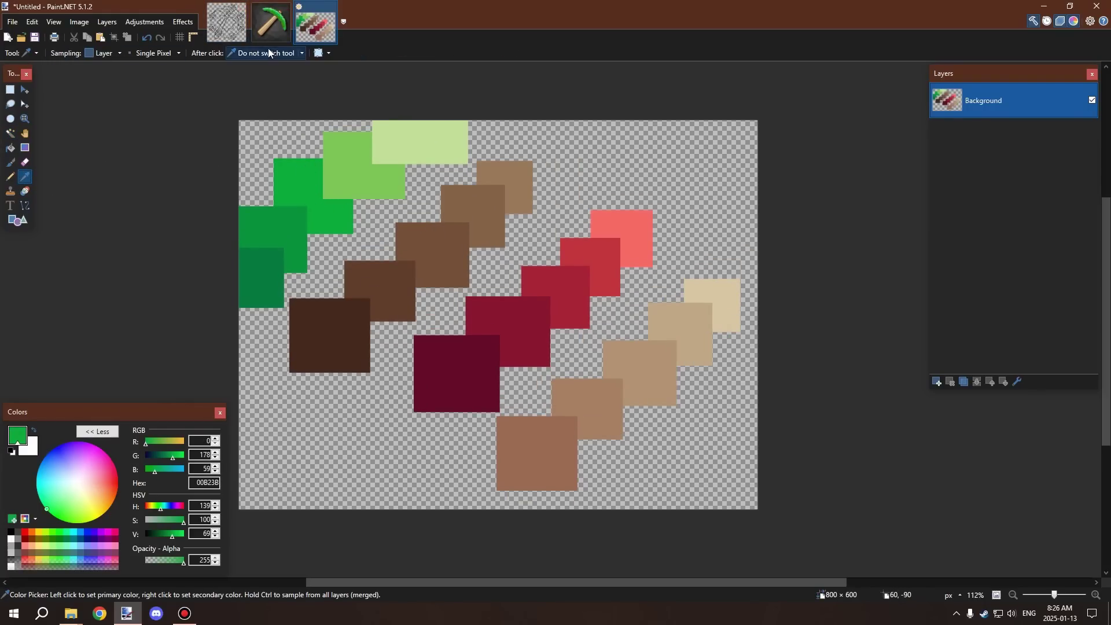
click(226, 23)
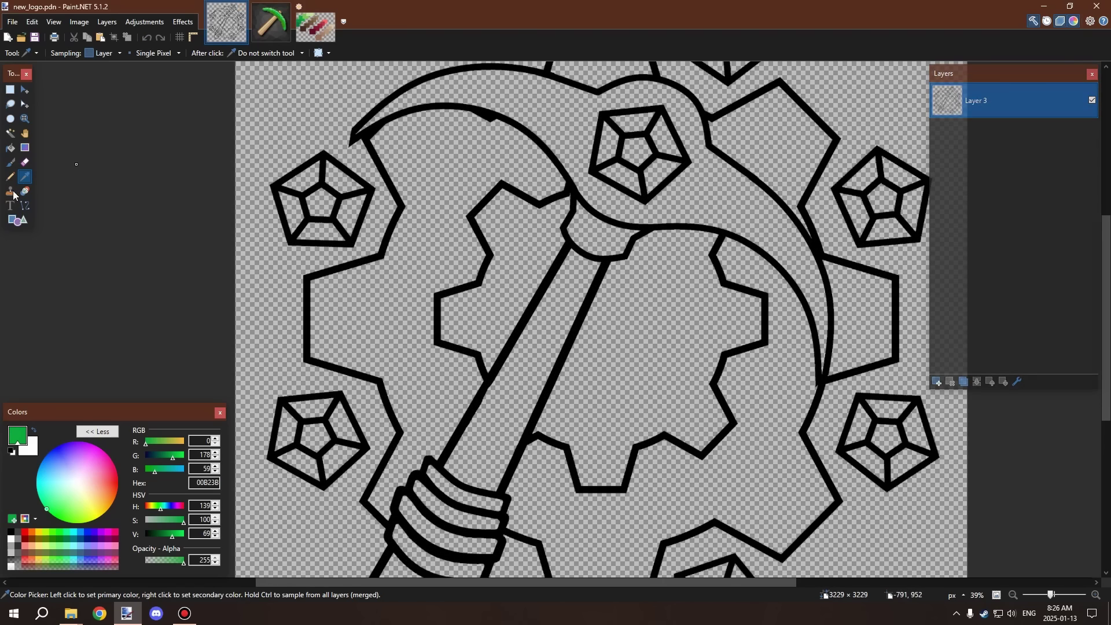
Select the pickaxe head together with the collar below it using the Magic Wand and fill both with the green 00B23B
click(10, 133)
click(533, 87)
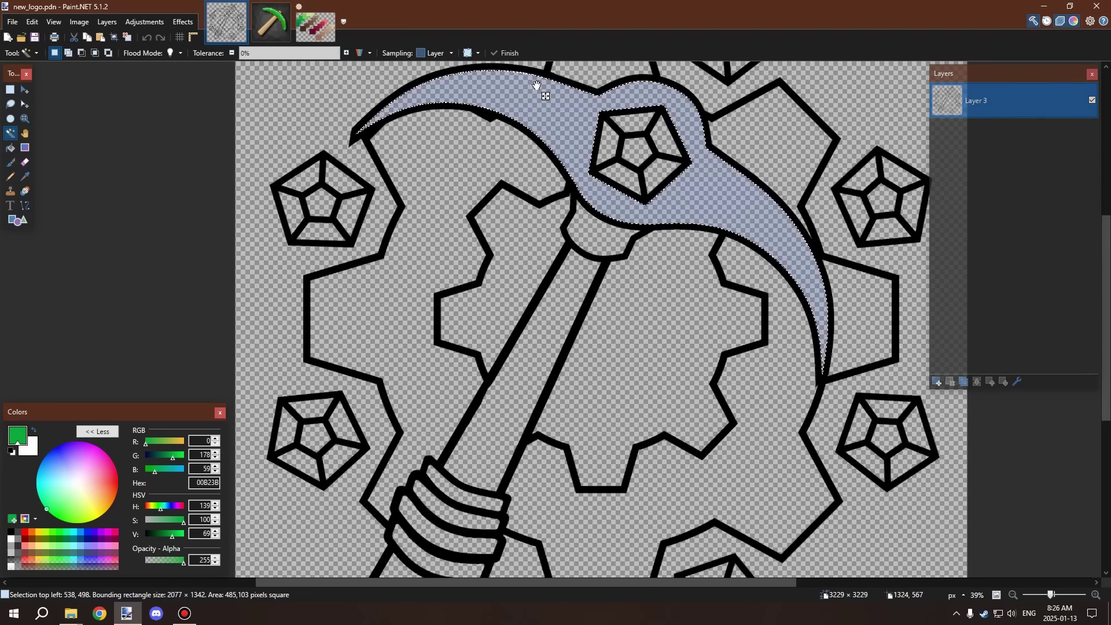
ctrl+click(579, 228)
scroll(617, 259, up, 2)
scroll(617, 259, down, 2)
scroll(463, 313, up, 4)
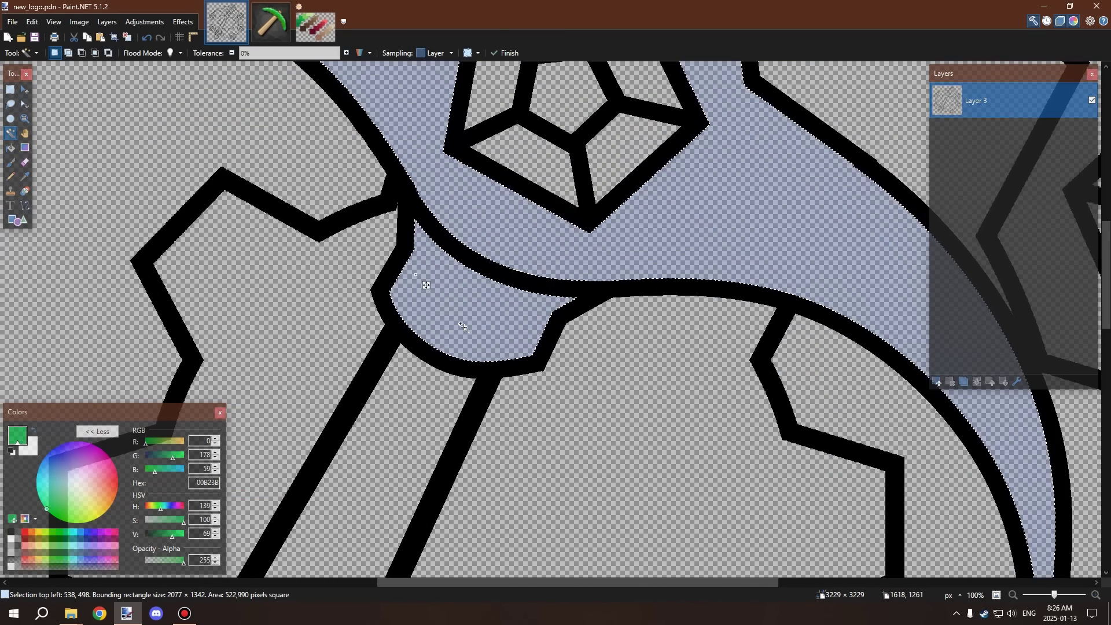
scroll(458, 329, down, 3)
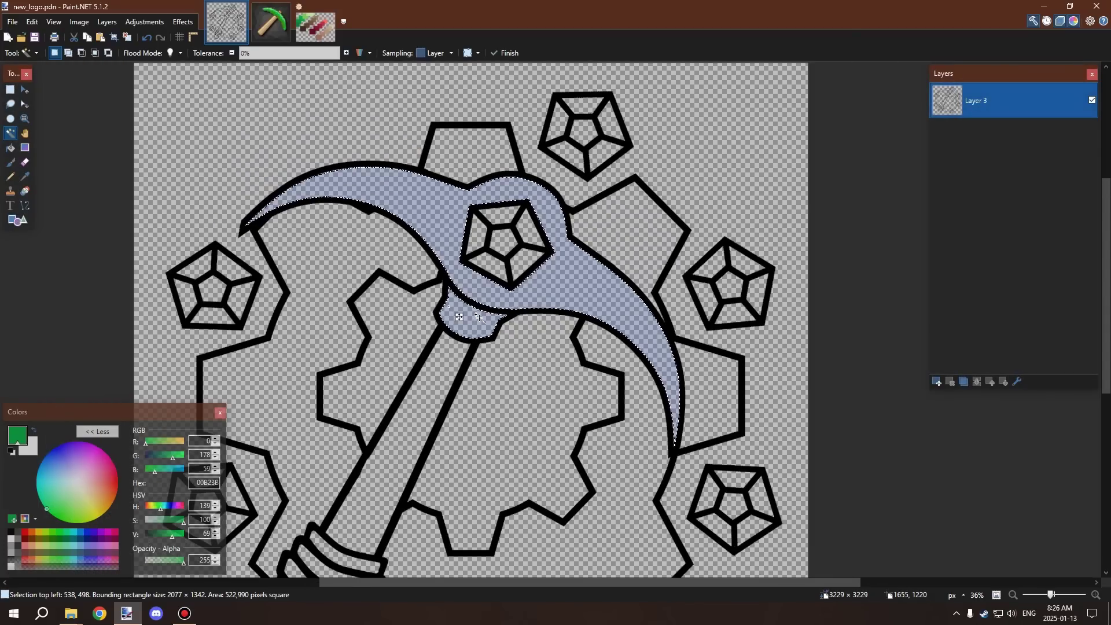
scroll(479, 318, up, 1)
click(10, 147)
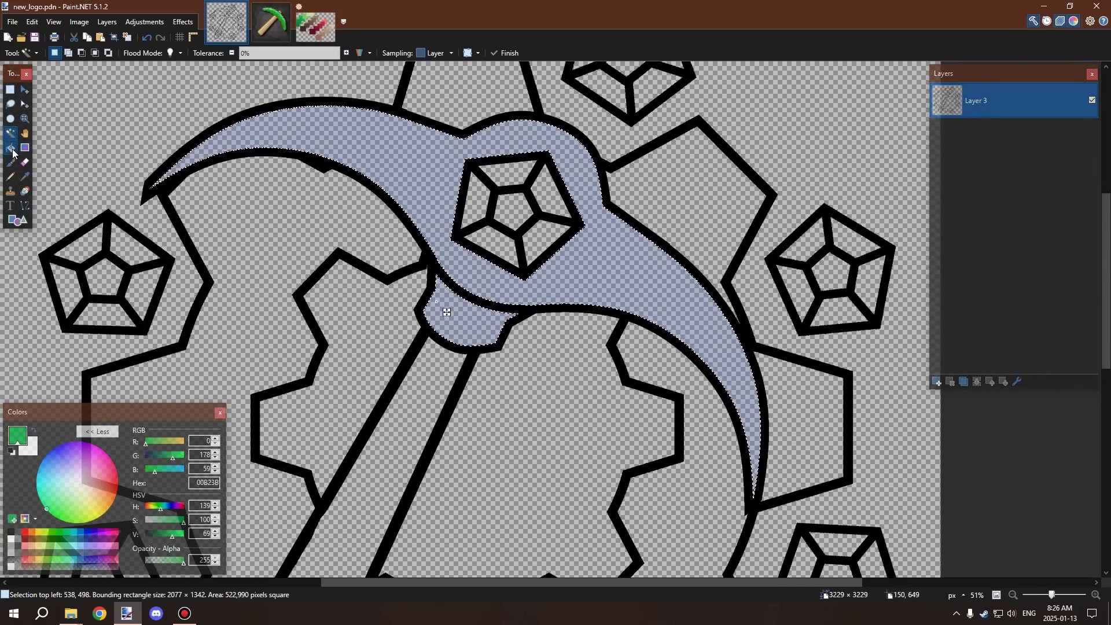
click(461, 255)
scroll(462, 255, down, 4)
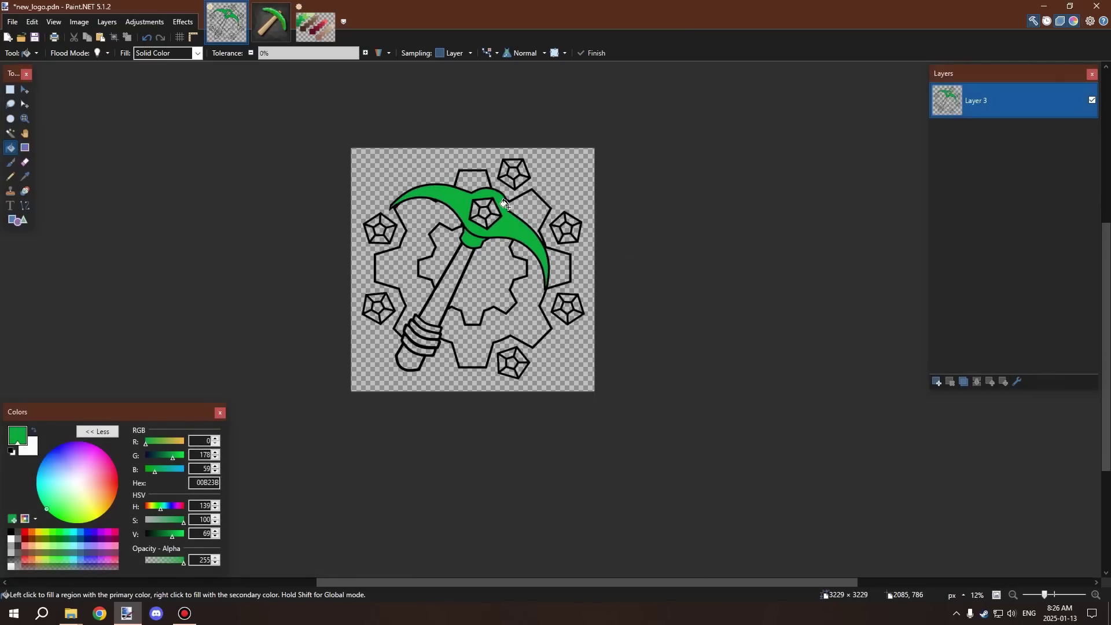
scroll(473, 226, down, 1)
scroll(504, 233, up, 1)
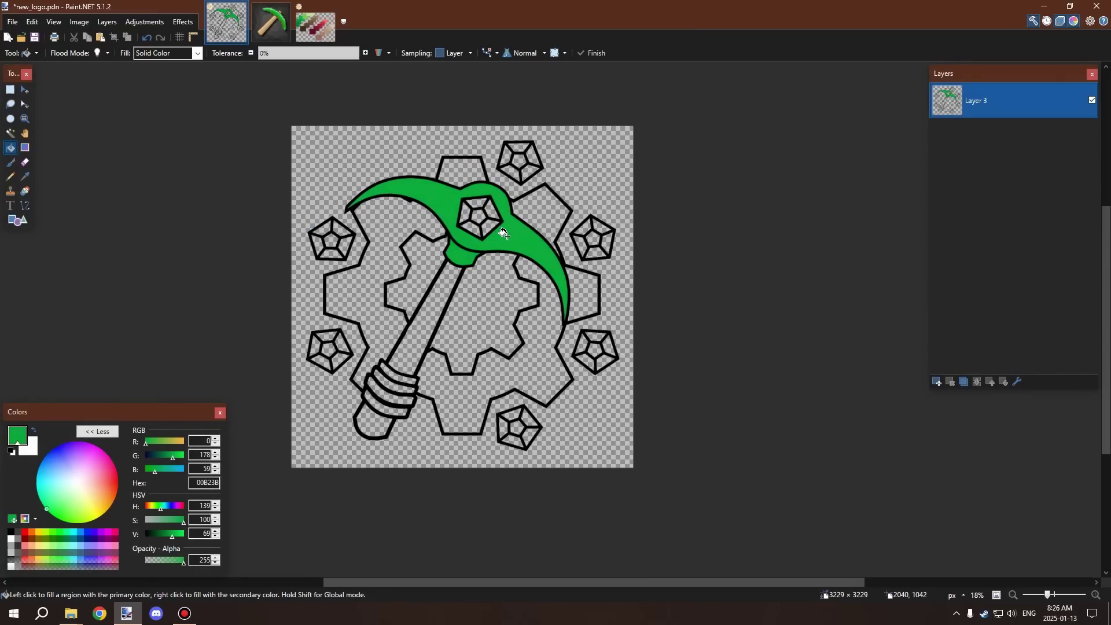
Sample the middle brown swatch (725039) in the palette image as the primary color
click(316, 26)
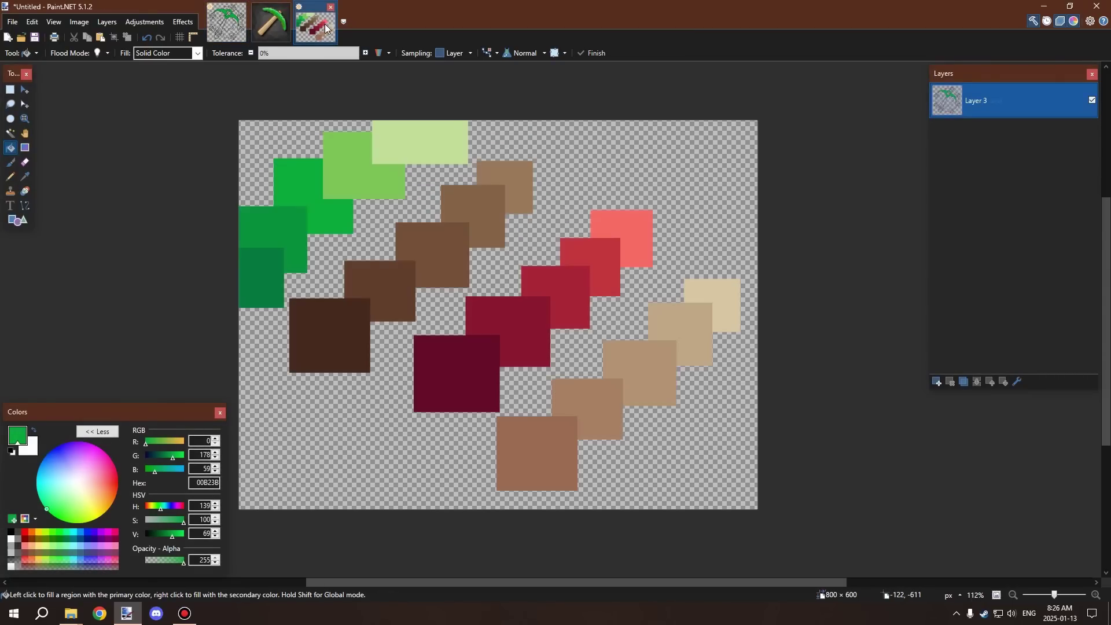
click(26, 177)
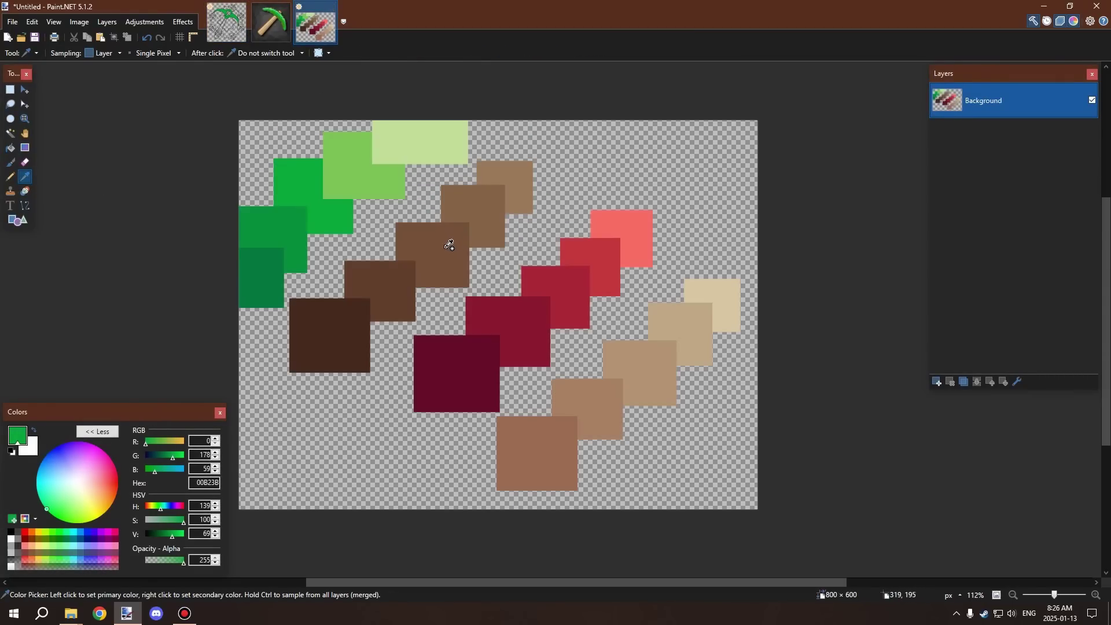
click(415, 238)
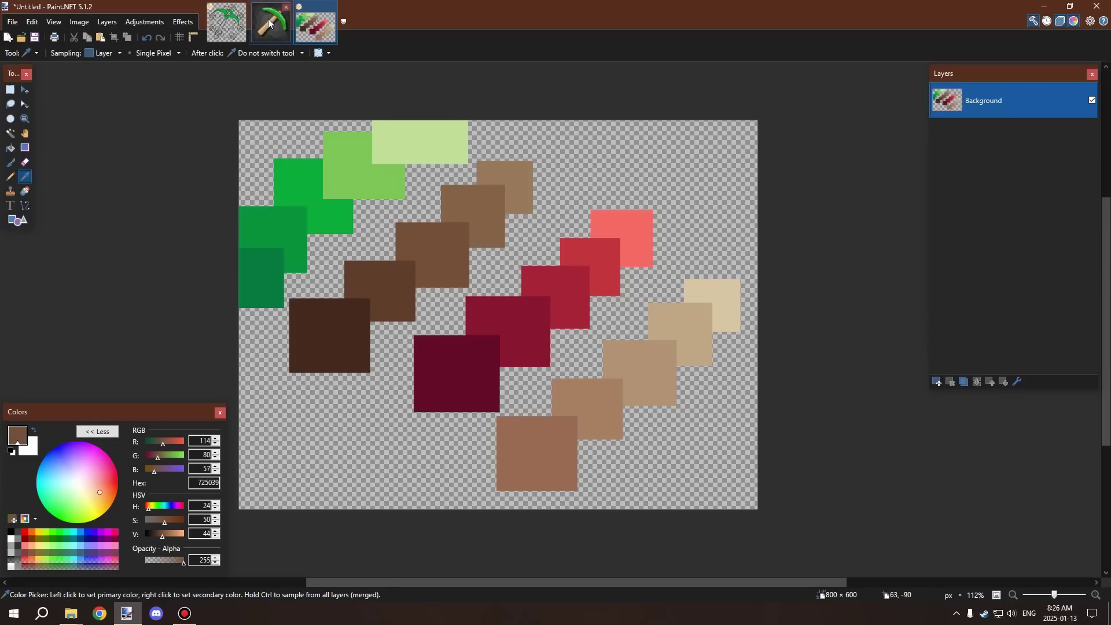
click(226, 23)
click(446, 521)
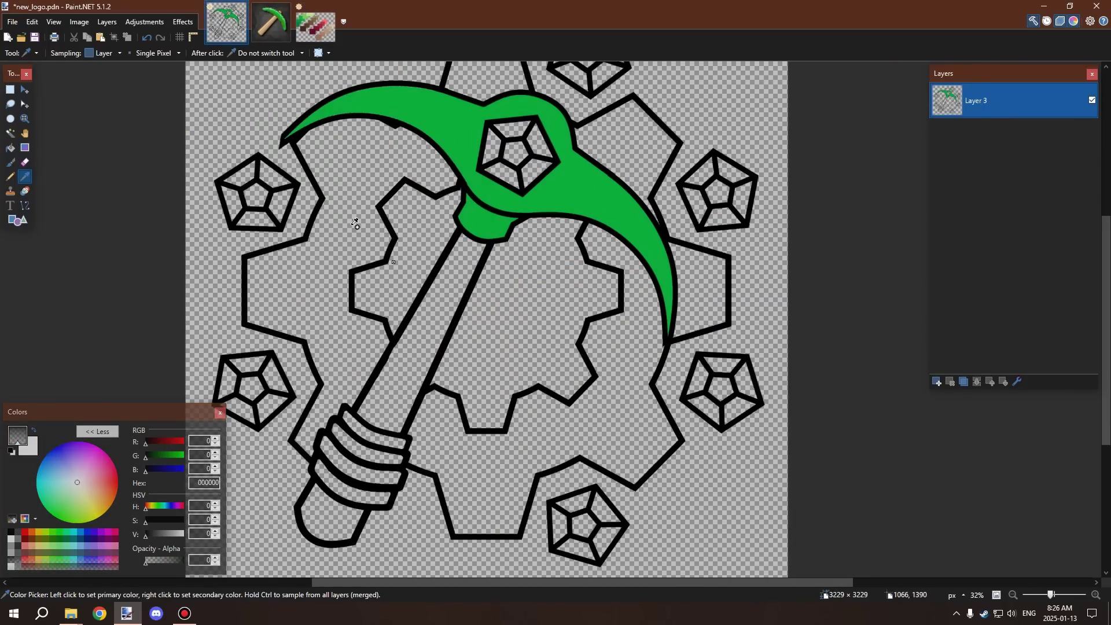
click(302, 30)
click(418, 251)
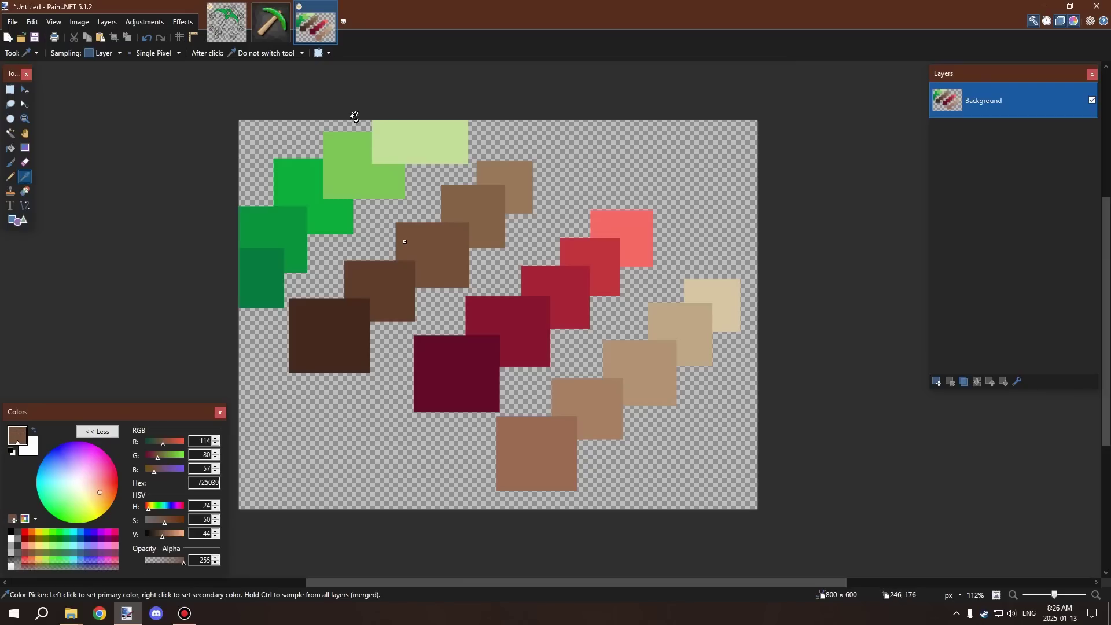
Fill the pickaxe handle's shaft and its rounded butt end in the logo with the brown 725039
click(225, 23)
click(9, 148)
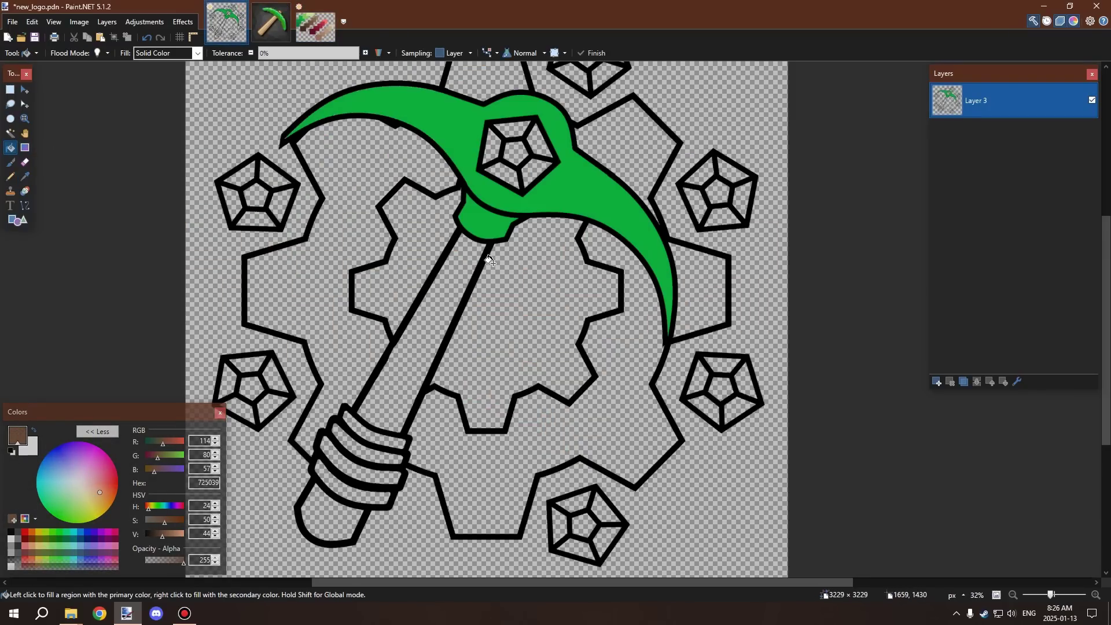
click(430, 285)
drag(429, 285, 449, 294)
scroll(443, 482, down, 2)
scroll(443, 482, up, 2)
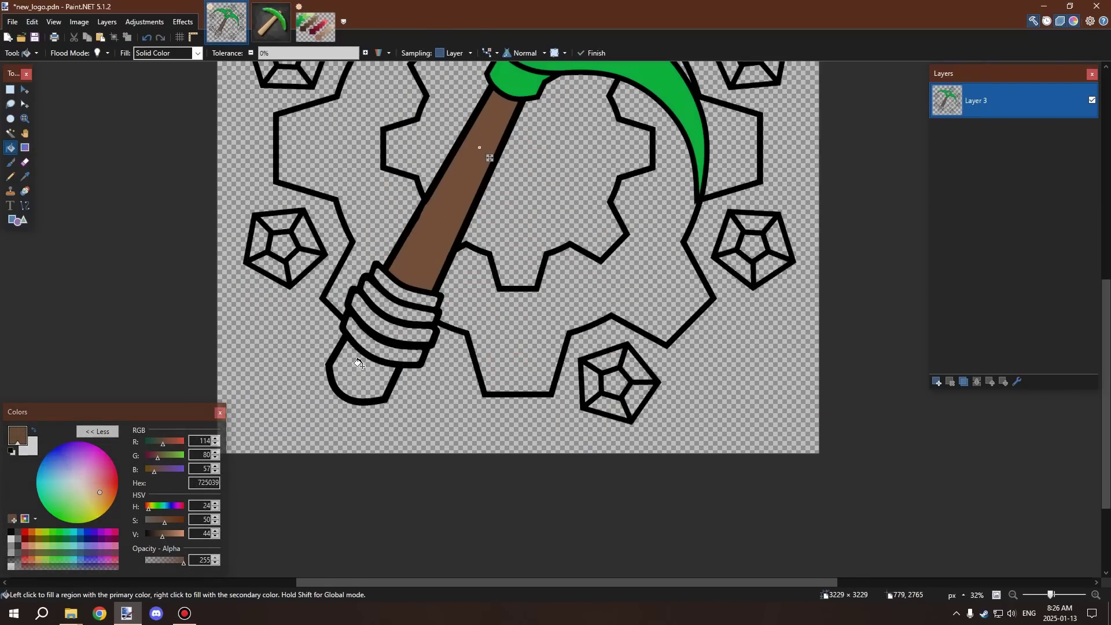
click(393, 398)
scroll(440, 248, down, 2)
scroll(440, 248, down, 1)
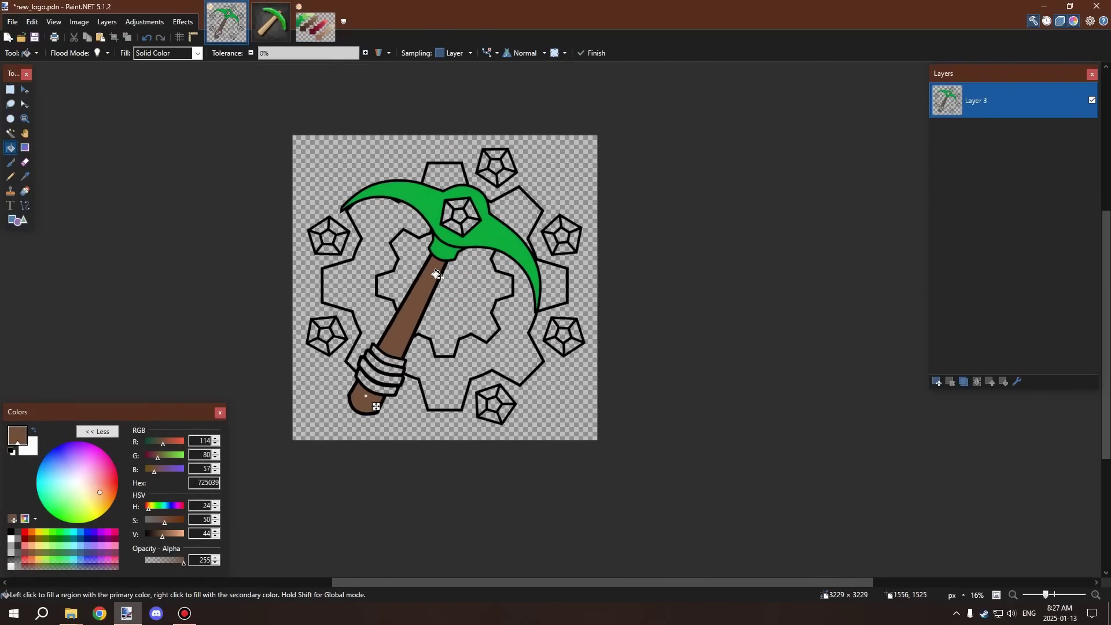
scroll(440, 247, up, 2)
Sample the middle red swatch (A52137) in the palette image with the Color Picker
click(327, 18)
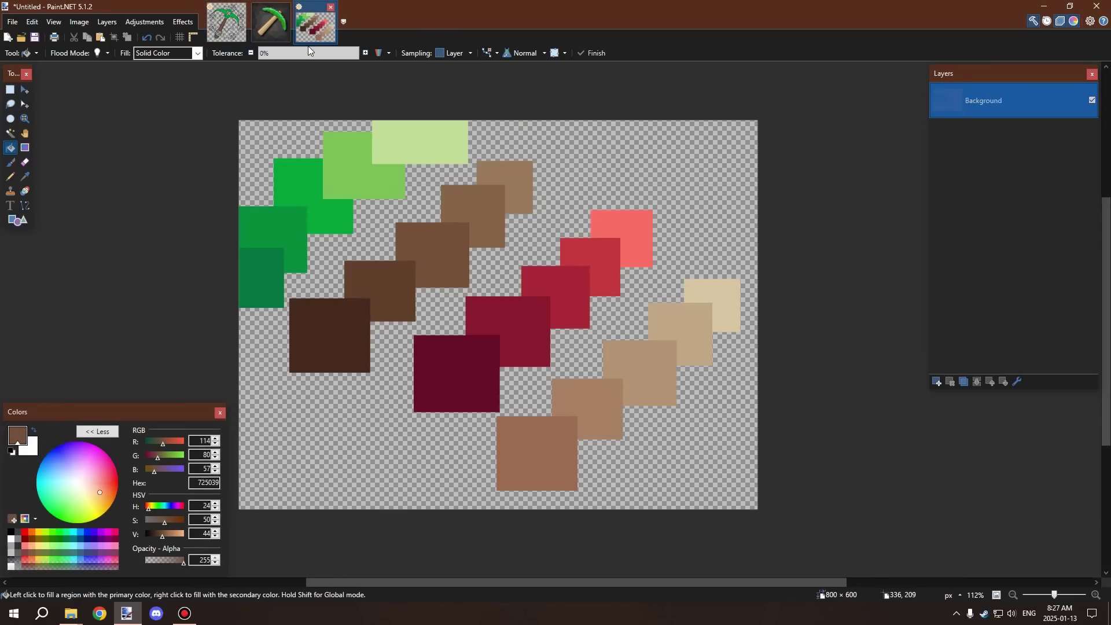
click(24, 177)
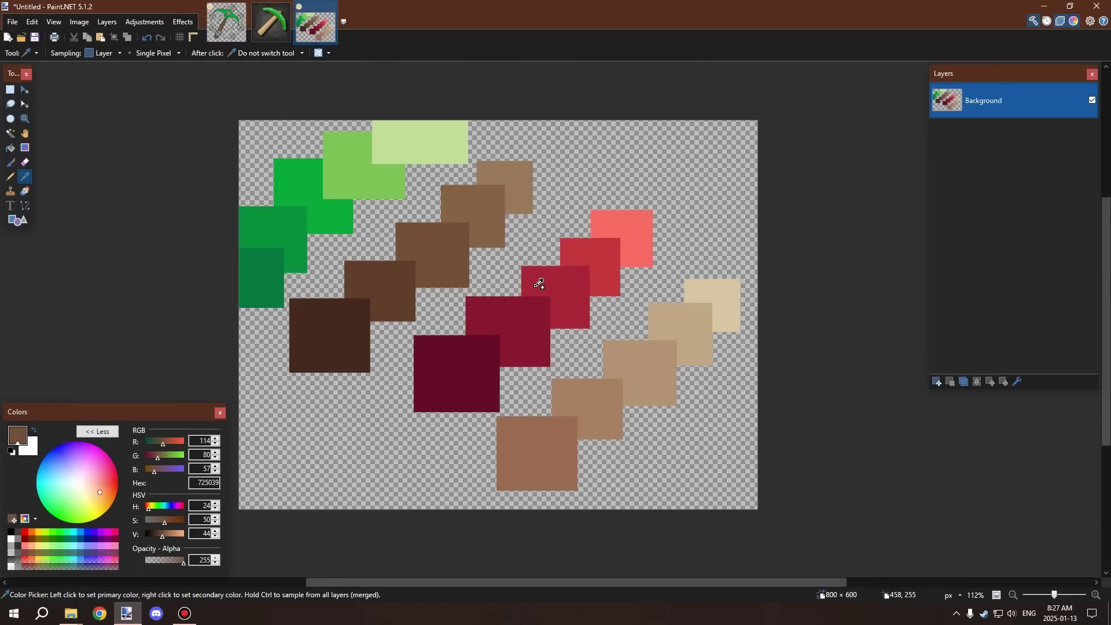
click(543, 279)
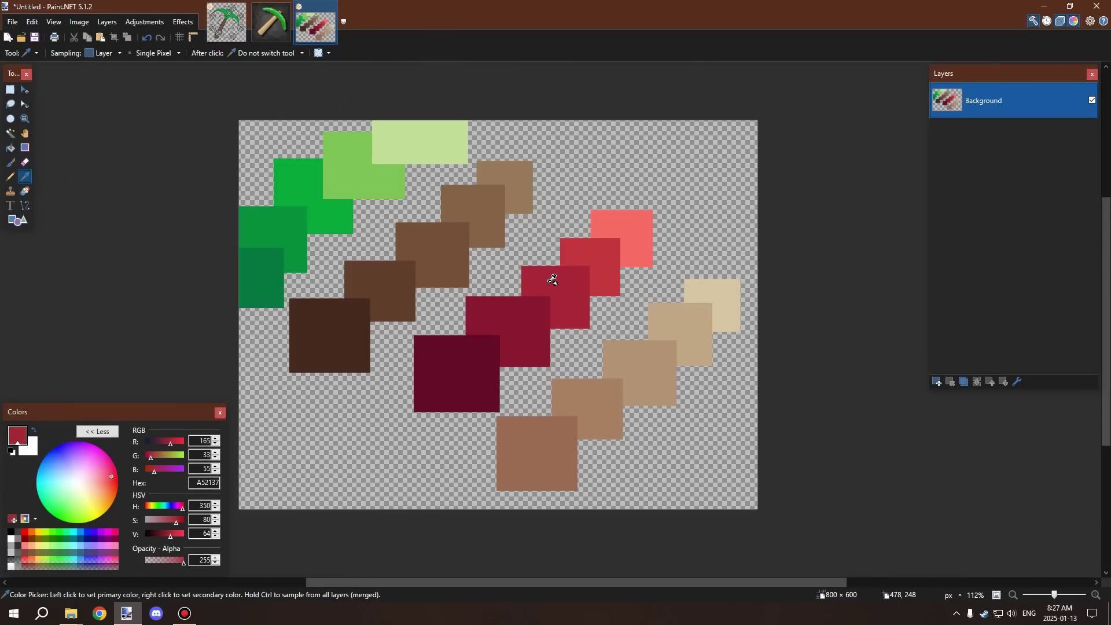
Fill all facets and the center of the logo's gem beside the pickaxe head's left tip with the red A52137
click(227, 24)
click(10, 147)
scroll(279, 163, up, 3)
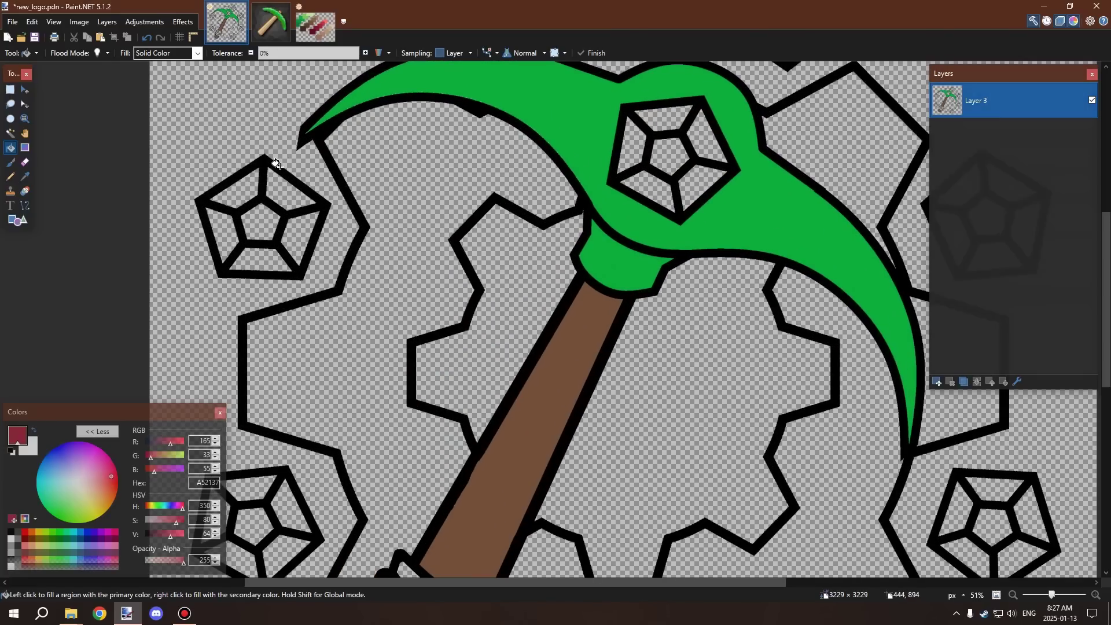
click(285, 197)
click(227, 187)
click(220, 227)
click(254, 261)
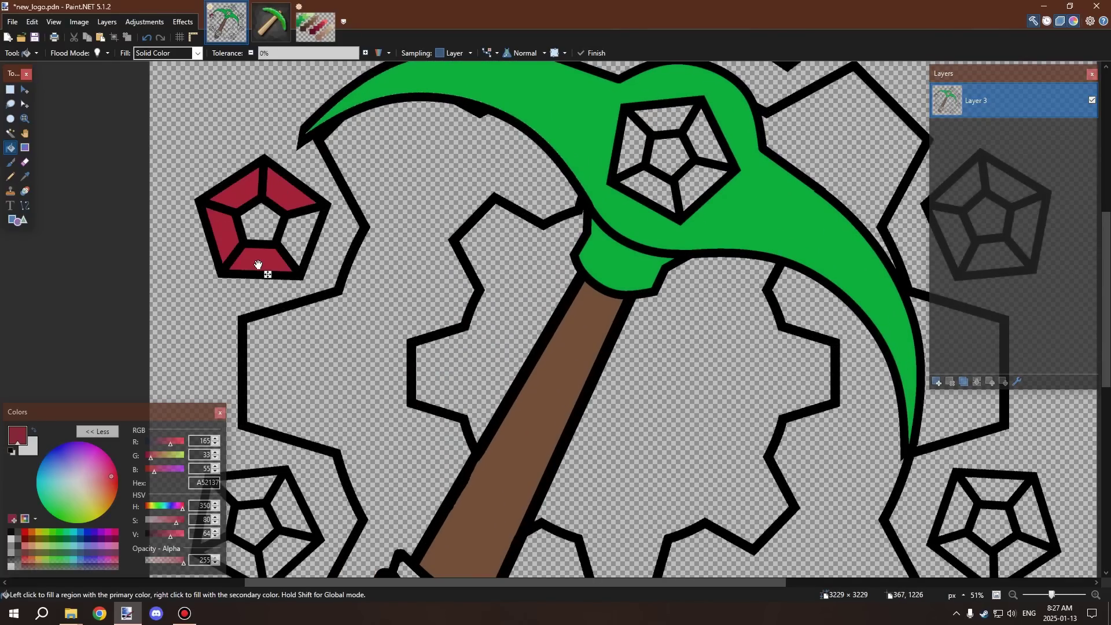
click(304, 243)
click(260, 223)
Fill every facet and the center of the gem set in the pickaxe head with the same red
scroll(261, 222, down, 1)
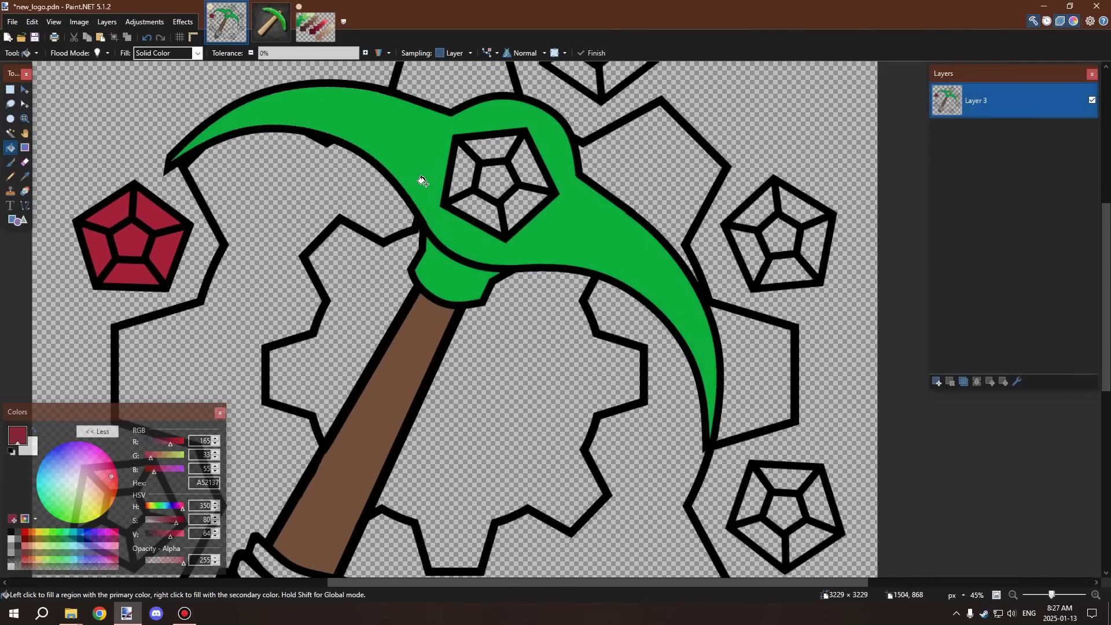
click(474, 204)
click(461, 175)
click(486, 145)
click(525, 162)
click(495, 183)
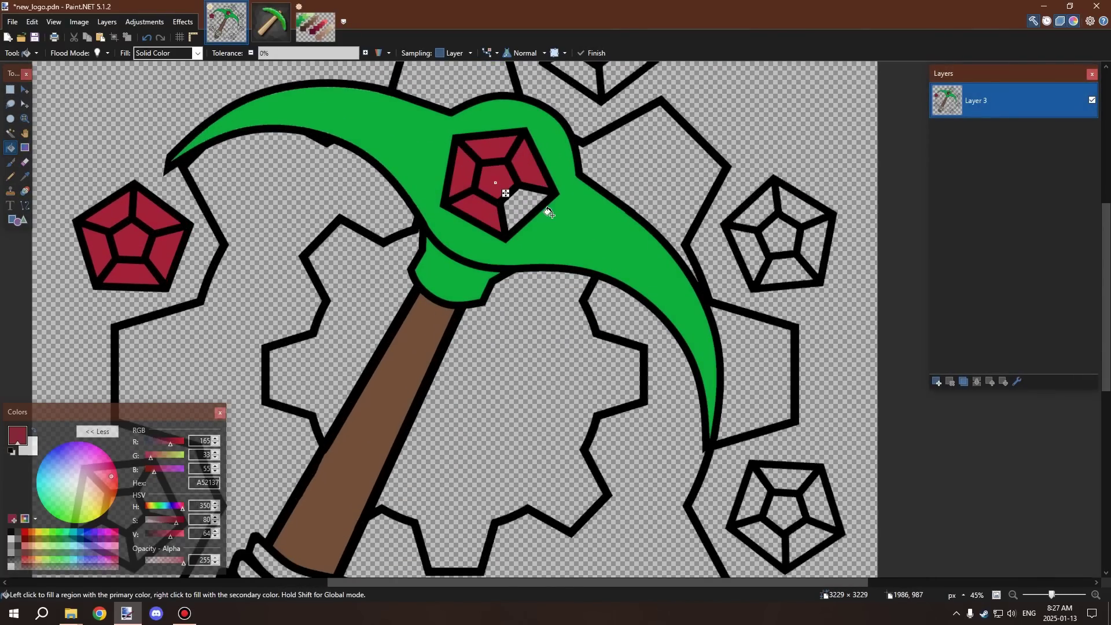
click(526, 206)
Fill every facet and the center of the gem above the gear, at the logo's upper right, with red
scroll(469, 219, up, 2)
click(476, 133)
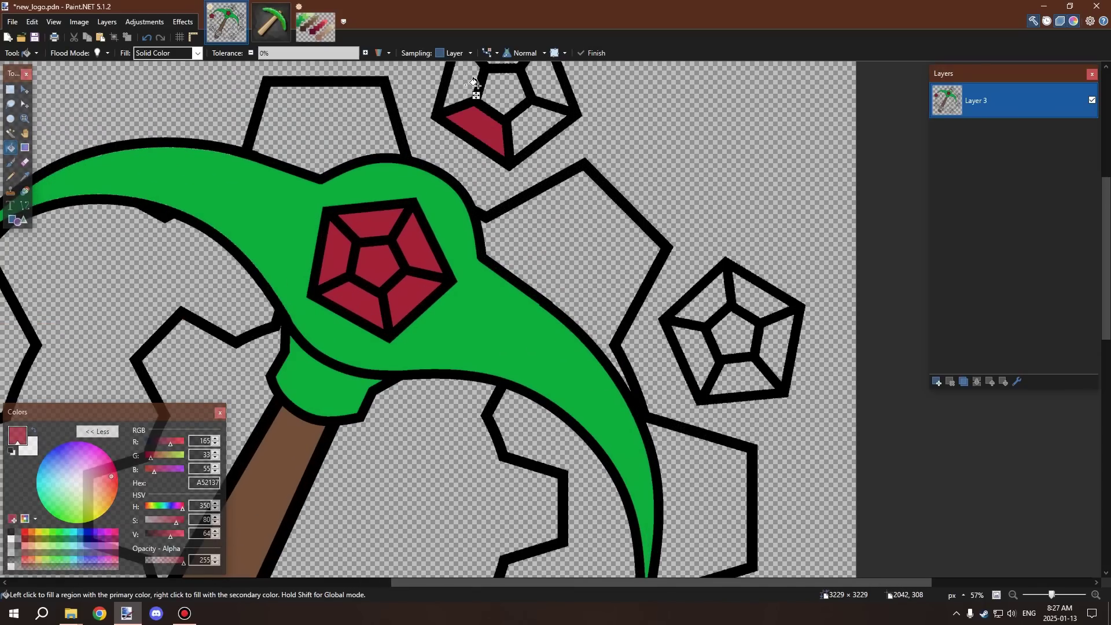
click(463, 86)
click(501, 92)
scroll(552, 147, down, 1)
click(509, 161)
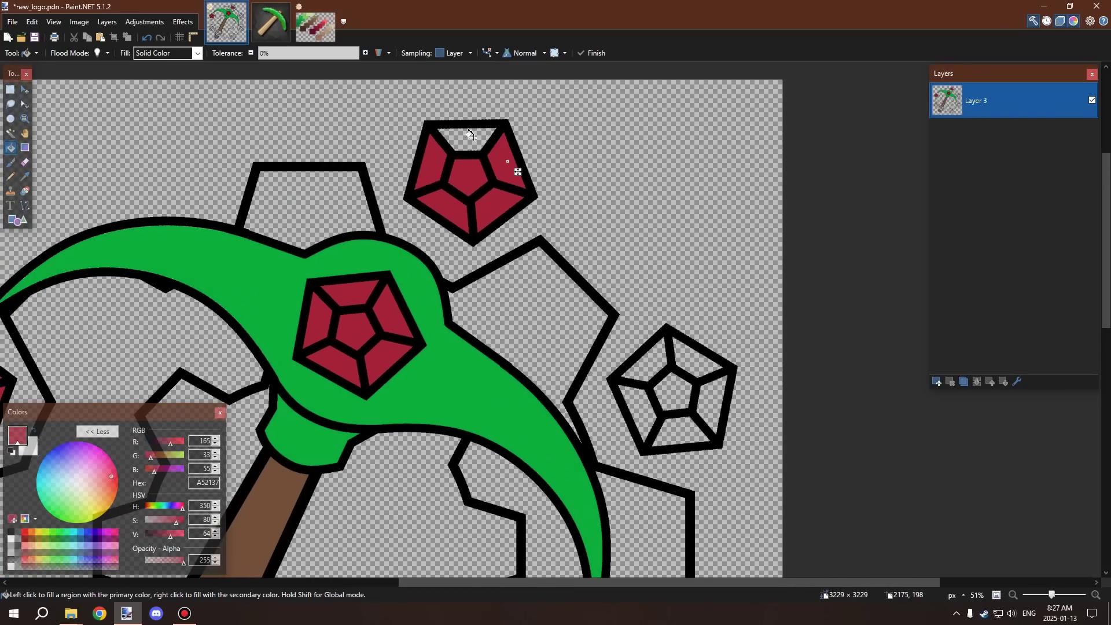
click(469, 139)
Fill all facets and the center of the gem to the upper right of the pickaxe head's right arm with red A52137
scroll(411, 127, down, 2)
scroll(512, 240, up, 3)
click(498, 246)
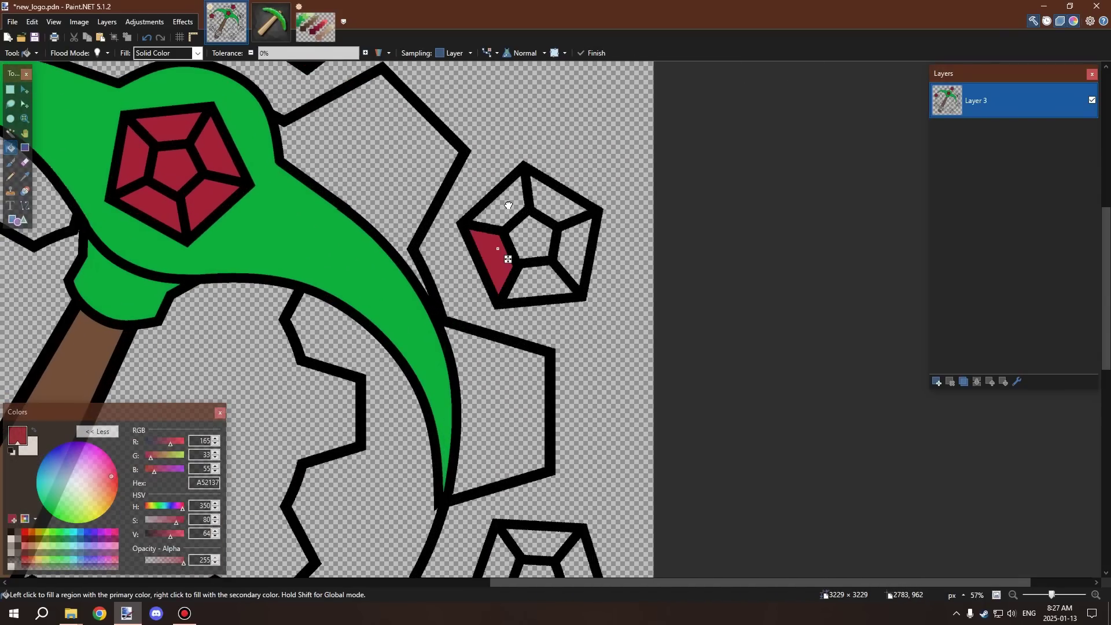
click(493, 208)
click(554, 209)
click(538, 234)
click(557, 237)
key(ctrl+z)
click(580, 249)
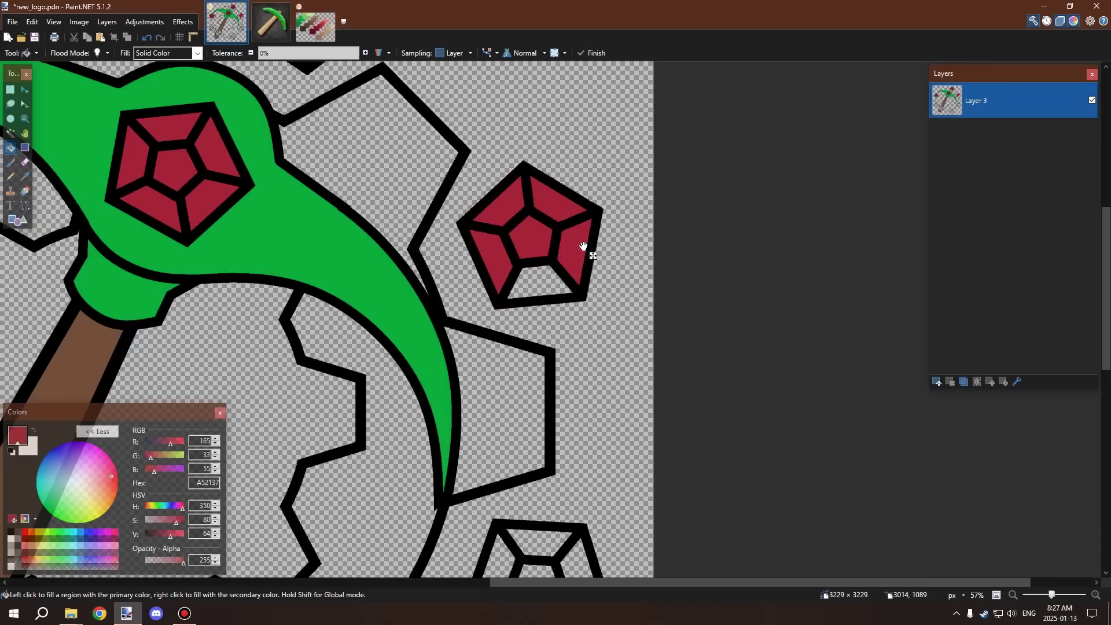
click(545, 272)
Fill every facet and the center of the gem below the pickaxe head's right tip with the same red
scroll(544, 273, down, 3)
scroll(550, 377, up, 4)
click(463, 322)
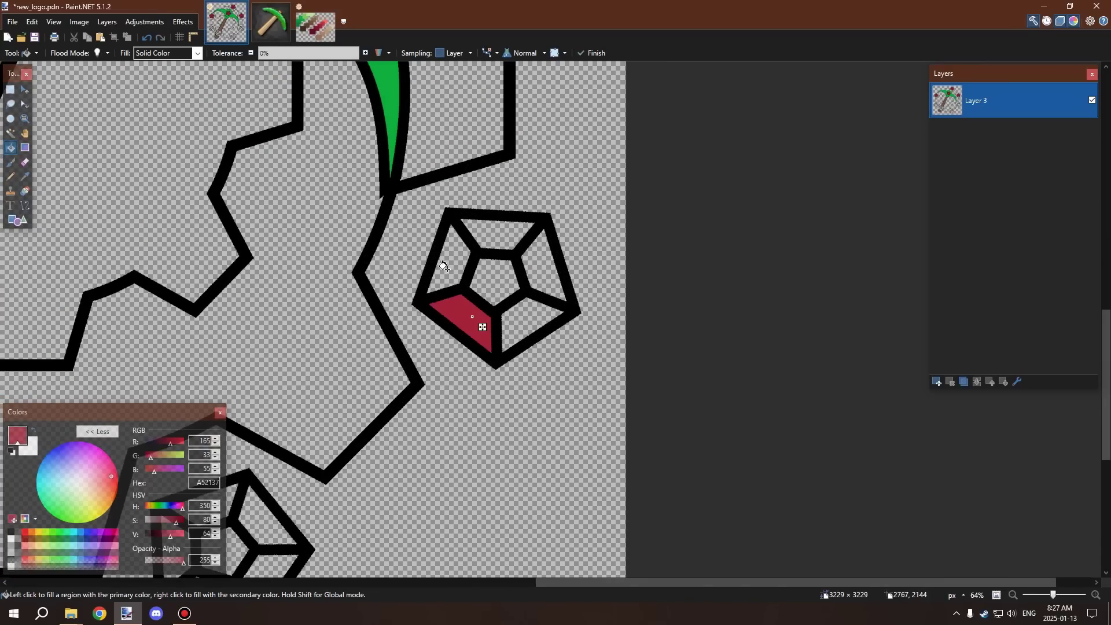
click(447, 267)
click(494, 228)
click(547, 260)
click(497, 281)
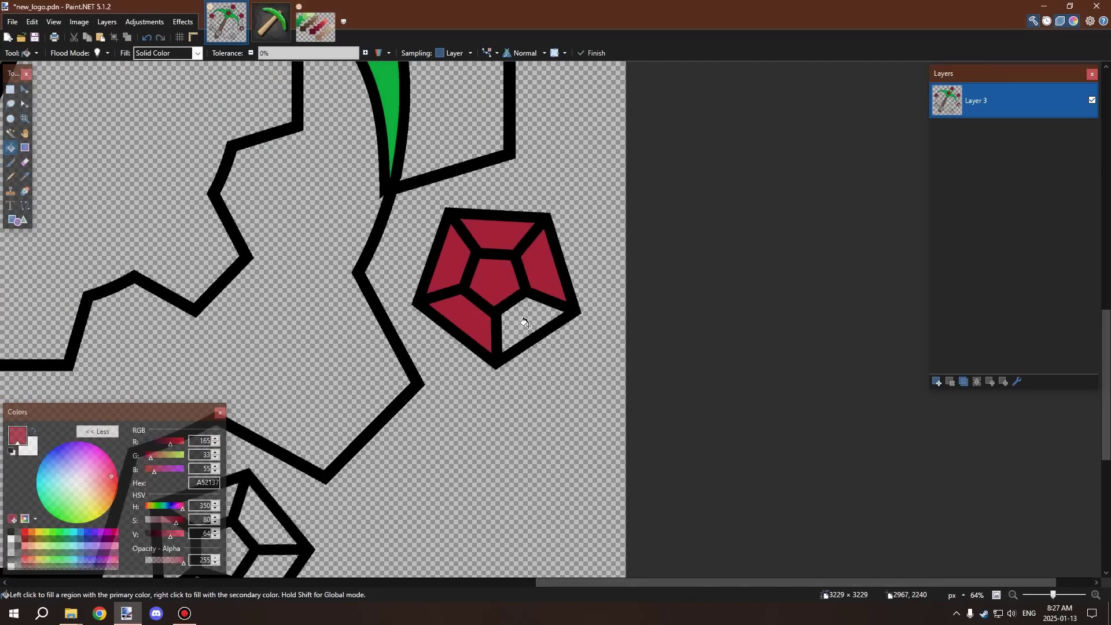
click(529, 328)
Fill every facet and the center of the gem at the logo's bottom, under the gear, with red
scroll(558, 250, down, 2)
scroll(559, 250, down, 3)
scroll(434, 370, up, 4)
click(434, 379)
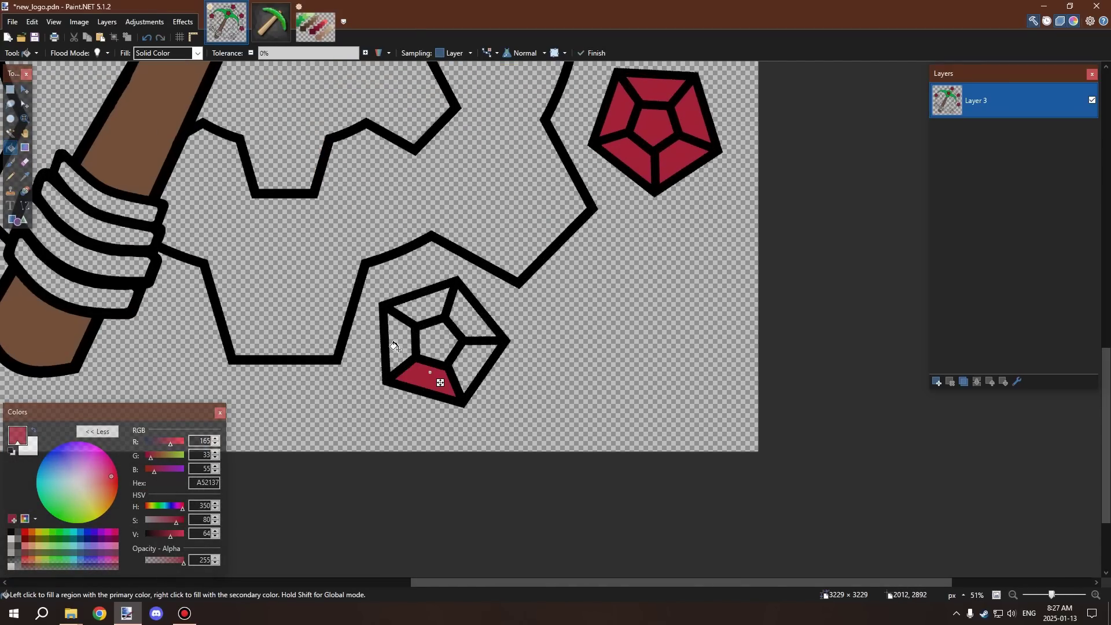
click(398, 349)
click(424, 312)
click(476, 315)
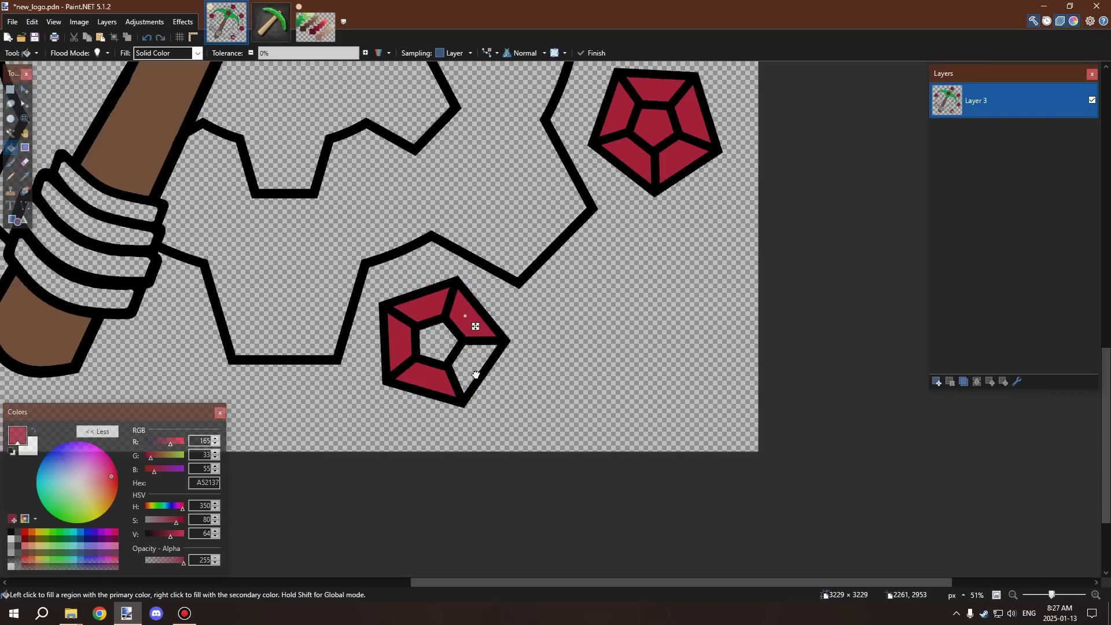
click(475, 371)
click(438, 342)
Fill all facets and the center of the remaining gem, left of the handle wrap, with red
scroll(438, 342, down, 2)
scroll(347, 249, up, 4)
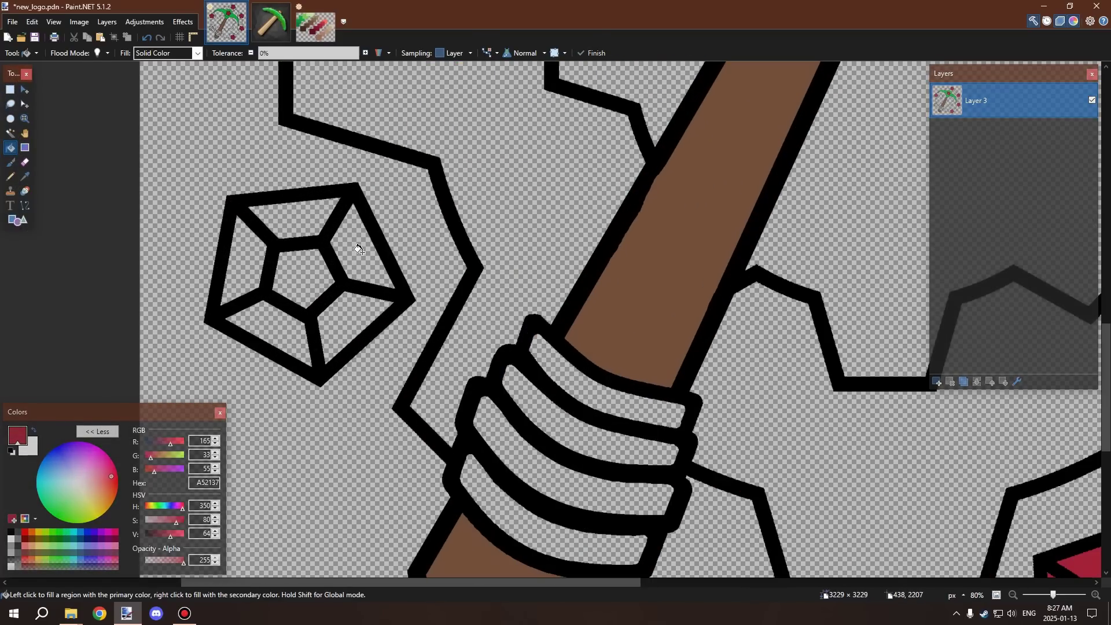
click(341, 313)
click(363, 247)
click(295, 207)
click(249, 246)
click(304, 269)
click(283, 324)
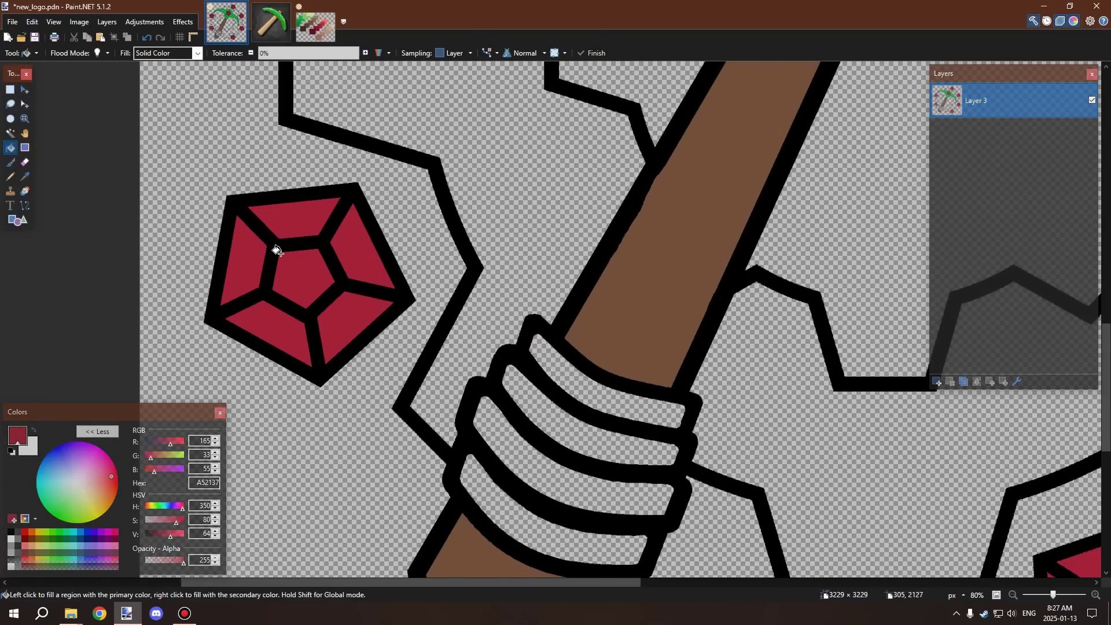
Sample the middle tan swatch (B29374) in the palette image with the Color Picker
scroll(289, 258, down, 3)
scroll(301, 267, down, 3)
scroll(367, 148, up, 2)
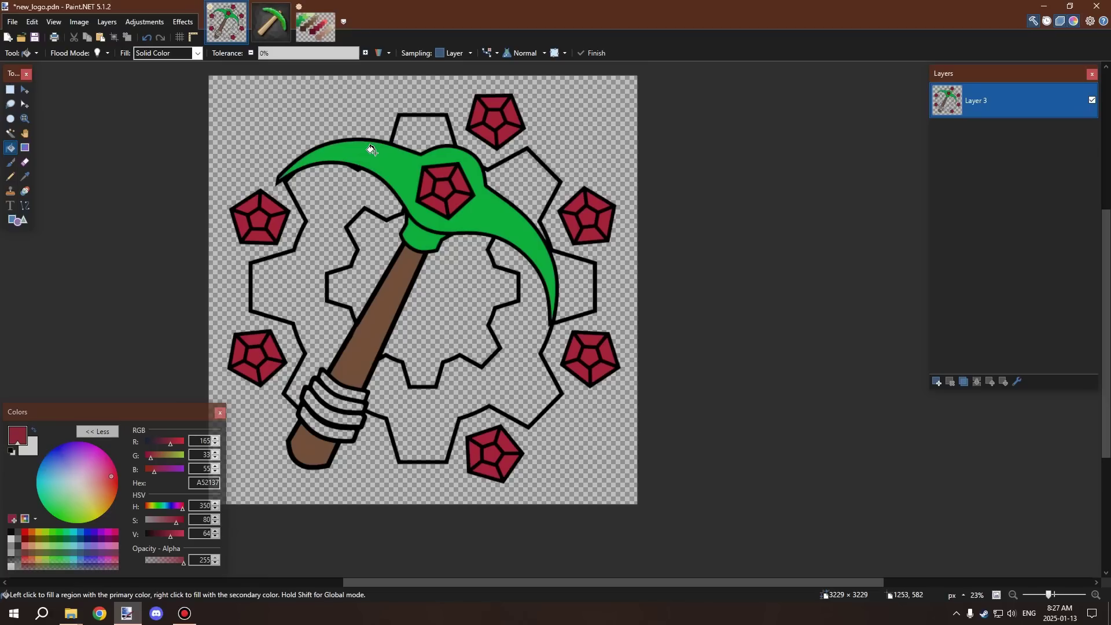
scroll(381, 145, up, 1)
scroll(347, 104, down, 1)
click(308, 39)
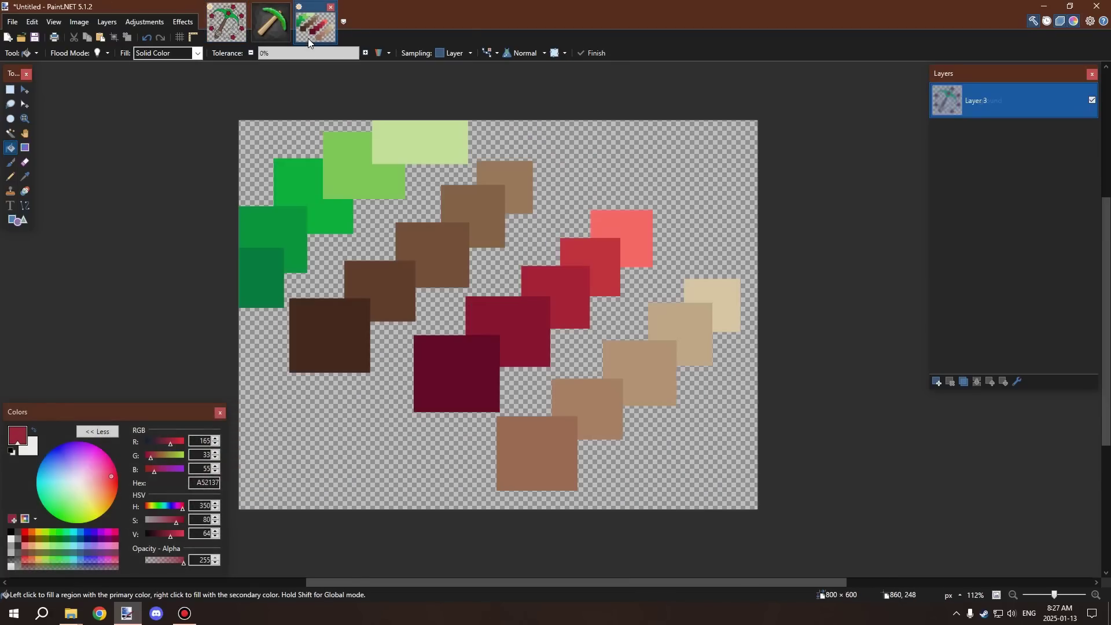
click(25, 176)
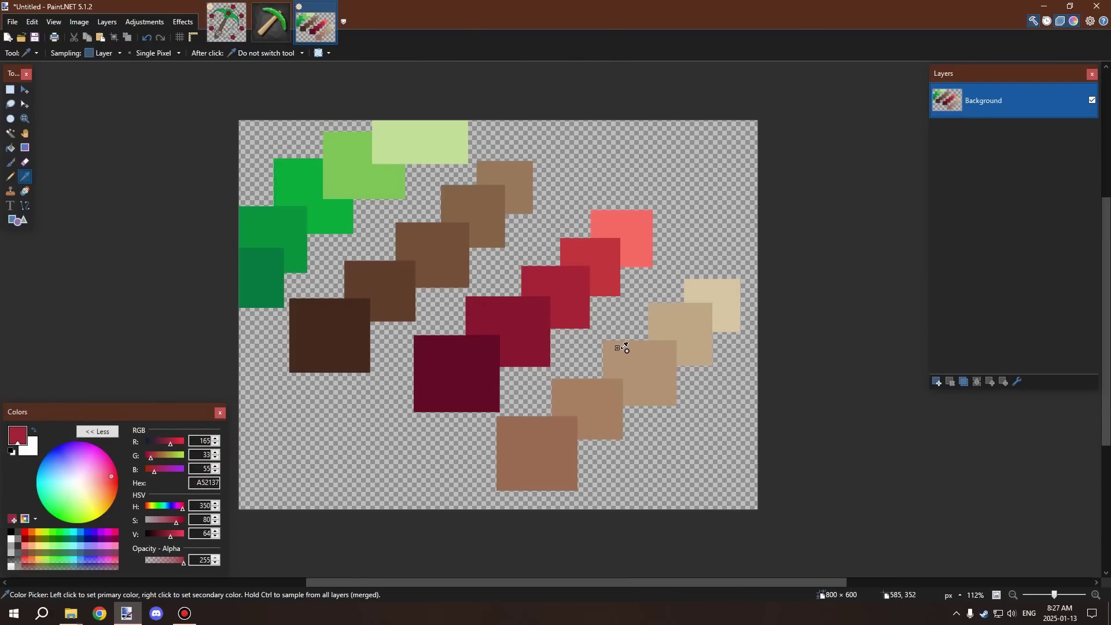
scroll(645, 366, up, 1)
click(645, 366)
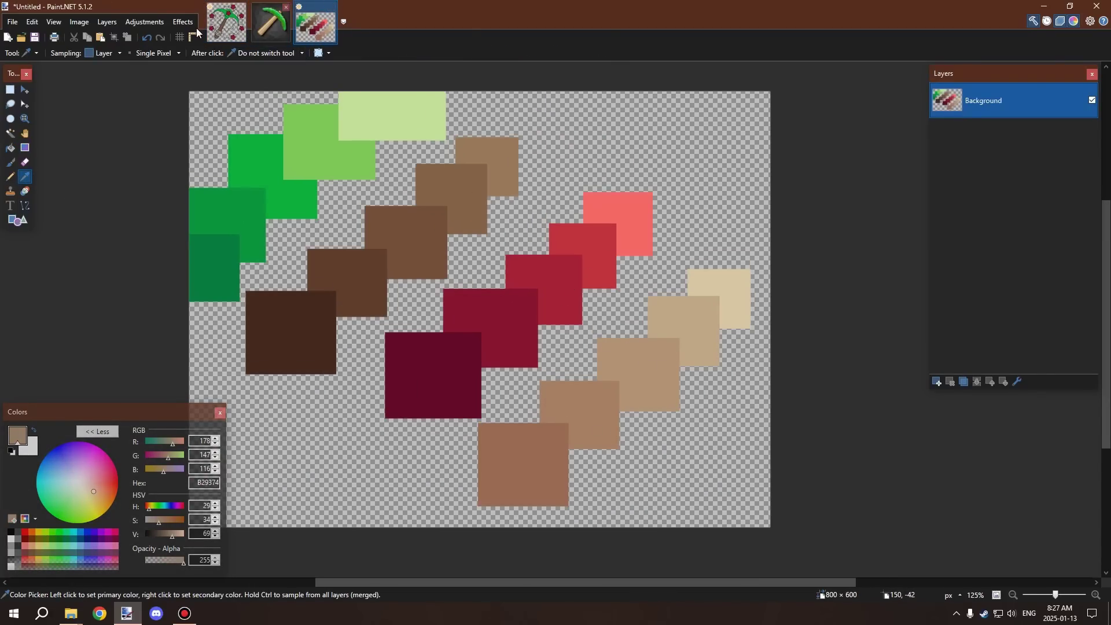
Fill the four bands of the pickaxe's handle wrap in the logo with the tan B29374
click(225, 22)
scroll(99, 191, up, 2)
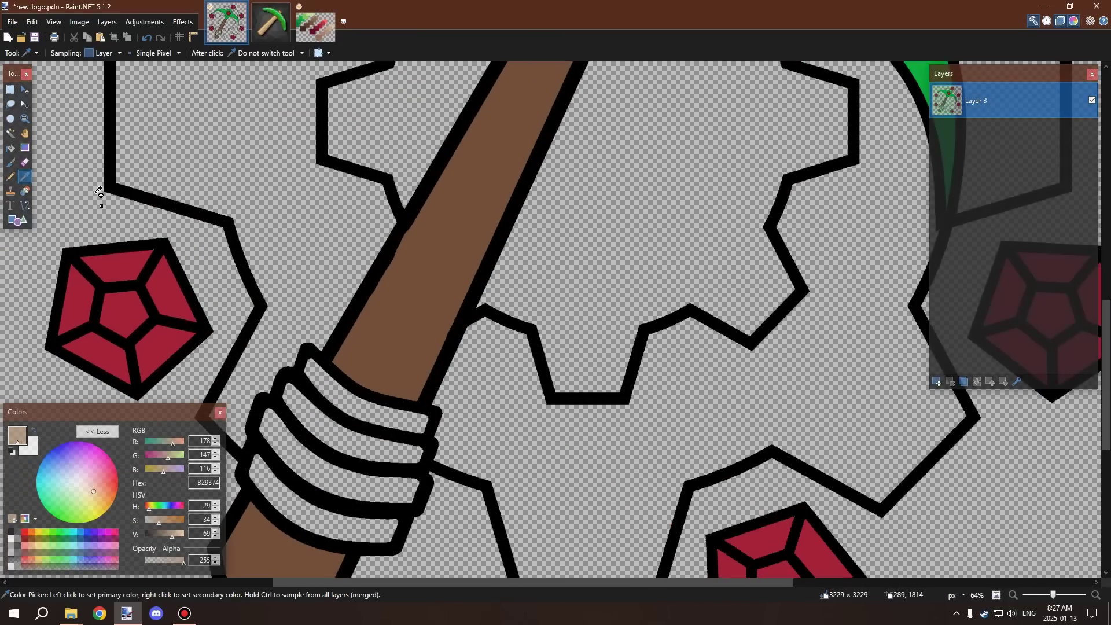
click(11, 148)
click(341, 382)
click(314, 428)
click(310, 457)
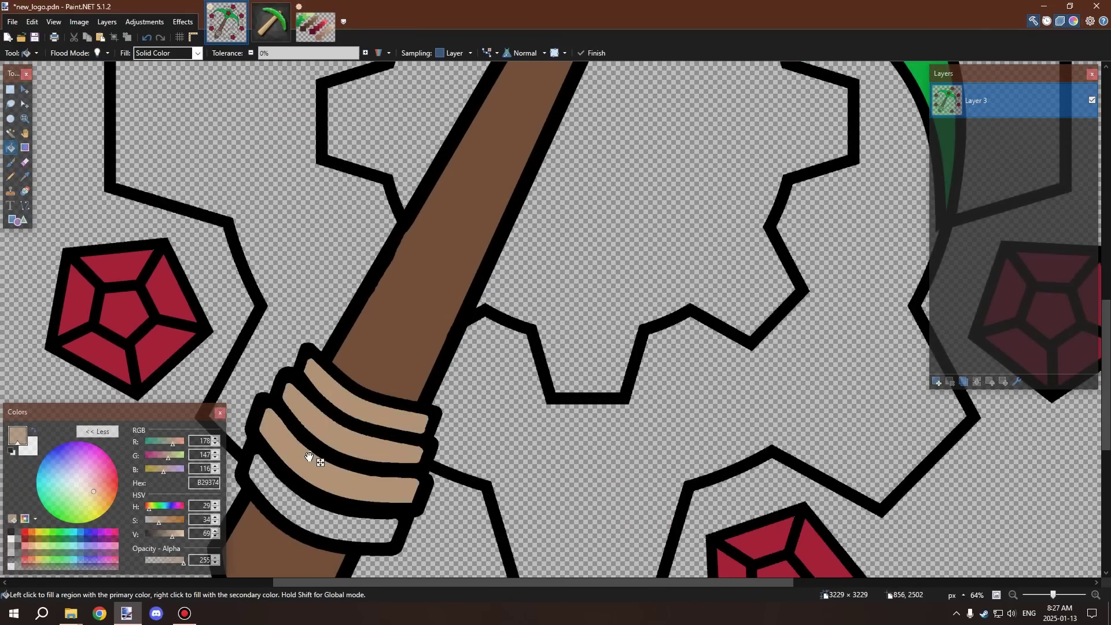
click(290, 486)
Examine the base colors of the whole logo, including the pickaxe, handle wrap, gear and gems
scroll(590, 376, down, 2)
scroll(590, 377, down, 2)
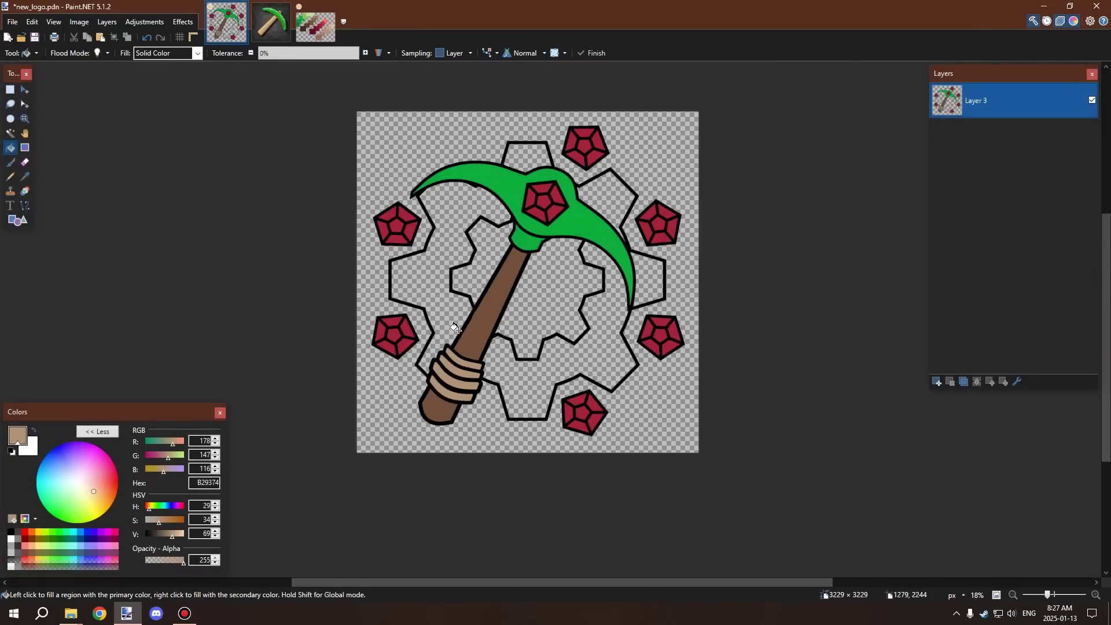
scroll(440, 340, up, 1)
scroll(491, 389, up, 3)
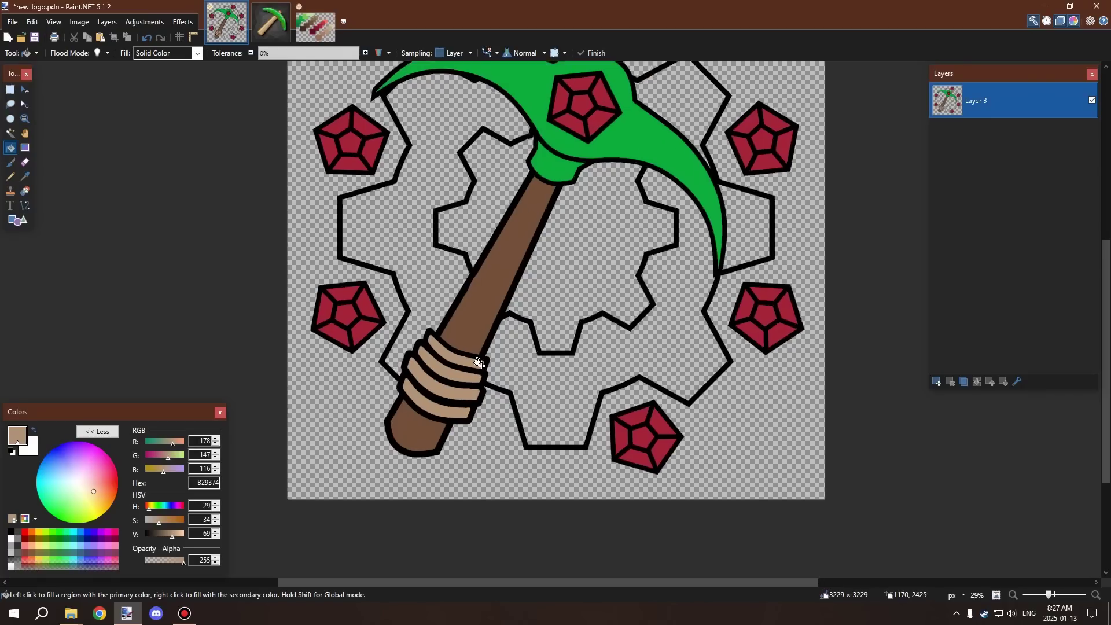
scroll(498, 359, down, 4)
scroll(504, 331, up, 3)
scroll(503, 331, down, 3)
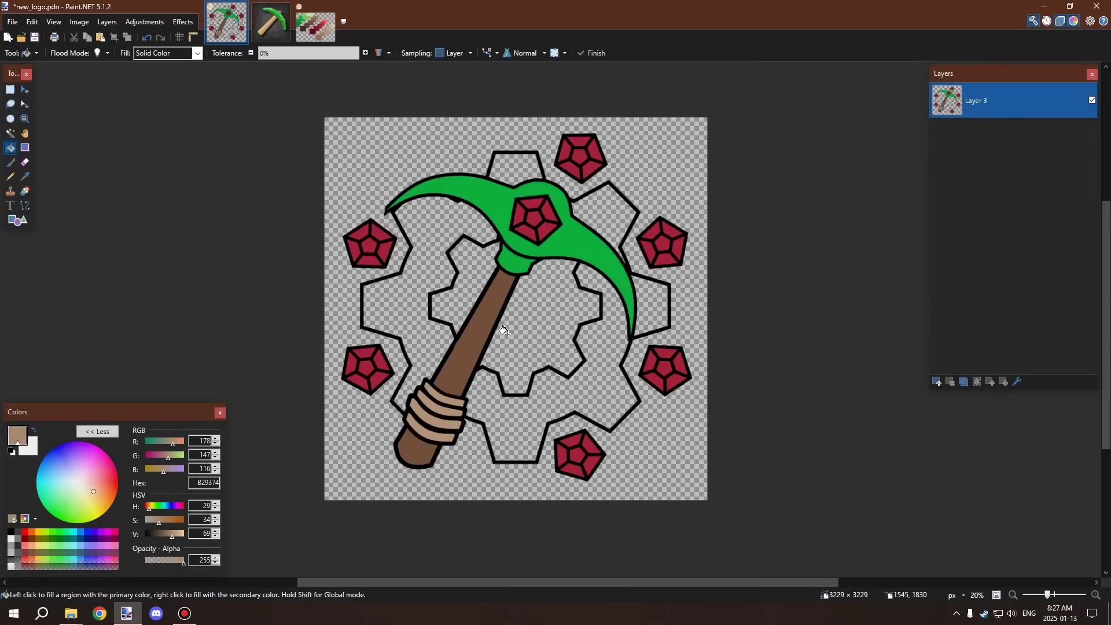
scroll(524, 322, up, 2)
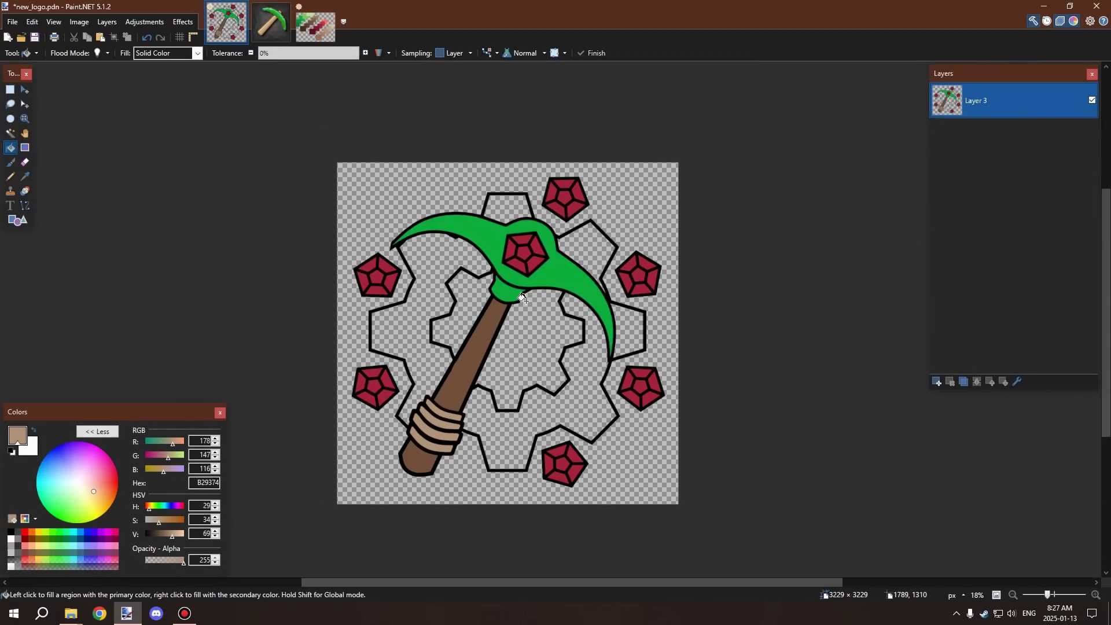
scroll(523, 298, down, 1)
scroll(518, 292, up, 1)
scroll(408, 245, down, 1)
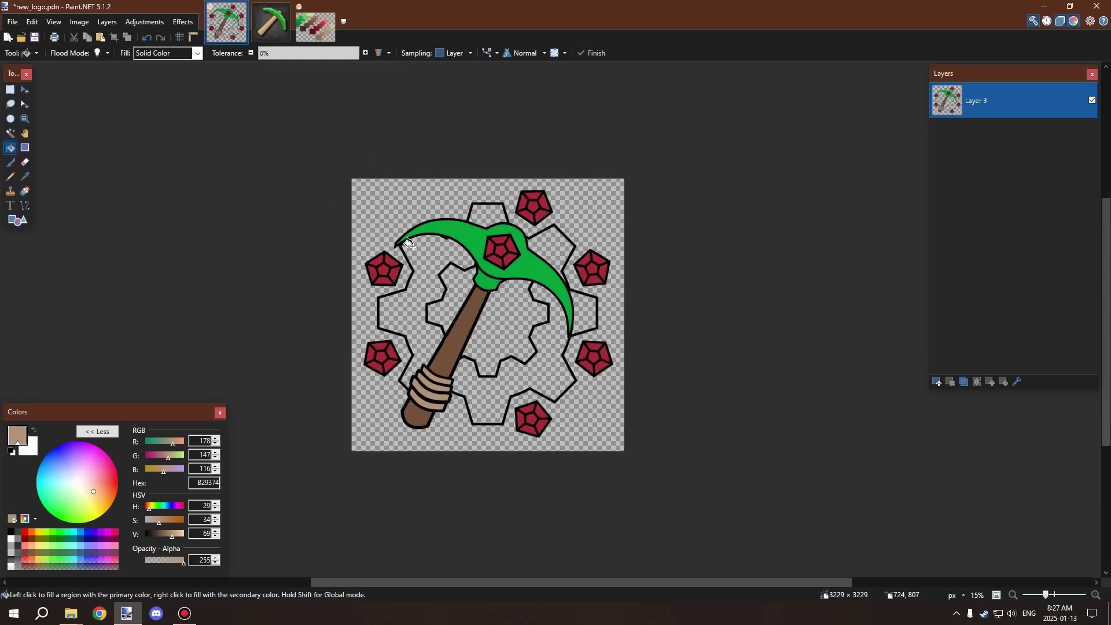
scroll(431, 249, up, 3)
scroll(436, 215, down, 2)
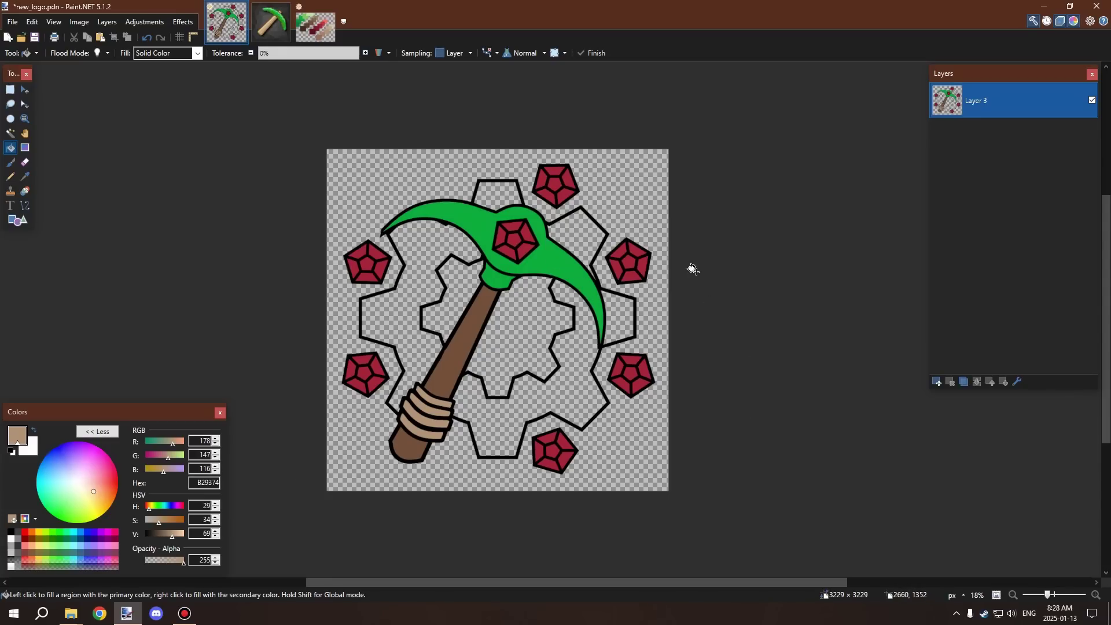
scroll(531, 287, down, 1)
scroll(519, 291, up, 2)
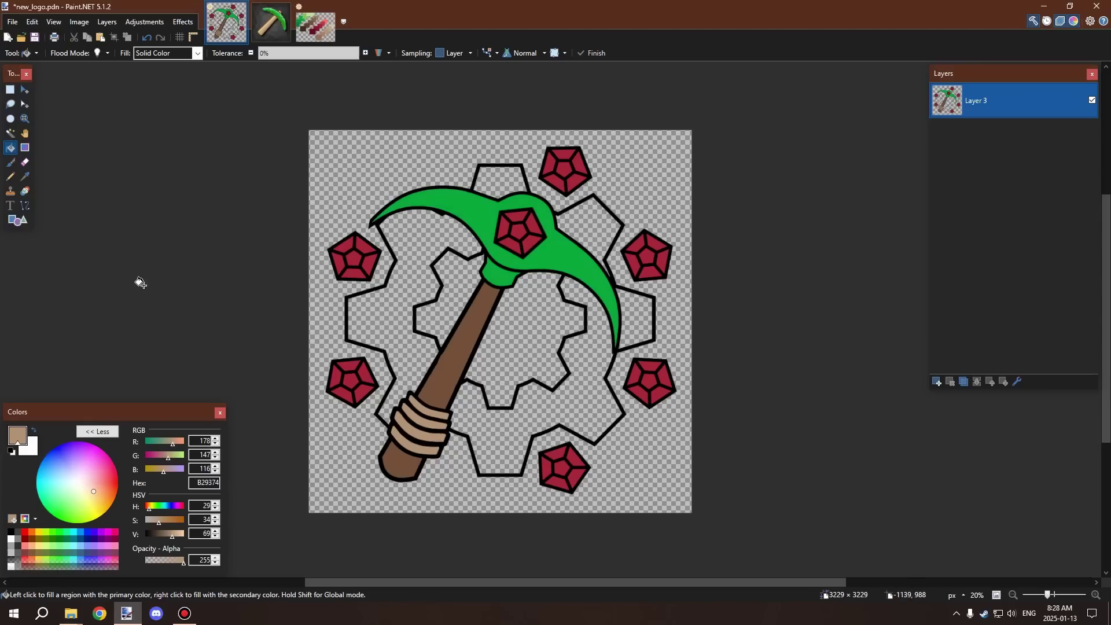
Add a new layer above the colored art and set the Line/Curve tool to cyan 00FFFF with brush size 60
click(25, 206)
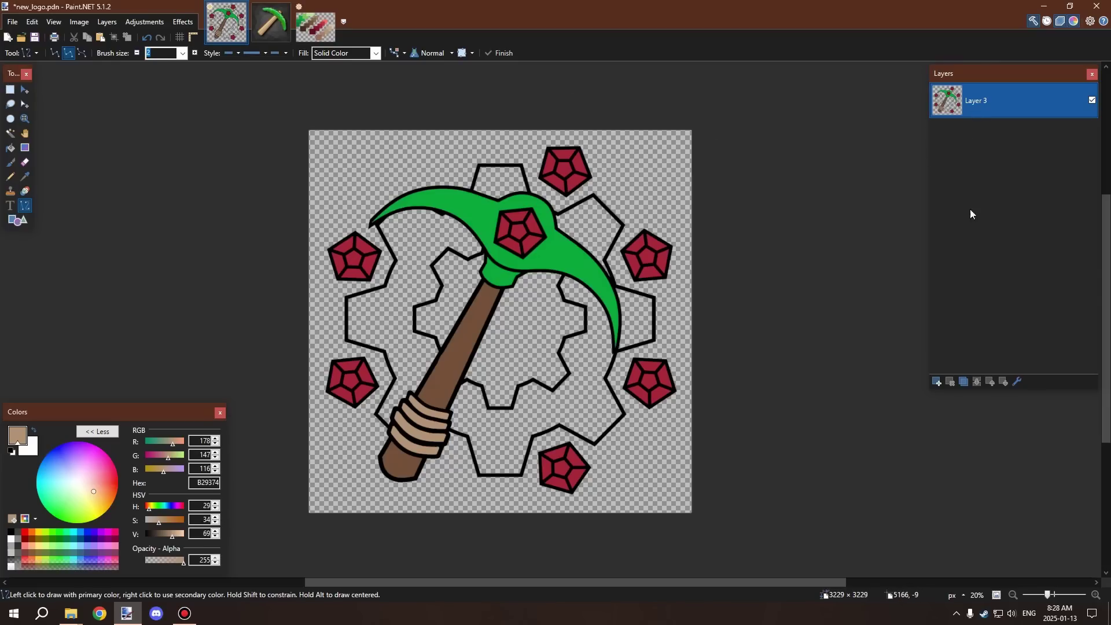
click(936, 382)
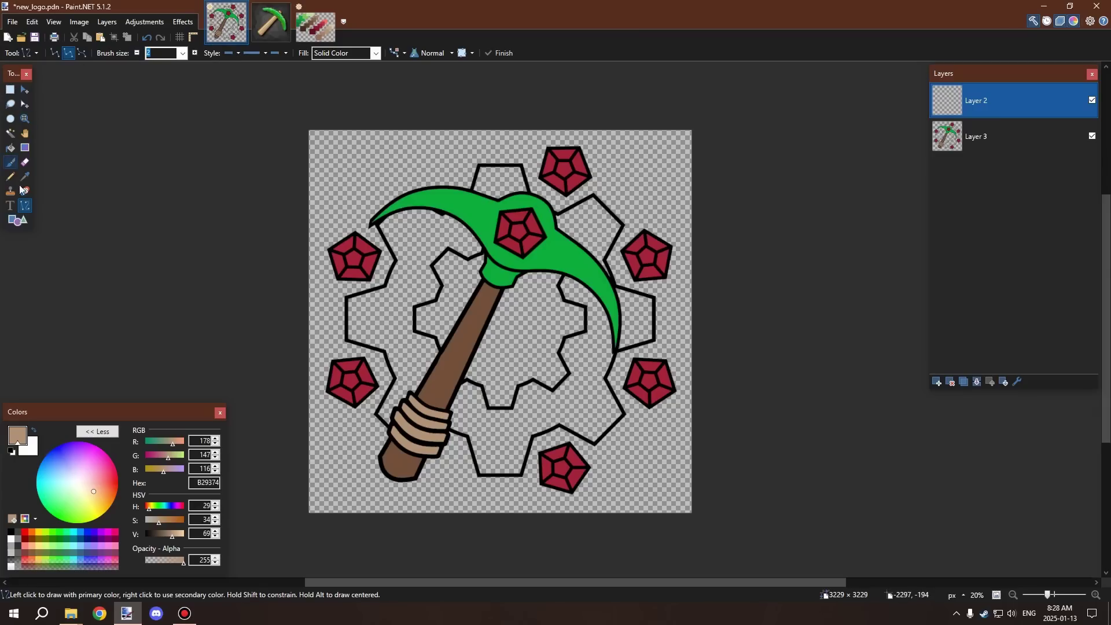
click(67, 532)
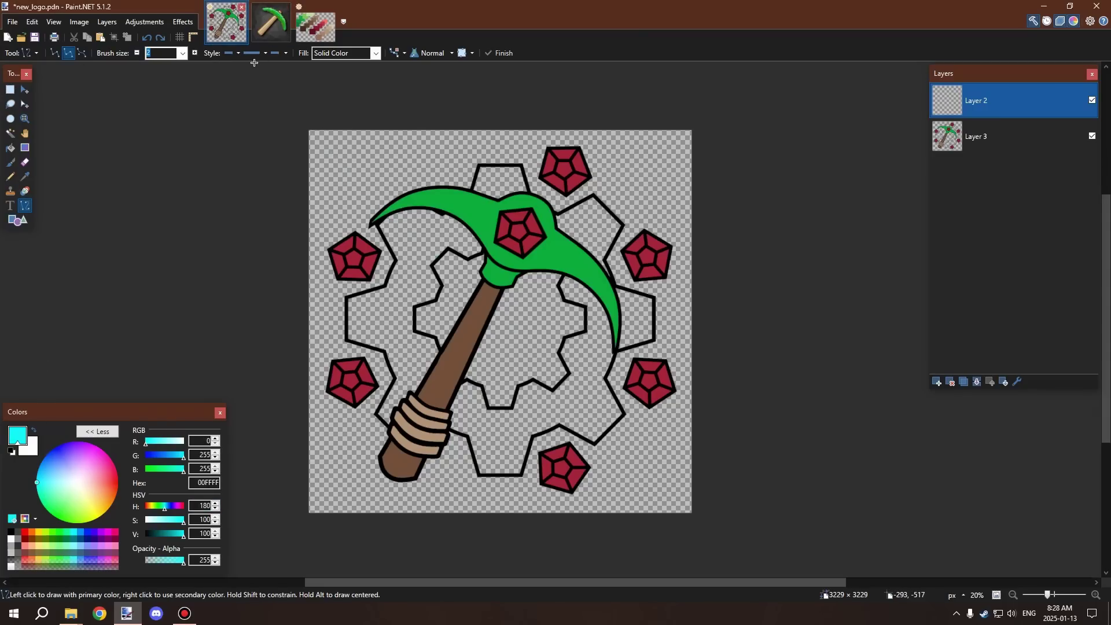
click(195, 53)
click(182, 53)
click(162, 287)
Try a cyan diagonal line across the canvas from the upper-left to the lower-right corner, and undo it
mouse_move(298, 130)
mouse_down()
mouse_move(616, 421)
mouse_move(689, 505)
mouse_up()
key(Return)
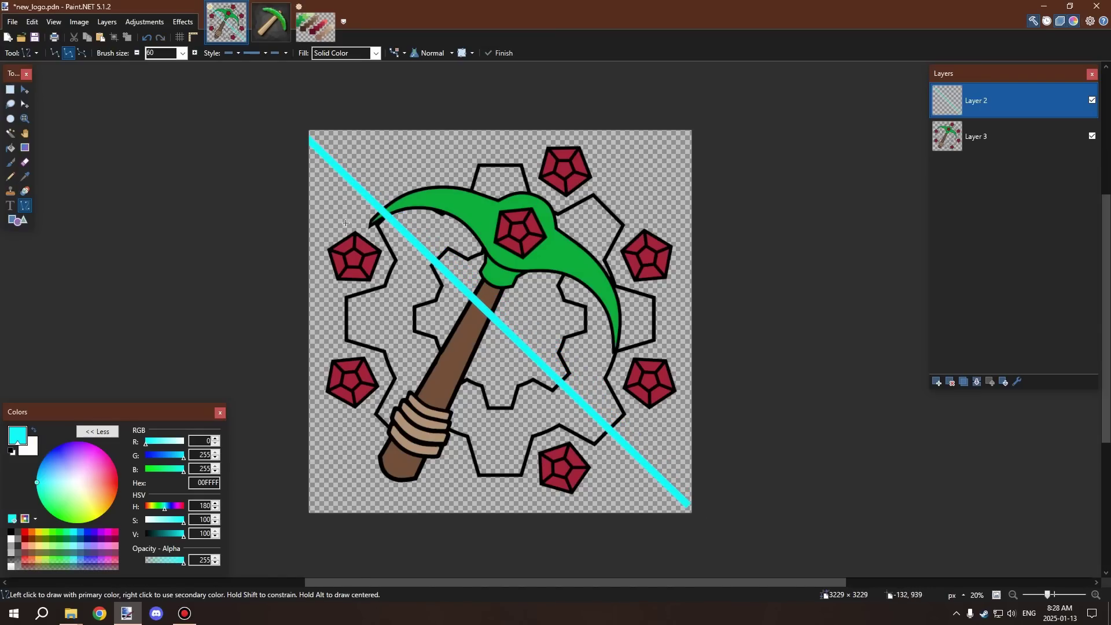
key(ctrl+z)
Try marking the pickaxe head's upper edges, the collar and the head gem's outline in cyan, and undo the gem lines
drag(370, 220, 539, 198)
drag(485, 255, 480, 272)
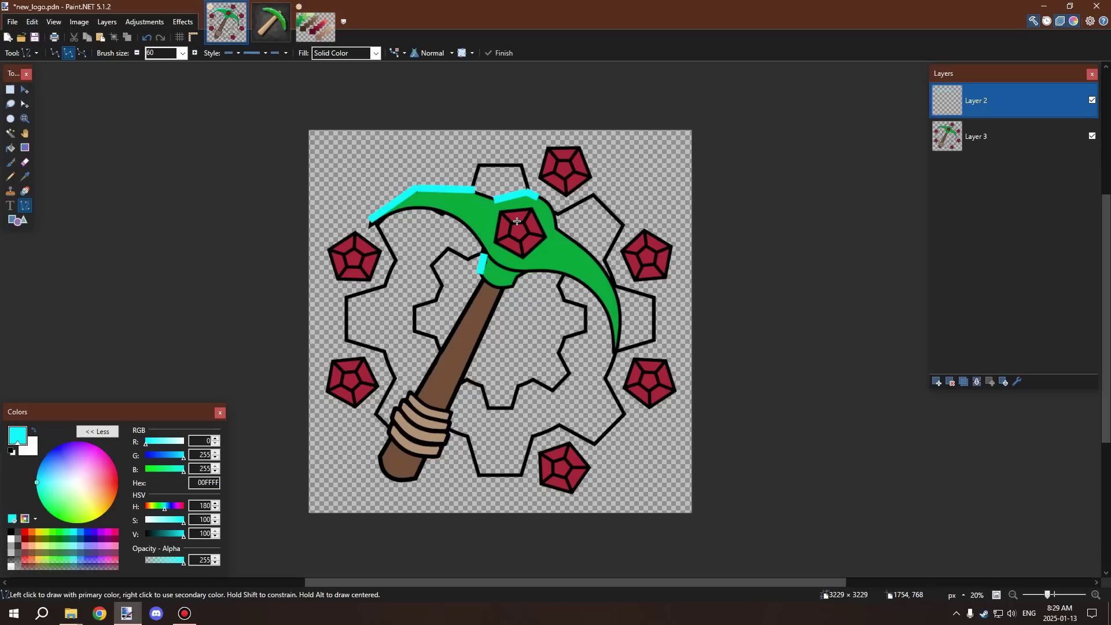
mouse_move(501, 211)
mouse_down()
mouse_move(489, 242)
mouse_move(532, 205)
mouse_up()
drag(525, 257, 532, 208)
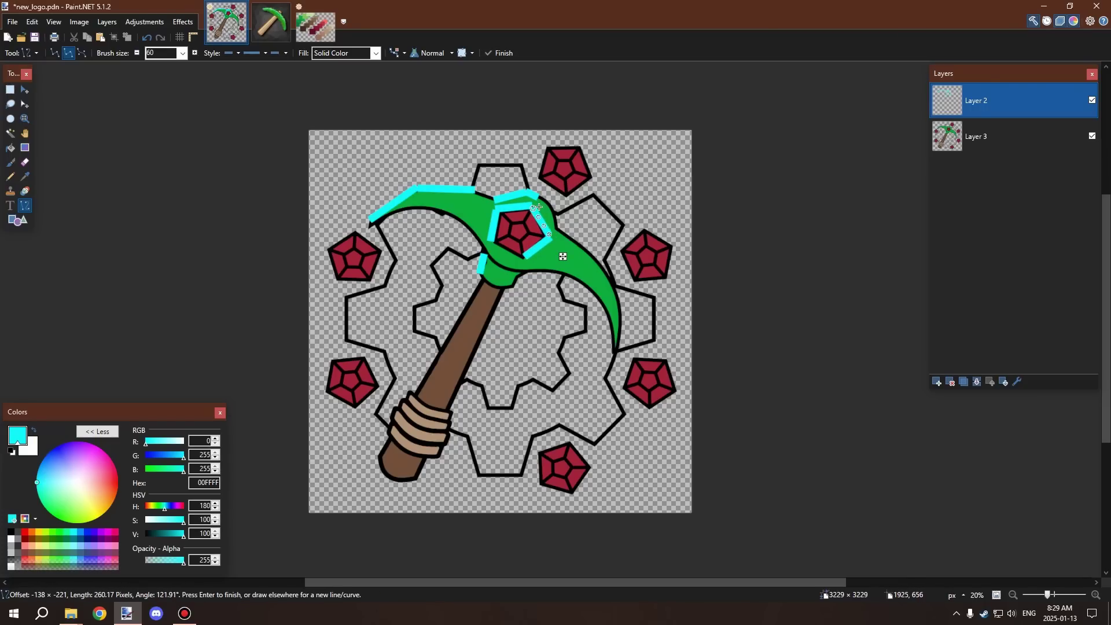
key(ctrl+z)
key(ctrl+z)
key(ctrl+z)
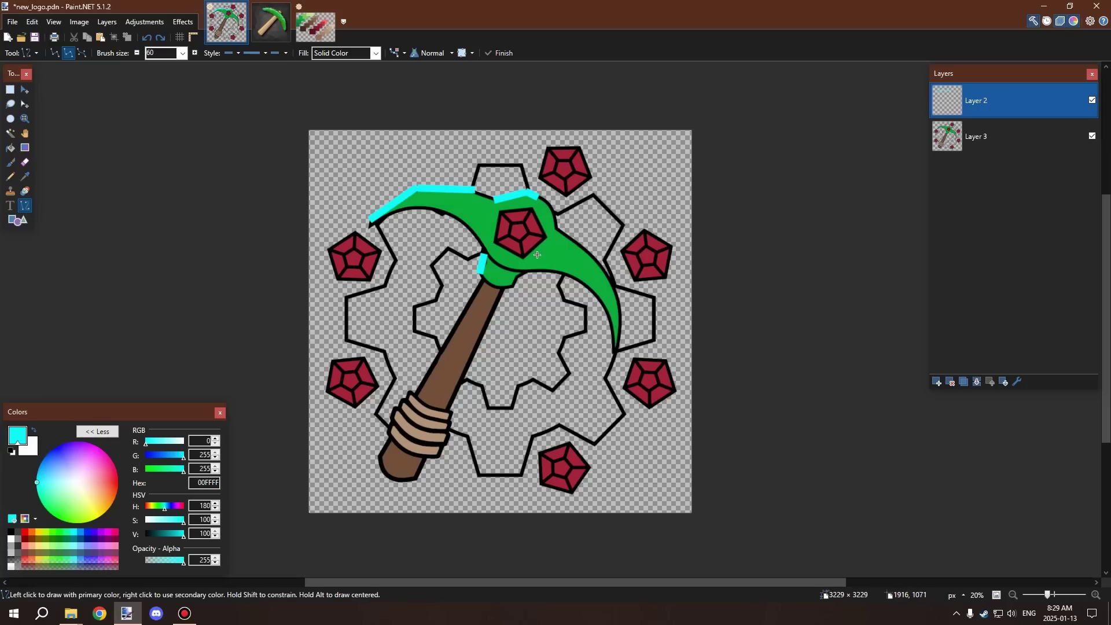
Try cyan lines along the head gem's lower-right edge and inside its center pentagon, and undo them
mouse_move(525, 261)
mouse_down()
mouse_move(551, 234)
mouse_move(534, 209)
mouse_move(500, 210)
mouse_move(490, 240)
mouse_move(523, 262)
mouse_move(500, 245)
mouse_move(548, 233)
mouse_up()
mouse_move(507, 215)
mouse_down()
mouse_move(529, 211)
mouse_move(497, 239)
mouse_move(515, 225)
mouse_move(510, 238)
mouse_up()
key(ctrl+z)
key(ctrl+z)
key(ctrl+z)
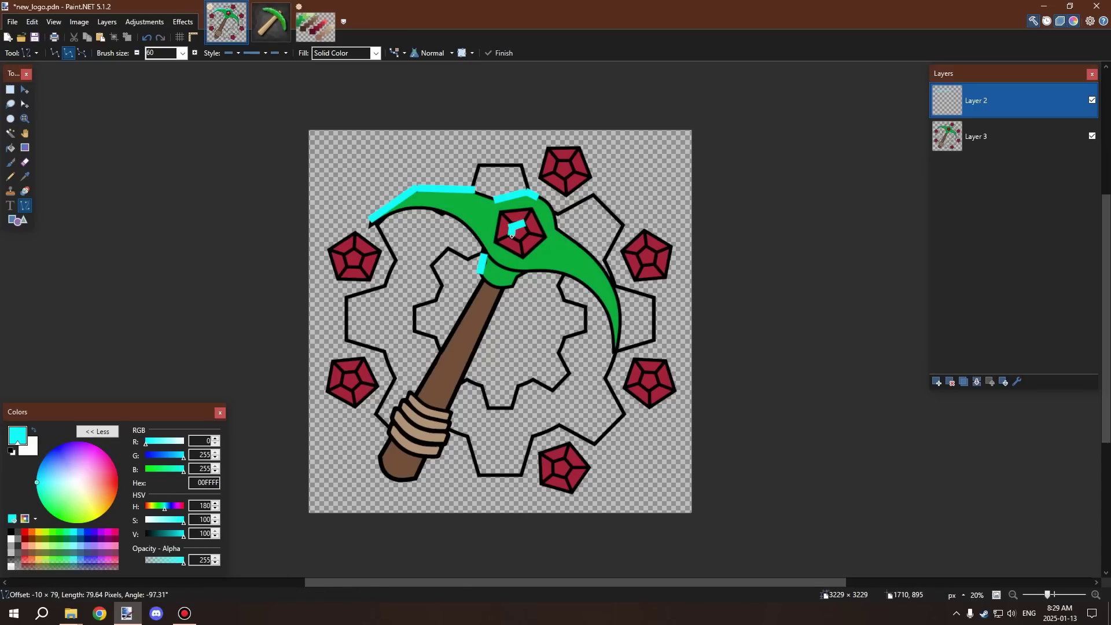
key(Return)
key(ctrl+z)
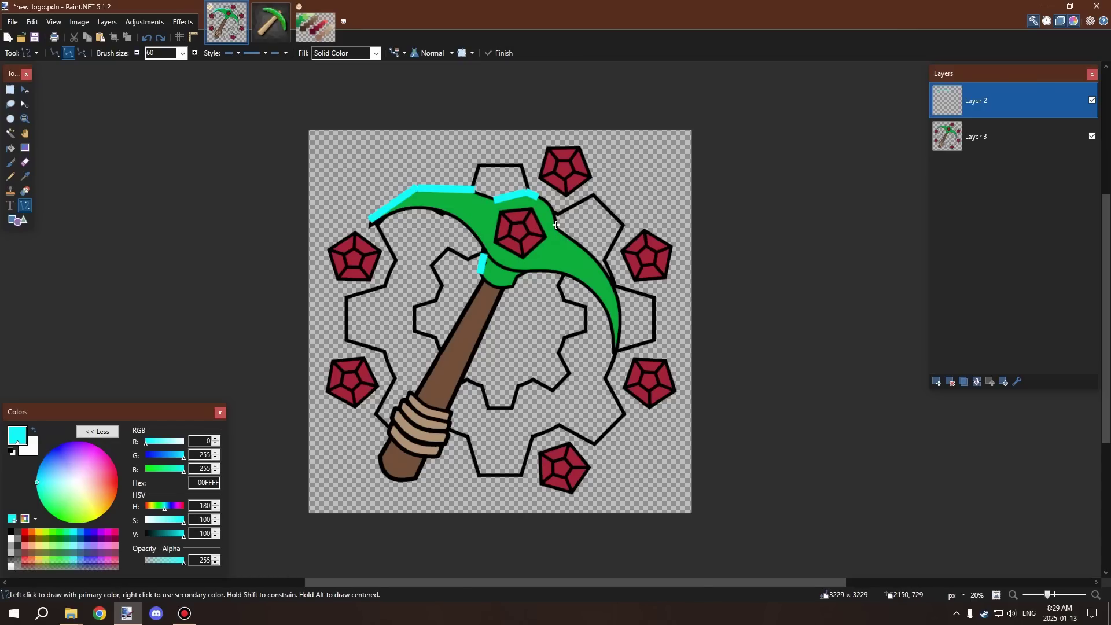
Undo the remaining cyan lines on the collar and the pickaxe head's upper edges
key(ctrl+z)
key(ctrl+z)
key(ctrl+z)
key(ctrl+z)
key(ctrl+z)
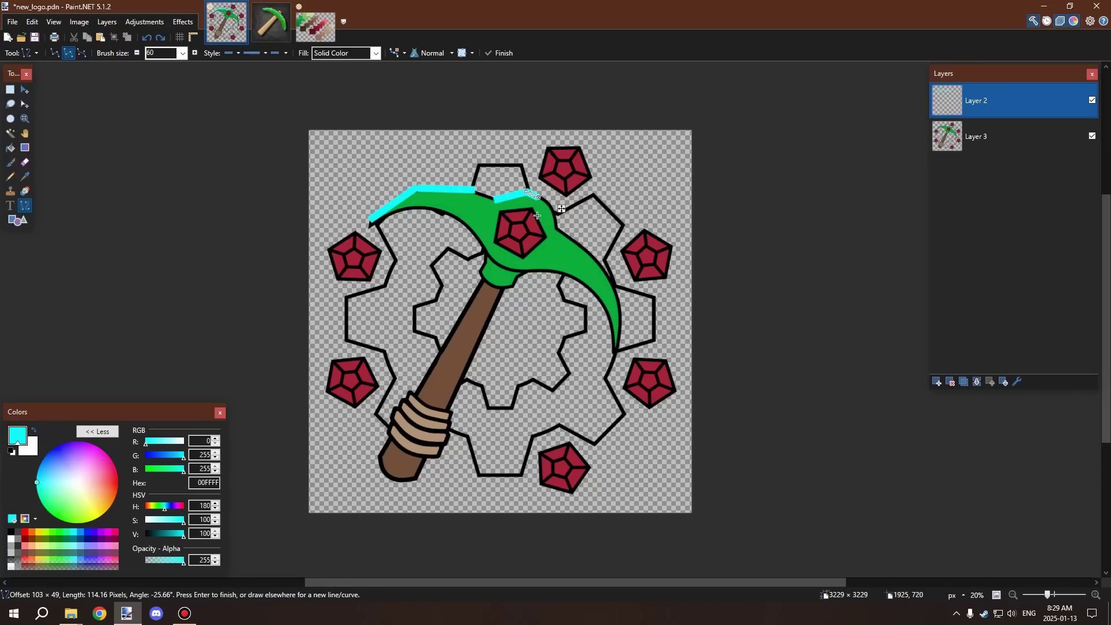
key(ctrl+z)
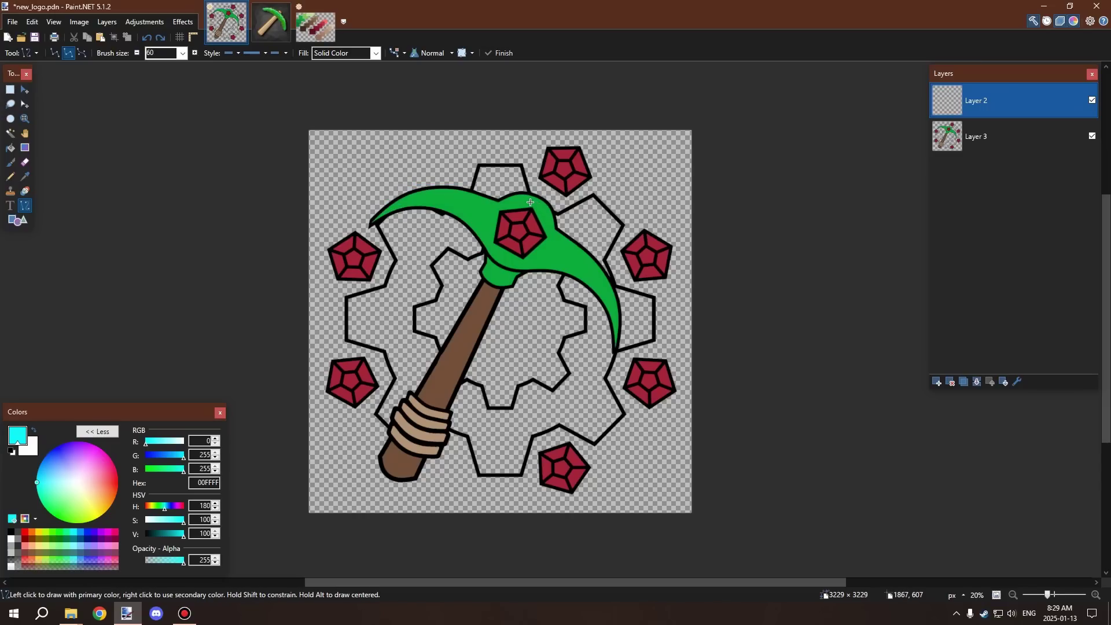
Draw a cyan arrow from the canvas's upper-left corner pointing diagonally down toward the pickaxe head's left tip
scroll(459, 206, up, 3)
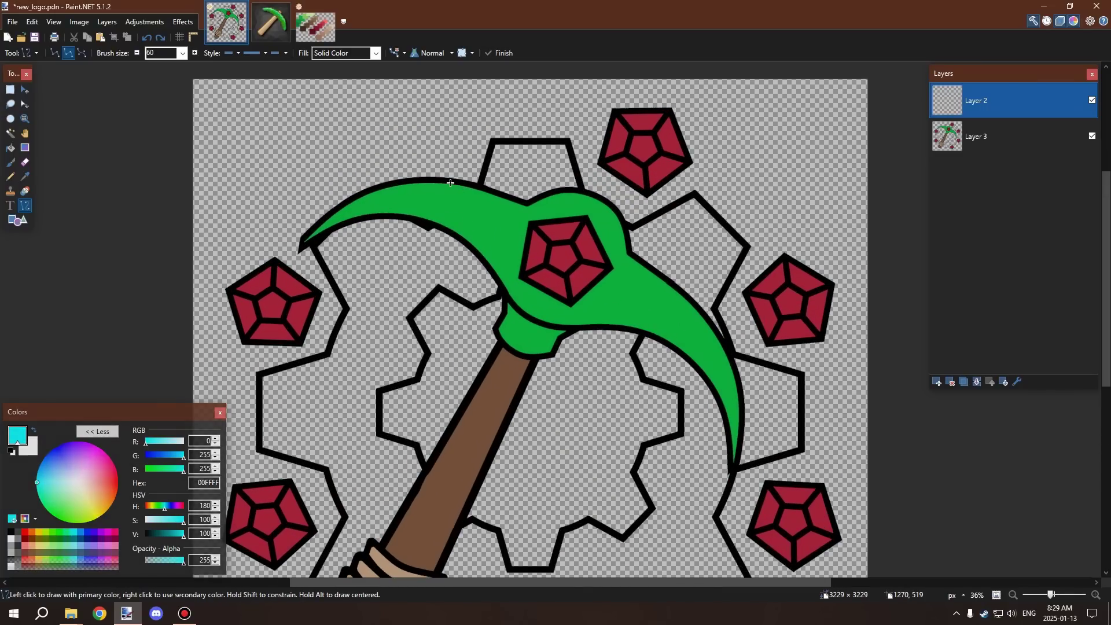
scroll(405, 173, down, 2)
scroll(370, 145, up, 1)
mouse_move(224, 67)
mouse_down()
mouse_move(321, 151)
mouse_move(327, 110)
mouse_up()
drag(322, 149, 276, 157)
scroll(330, 131, down, 3)
scroll(330, 130, up, 4)
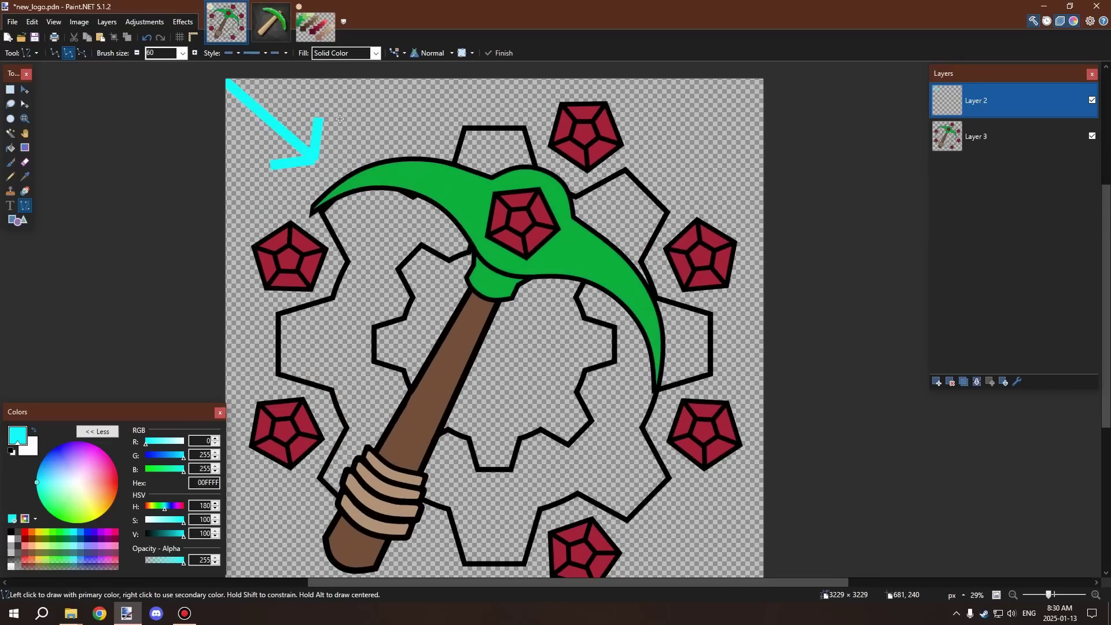
scroll(320, 137, down, 3)
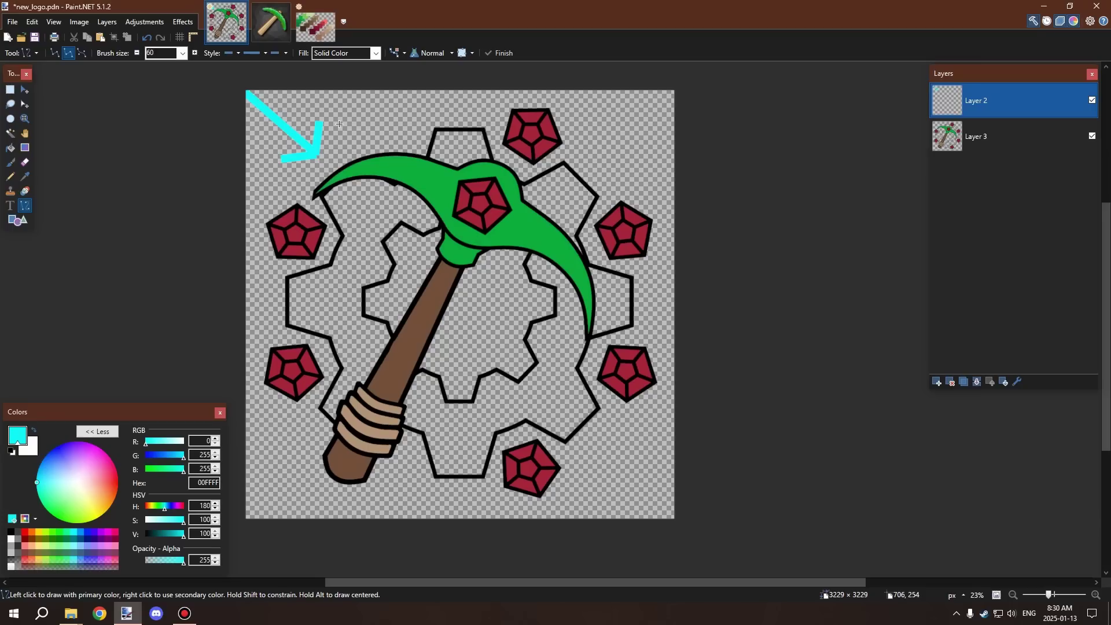
Sample the lightest green swatch (C2E098) from the palette image as the primary color and return to the logo
scroll(339, 124, up, 1)
scroll(322, 140, down, 3)
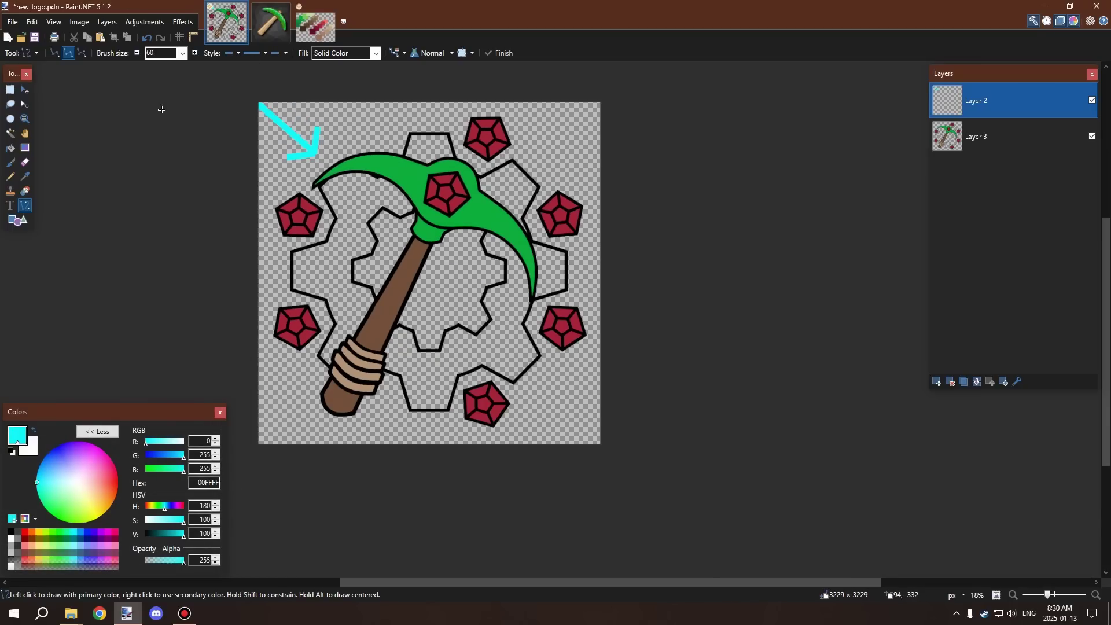
scroll(304, 118, up, 3)
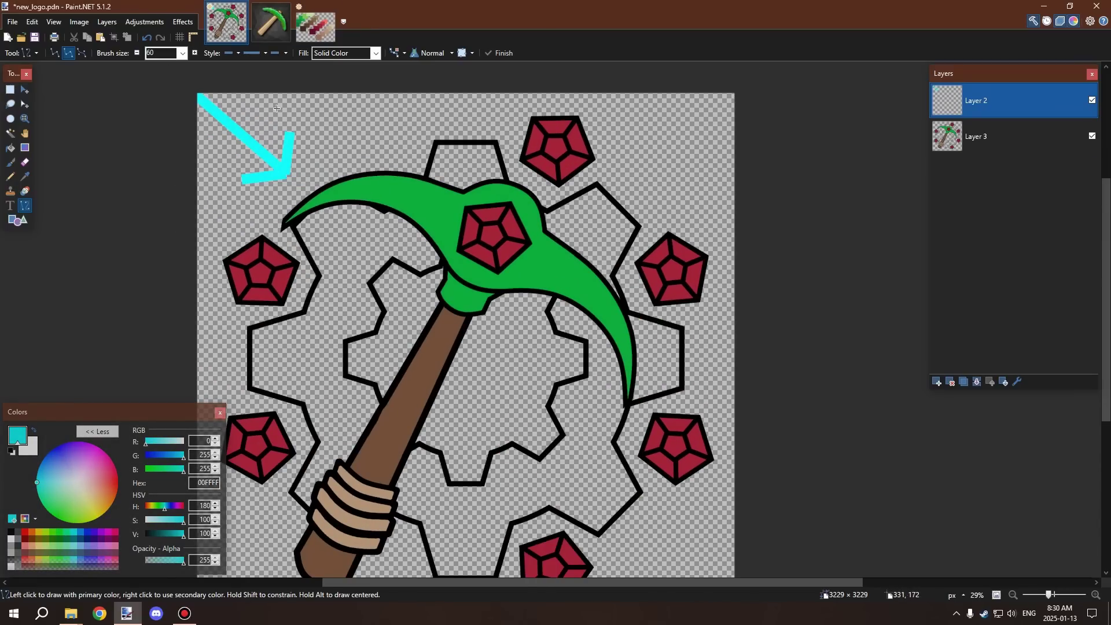
scroll(352, 150, up, 1)
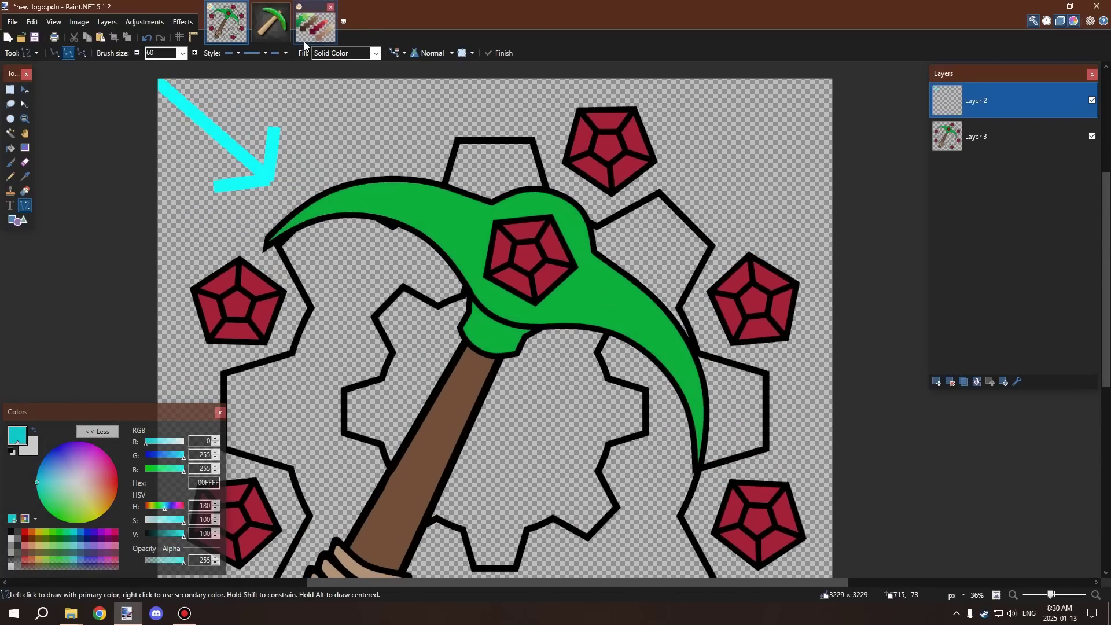
click(335, 26)
scroll(307, 98, up, 2)
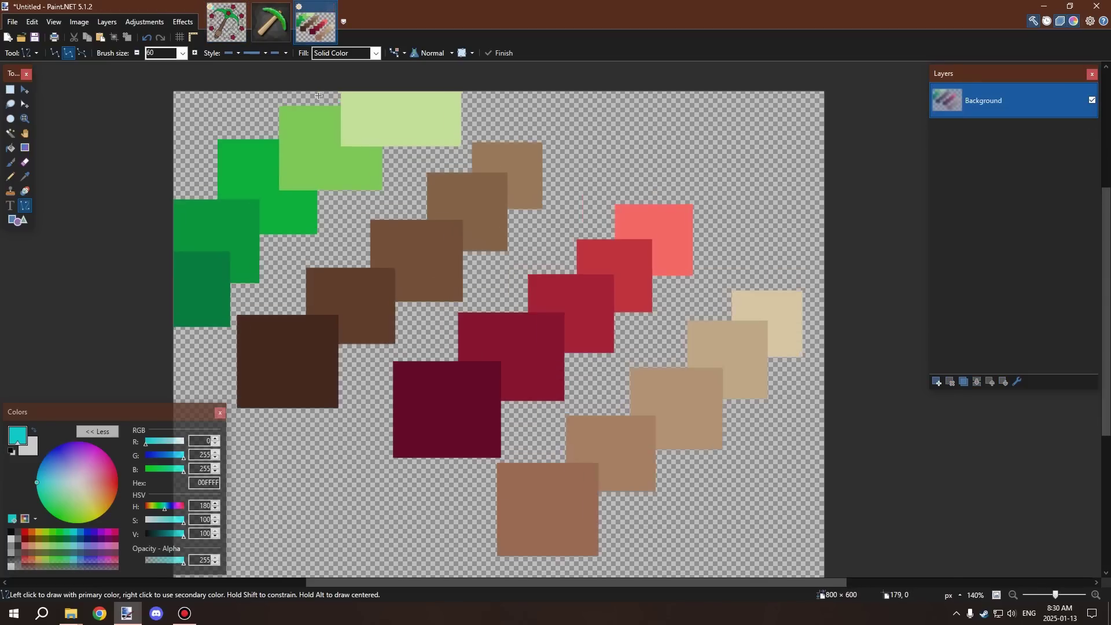
click(25, 177)
click(380, 106)
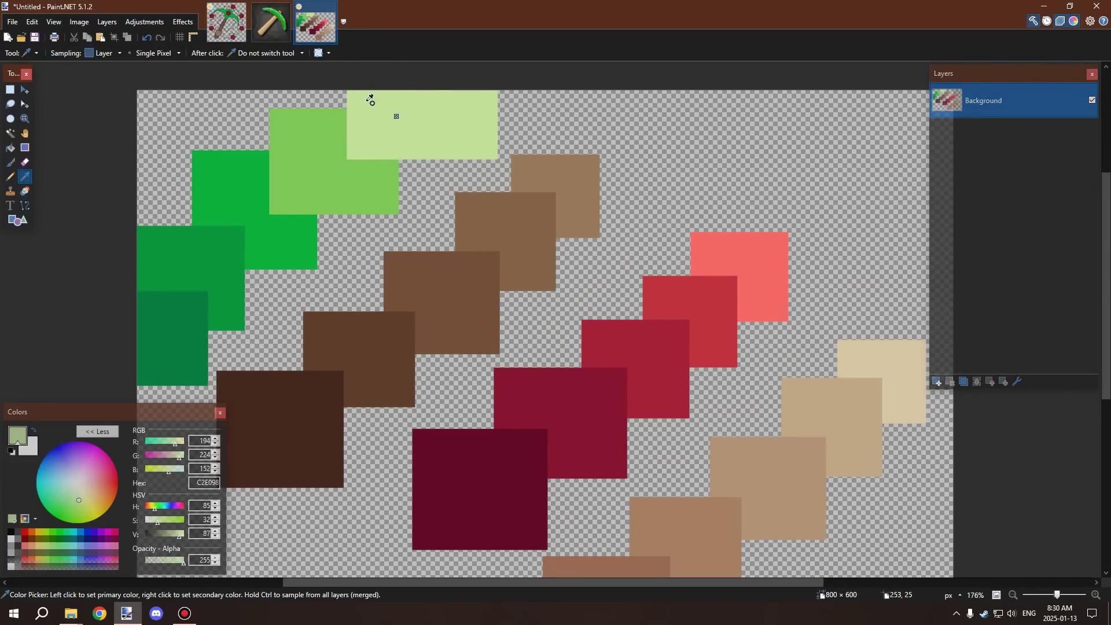
click(229, 37)
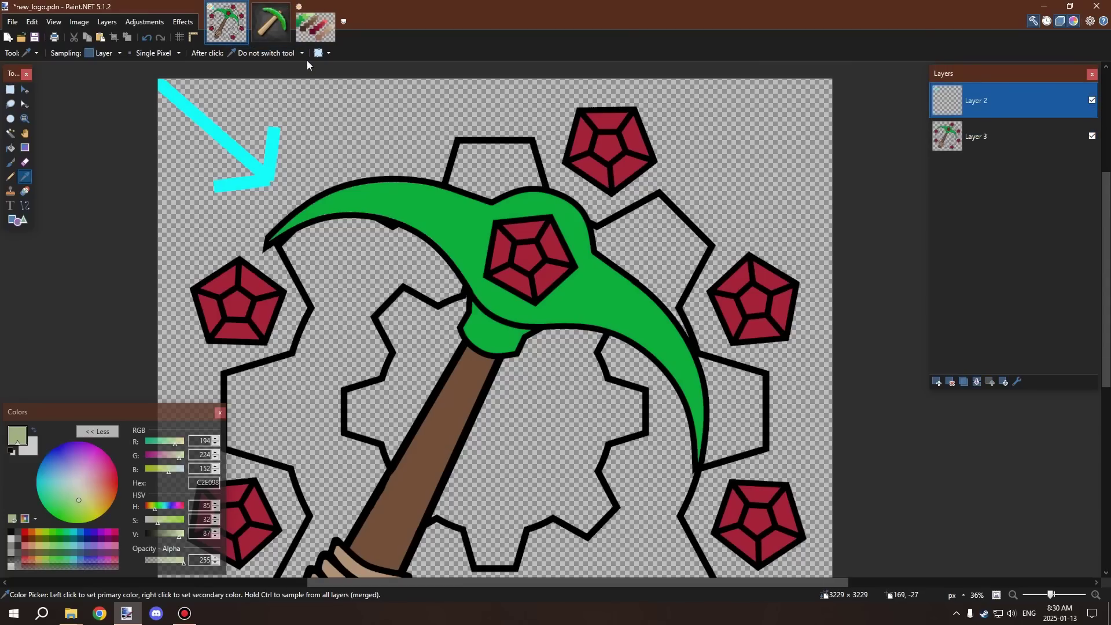
click(24, 163)
click(11, 163)
click(11, 133)
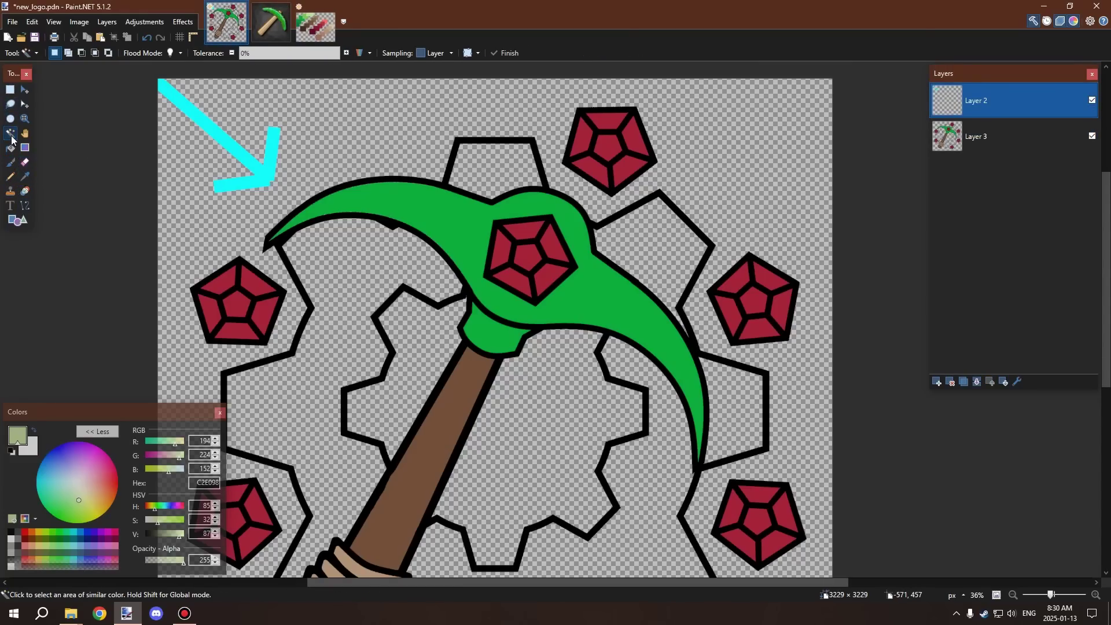
click(441, 207)
key(ctrl+d)
key(ctrl+z)
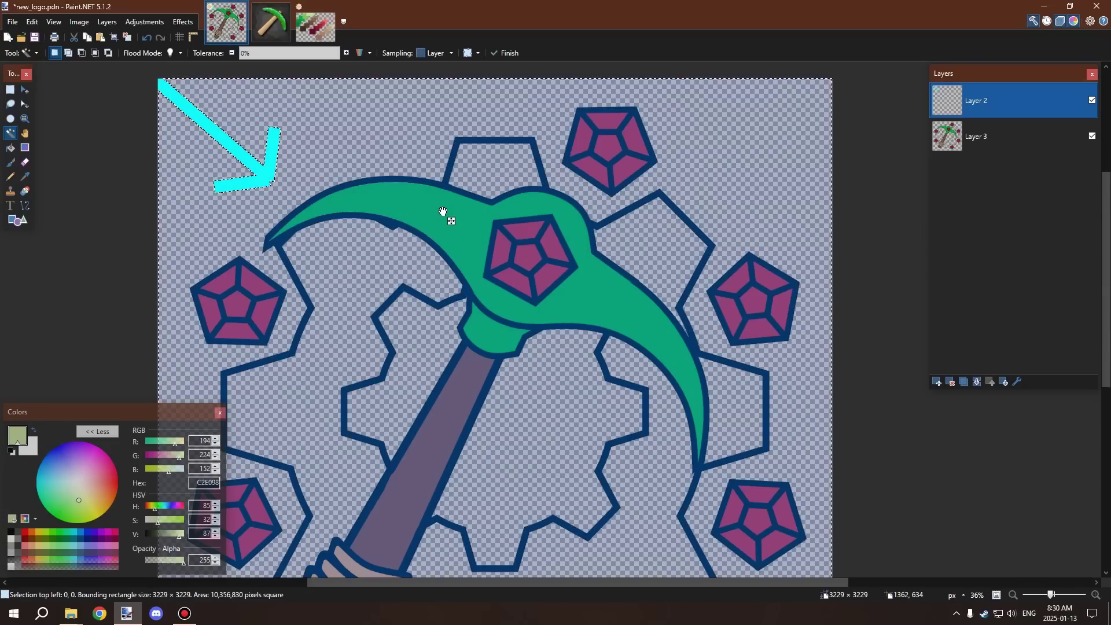
key(ctrl+d)
click(27, 210)
drag(290, 212, 419, 187)
key(ctrl+z)
click(25, 176)
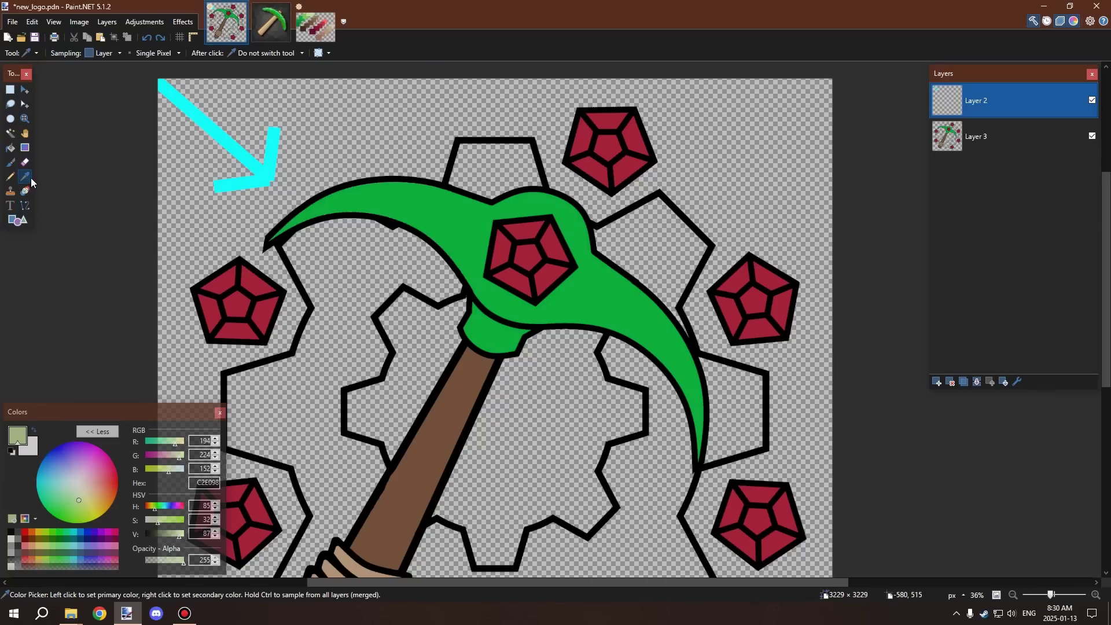
Select the pickaxe head's green area on Layer 3 with the Magic Wand
click(10, 133)
click(453, 210)
key(ctrl+d)
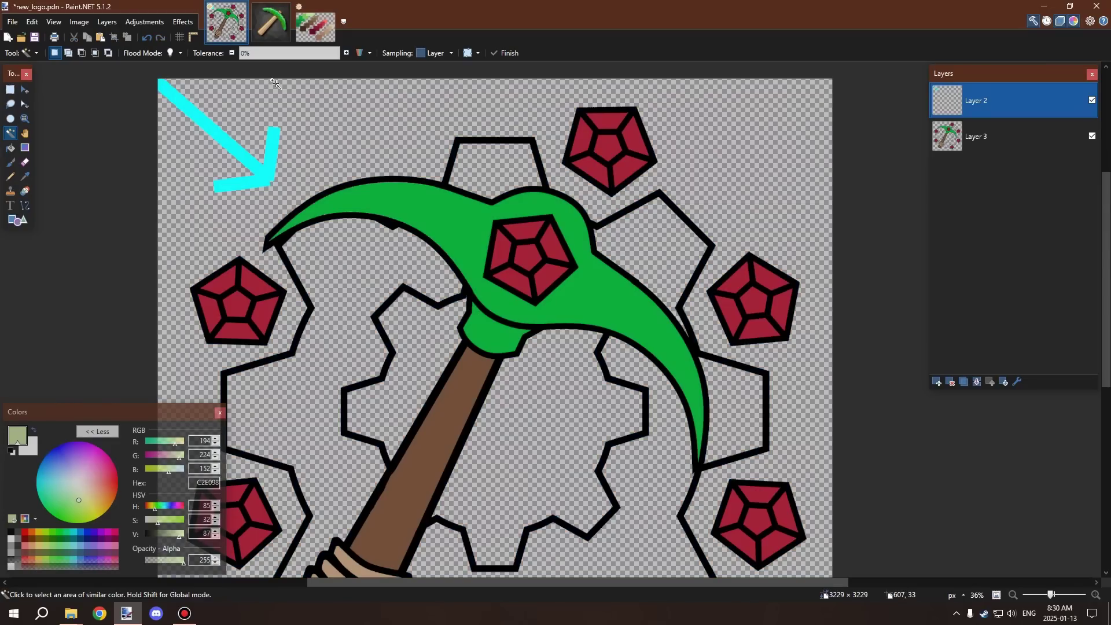
click(942, 154)
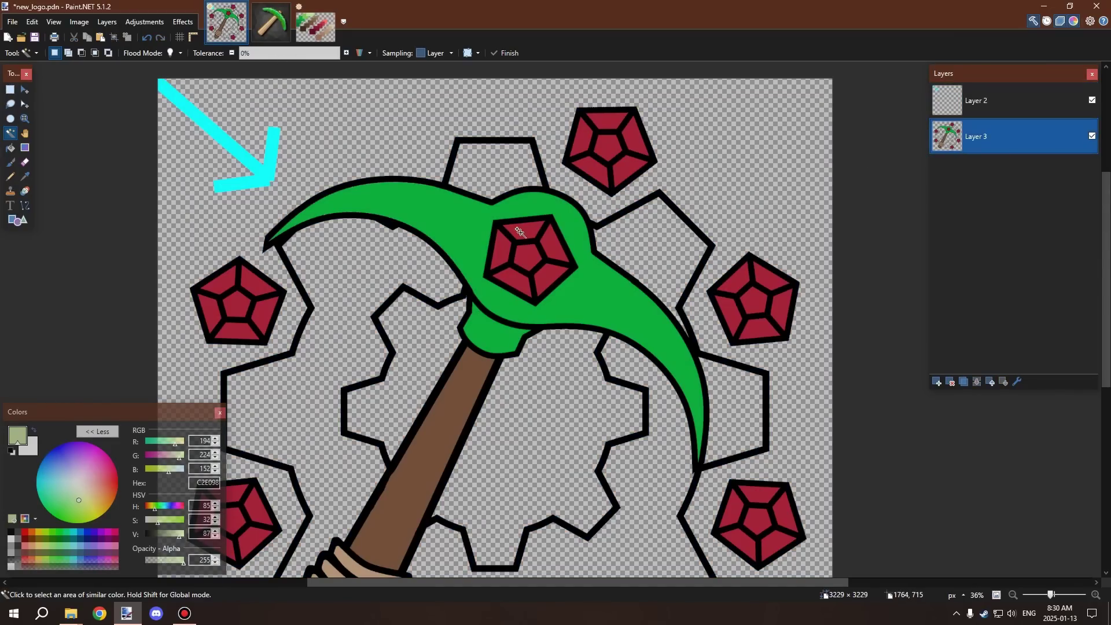
click(455, 234)
scroll(464, 241, up, 4)
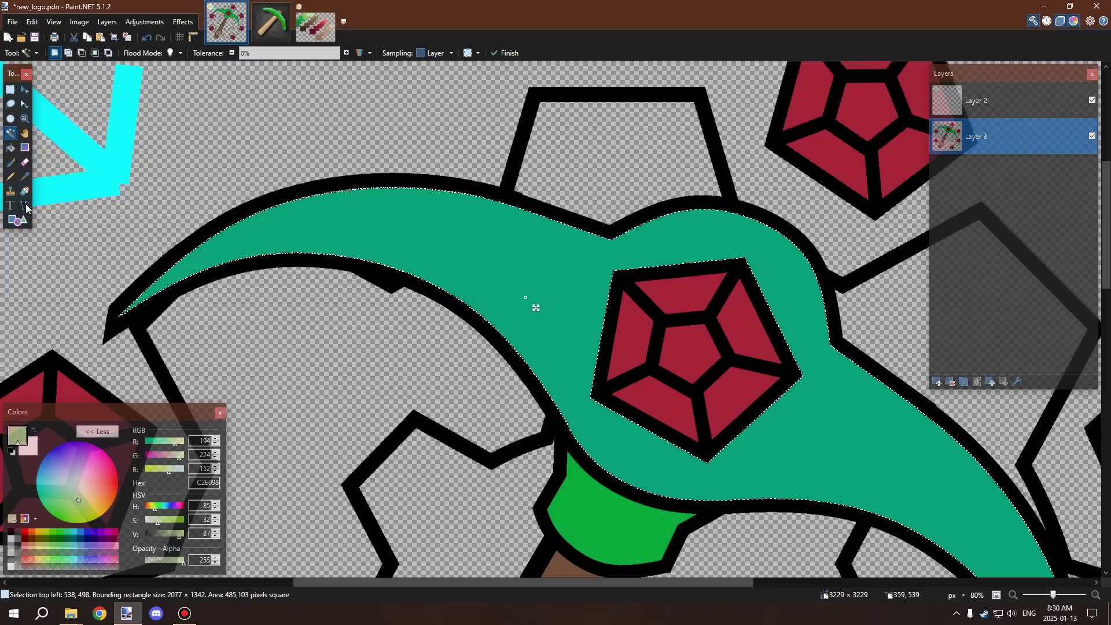
Draw a light green highlight curve, brush size 80 and about 1,200 px long, along the left blade's upper edge from tip to notch
key(o)
click(183, 53)
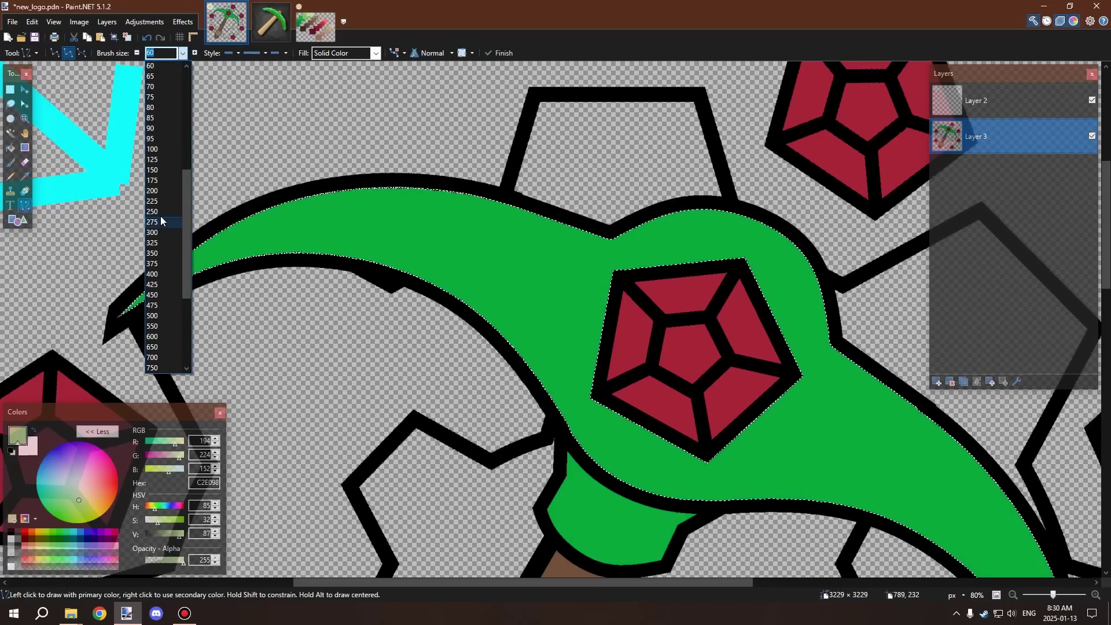
scroll(171, 116, up, 3)
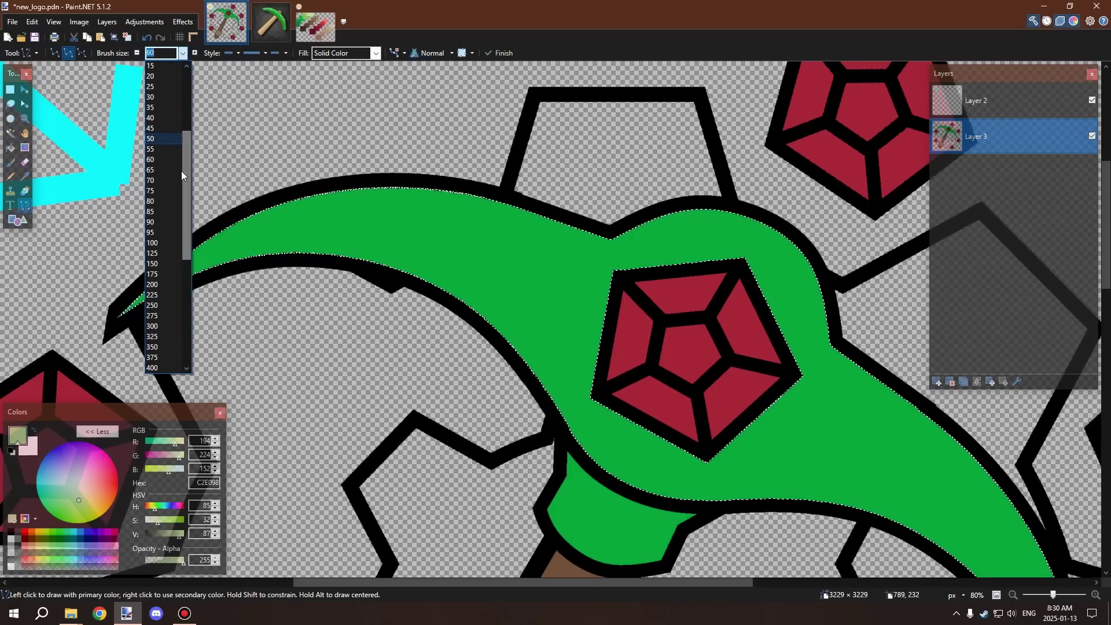
scroll(180, 170, down, 1)
click(162, 170)
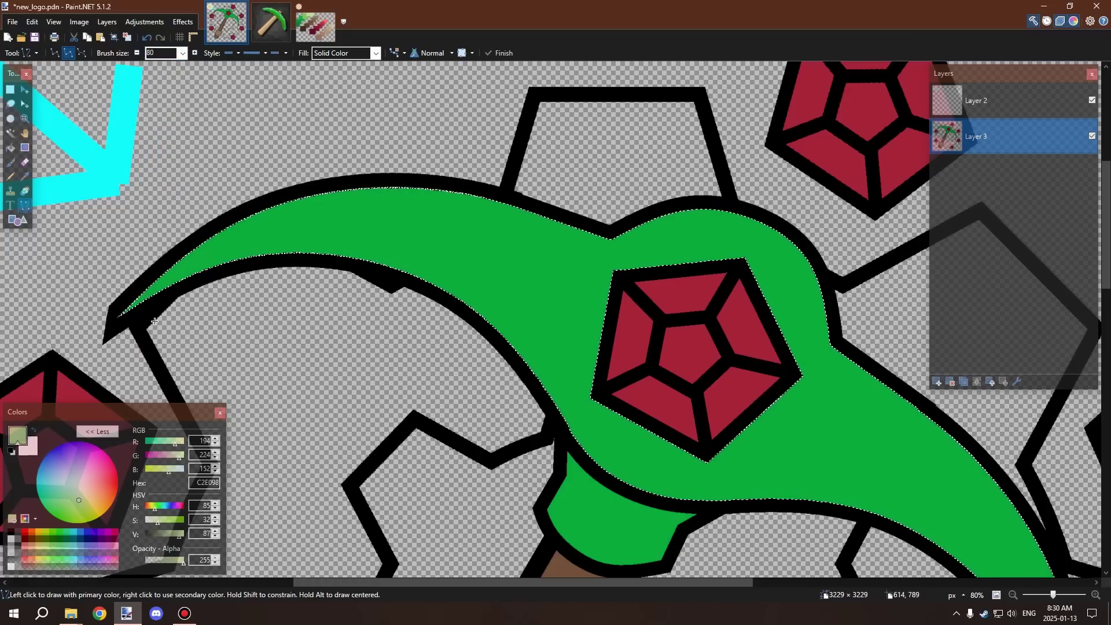
drag(110, 321, 607, 223)
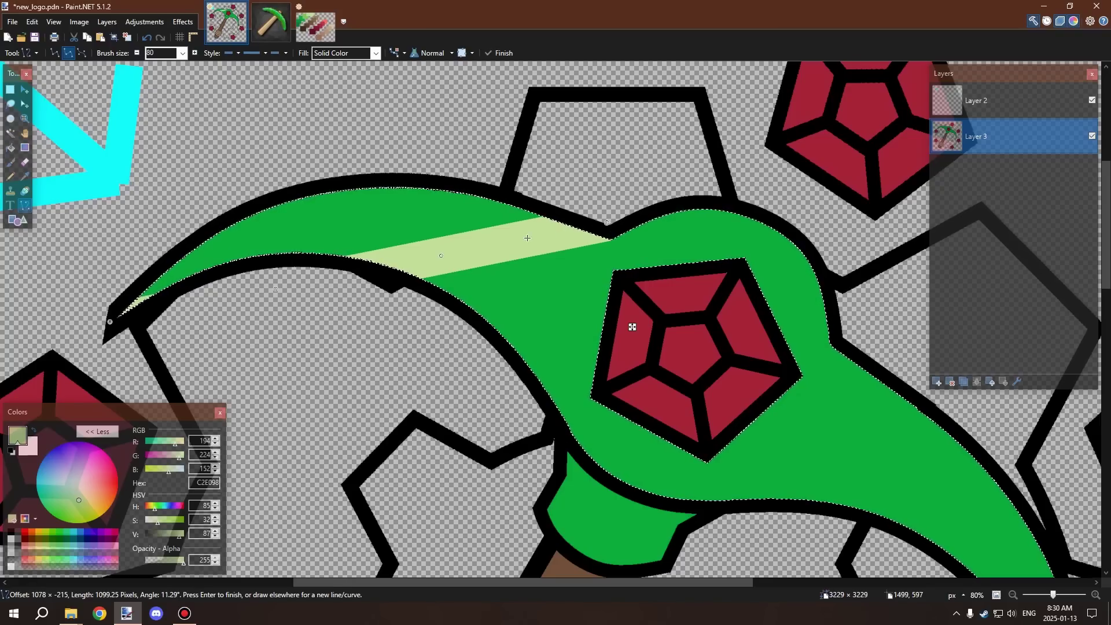
drag(440, 259, 347, 200)
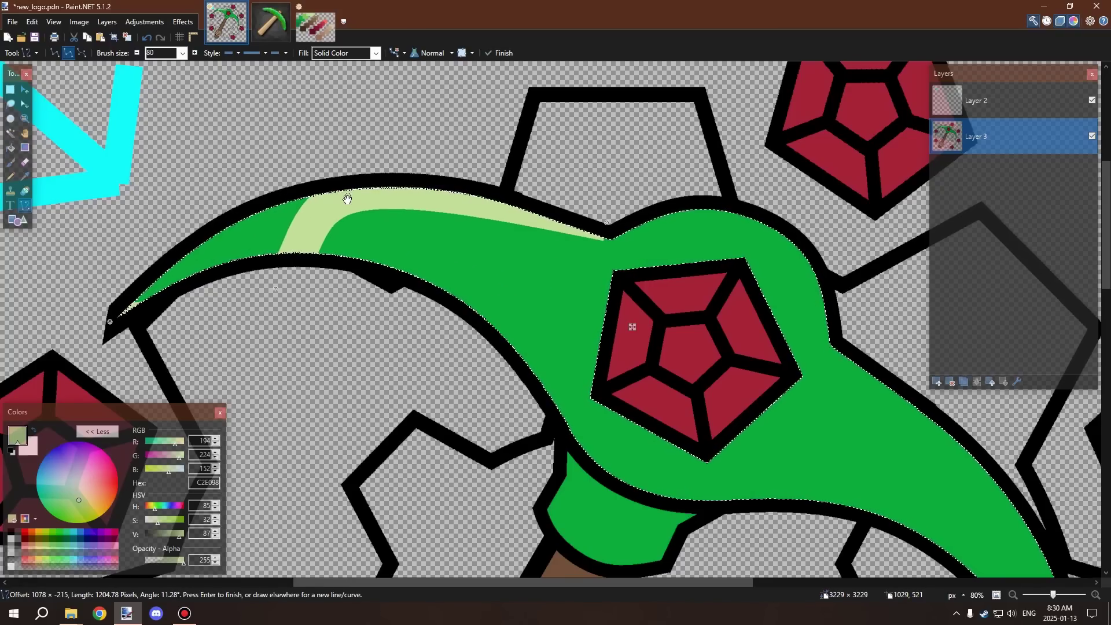
drag(278, 288, 200, 249)
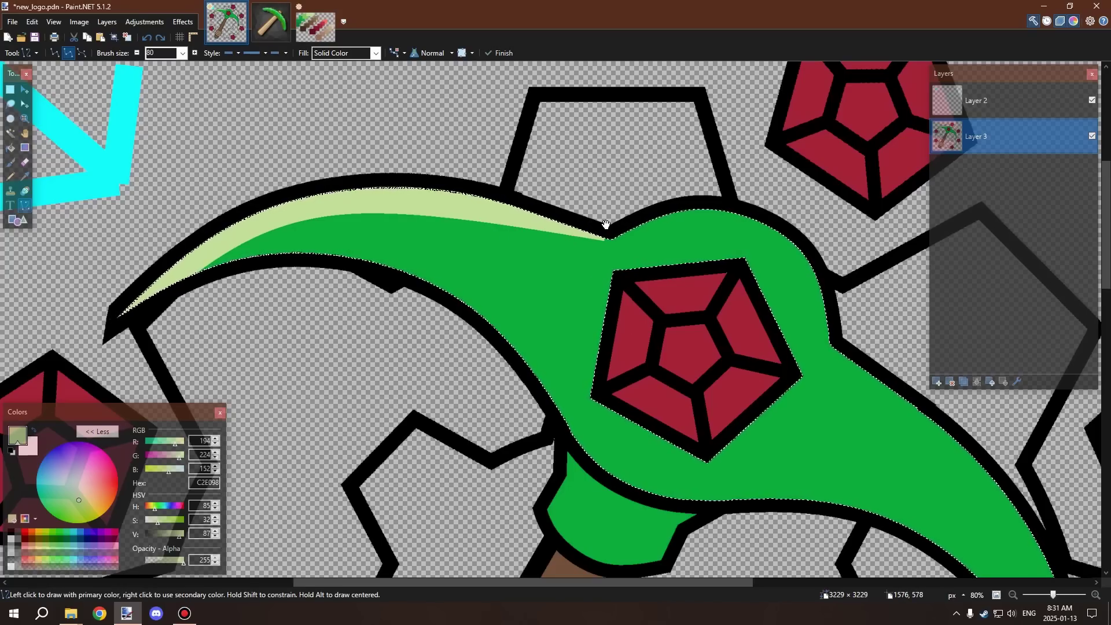
drag(607, 222, 787, 193)
key(Return)
key(Escape)
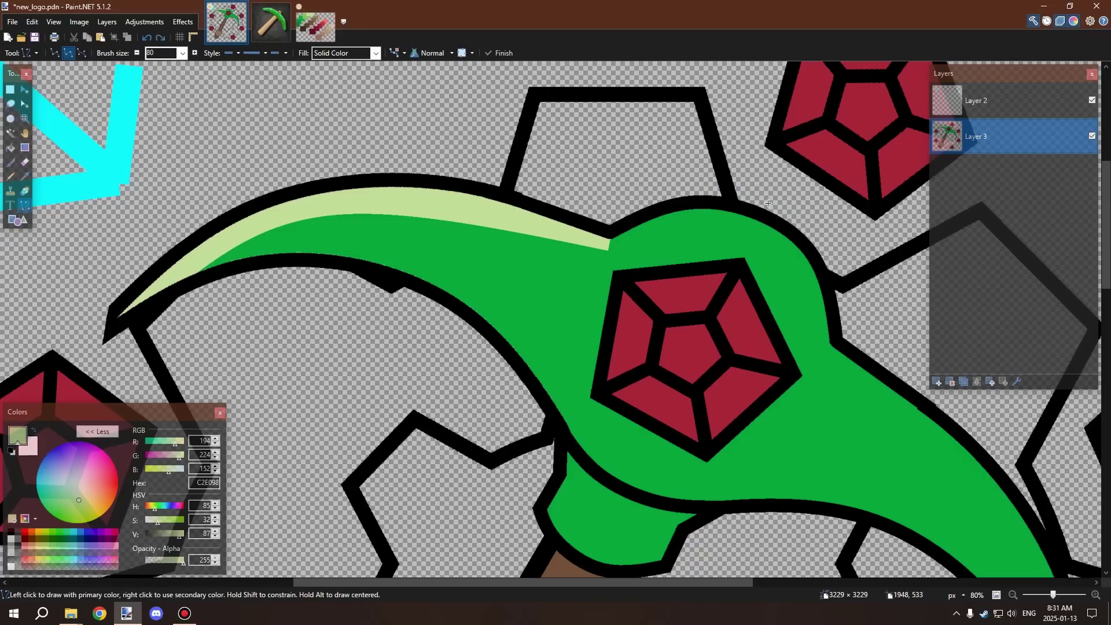
Draw a light green highlight curve about 531 px long over the pickaxe head's center bump, following its upper edge from the notch
drag(602, 244, 784, 212)
mouse_move(601, 248)
mouse_down()
mouse_move(596, 234)
mouse_move(669, 206)
mouse_move(666, 218)
mouse_move(597, 239)
mouse_up()
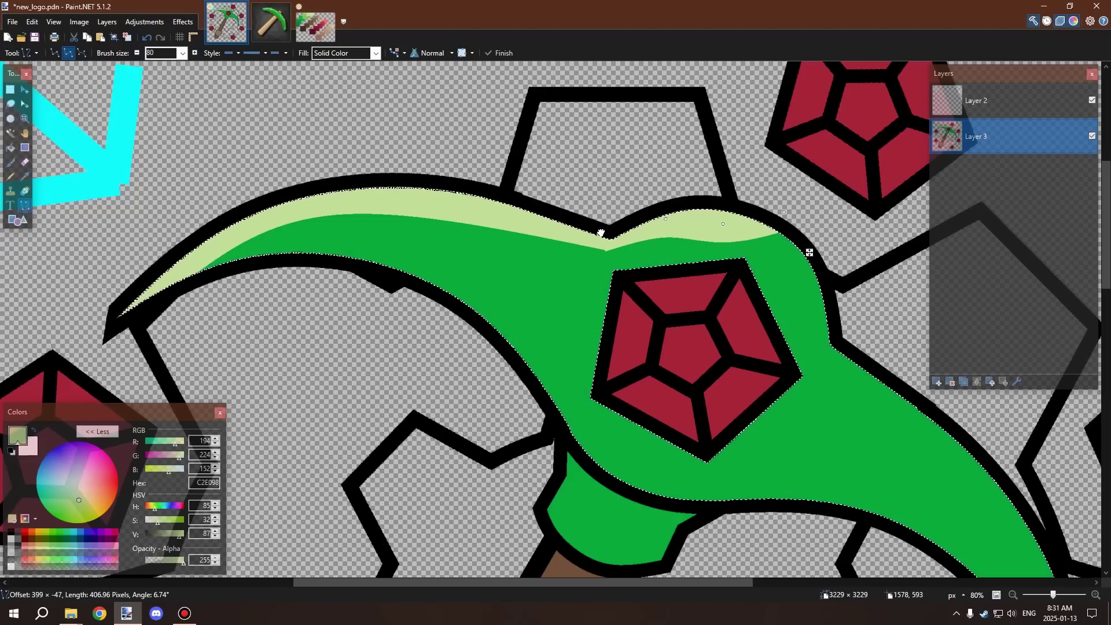
drag(601, 233, 600, 234)
drag(665, 219, 829, 259)
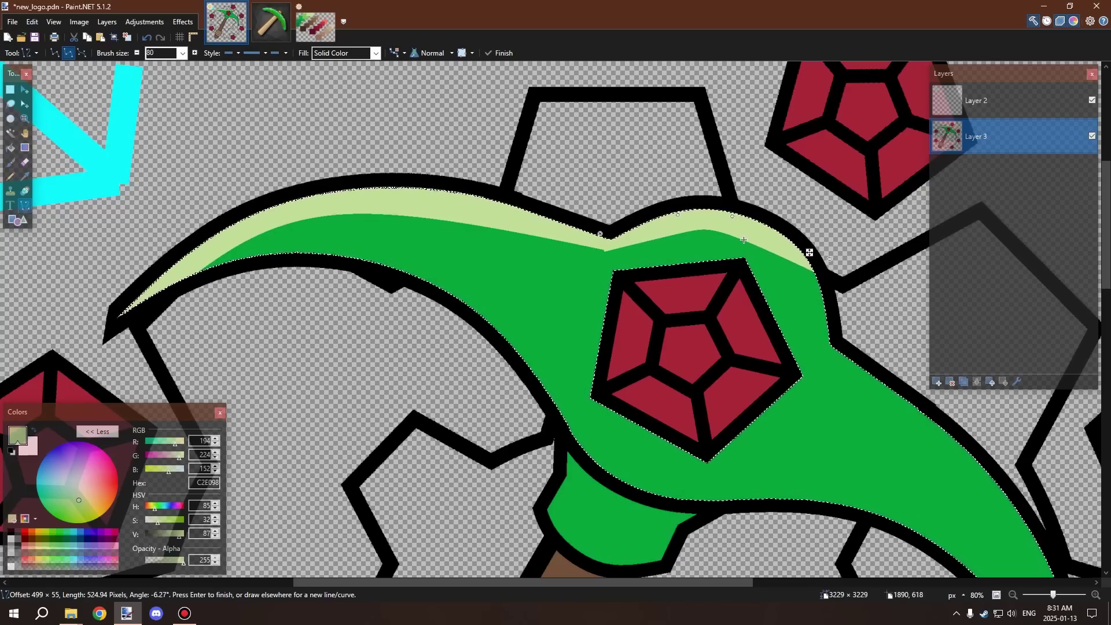
drag(738, 222, 765, 224)
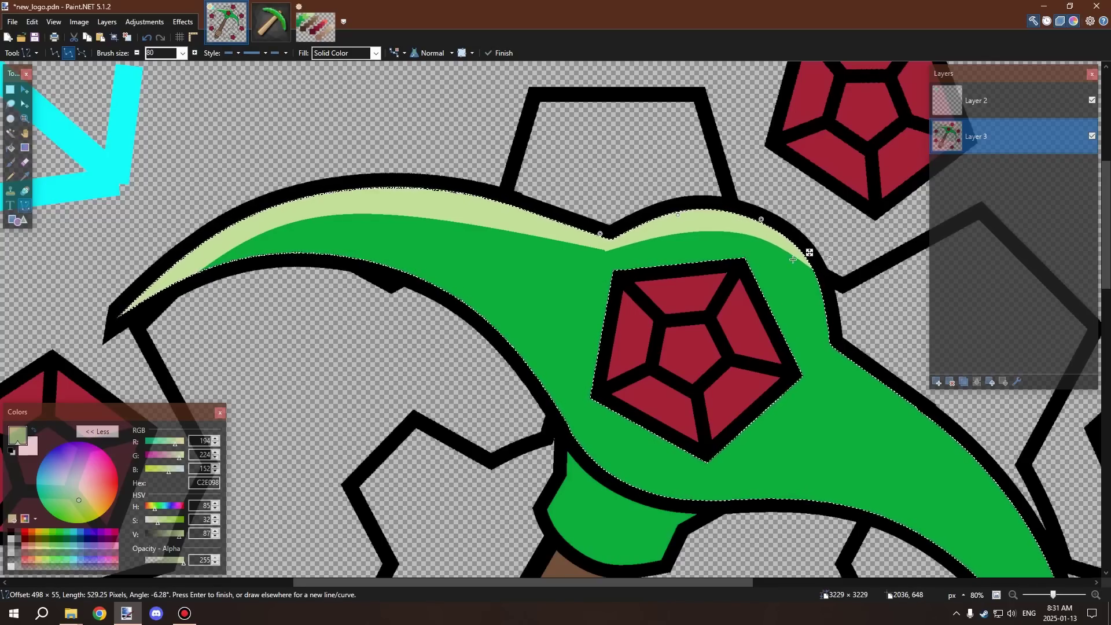
drag(683, 216, 686, 213)
drag(765, 217, 768, 220)
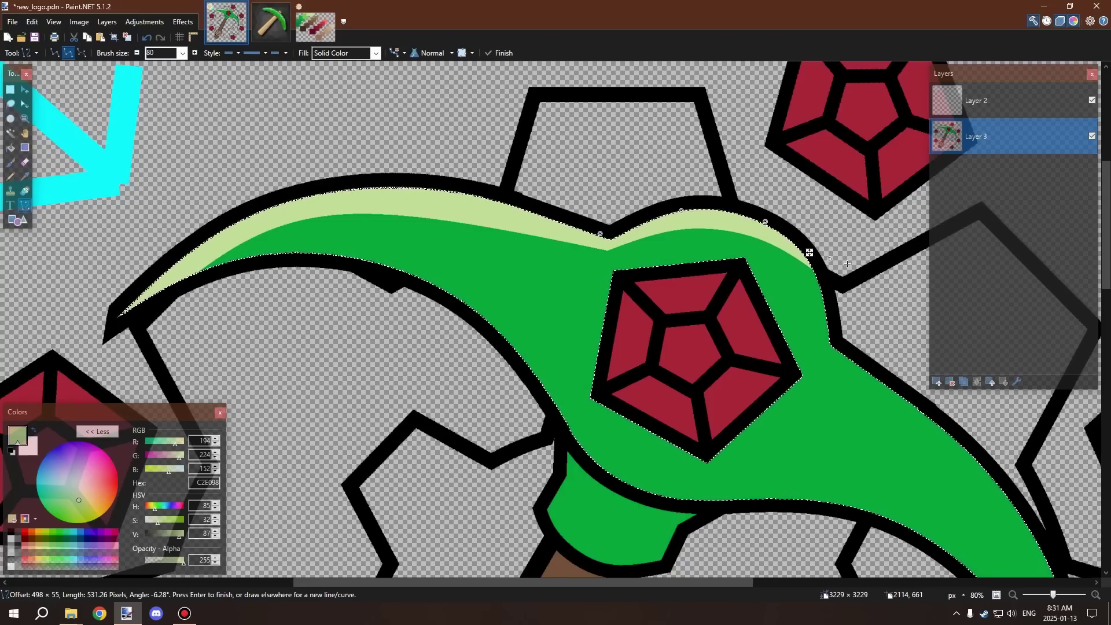
key(Return)
Reopen the bump's highlight curve and lower its notch end and nearest control point to thicken the highlight there
scroll(622, 192, down, 2)
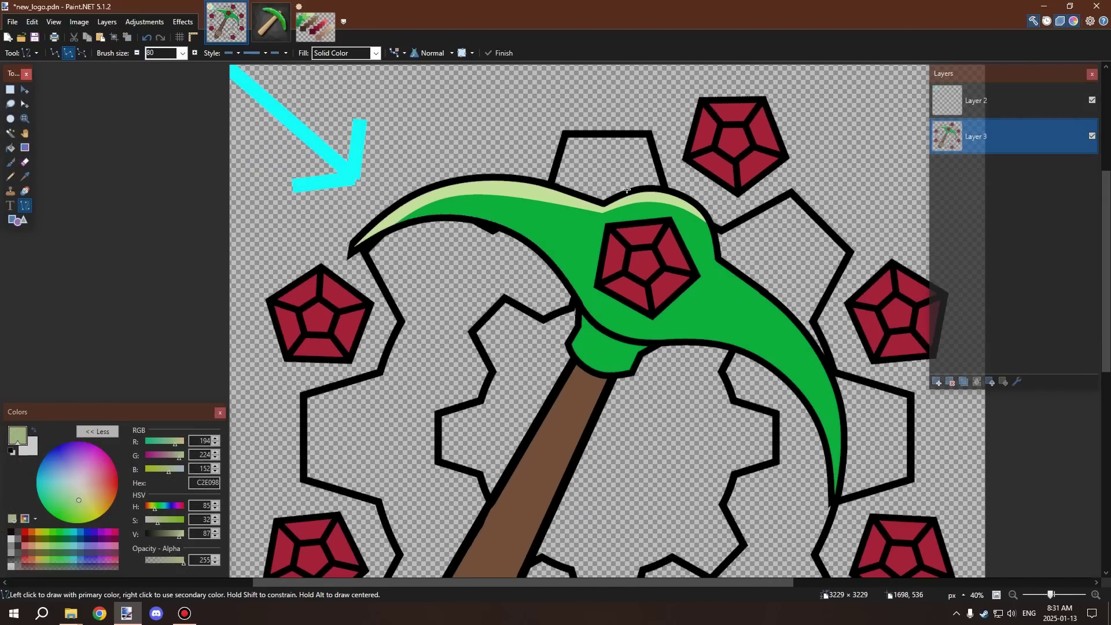
scroll(622, 192, up, 2)
scroll(622, 191, up, 1)
key(ctrl+z)
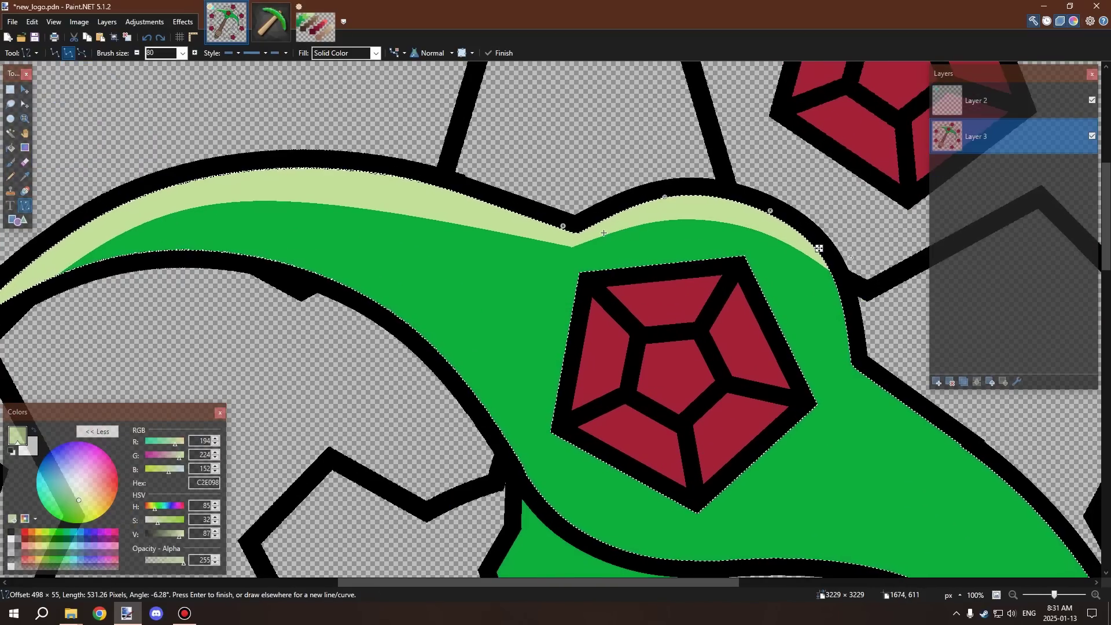
mouse_move(565, 228)
mouse_down()
mouse_move(573, 231)
mouse_move(563, 235)
mouse_up()
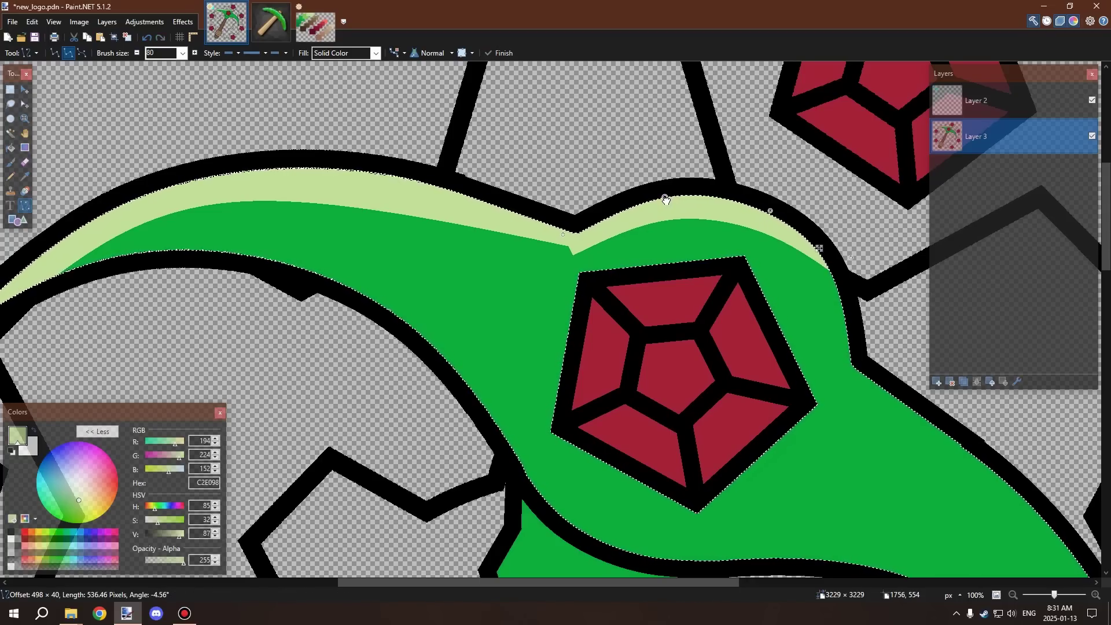
drag(653, 204, 653, 202)
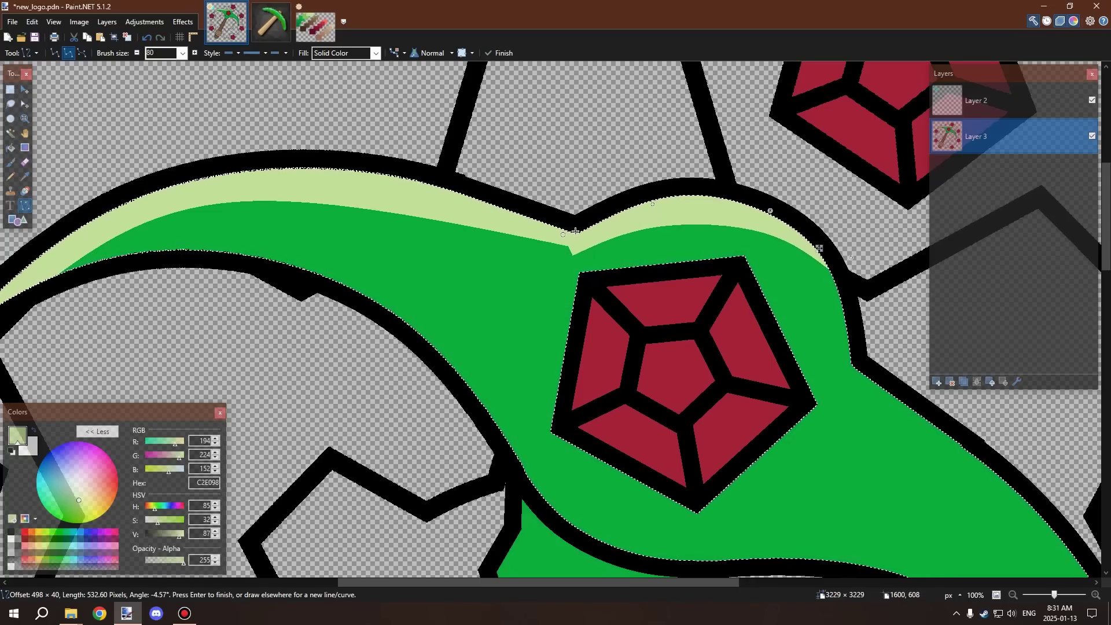
drag(563, 234, 565, 239)
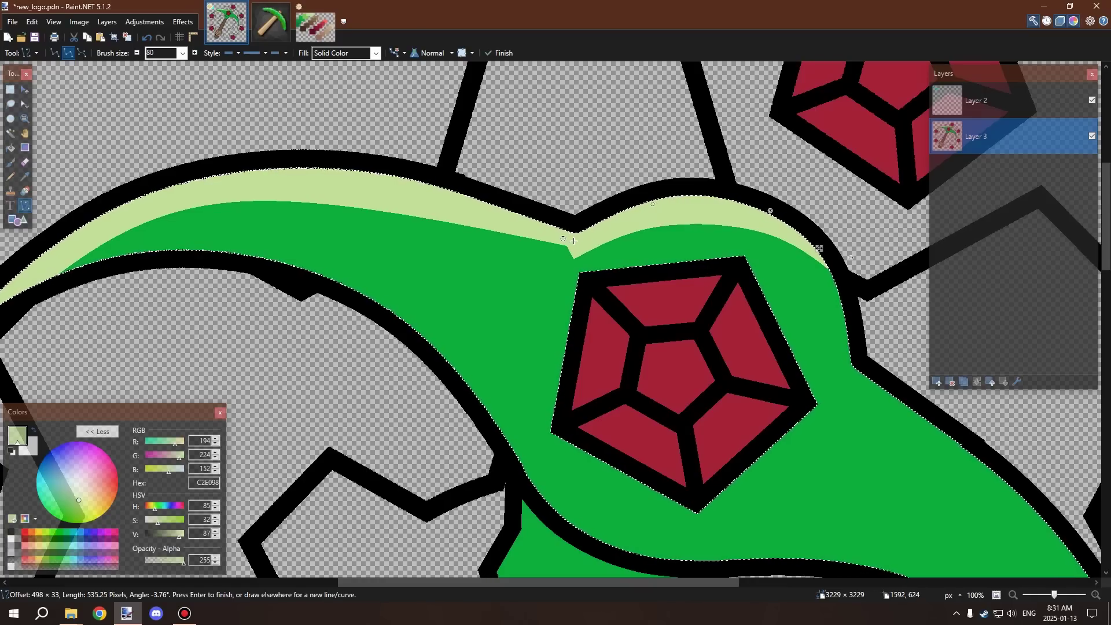
Draw a light green curve about 532 px long from the notch along the left blade's upper edge to blend the two highlights
key(ctrl+d)
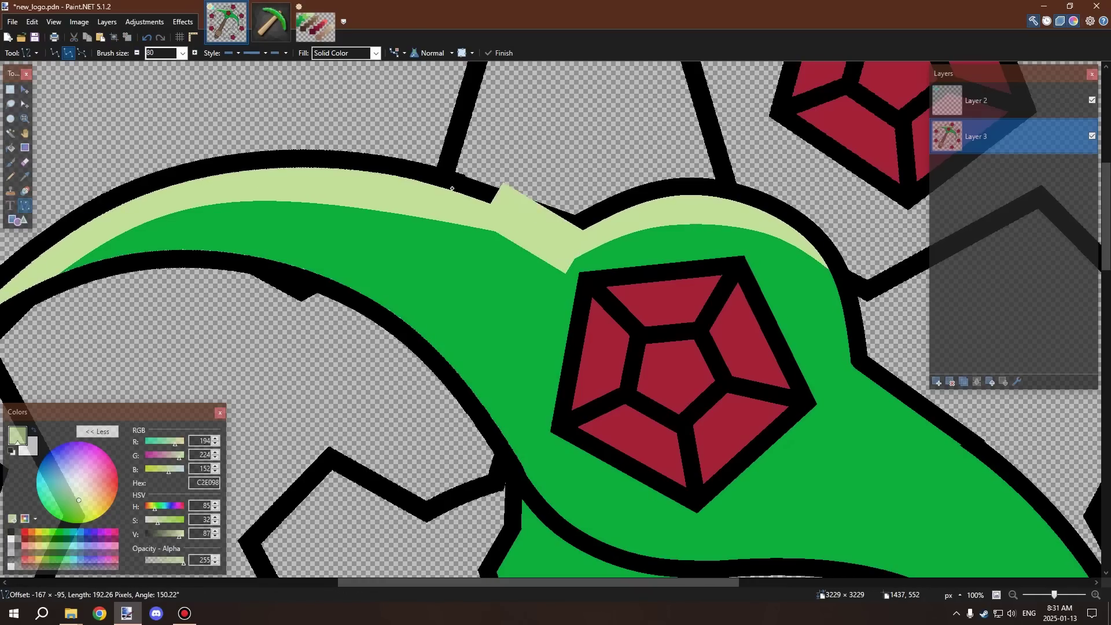
key(ctrl+z)
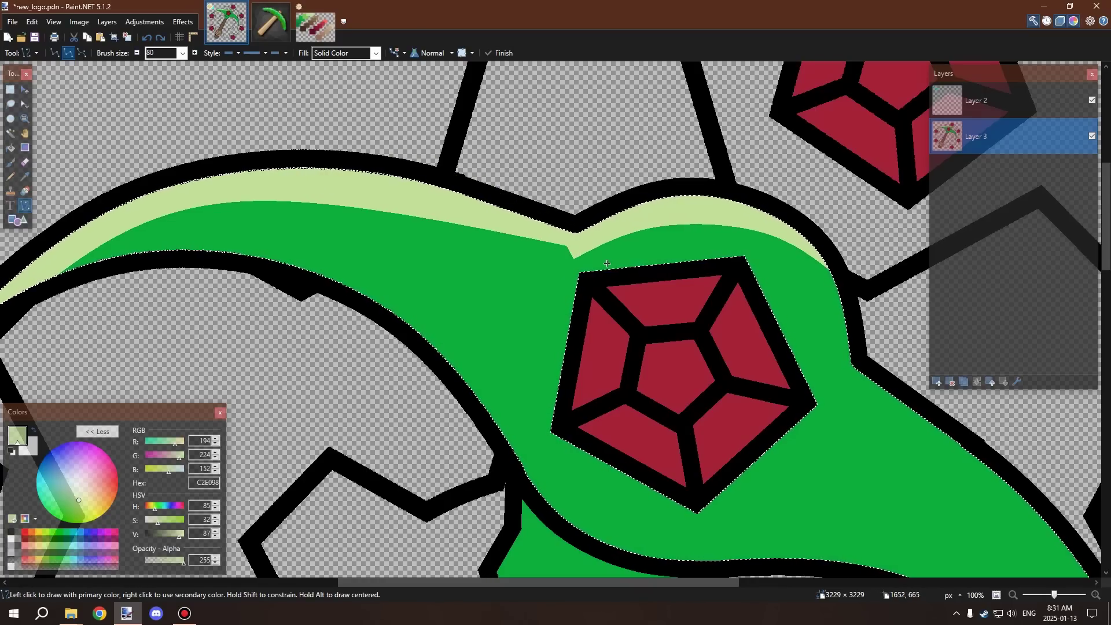
drag(576, 250, 291, 141)
drag(580, 251, 583, 237)
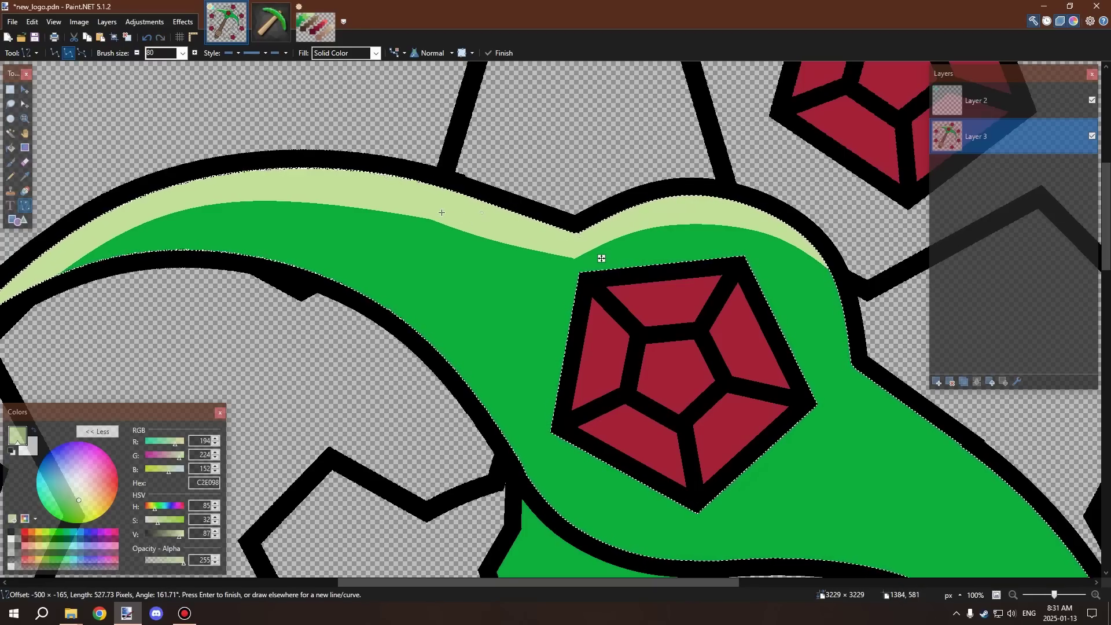
drag(487, 206, 483, 206)
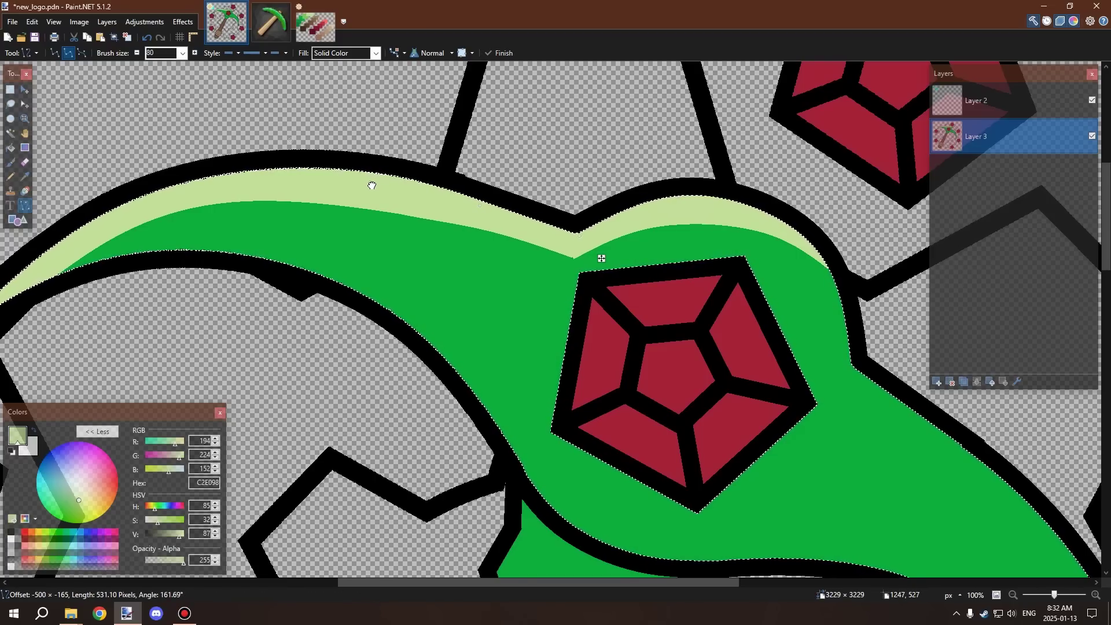
drag(372, 180, 367, 182)
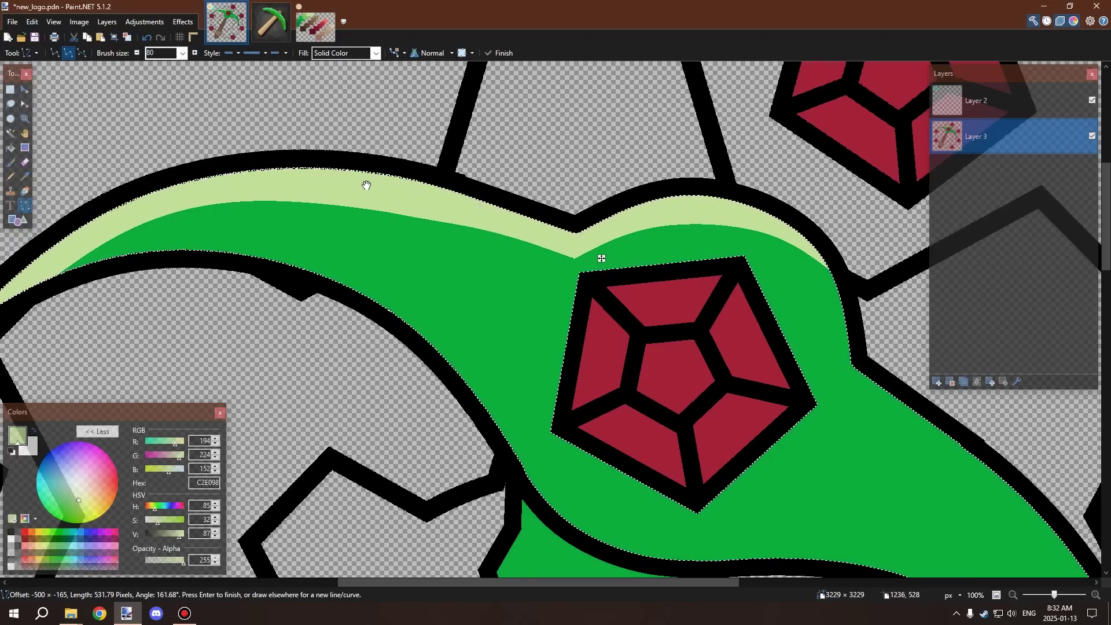
key(Return)
scroll(369, 183, down, 5)
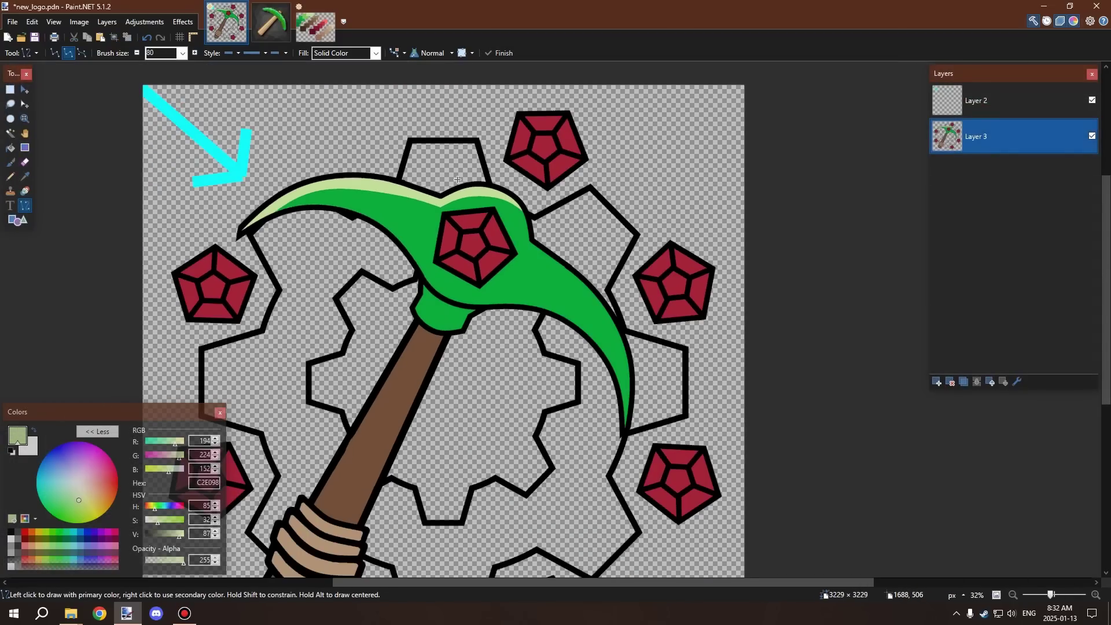
scroll(491, 232, up, 3)
scroll(509, 254, down, 3)
scroll(523, 270, up, 2)
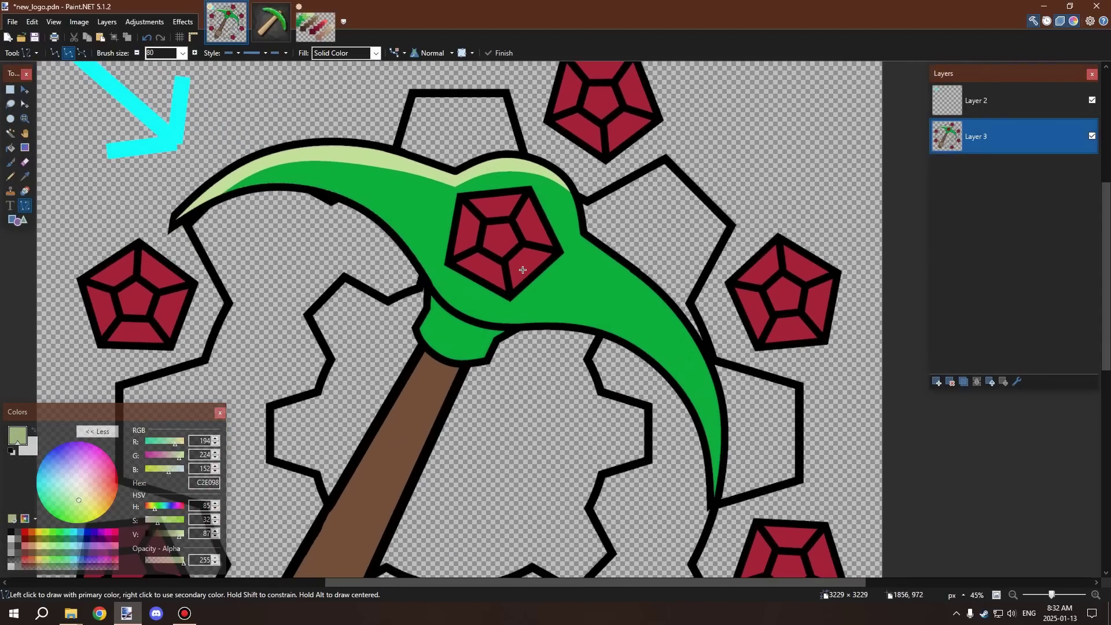
Try straight light green highlight strips along the center gem's left and upper edges, the upper one about 315 px long
scroll(457, 209, up, 4)
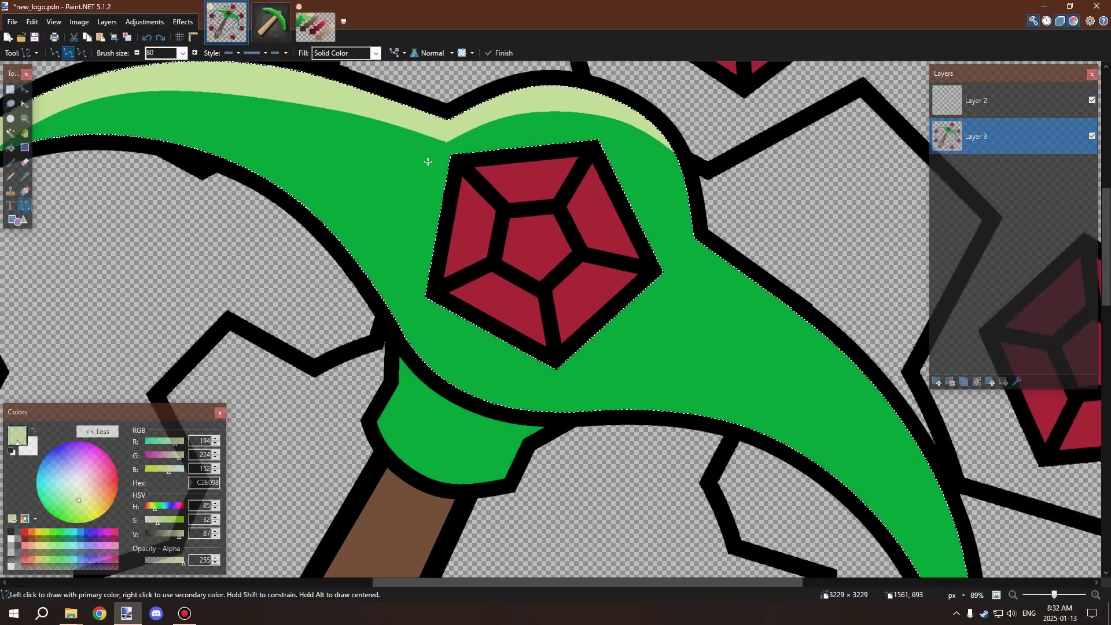
drag(442, 152, 422, 296)
key(Return)
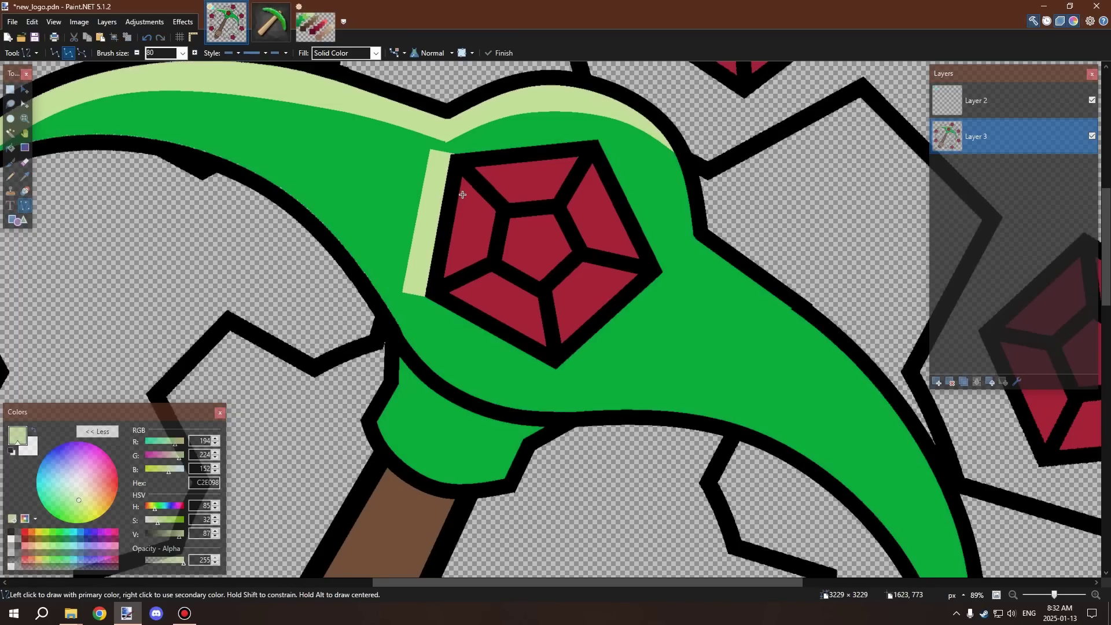
mouse_move(469, 151)
mouse_down()
mouse_move(454, 318)
mouse_move(531, 113)
mouse_move(451, 143)
mouse_move(485, 152)
mouse_up()
key(ctrl+z)
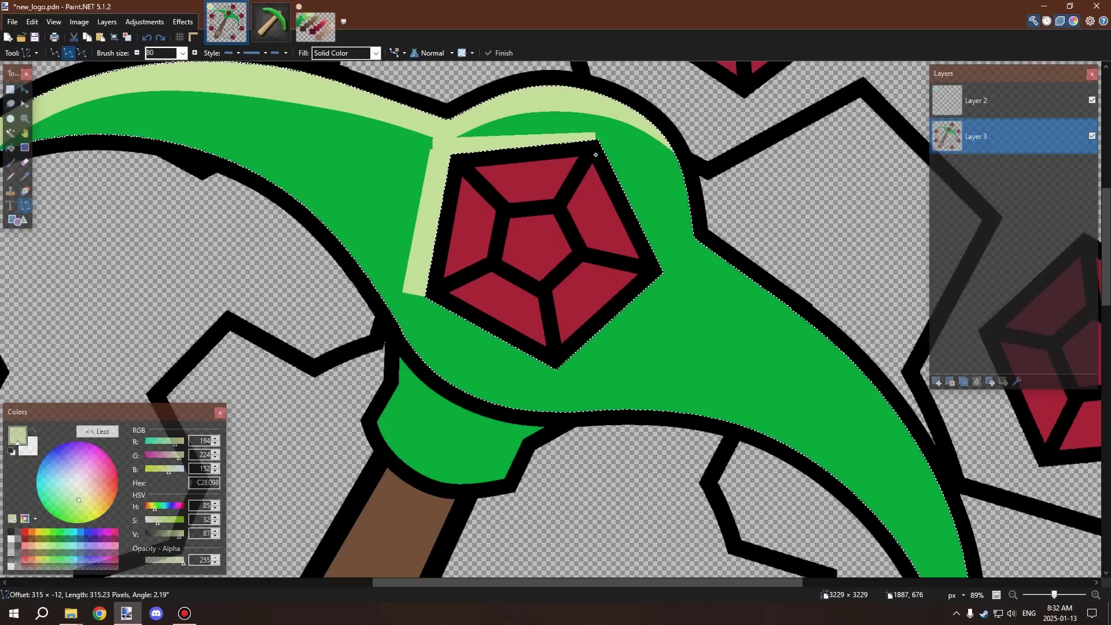
drag(596, 155, 471, 142)
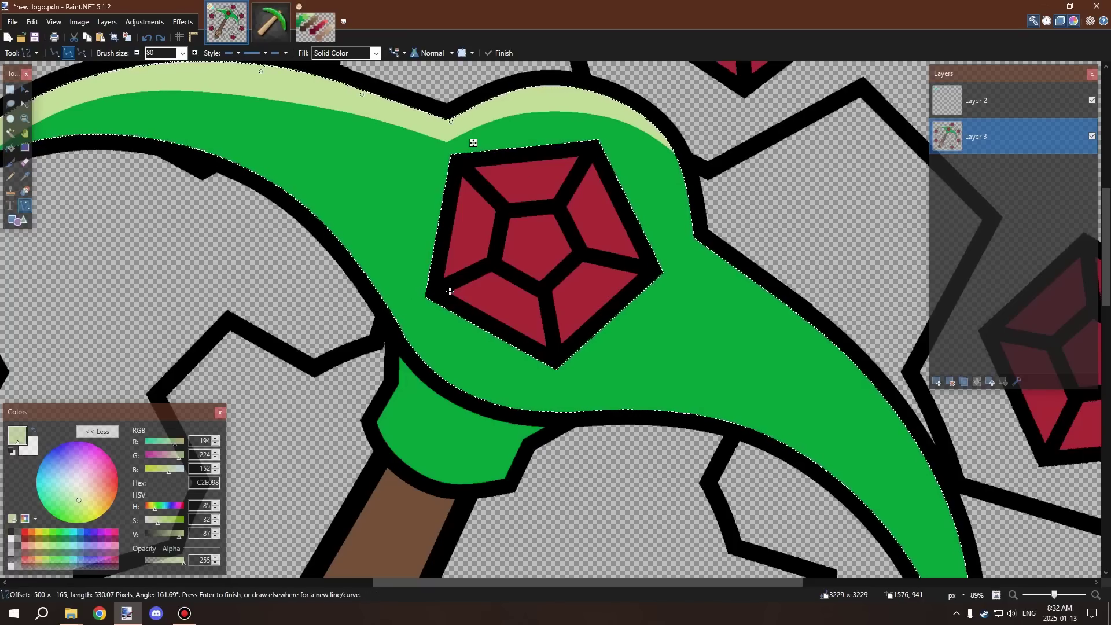
key(ctrl+z)
Draw a light green highlight curve about 278 px long along the center gem's left edge, tapering toward its lower corner
drag(439, 313, 439, 146)
key(ctrl+z)
drag(435, 296, 444, 298)
drag(433, 243, 439, 243)
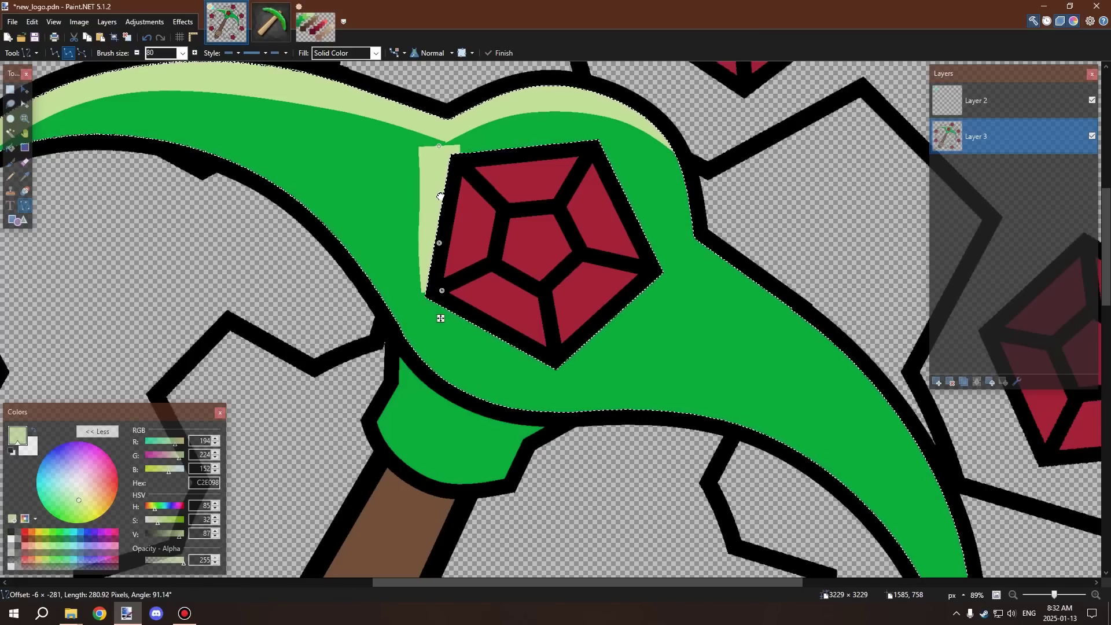
drag(440, 146, 447, 149)
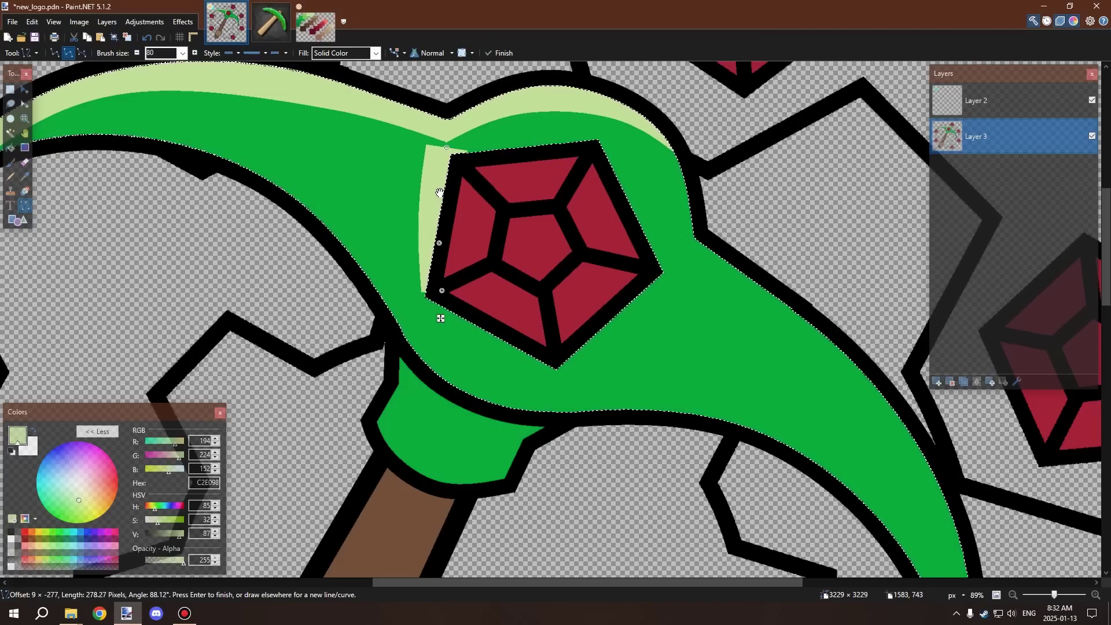
drag(440, 243, 443, 245)
drag(449, 149, 453, 150)
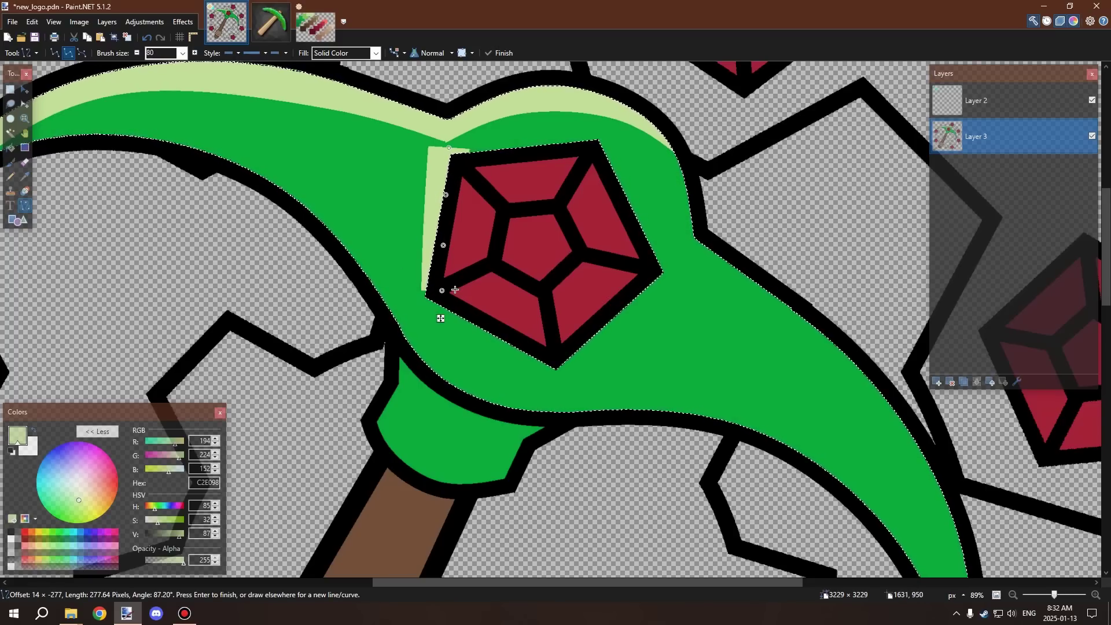
drag(442, 290, 445, 297)
key(Return)
Draw a light green highlight curve about 328 px long along the center gem's upper edge, joining the left-edge highlight and tapering right
scroll(440, 307, down, 2)
scroll(483, 215, up, 3)
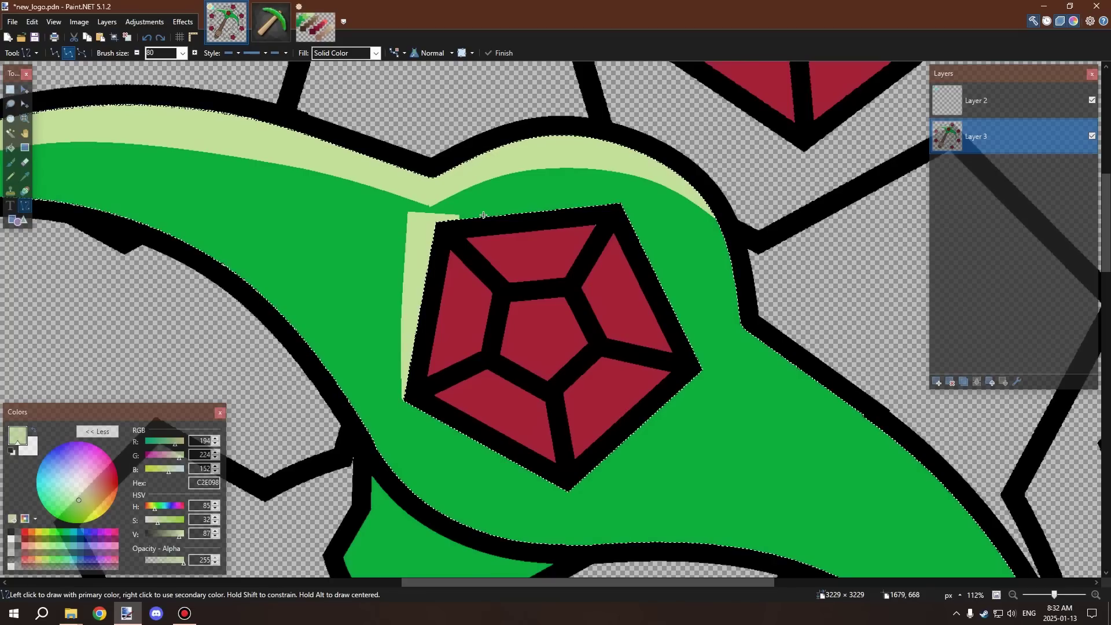
drag(407, 228, 622, 228)
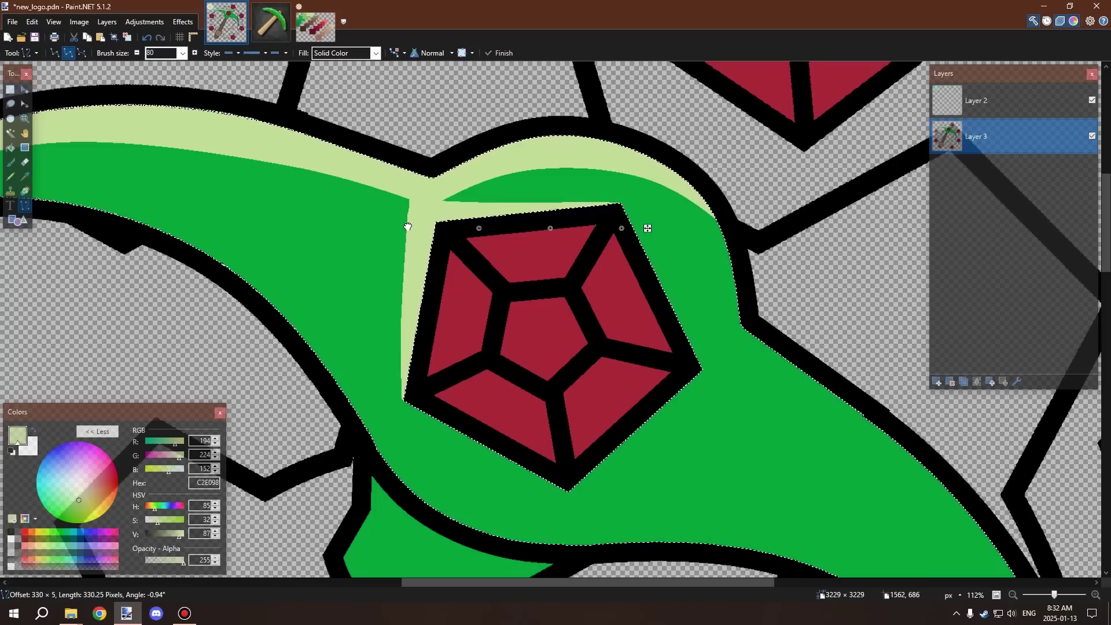
drag(408, 227, 406, 227)
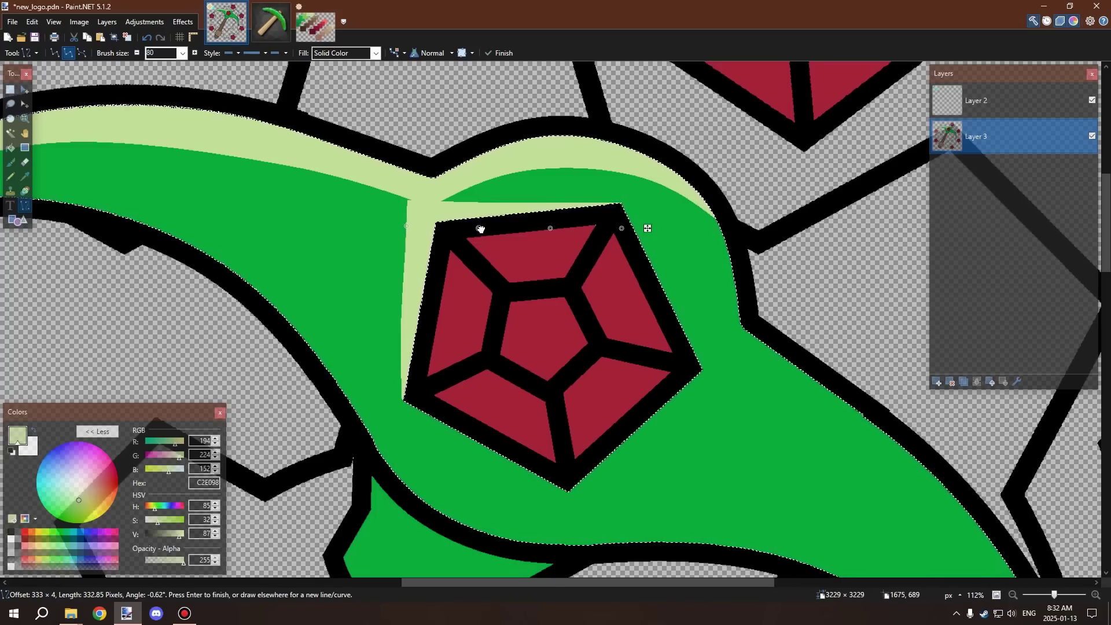
drag(481, 229, 479, 226)
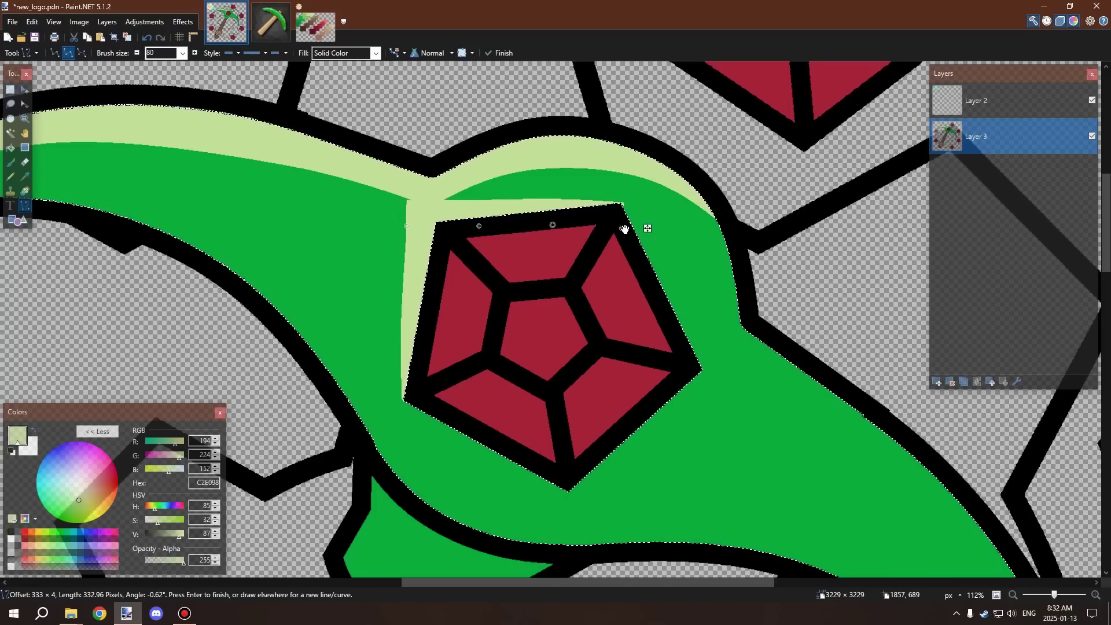
drag(625, 229, 620, 228)
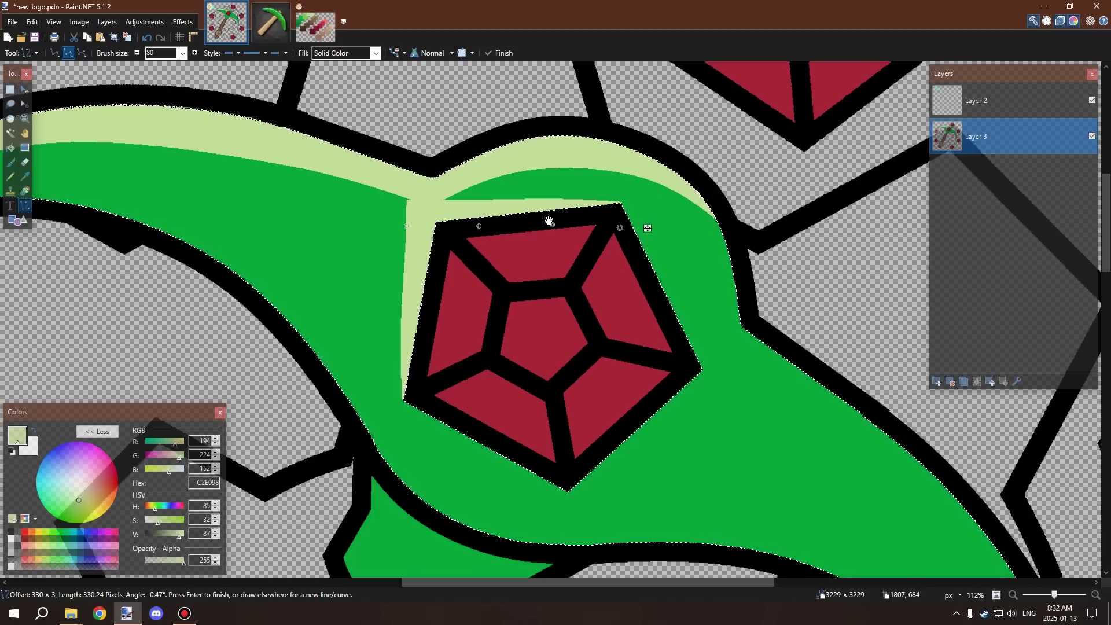
drag(408, 227, 406, 224)
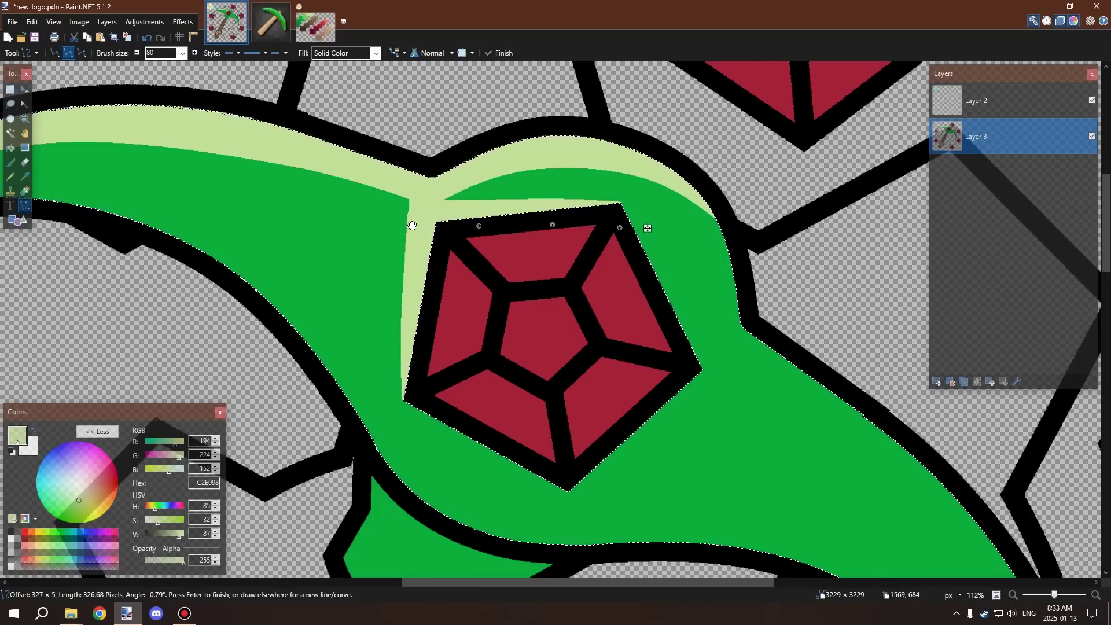
drag(477, 228, 482, 224)
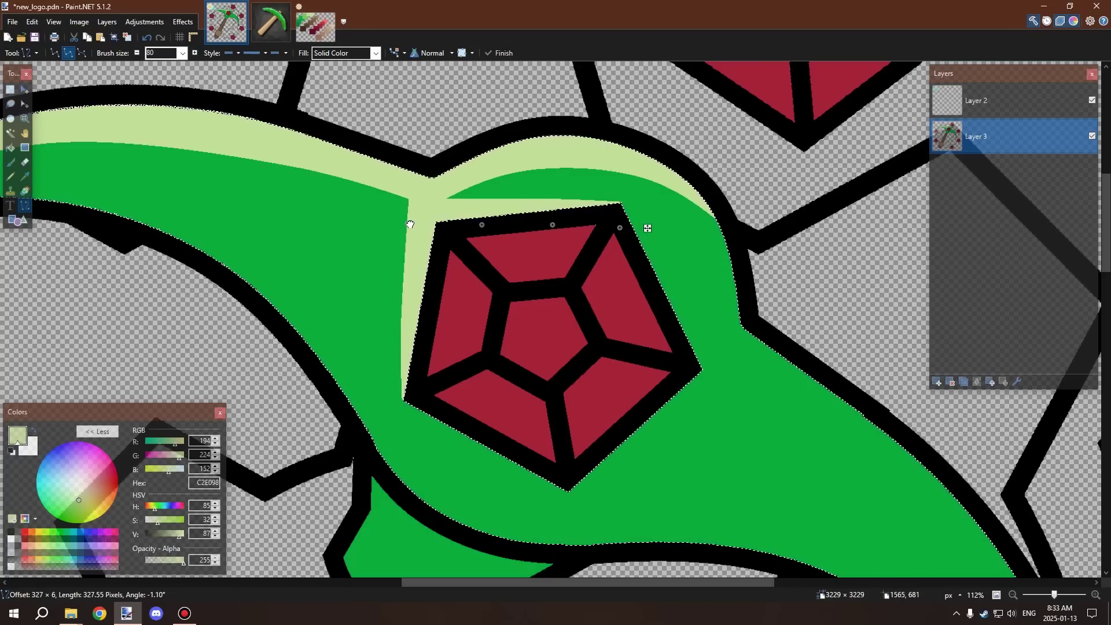
key(Return)
Examine the pickaxe head's highlights around the gem, left blade and bump against the light-direction arrow, close up and from afar
scroll(443, 223, down, 6)
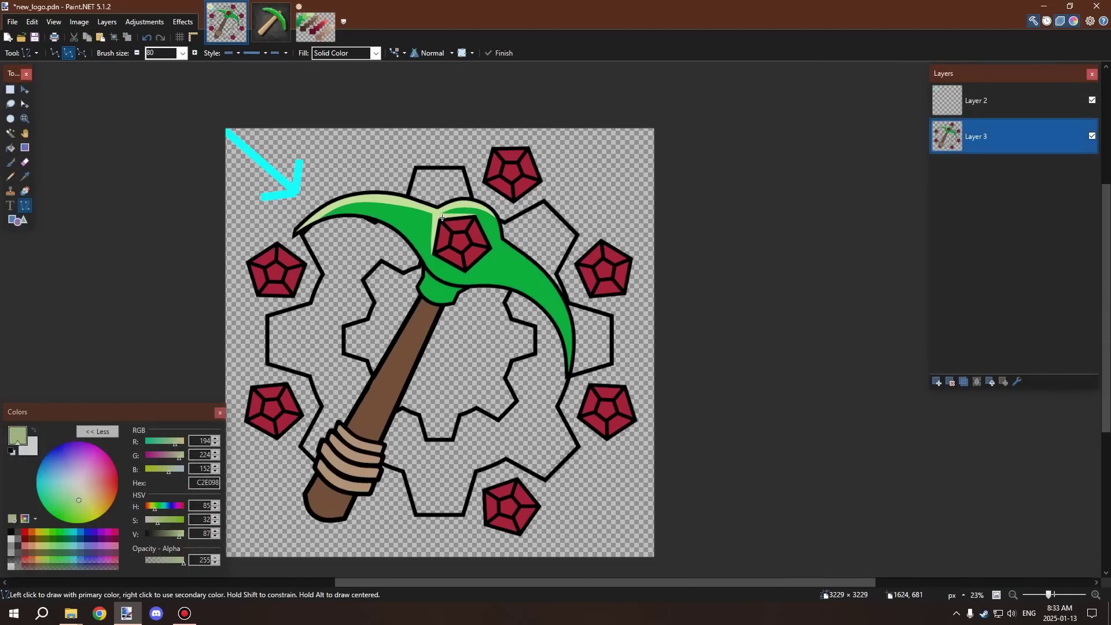
scroll(300, 180, up, 4)
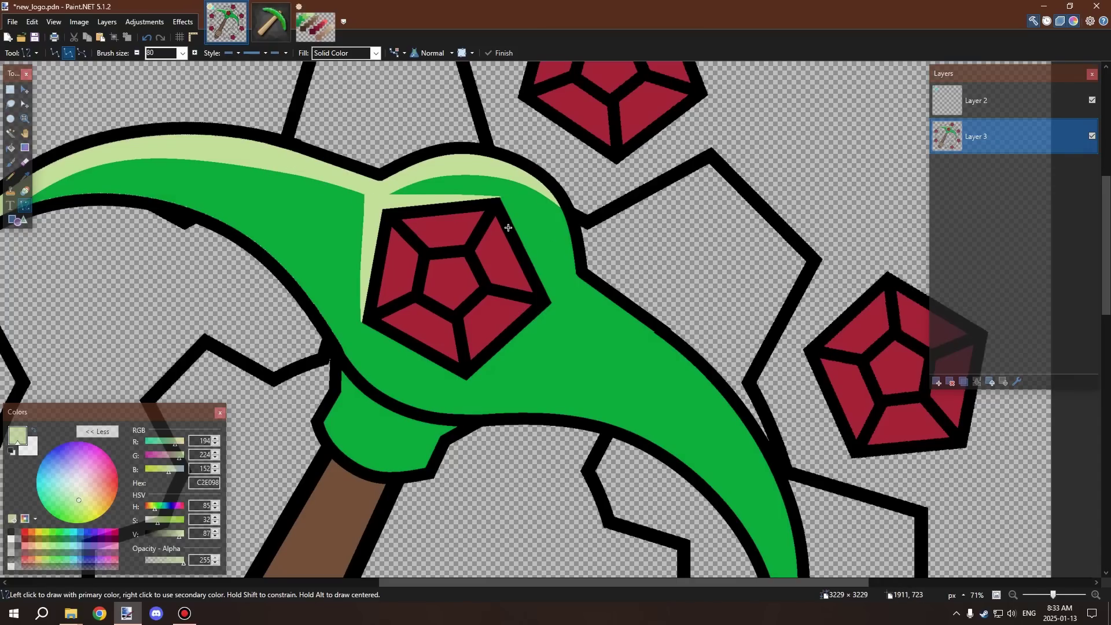
scroll(509, 227, down, 2)
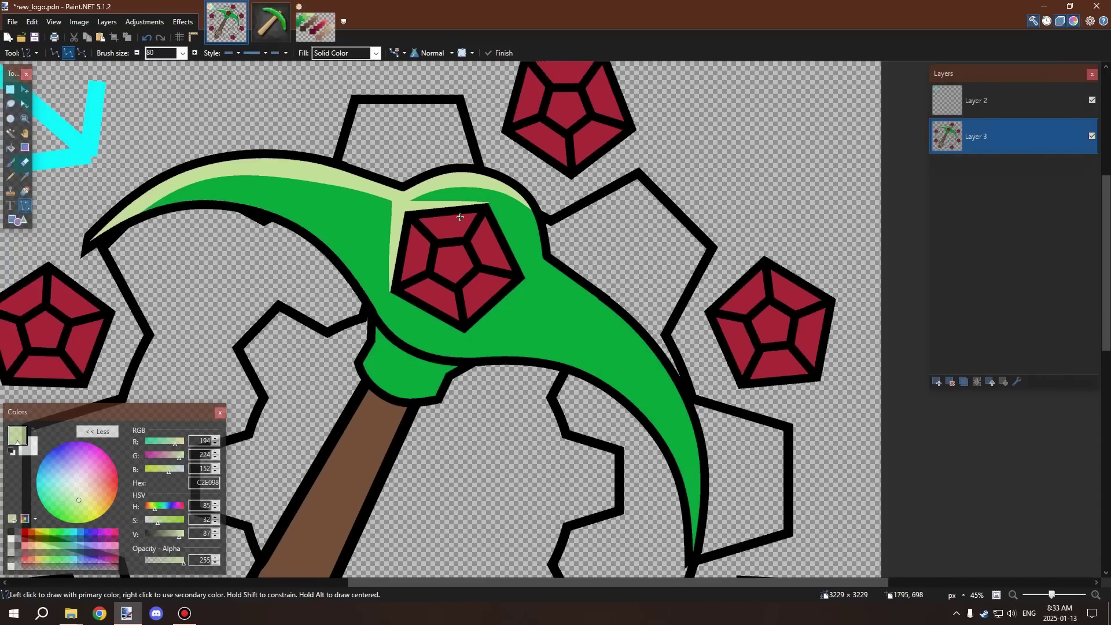
scroll(450, 225, up, 2)
scroll(481, 253, down, 1)
scroll(481, 254, up, 2)
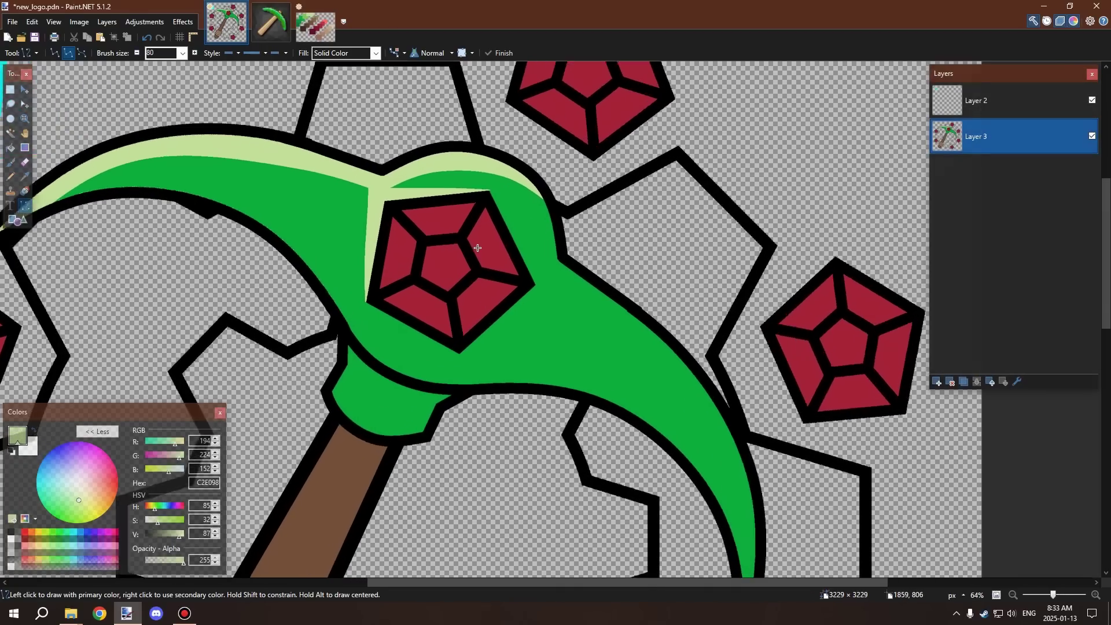
scroll(495, 260, down, 1)
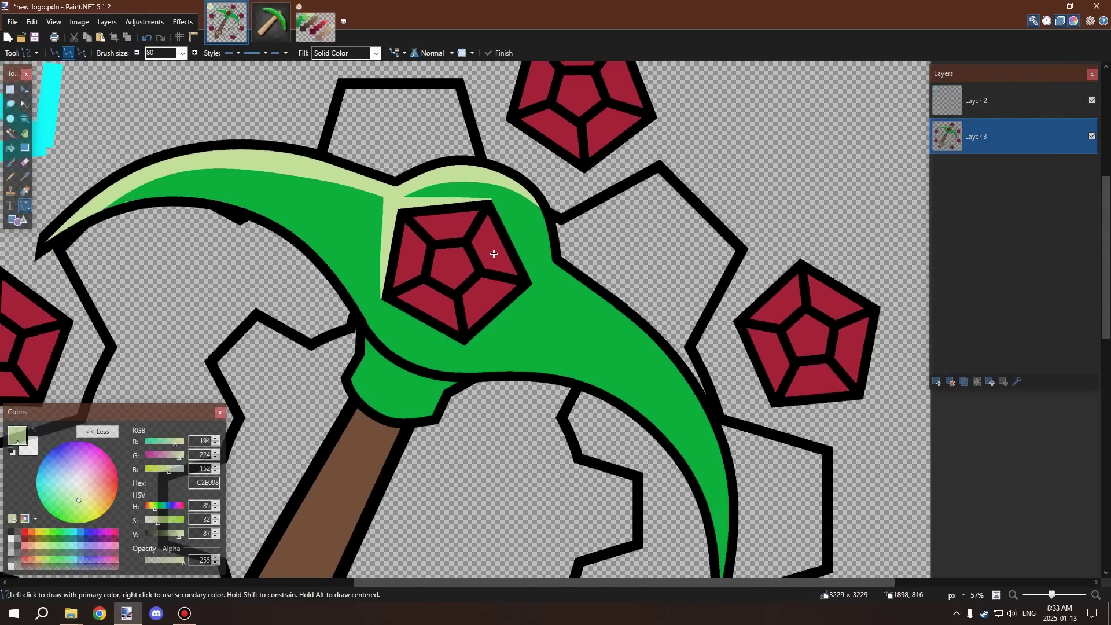
scroll(428, 256, down, 3)
scroll(360, 168, up, 4)
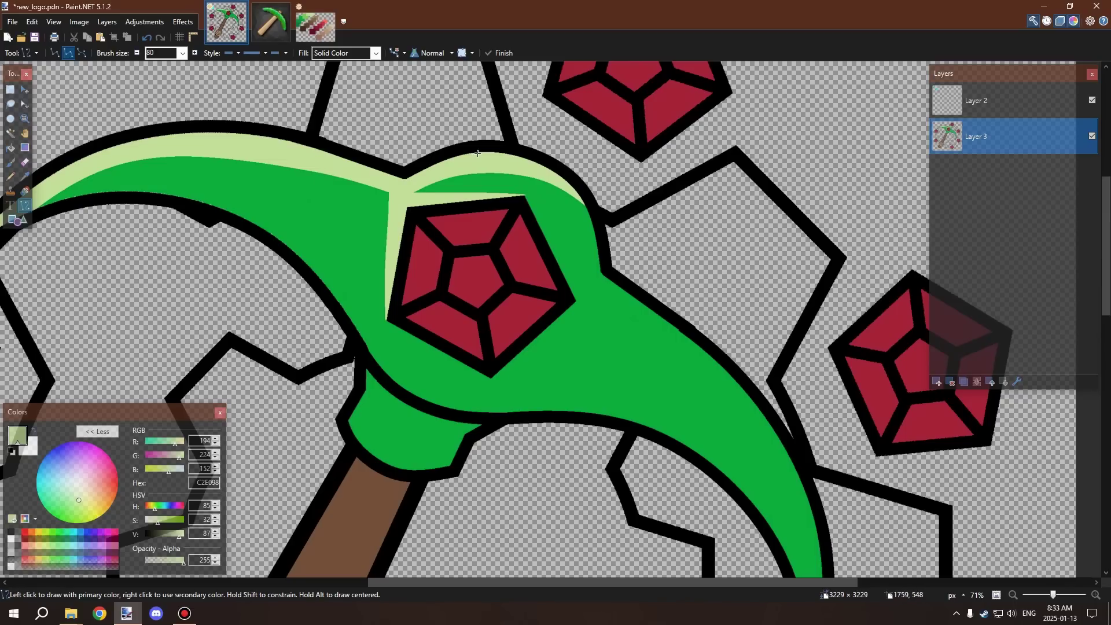
scroll(353, 204, down, 1)
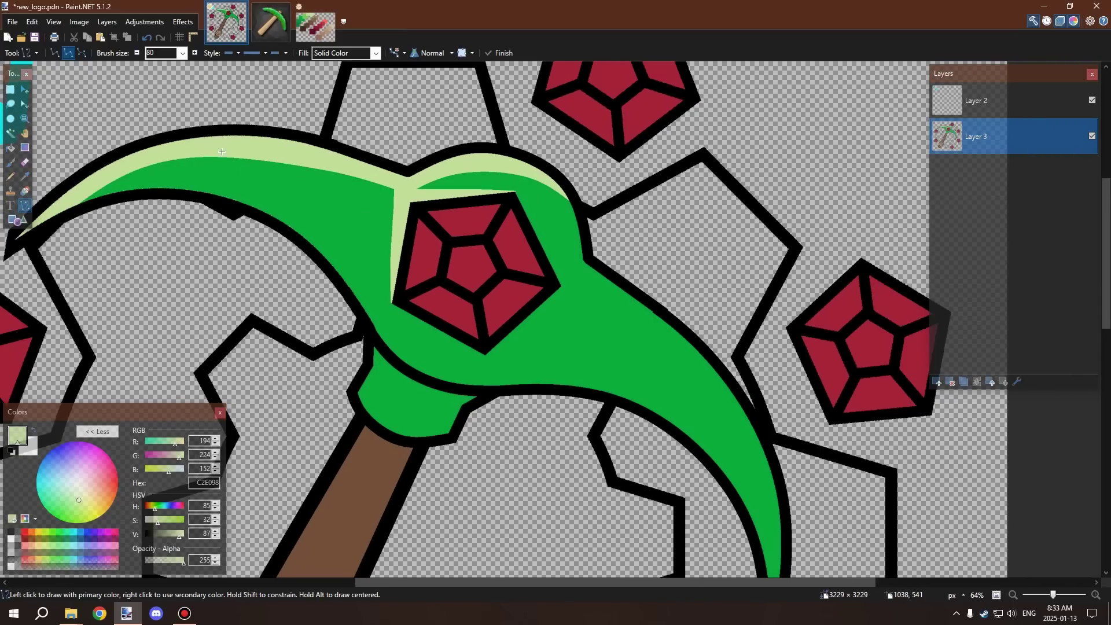
scroll(221, 151, down, 3)
scroll(407, 260, up, 3)
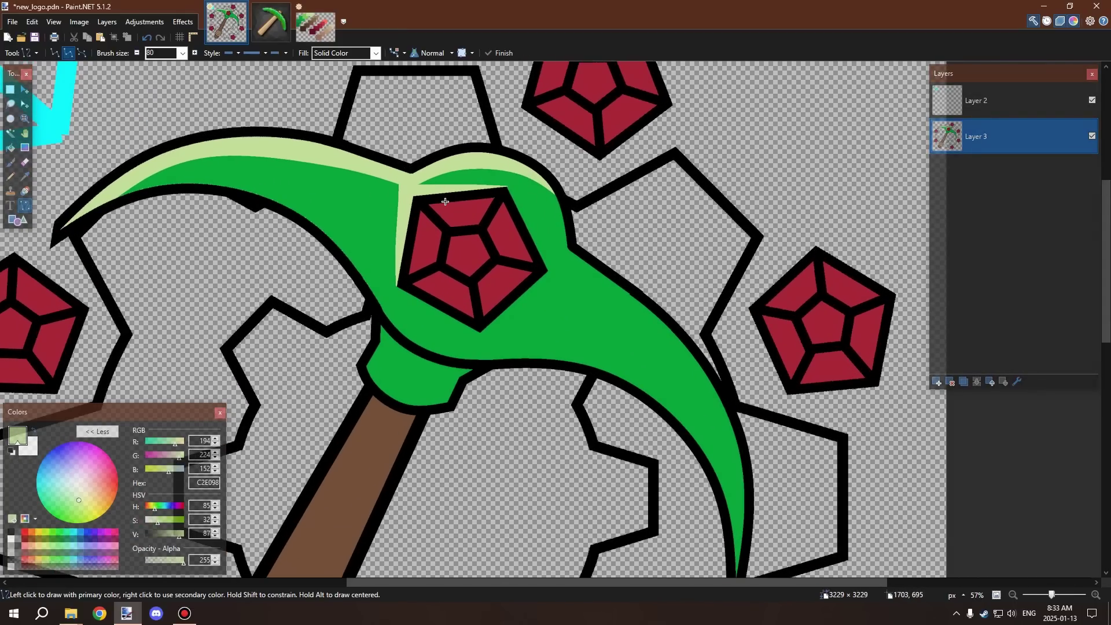
scroll(457, 232, down, 2)
scroll(613, 258, up, 3)
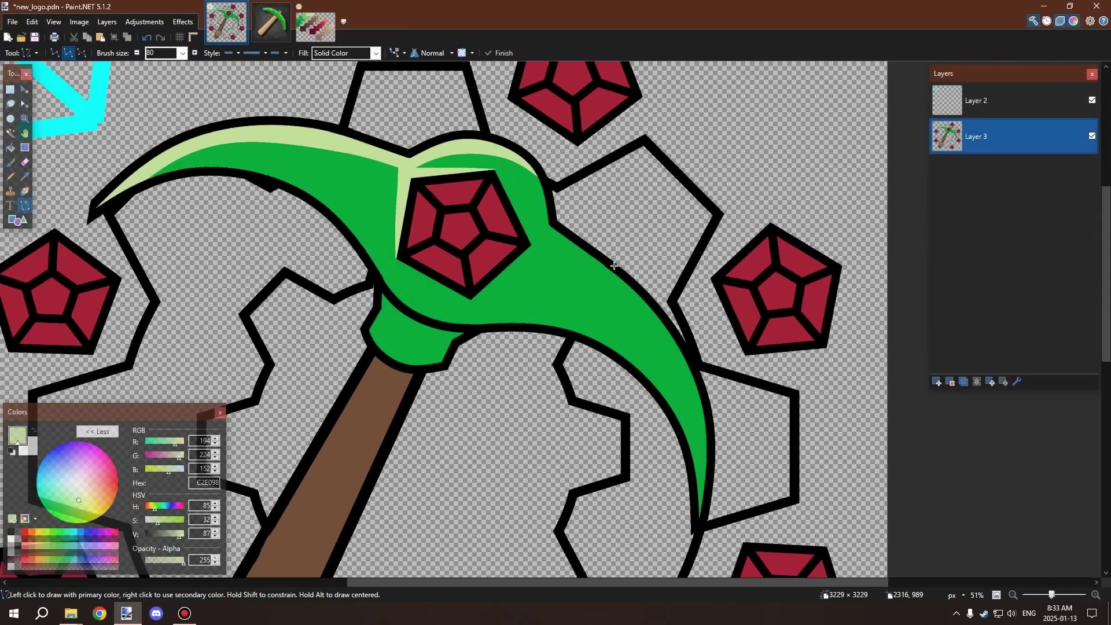
scroll(602, 259, down, 2)
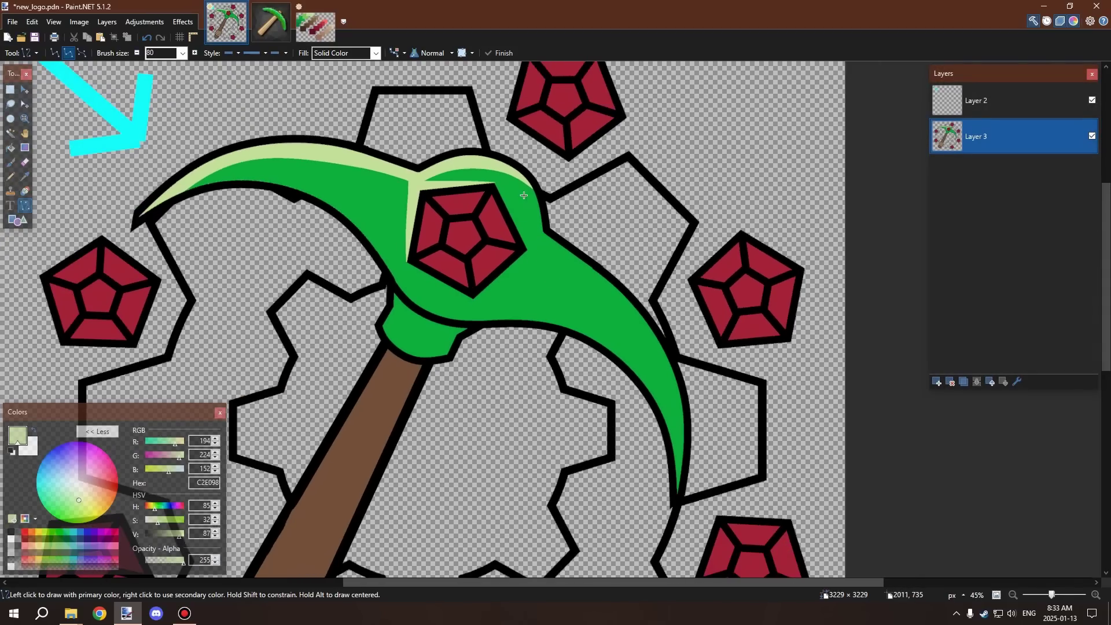
scroll(329, 149, down, 1)
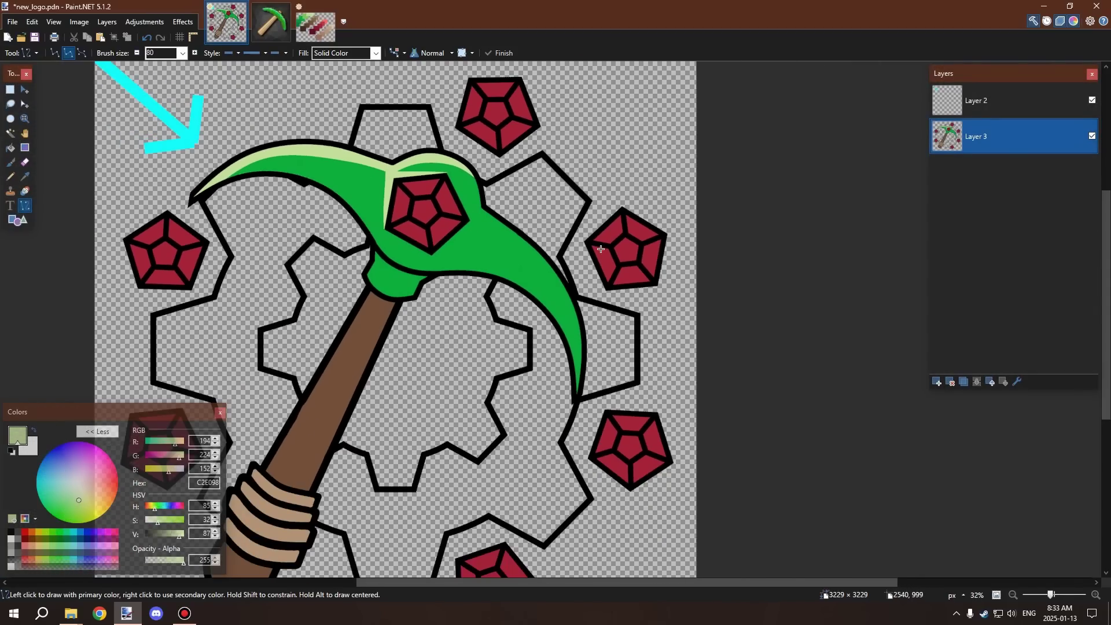
scroll(486, 223, up, 2)
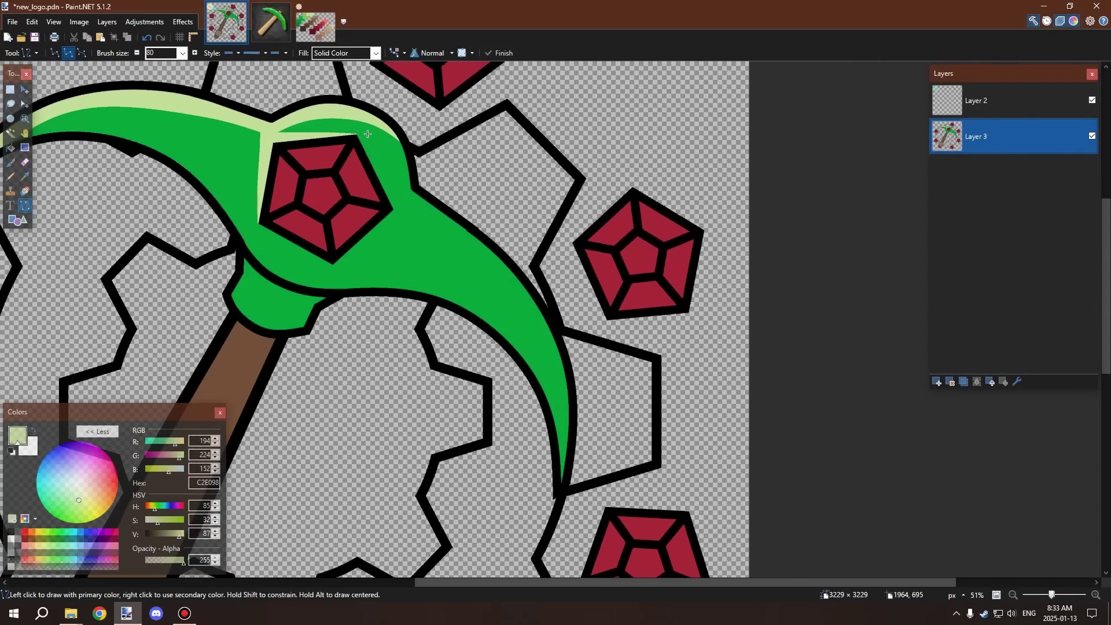
scroll(437, 240, down, 2)
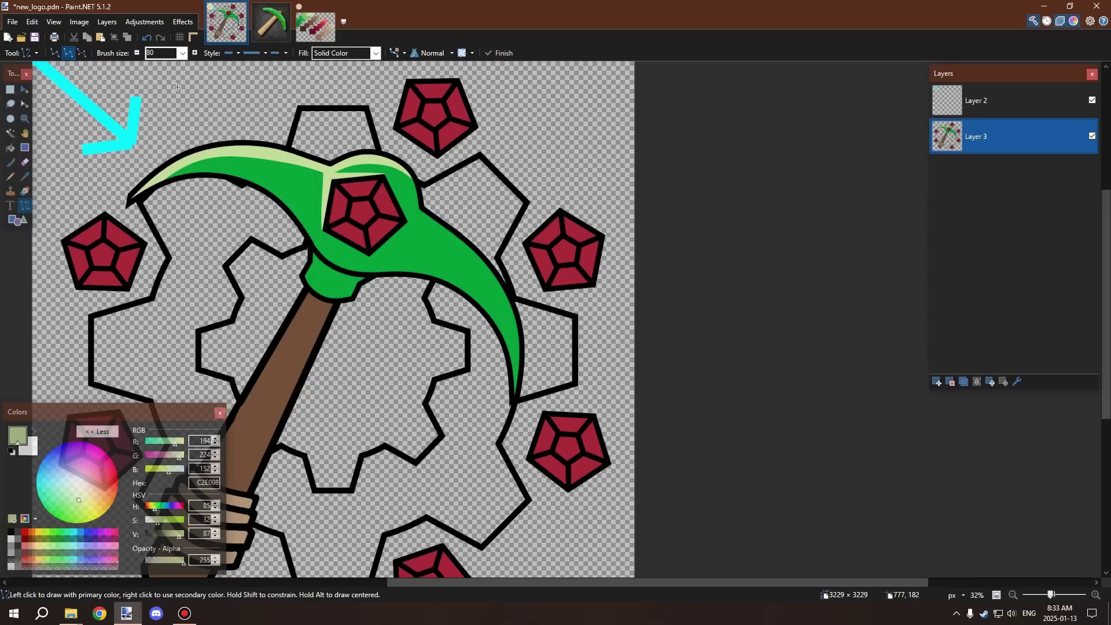
drag(283, 83, 629, 312)
key(ctrl+z)
scroll(294, 325, up, 2)
scroll(243, 302, down, 3)
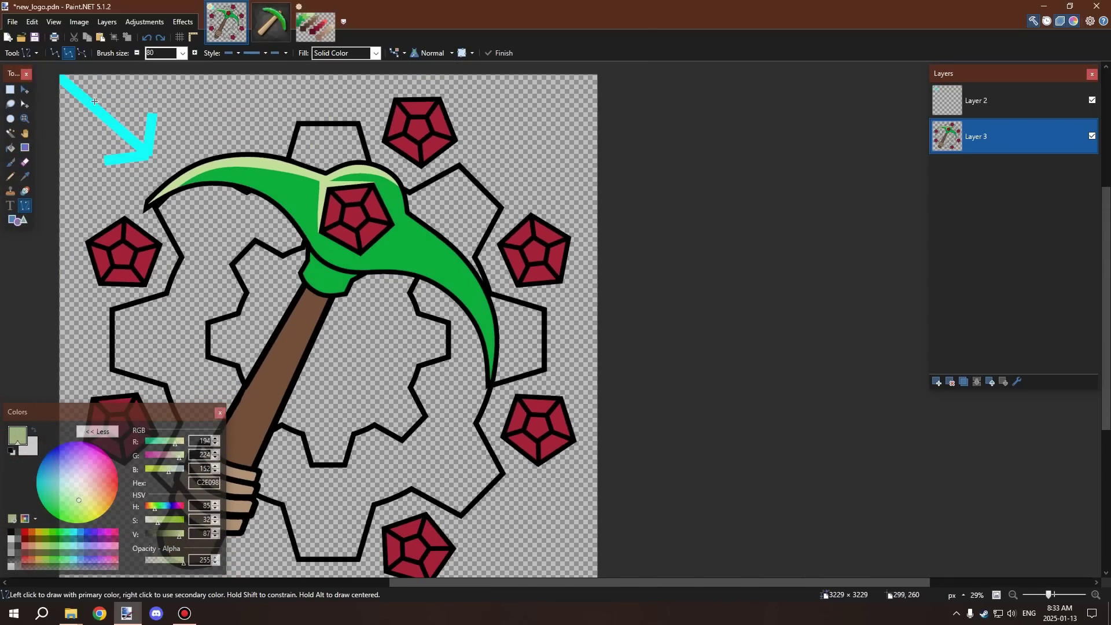
drag(252, 222, 367, 322)
key(ctrl+z)
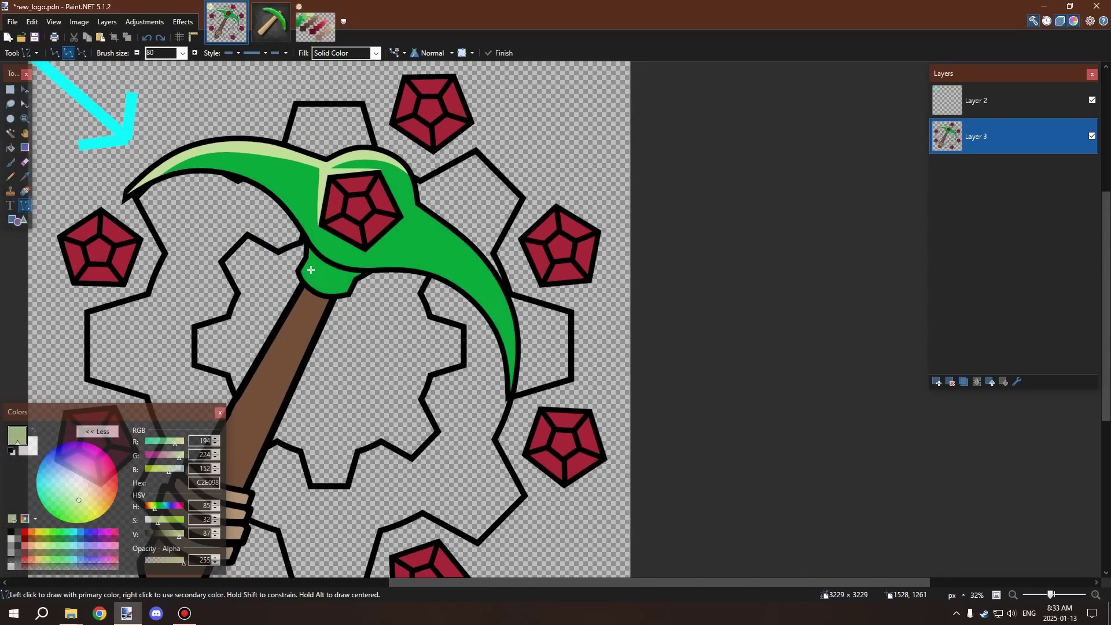
Select the green collar beneath the pickaxe head with the Magic Wand at 0% tolerance, and switch to the Line/Curve tool
scroll(301, 261, up, 5)
key(s)
key(s)
key(s)
key(s)
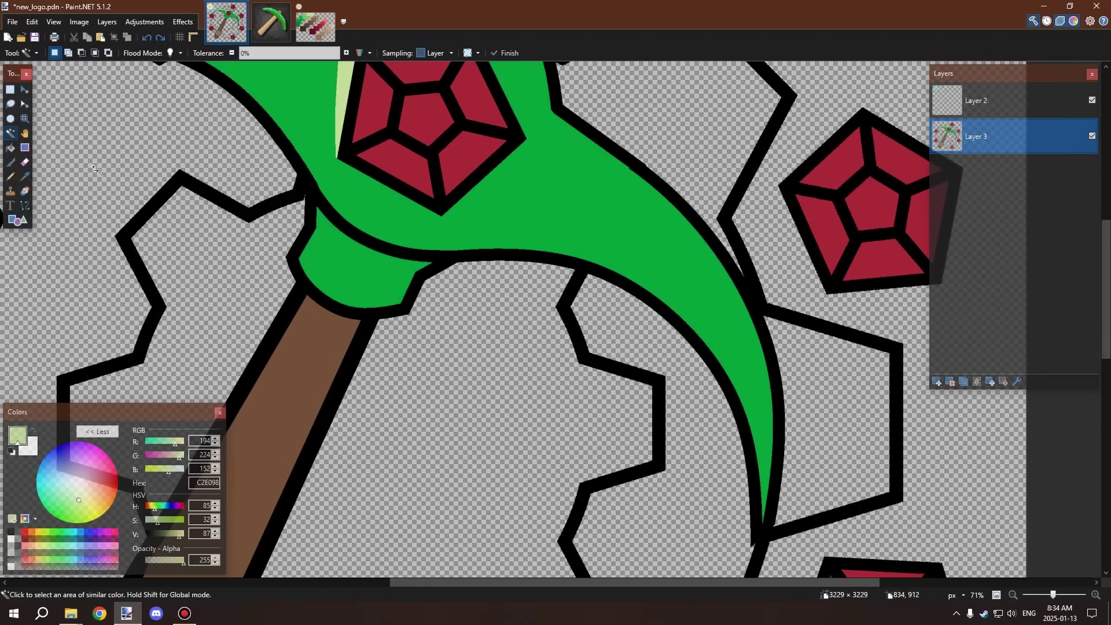
click(343, 261)
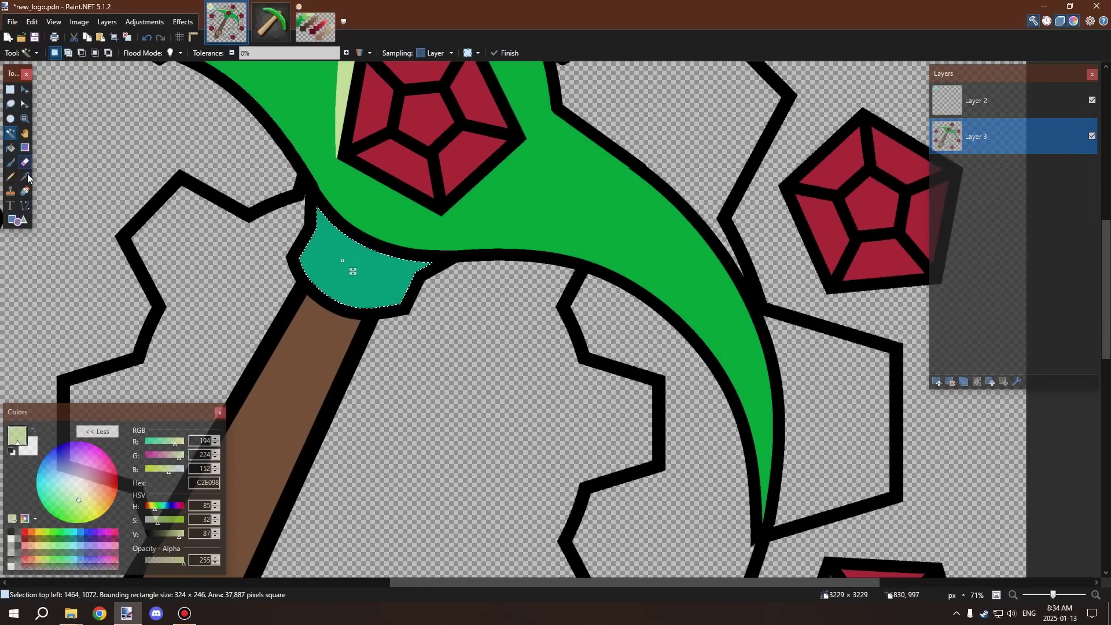
click(25, 206)
scroll(326, 260, up, 3)
mouse_move(320, 162)
mouse_down()
mouse_move(324, 231)
mouse_move(341, 219)
mouse_move(263, 293)
mouse_move(327, 223)
mouse_move(266, 249)
mouse_move(241, 298)
mouse_move(256, 302)
mouse_up()
key(ctrl+d)
key(Escape)
key(ctrl+z)
Draw a light green highlight curve, brush size 80 and about 184 px long, down the left side of the selected collar
drag(328, 201, 242, 309)
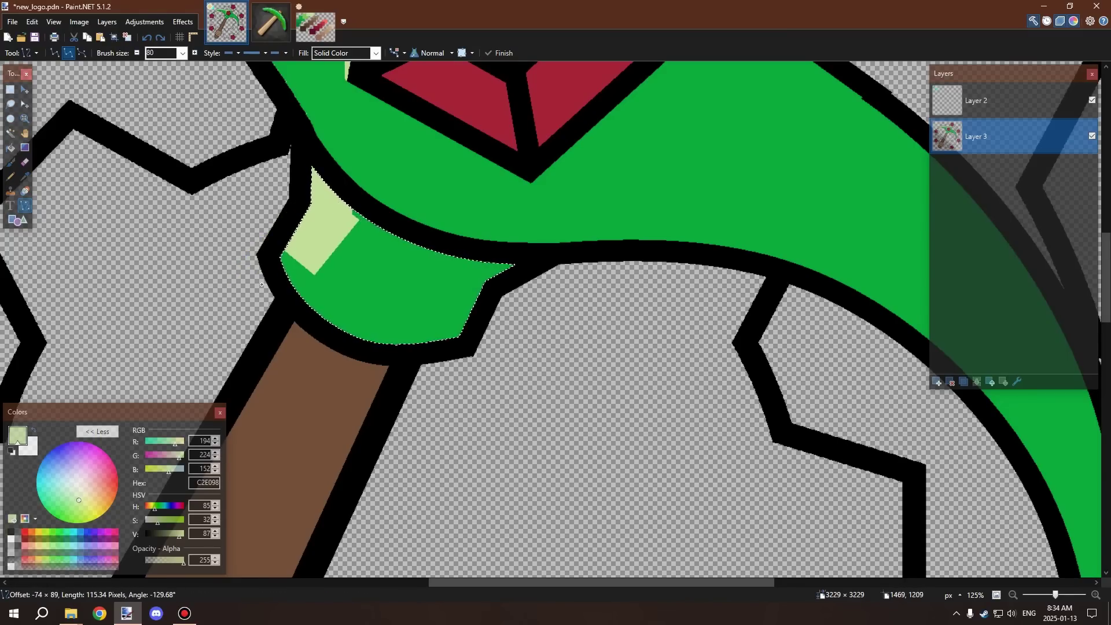
mouse_move(329, 205)
mouse_down()
mouse_move(305, 243)
mouse_move(329, 217)
mouse_up()
drag(271, 274, 279, 286)
drag(303, 243, 303, 250)
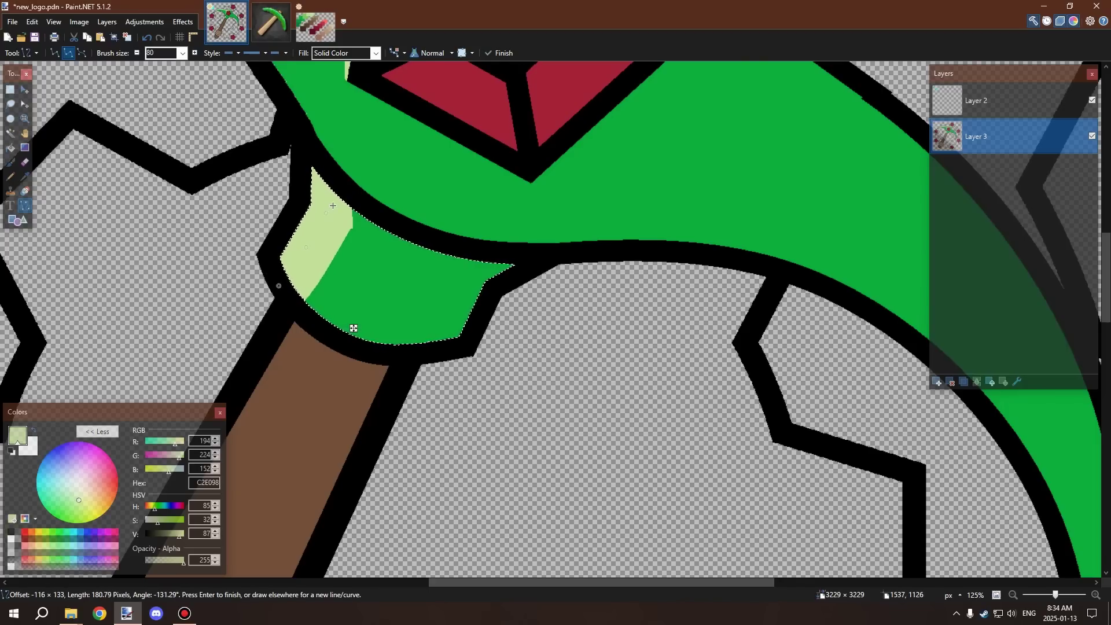
drag(326, 213, 328, 211)
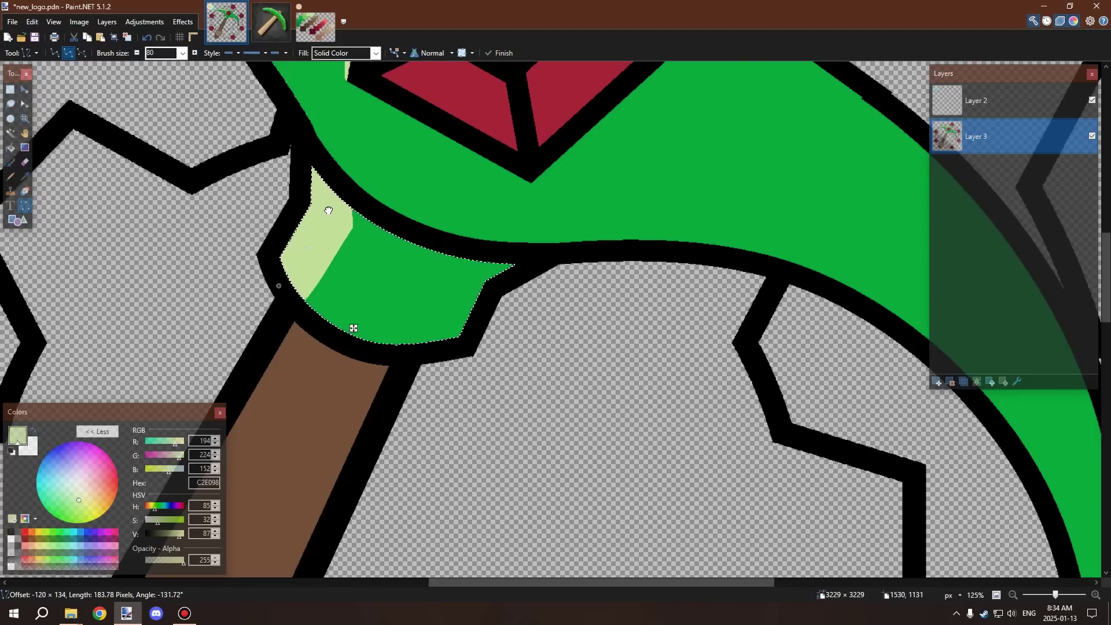
scroll(360, 231, down, 8)
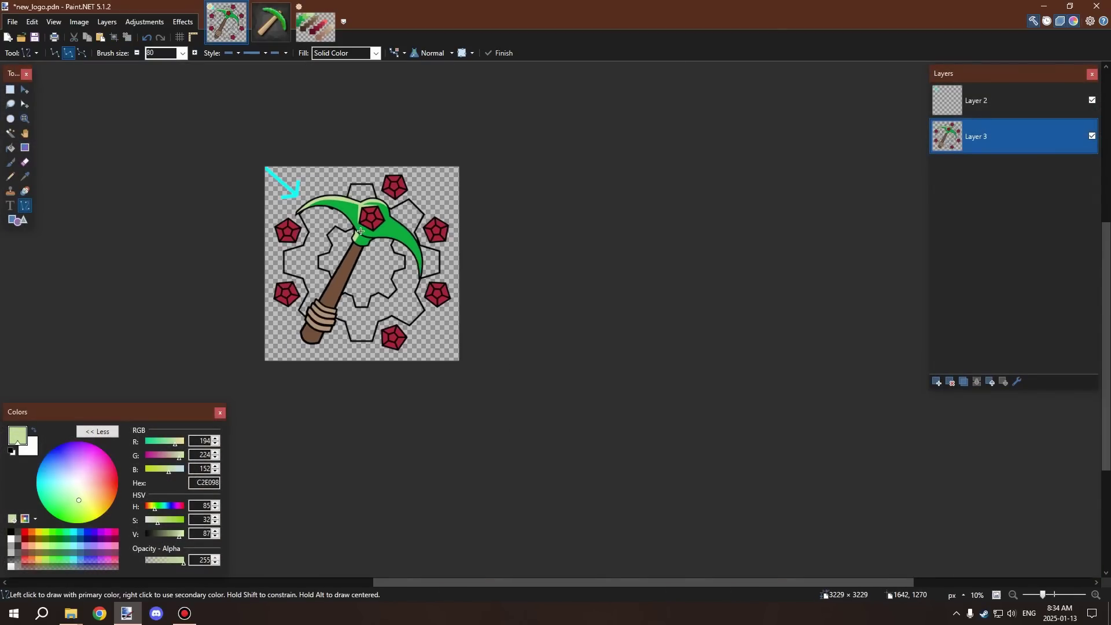
scroll(360, 232, up, 4)
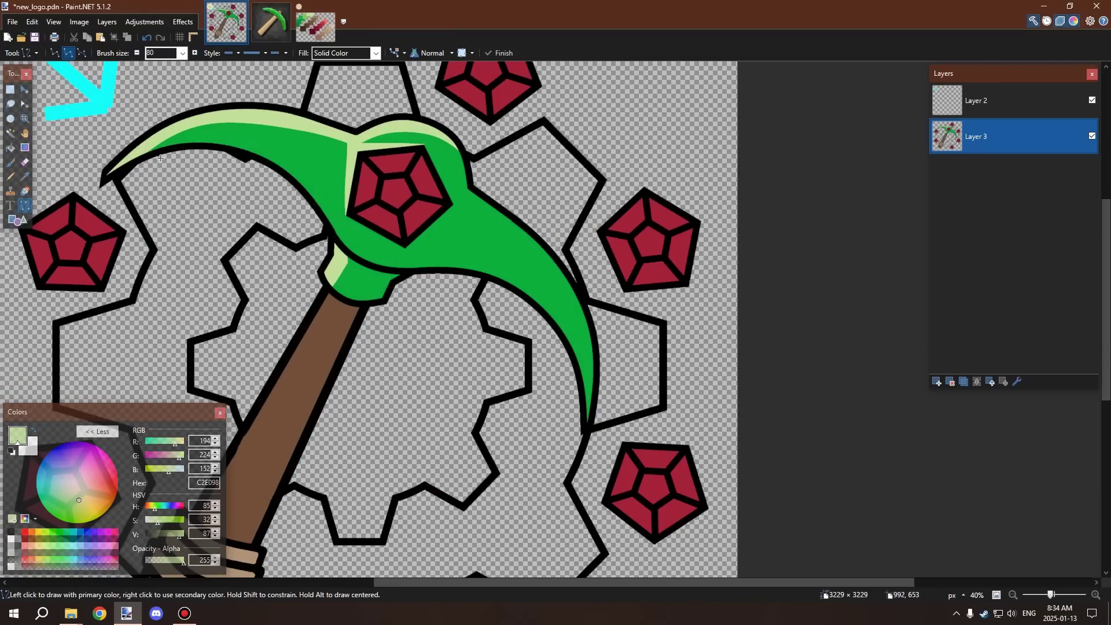
scroll(172, 139, up, 1)
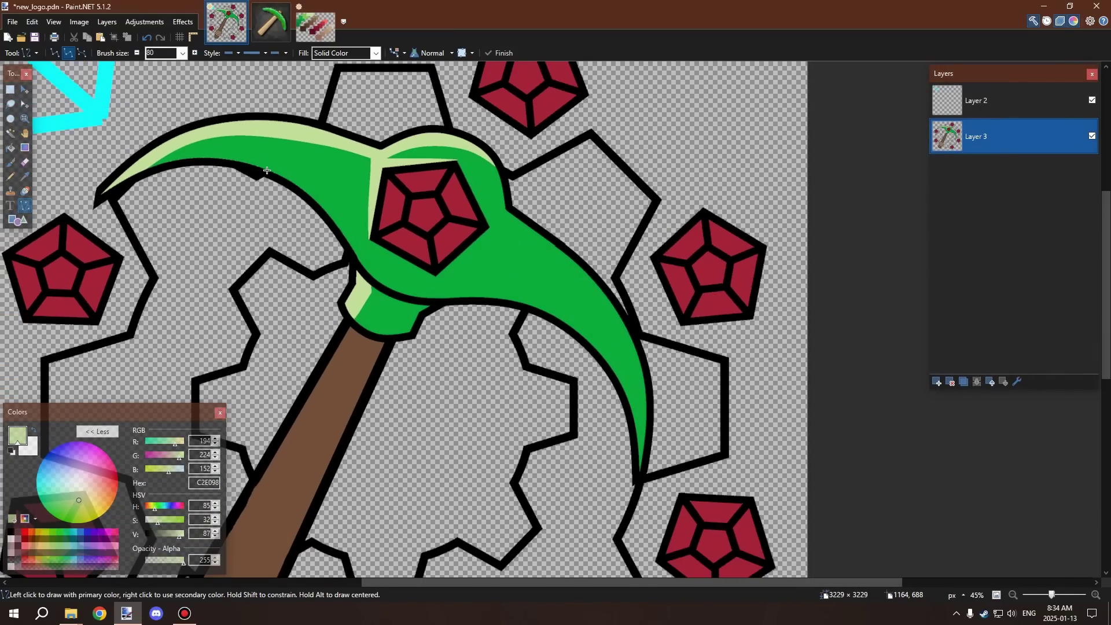
drag(108, 118, 377, 333)
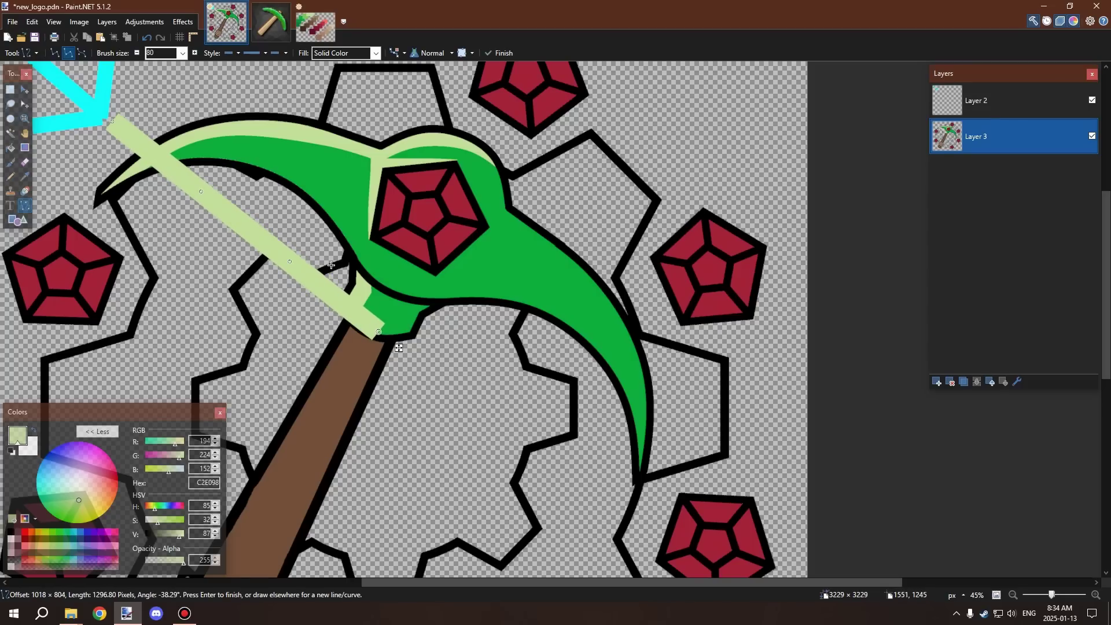
key(Escape)
drag(142, 83, 376, 278)
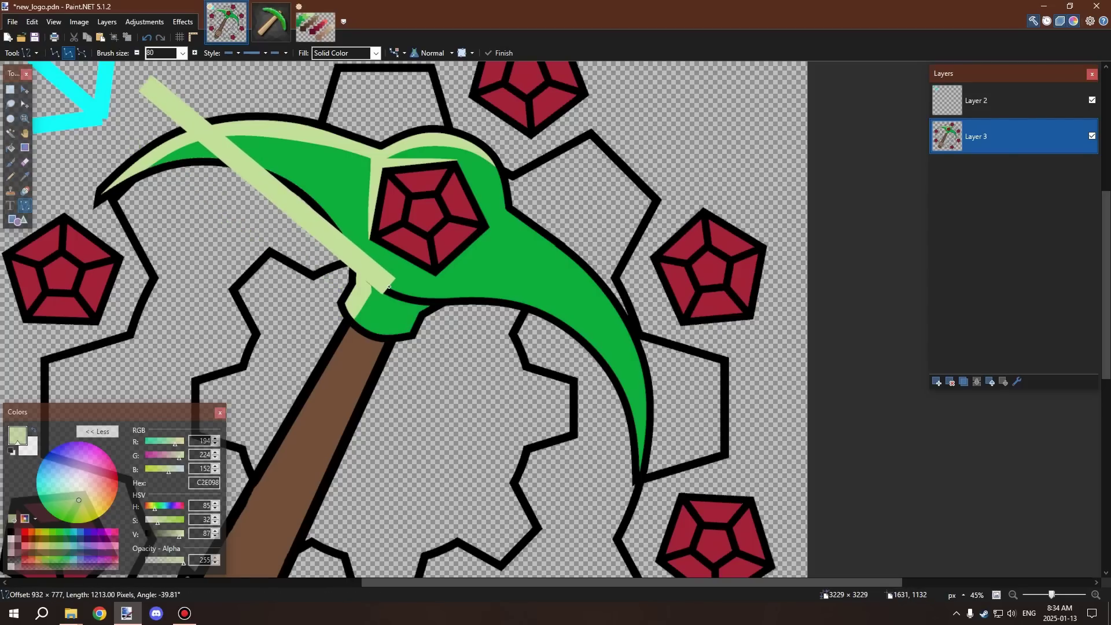
key(Escape)
scroll(372, 275, up, 5)
scroll(372, 274, down, 2)
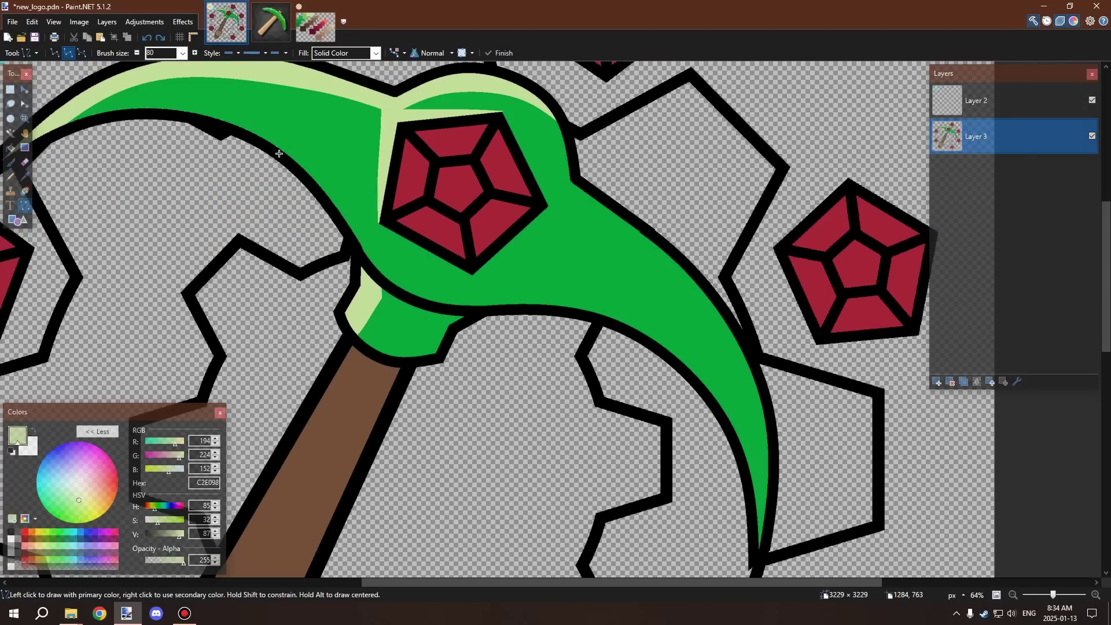
drag(356, 267, 377, 246)
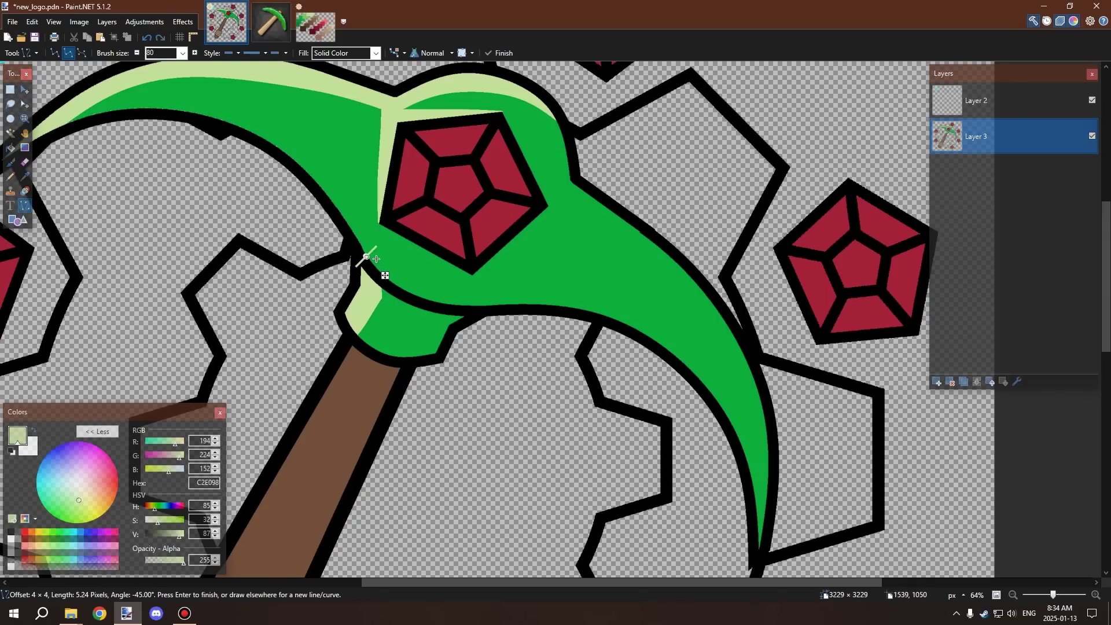
key(Escape)
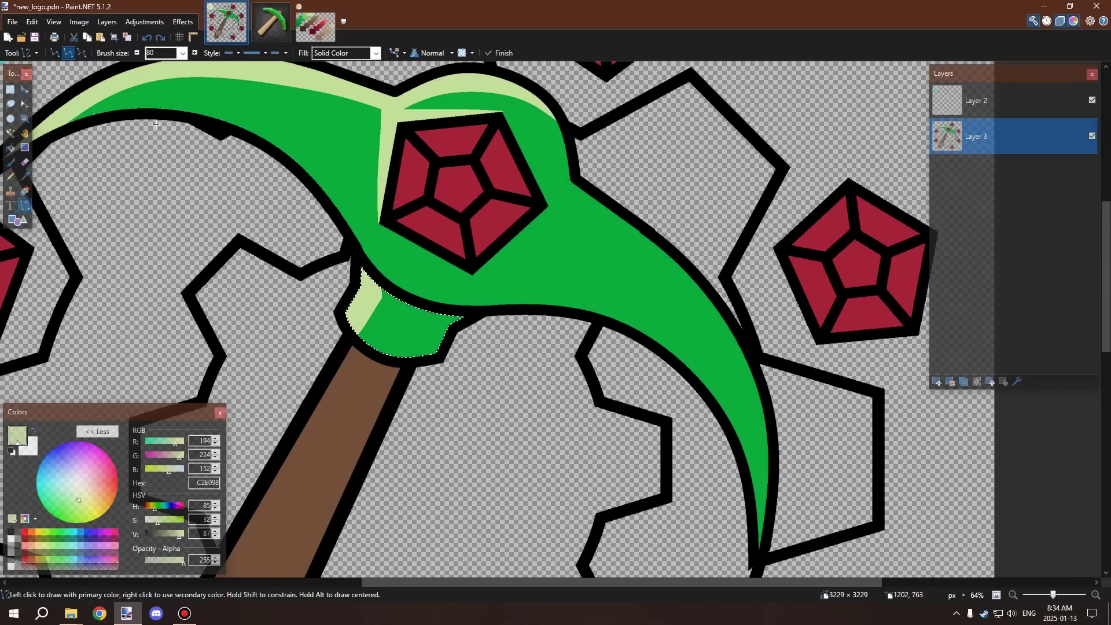
Select the collar's green area together with the pickaxe head's main green area using the Magic Wand at 0% tolerance
click(10, 133)
click(405, 329)
ctrl+click(413, 247)
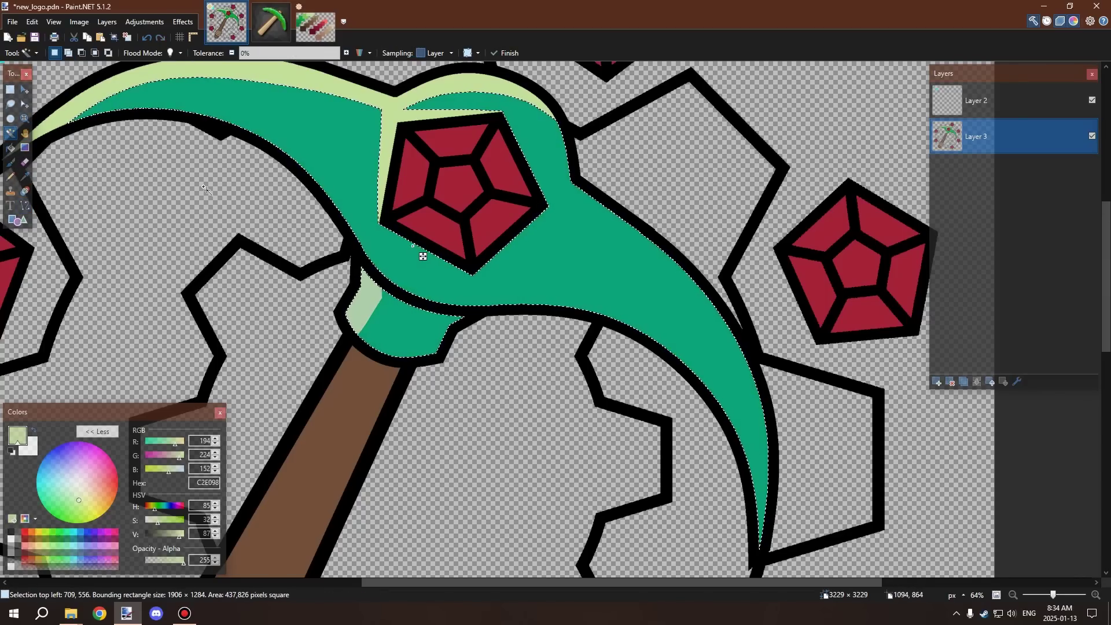
click(18, 220)
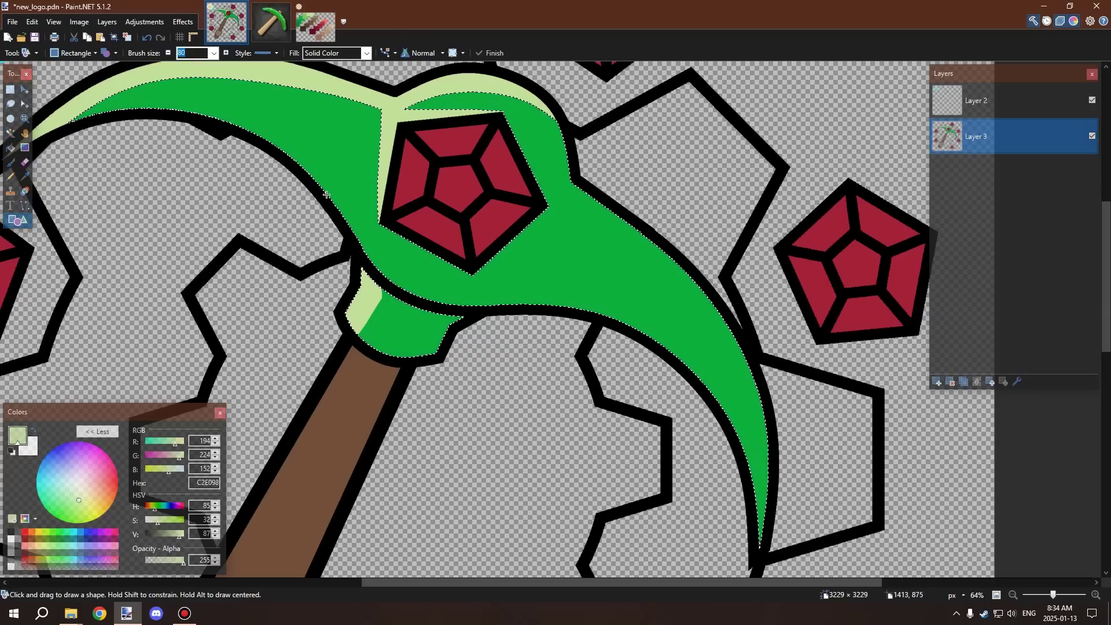
drag(326, 193, 410, 288)
key(ctrl+z)
key(o)
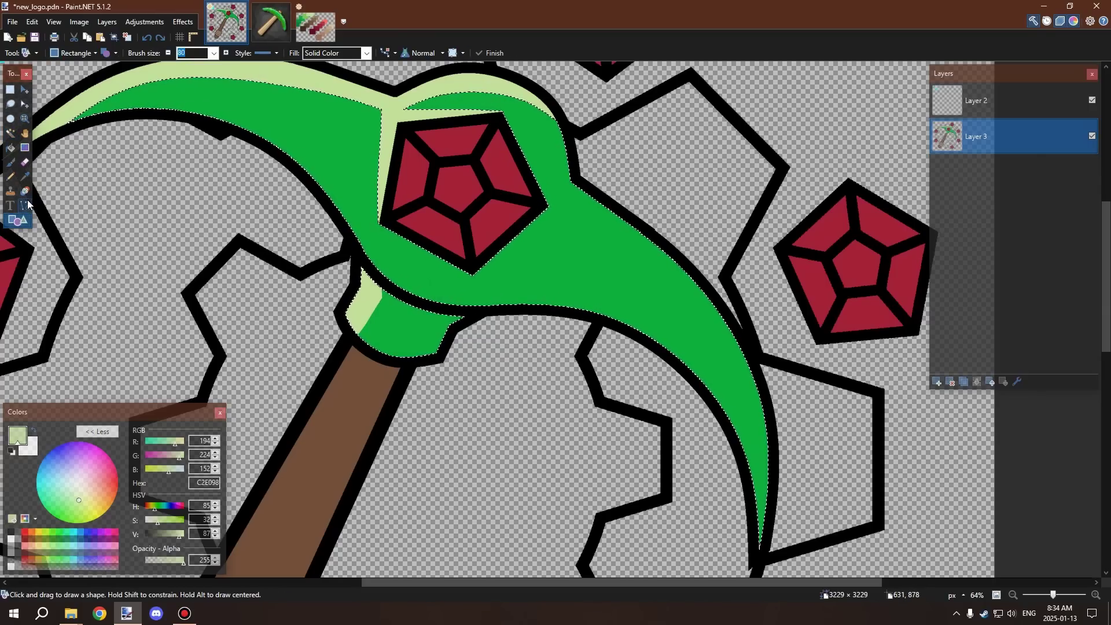
mouse_move(326, 181)
mouse_down()
mouse_move(431, 304)
mouse_move(397, 280)
mouse_move(398, 295)
mouse_up()
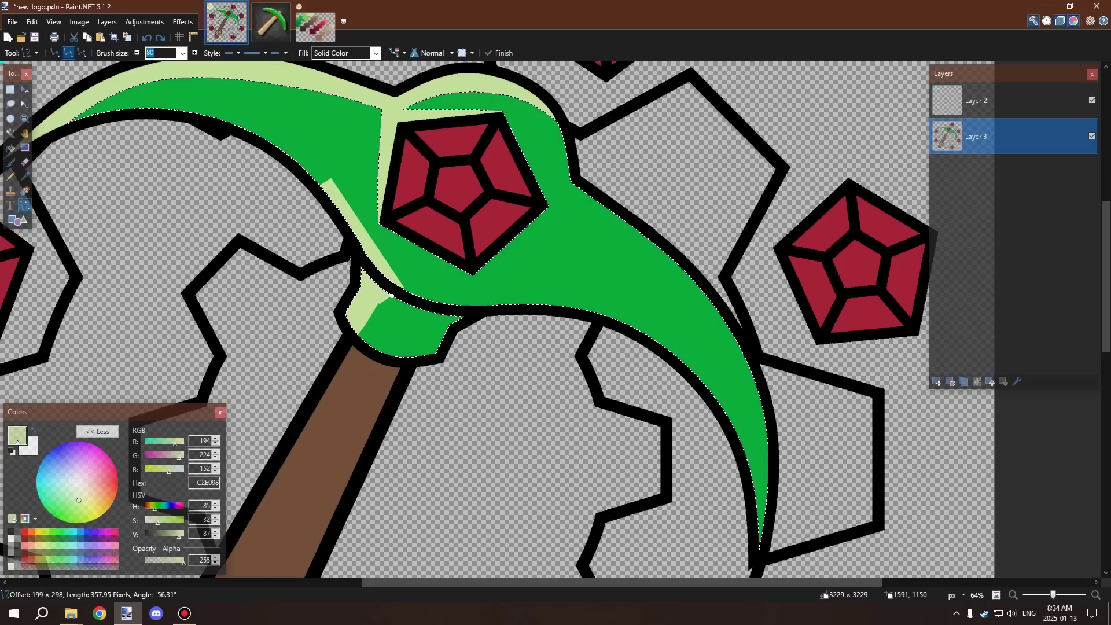
key(ctrl+z)
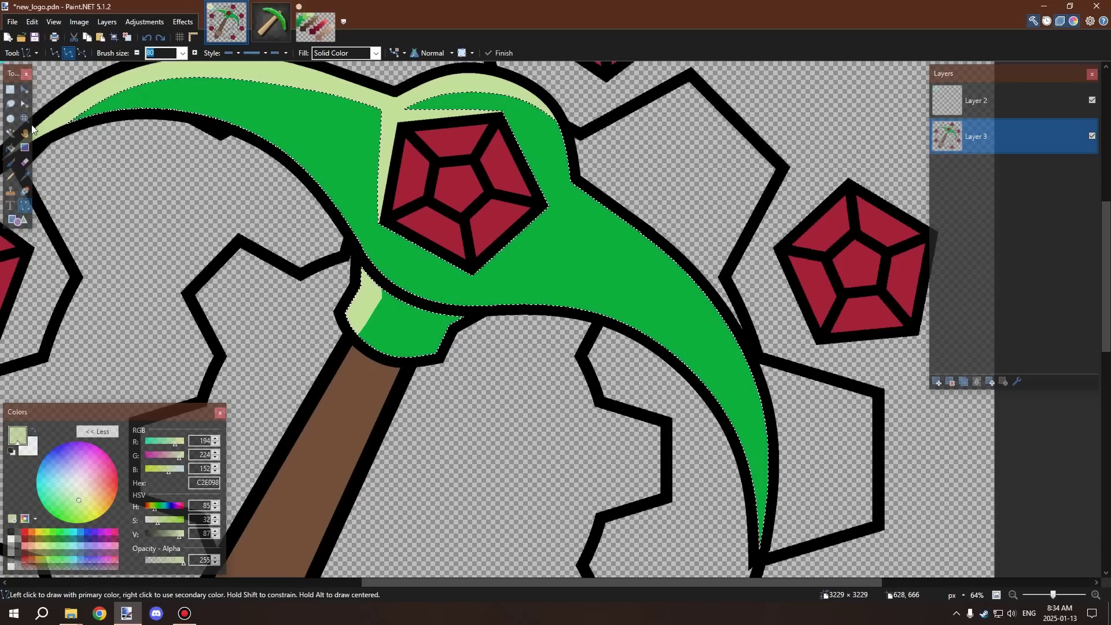
Limit the selection to the head's green area and draw a light green line about 358 px long, brush size 80, along its edge above the collar
click(8, 133)
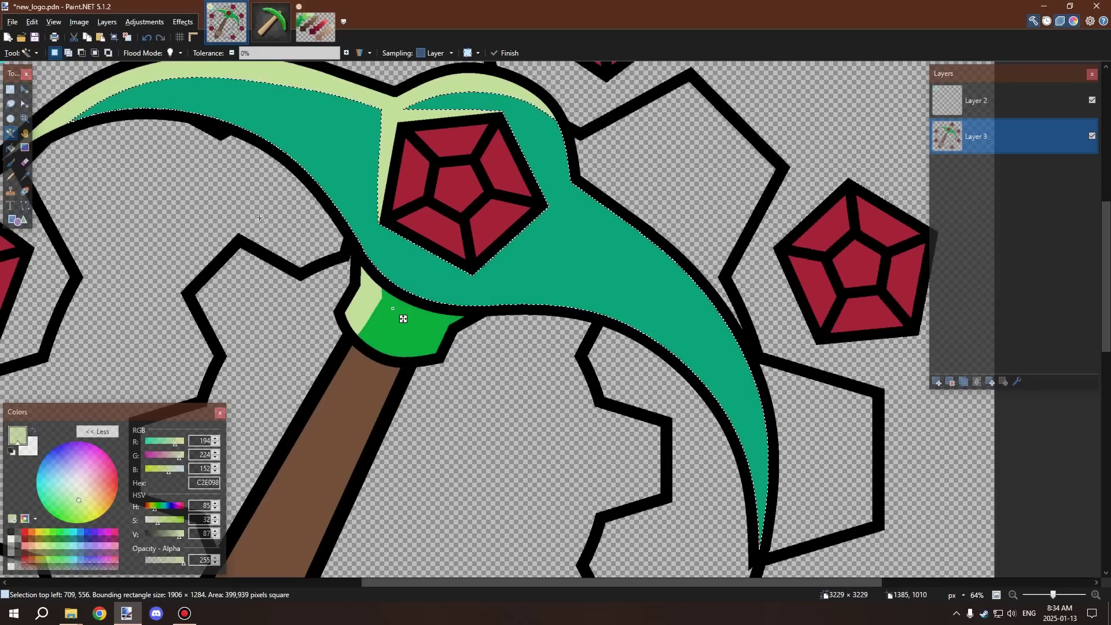
click(25, 206)
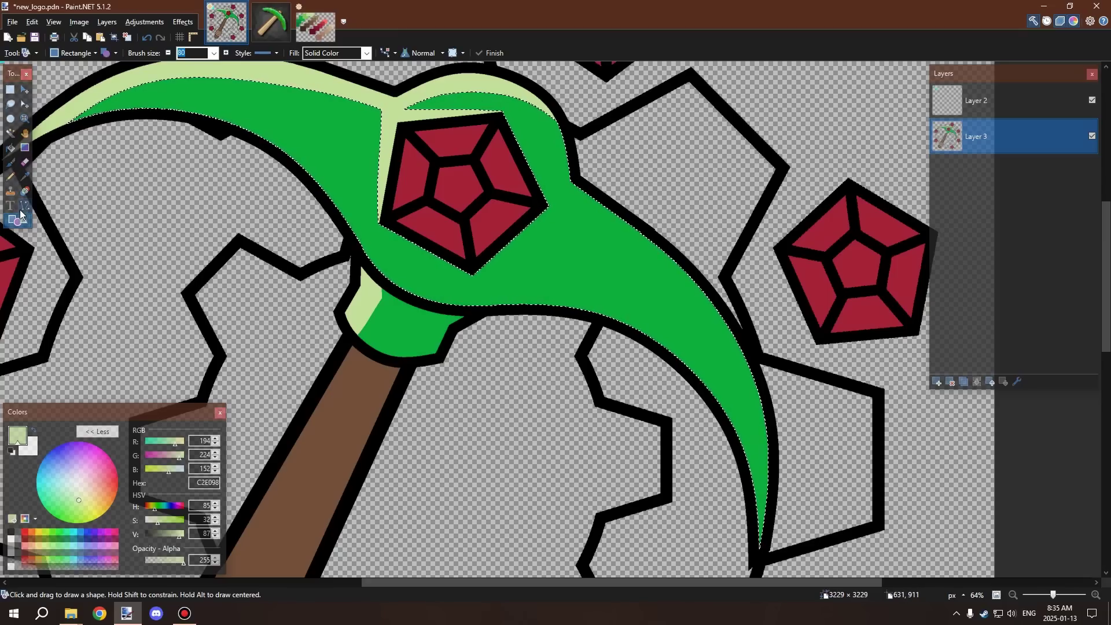
drag(388, 277, 319, 195)
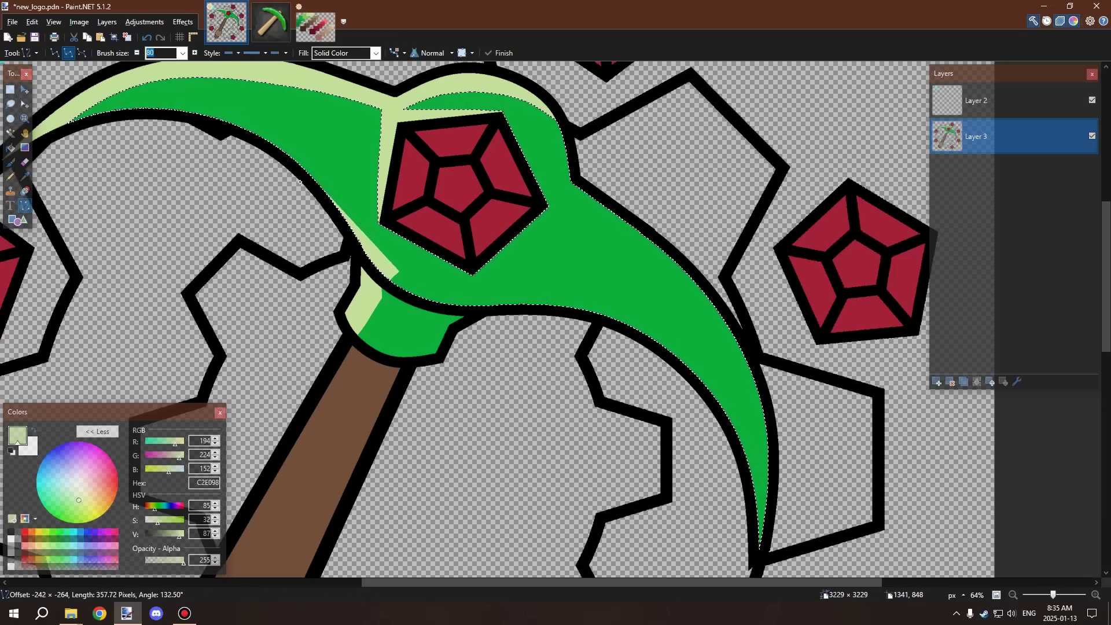
Stretch the line to about 536 px by extending its lower end along the collar and bend its middle toward the black outline
scroll(397, 293, up, 3)
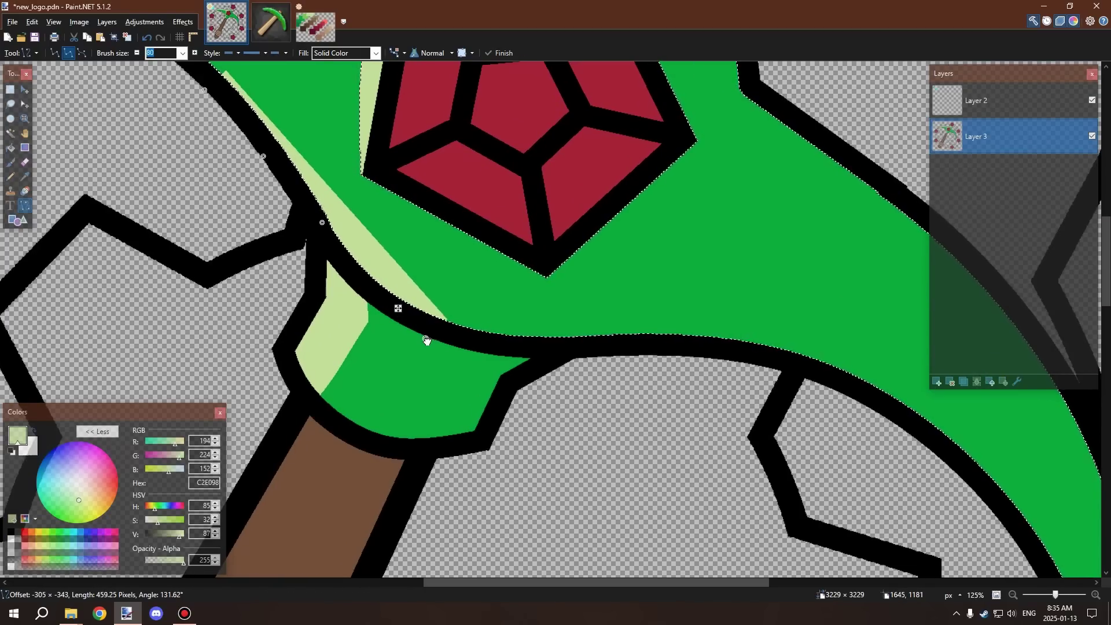
drag(420, 338, 443, 346)
drag(324, 226, 304, 231)
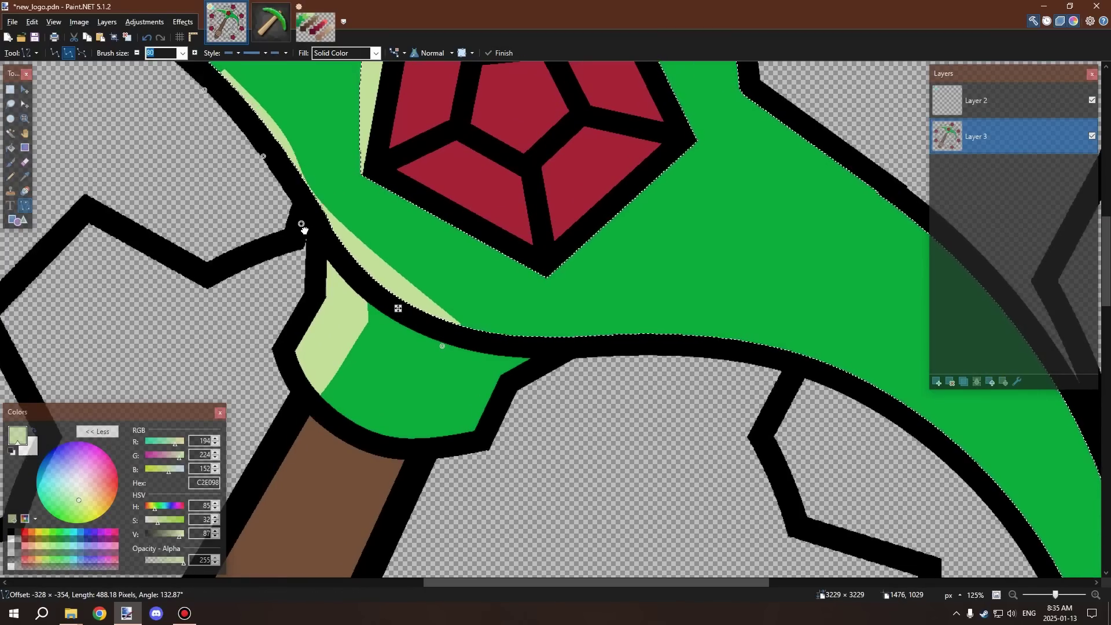
scroll(314, 223, down, 1)
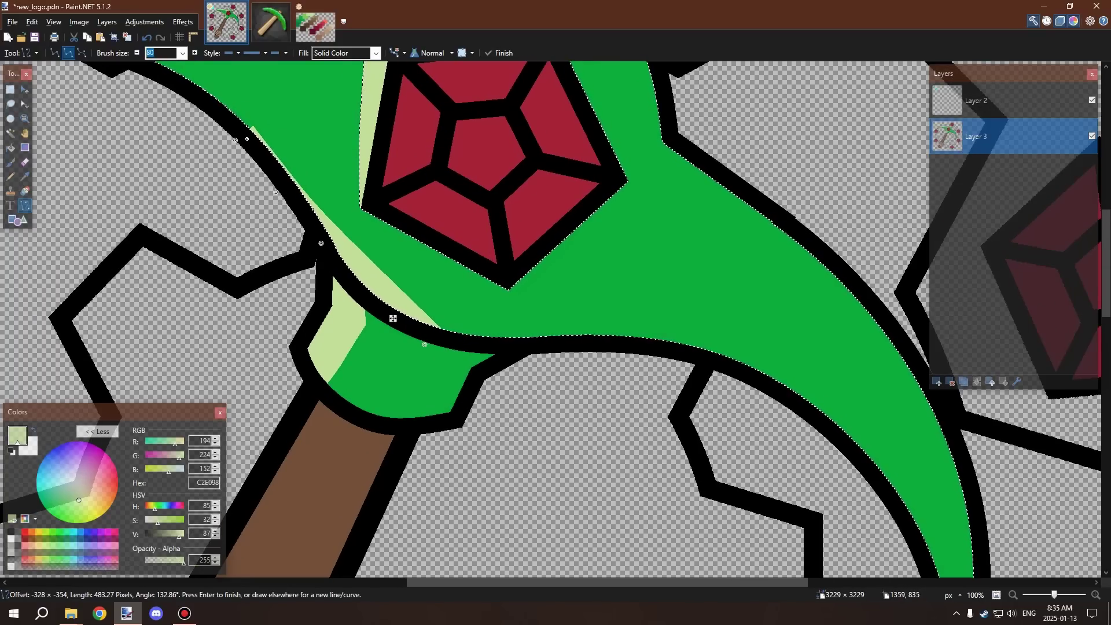
key(Return)
key(ctrl+z)
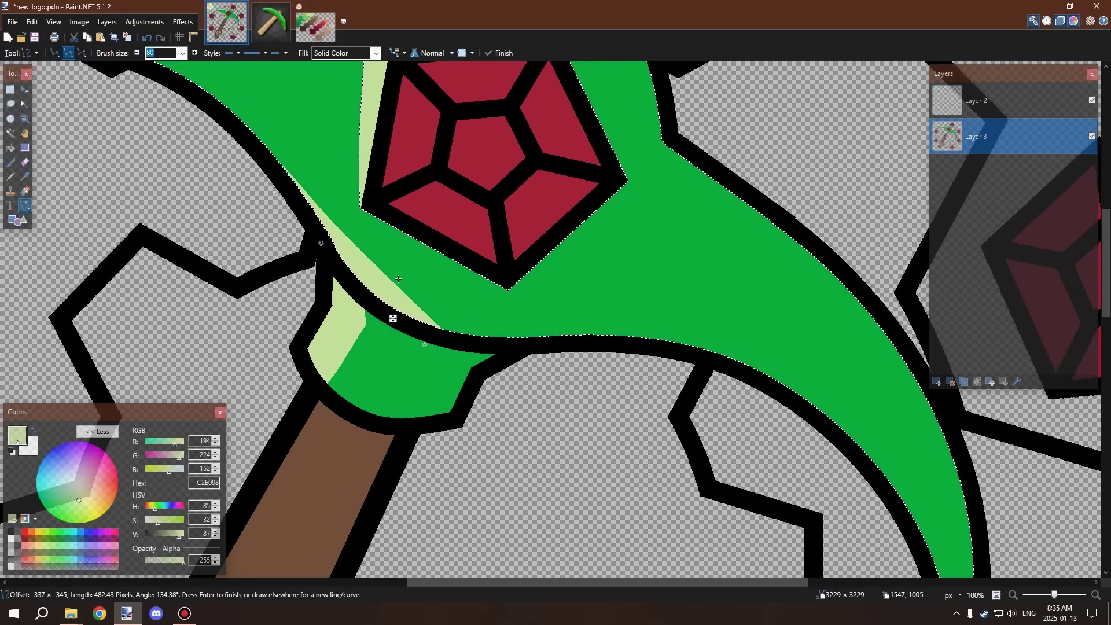
drag(321, 244, 318, 248)
drag(425, 344, 454, 356)
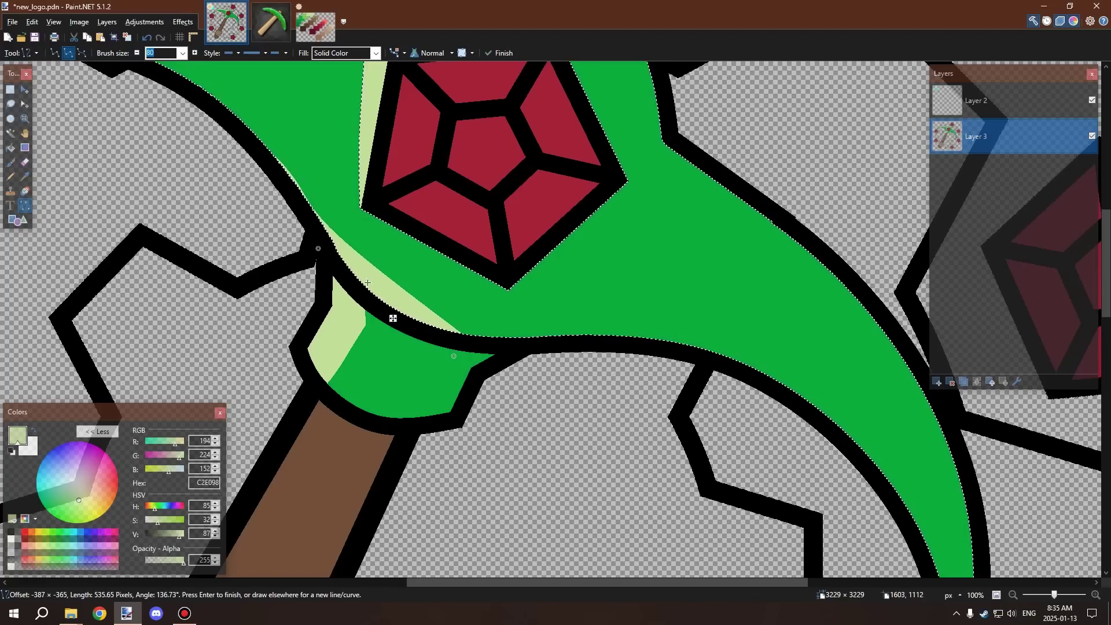
Smooth the highlight's bend above the collar against the outline and move its upper end outward, giving a curve about 542 px long
scroll(365, 273, up, 1)
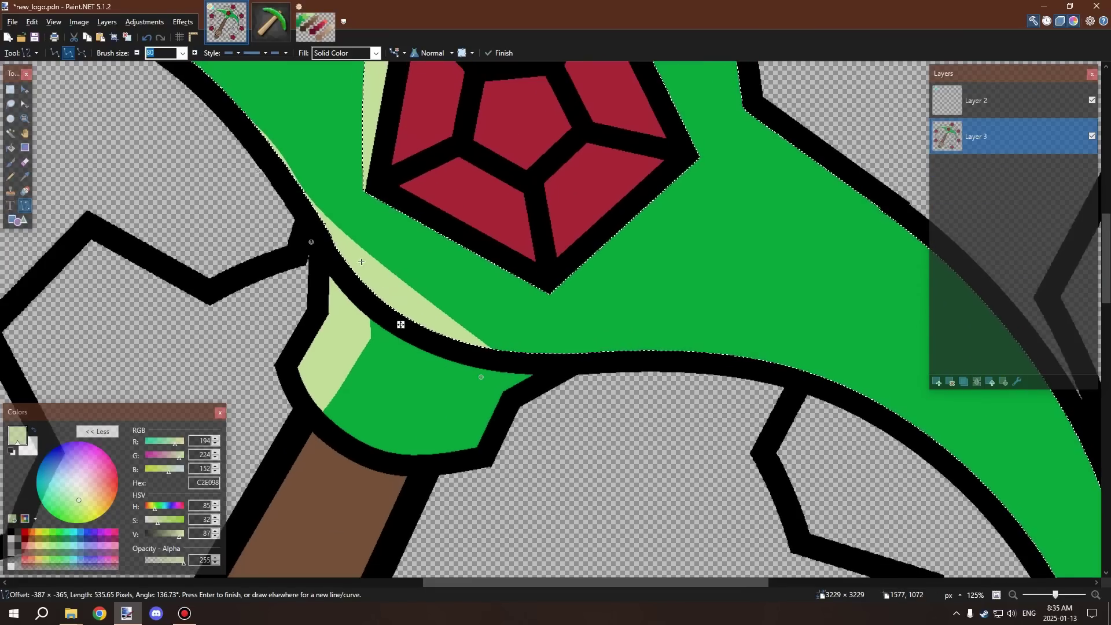
drag(339, 274, 340, 275)
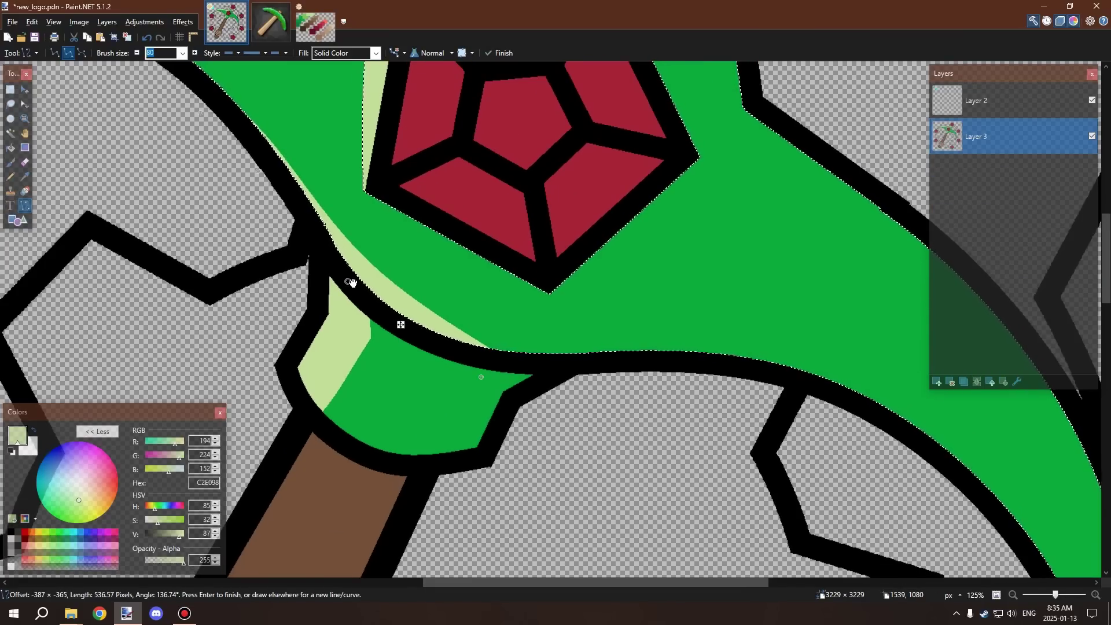
scroll(351, 282, up, 1)
scroll(310, 240, left, 1)
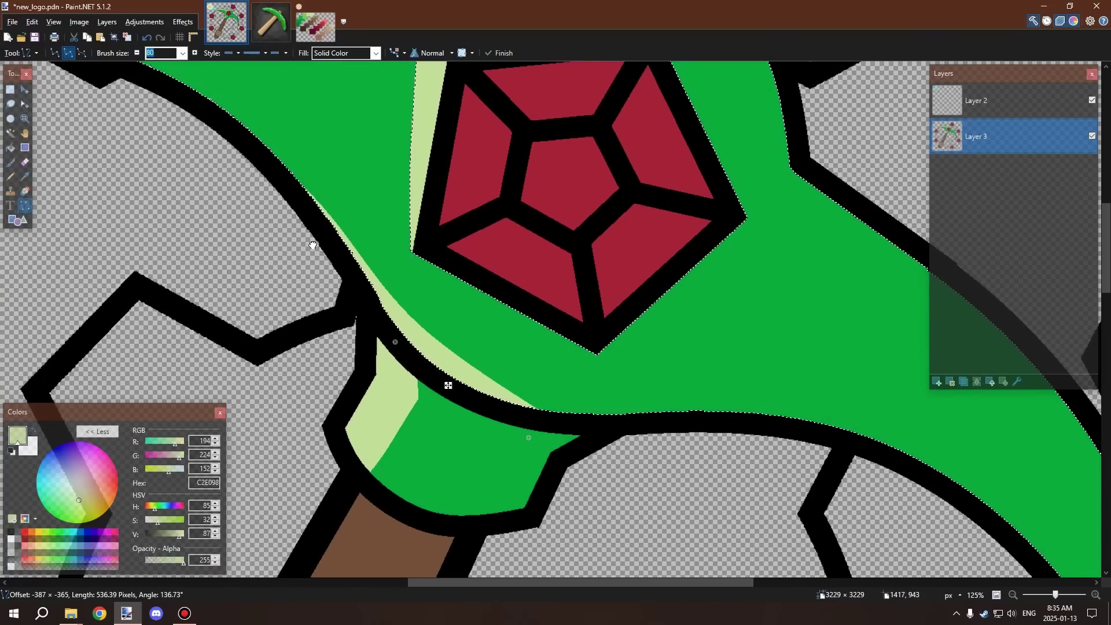
scroll(290, 214, down, 1)
scroll(260, 184, up, 1)
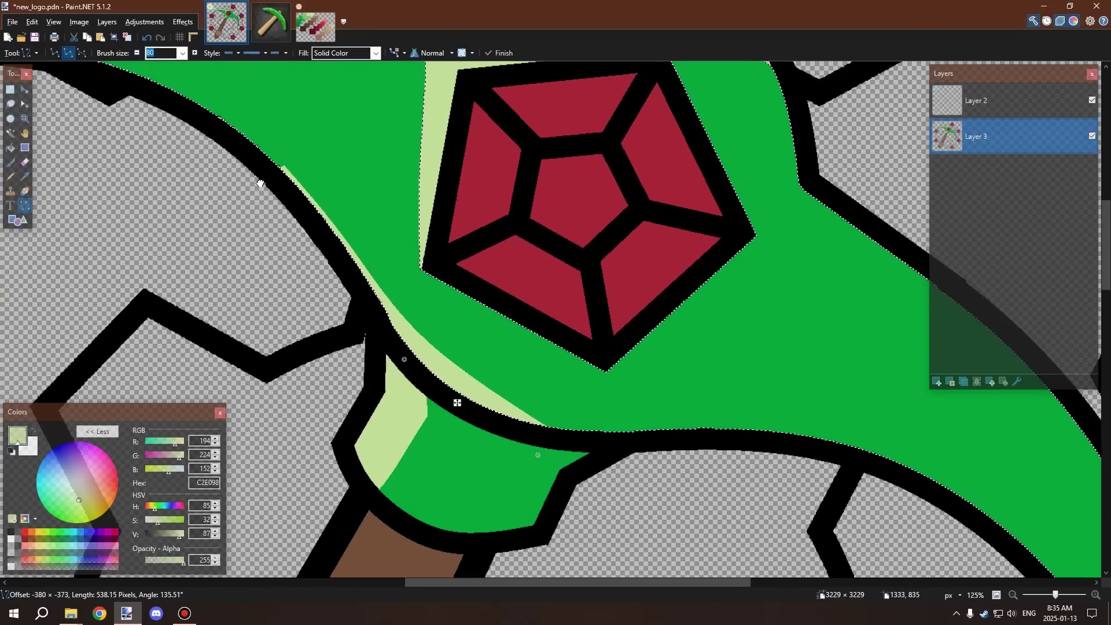
drag(260, 184, 250, 188)
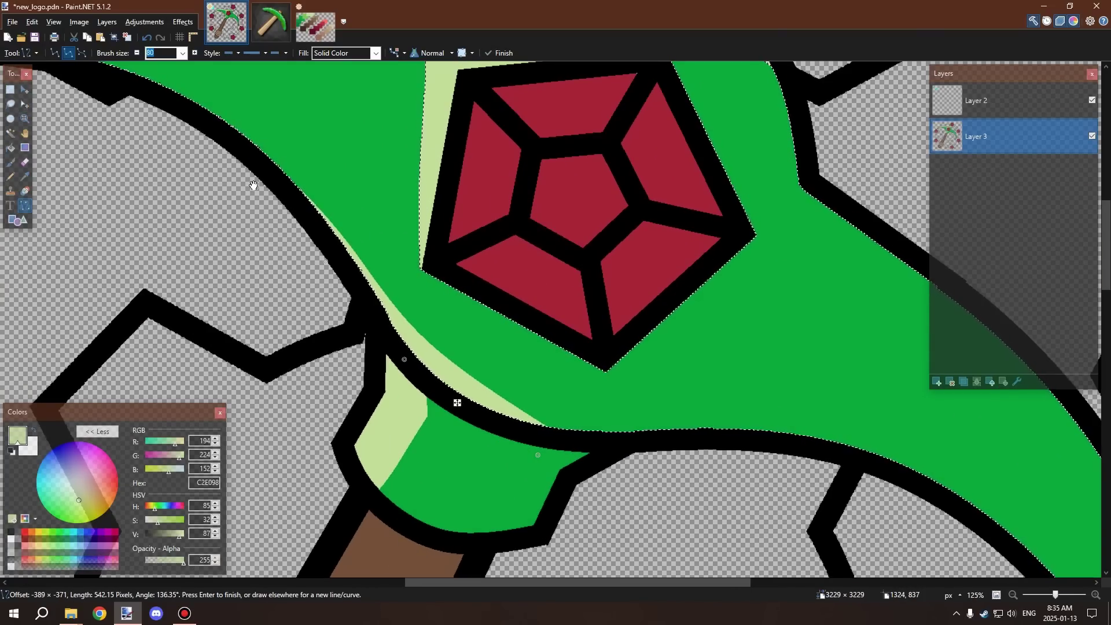
Bend the upper part of the highlight inward so it widens along the head's lower-left edge, giving a curve about 547 px long
scroll(252, 181, down, 2)
scroll(486, 398, up, 1)
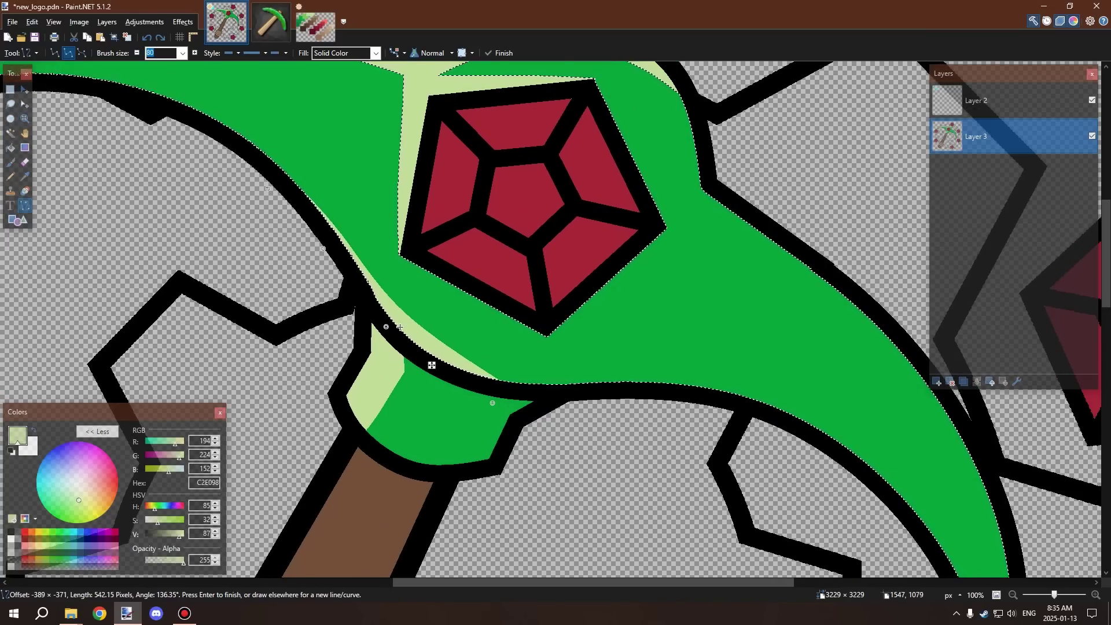
drag(386, 327, 387, 324)
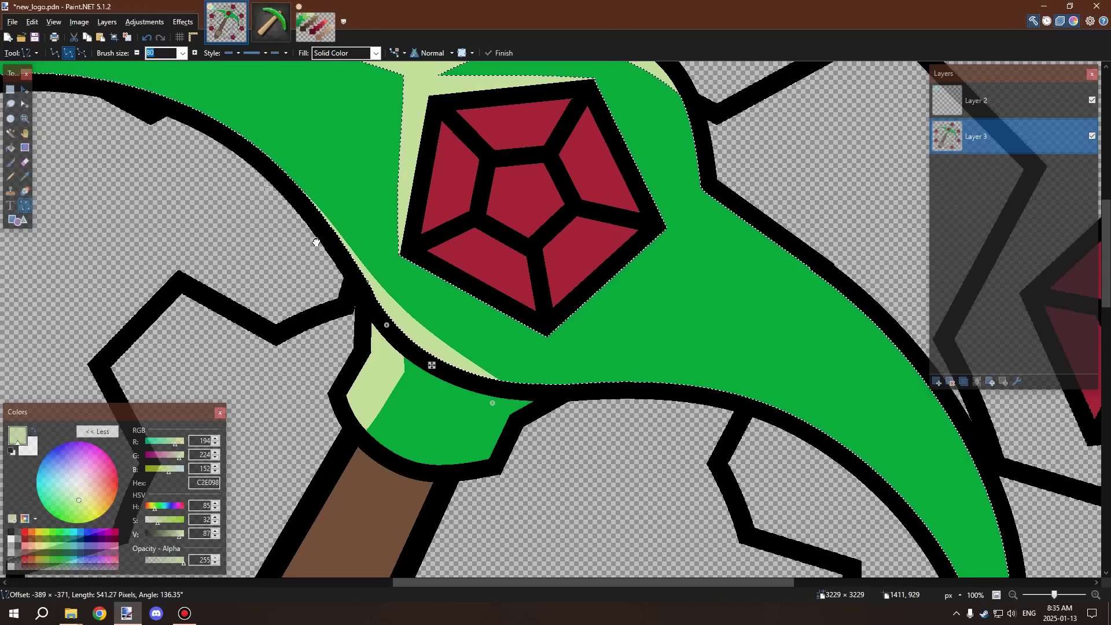
drag(316, 242, 320, 228)
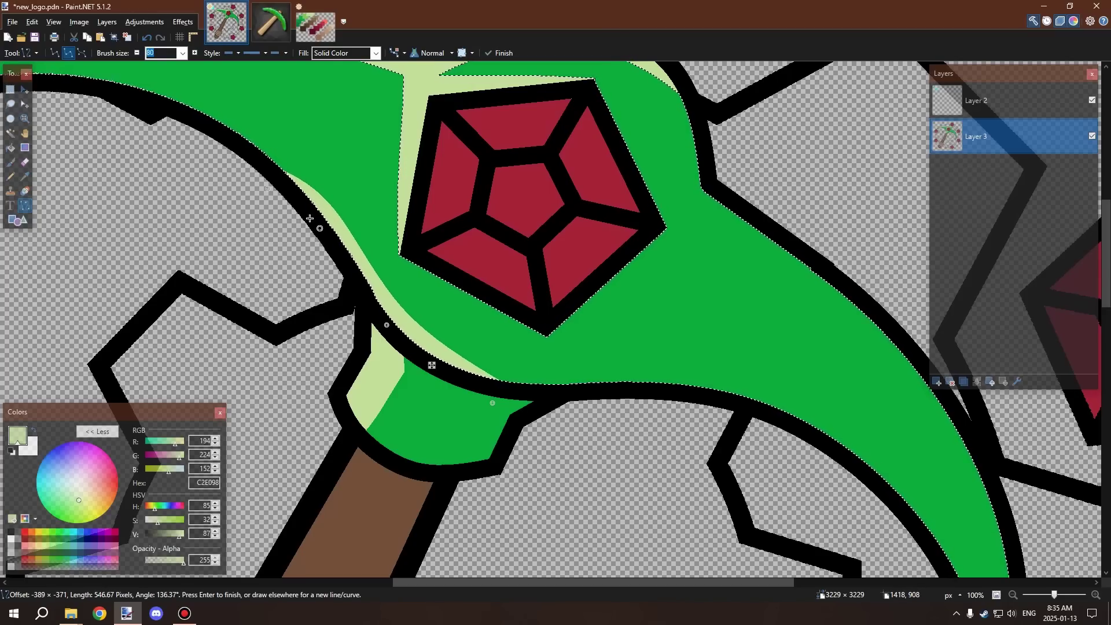
Extend the highlight curve to about 582 px along the head's lower-left edge, keeping its upper end tapered into the outline
scroll(263, 187, up, 4)
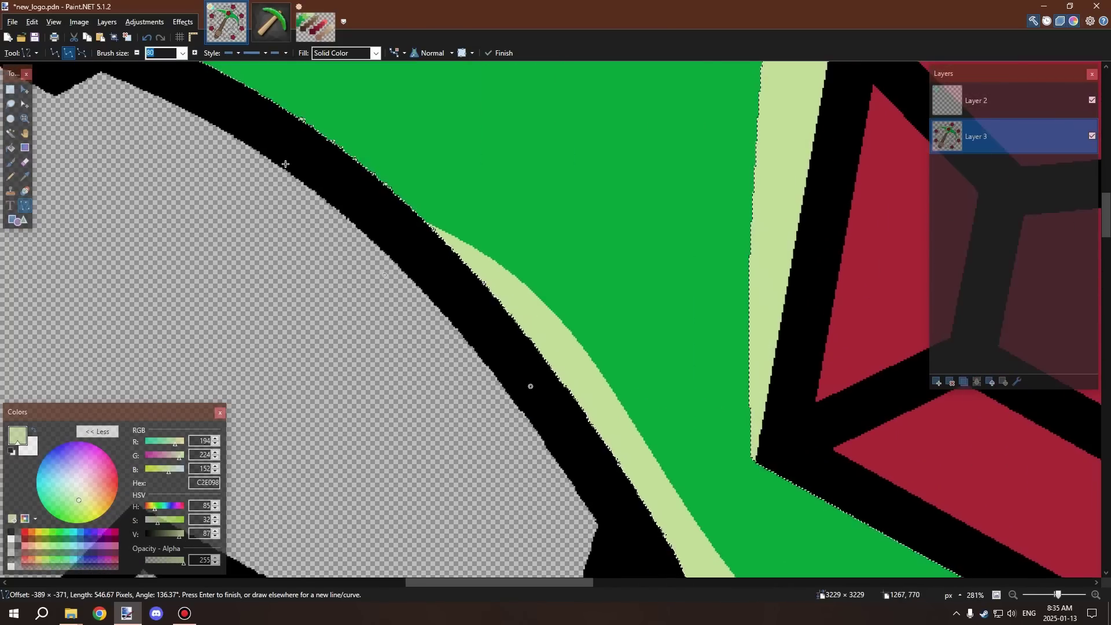
scroll(324, 166, down, 1)
scroll(324, 167, down, 3)
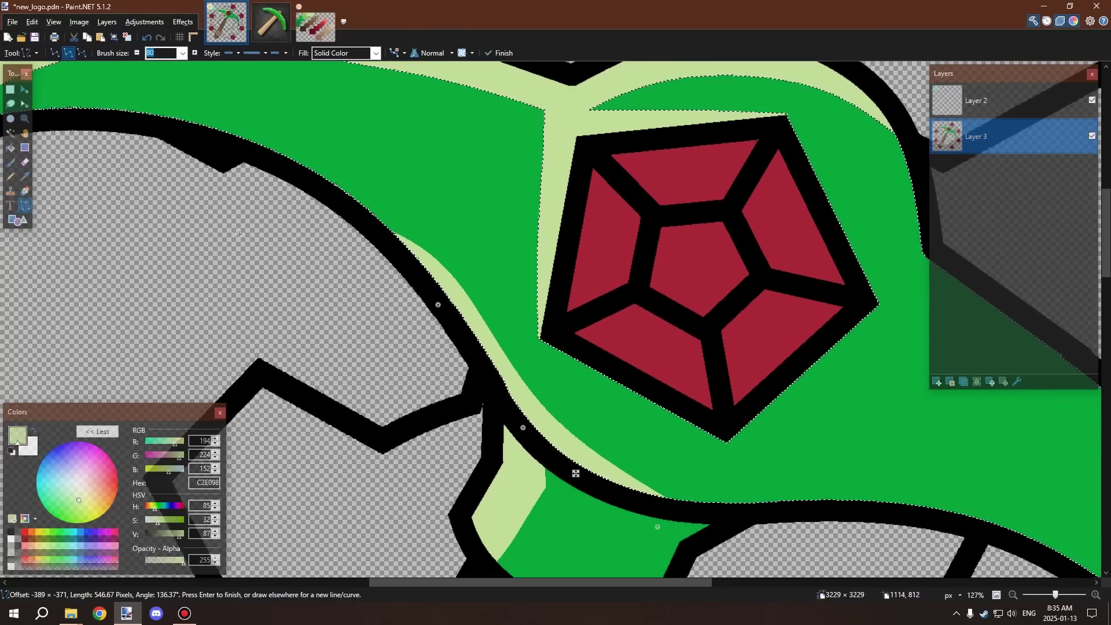
scroll(370, 217, down, 2)
scroll(343, 238, up, 3)
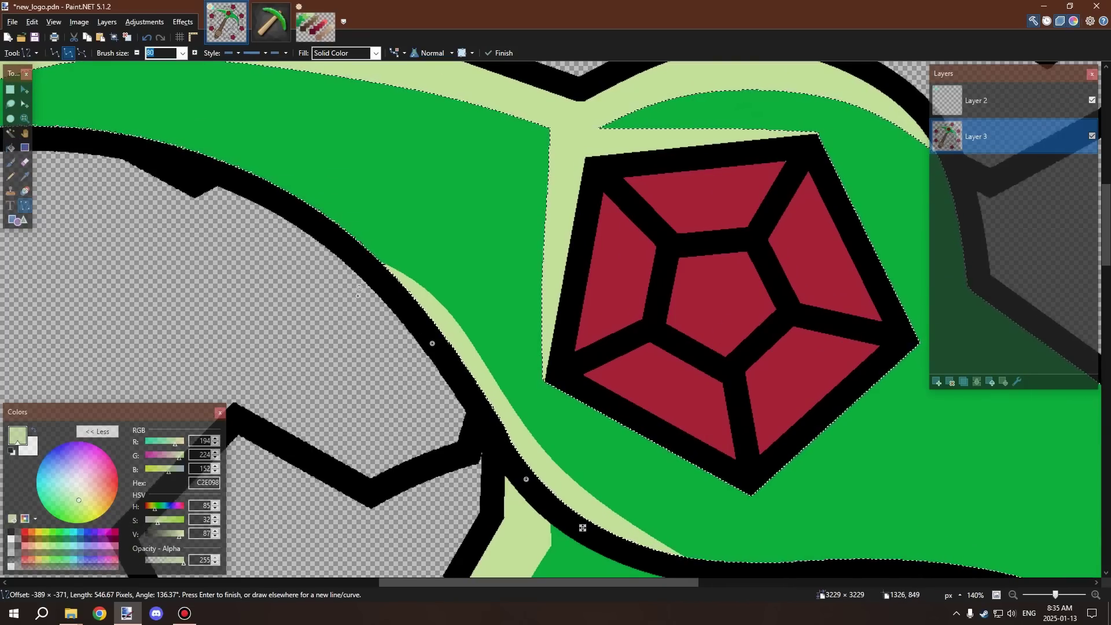
key(Return)
drag(582, 516, 338, 264)
scroll(552, 468, down, 3)
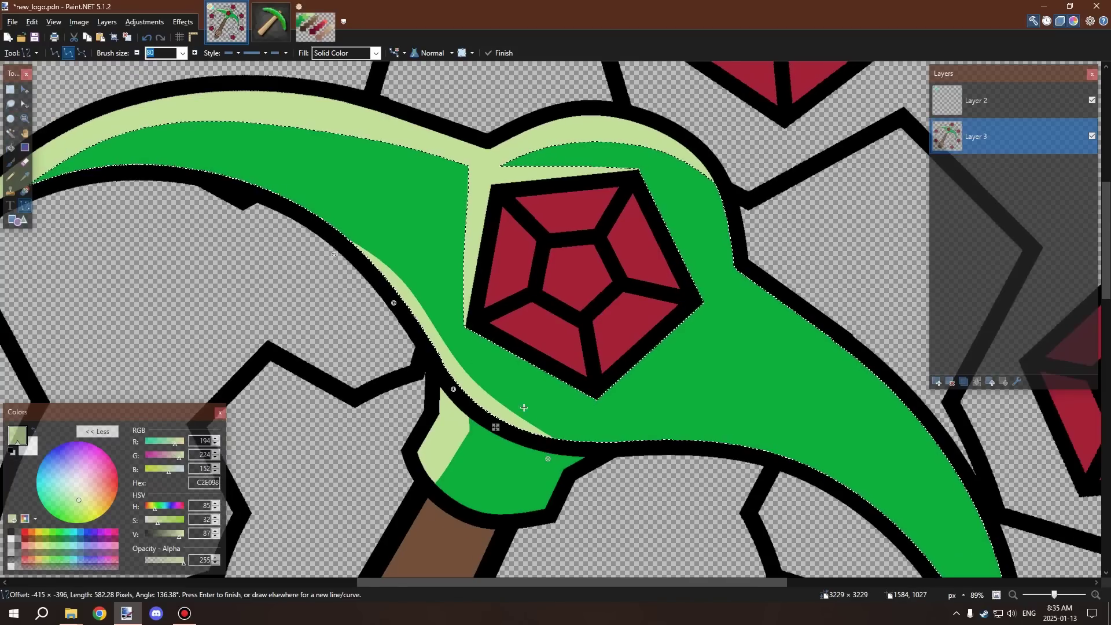
Lengthen the curve's lower end to about 603 px, adjust its upper bend, and finish the highlight above the collar
scroll(552, 468, up, 2)
drag(559, 480, 568, 483)
drag(425, 384, 428, 393)
key(Return)
scroll(379, 278, down, 4)
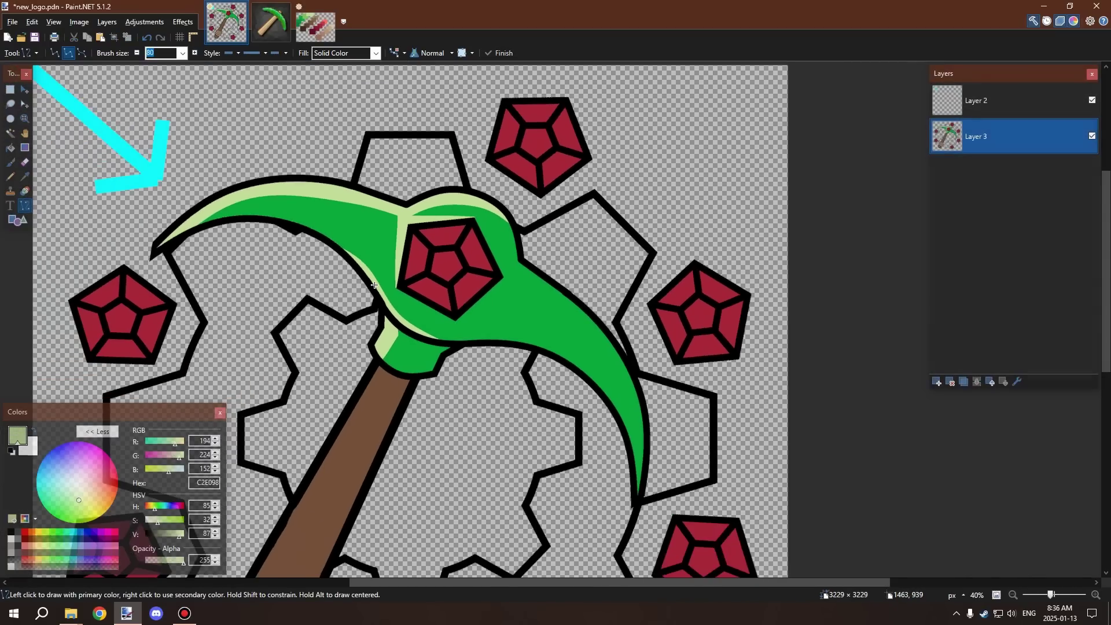
Reopen the highlight curve above the collar, slim its upper bend, widen its lower bend and extend its lower end to about 657 px overall
scroll(379, 278, up, 3)
key(ctrl+z)
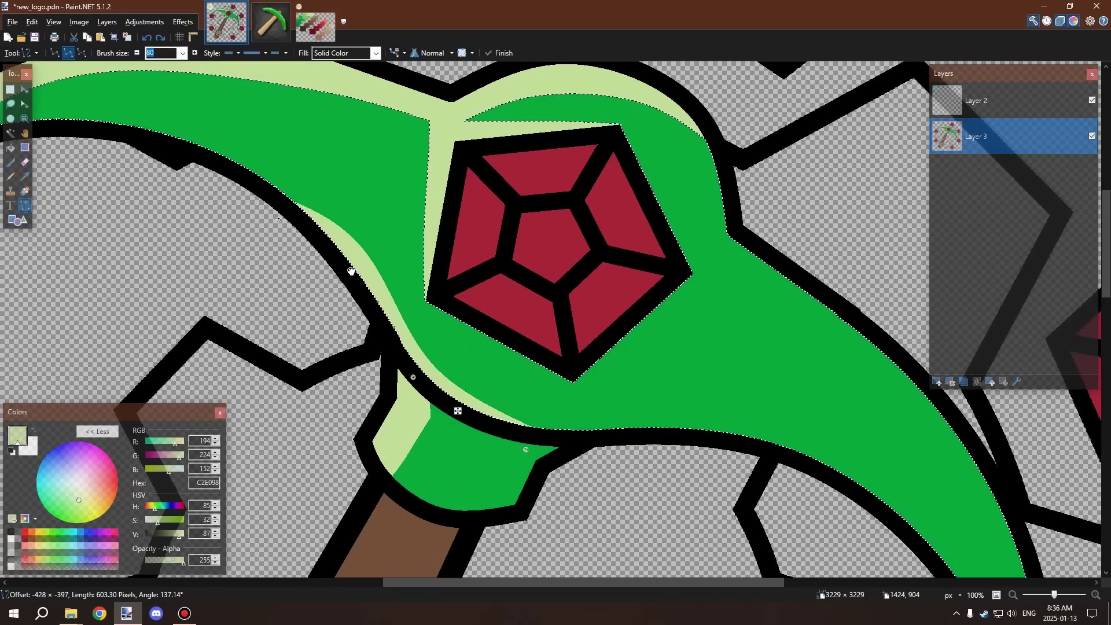
drag(349, 271, 347, 276)
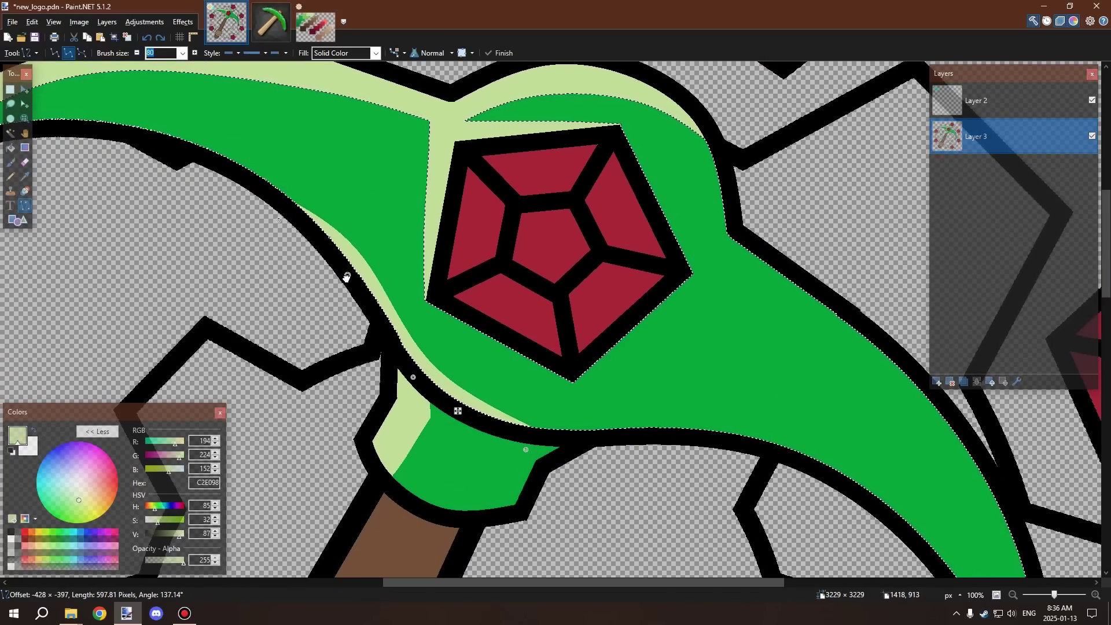
drag(425, 374, 434, 372)
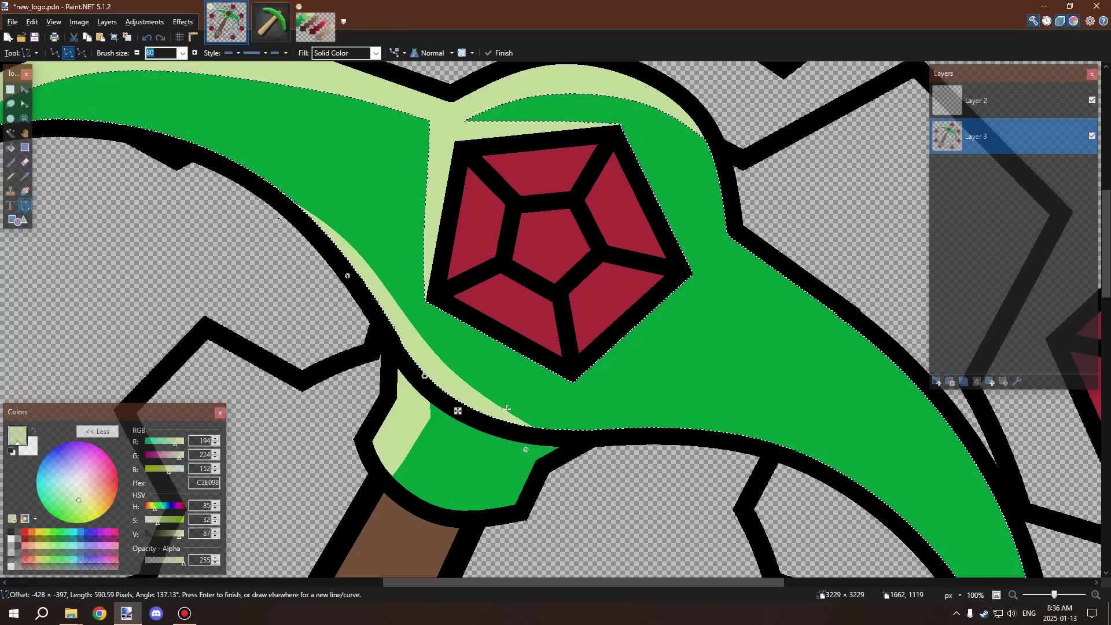
drag(539, 449, 565, 457)
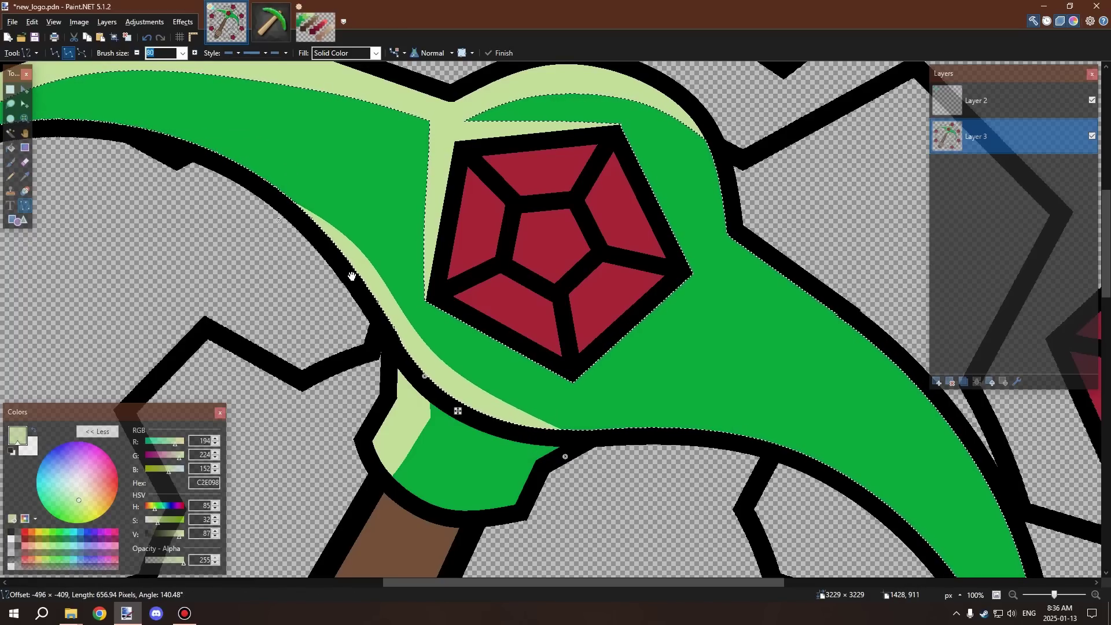
key(Return)
Examine the pickaxe head's highlights at several magnifications against the whole logo
scroll(346, 249, down, 4)
scroll(345, 227, down, 5)
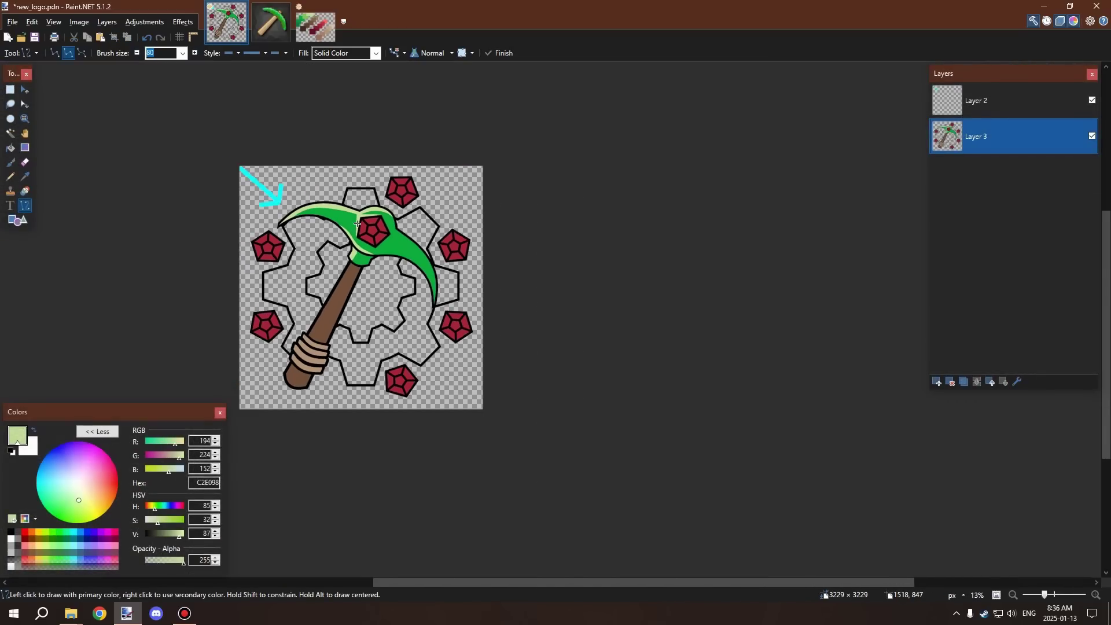
scroll(370, 239, up, 5)
scroll(371, 239, down, 3)
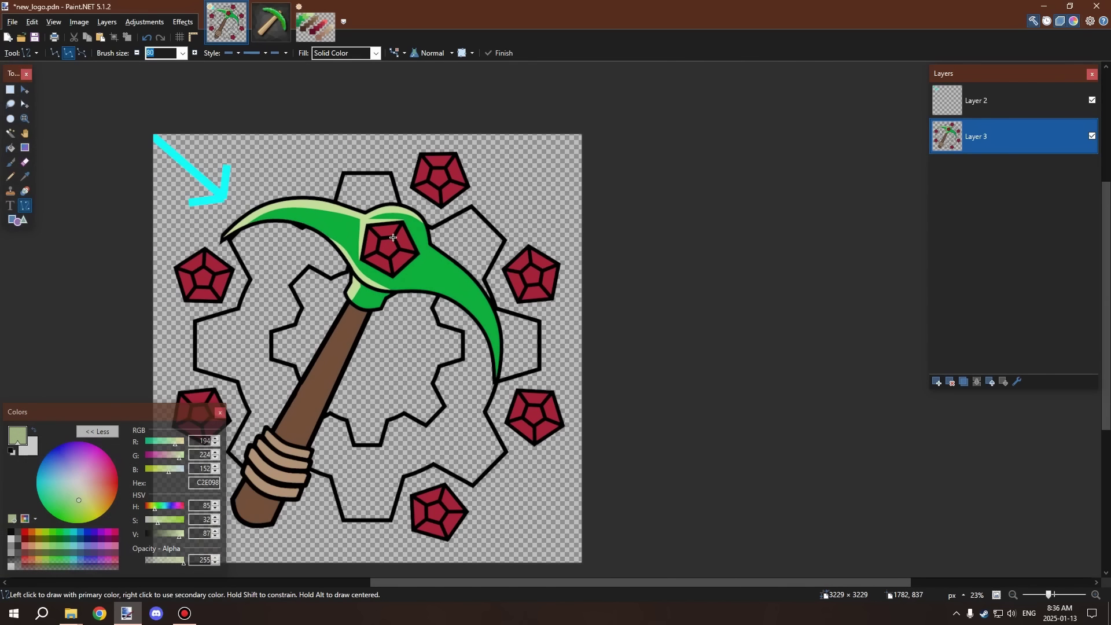
scroll(445, 287, up, 3)
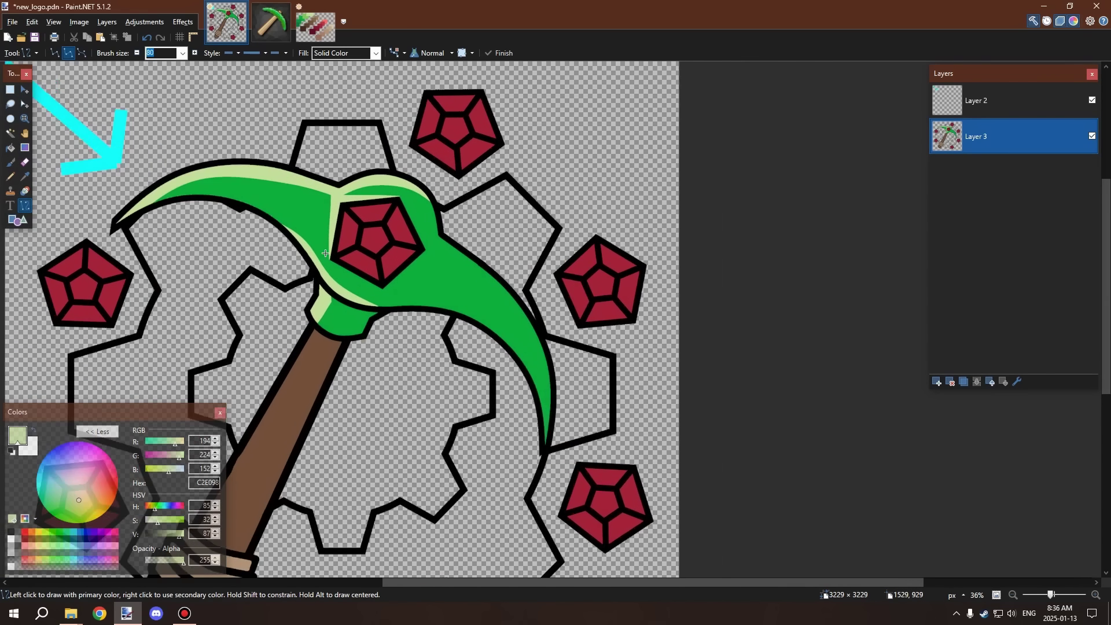
scroll(347, 266, down, 2)
scroll(295, 252, up, 2)
scroll(295, 252, up, 1)
scroll(307, 246, down, 2)
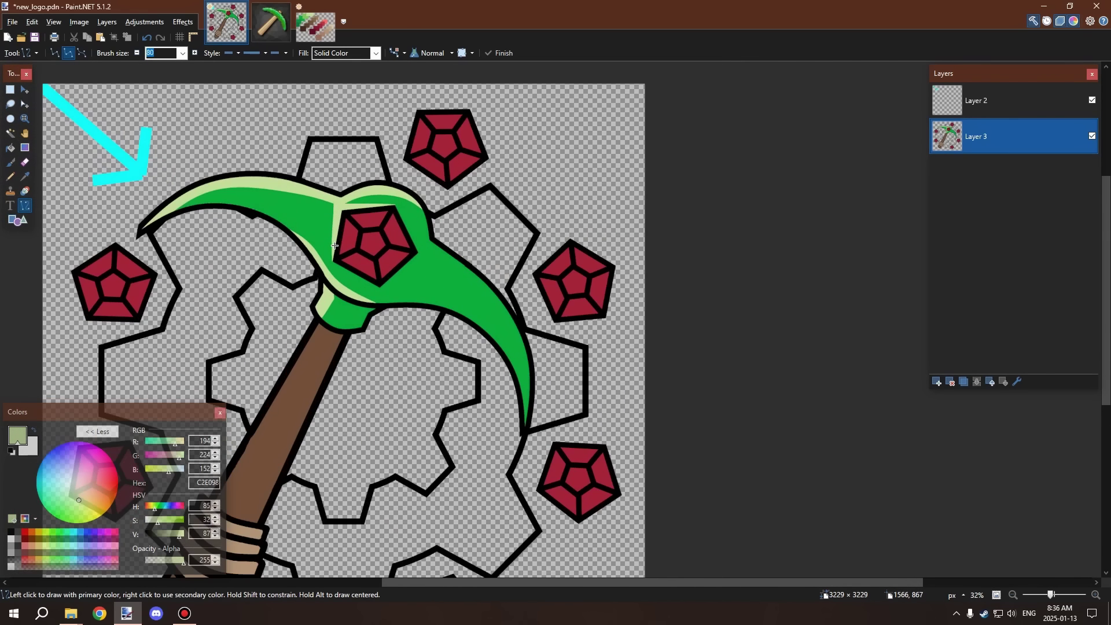
Sample the collar's green as the primary color and select the collar's light green highlight with the Magic Wand for line drawing
scroll(312, 242, up, 6)
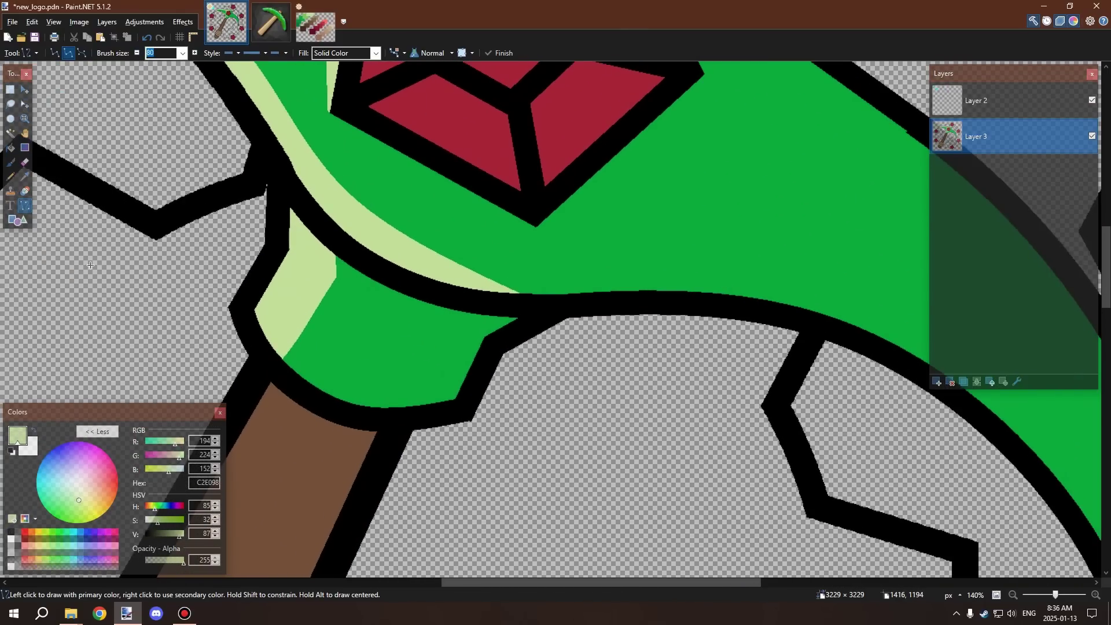
click(25, 177)
click(360, 324)
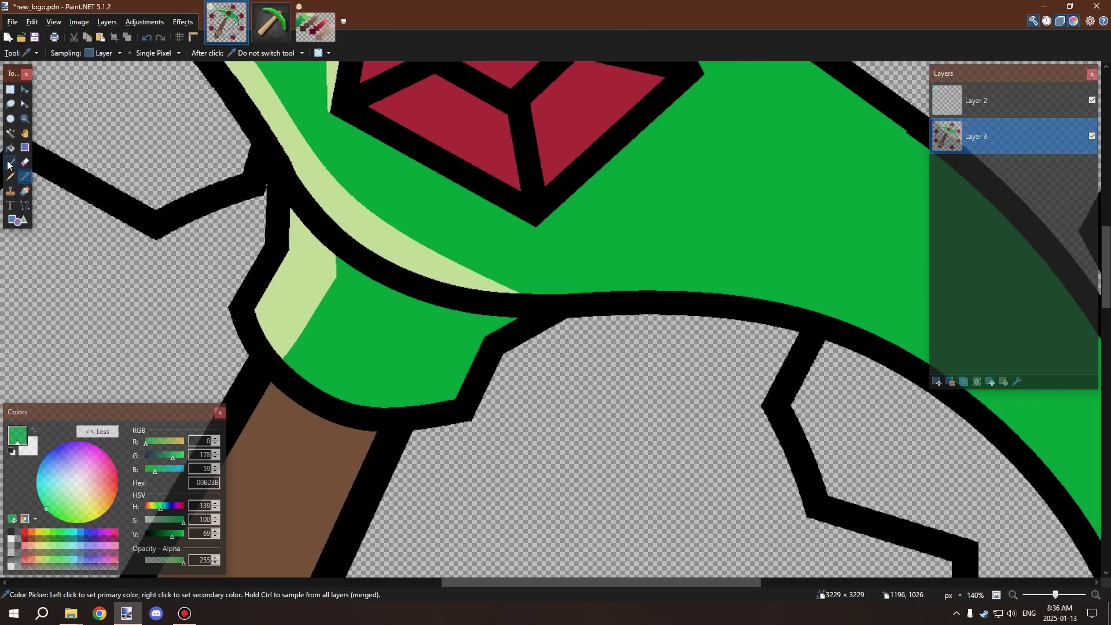
click(11, 133)
click(366, 307)
click(321, 269)
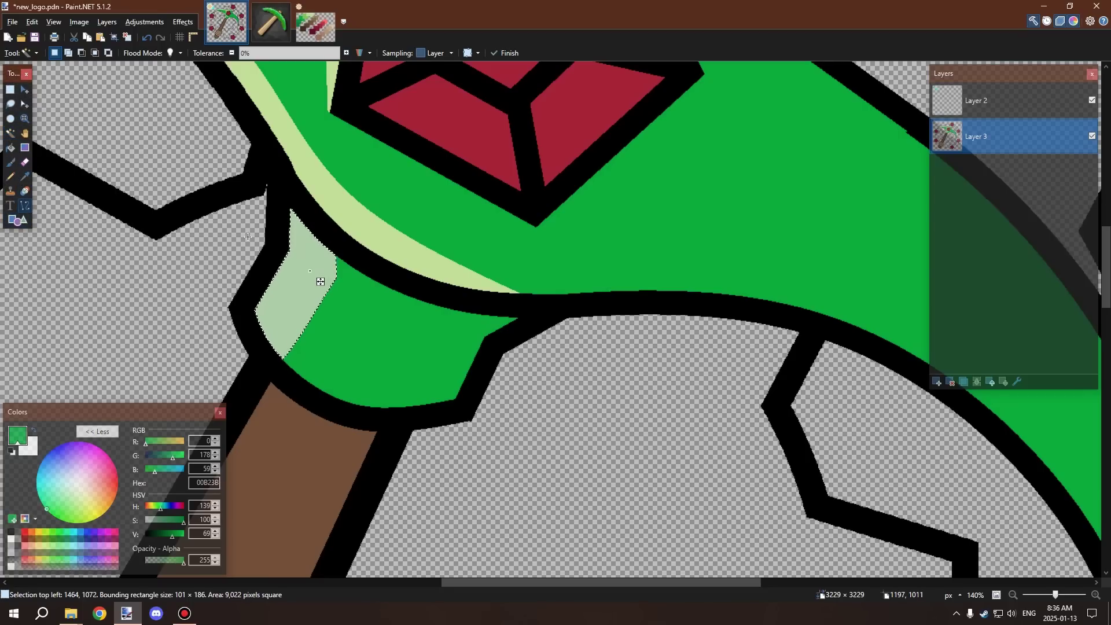
key(o)
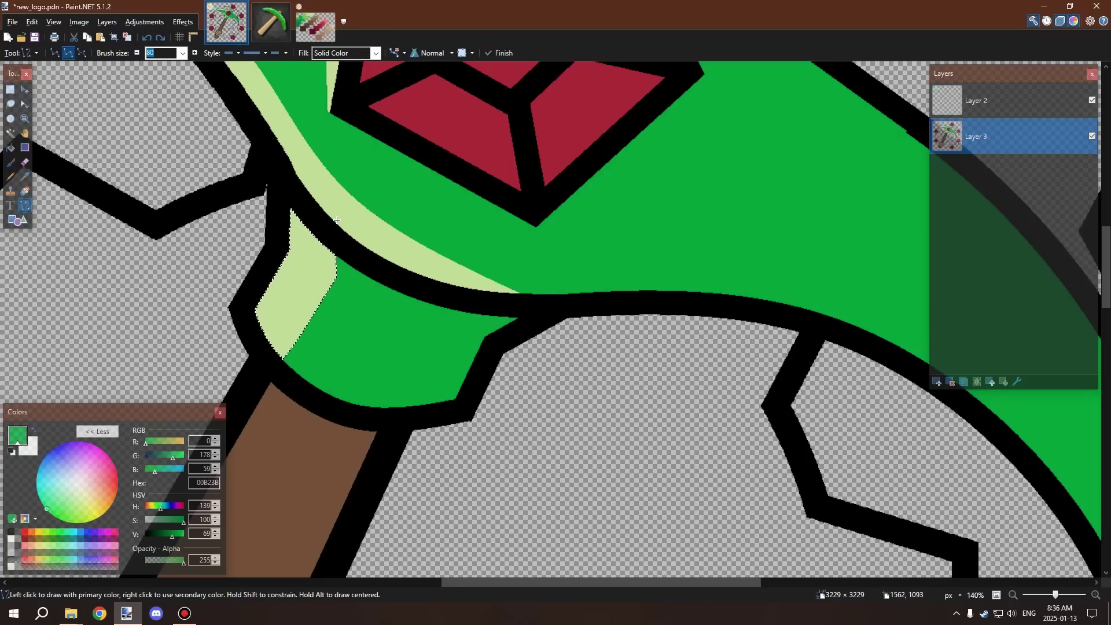
mouse_move(337, 220)
mouse_down()
mouse_move(333, 303)
mouse_move(334, 223)
mouse_up()
key(ctrl+z)
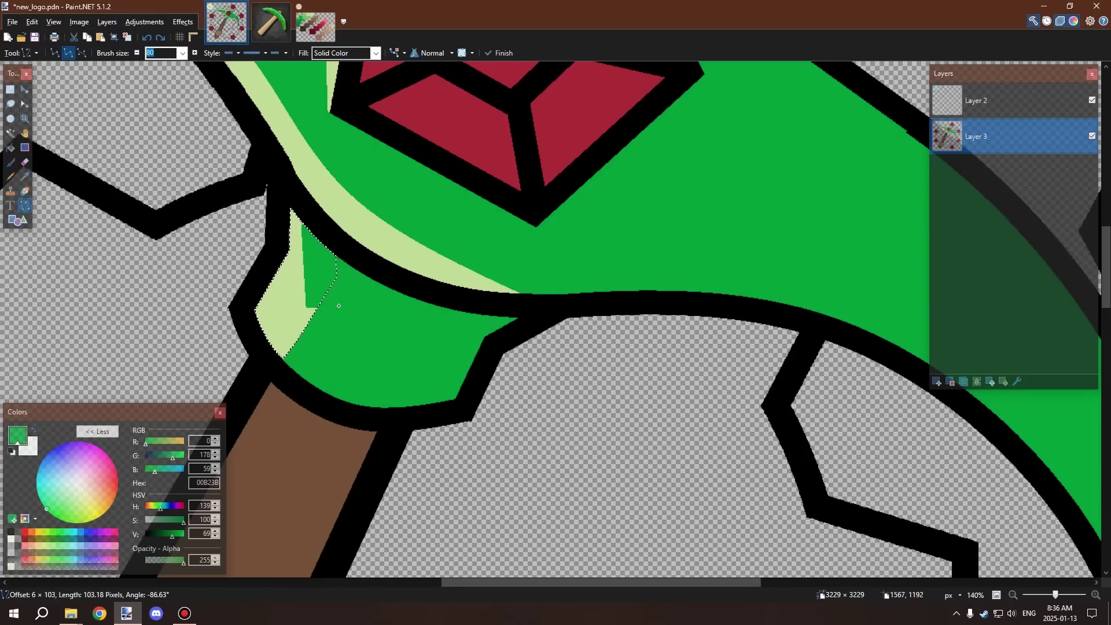
drag(339, 306, 339, 306)
key(ctrl+z)
Trim the inner edge of the collar's highlight with a near-vertical green line inside the selection, and deselect
drag(353, 225, 350, 304)
key(ctrl+d)
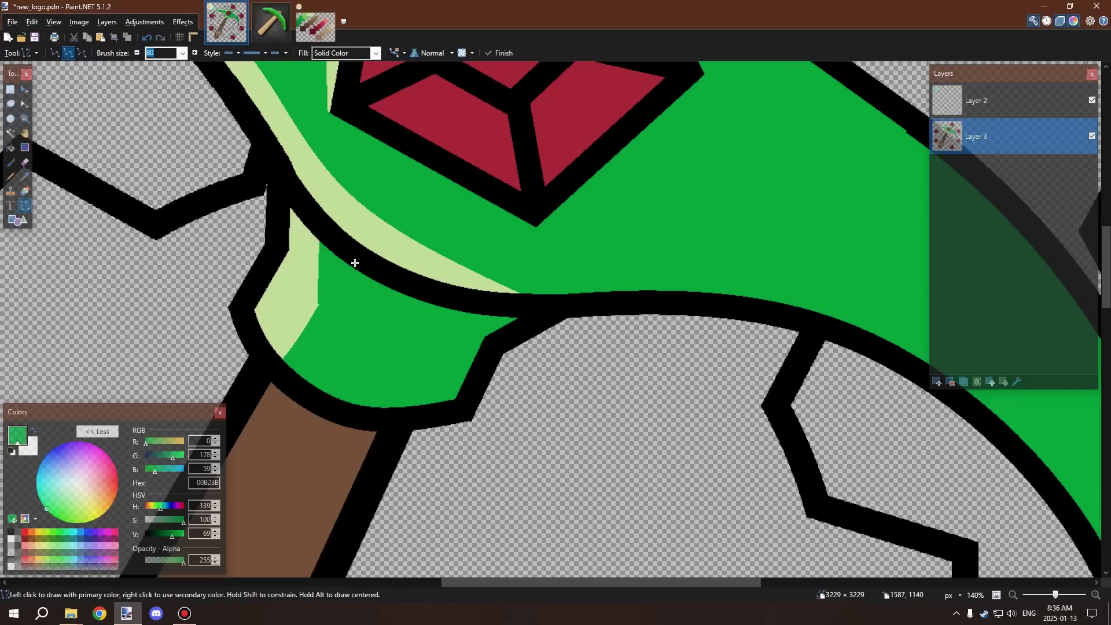
Narrow the pale highlight on the pickaxe collar by drawing a 00B23B green line along its inner edge
drag(355, 262, 290, 366)
key(ctrl+z)
drag(347, 273, 280, 383)
scroll(351, 280, down, 6)
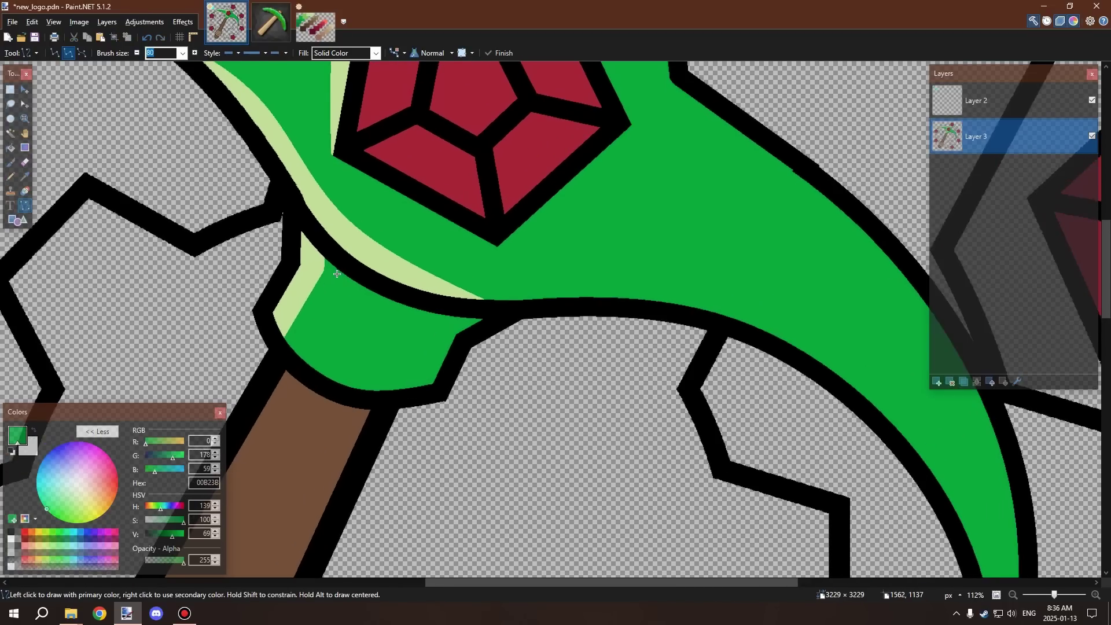
Try a 00B23B green line across the collar beneath the pickaxe head, and undo it
scroll(352, 280, down, 3)
scroll(351, 280, up, 5)
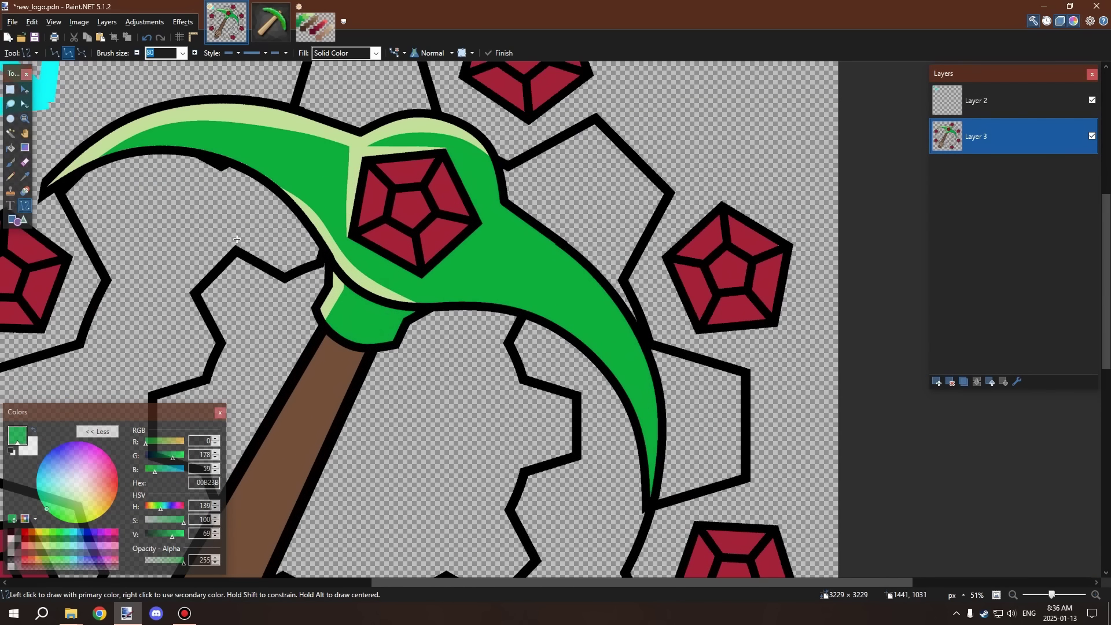
scroll(372, 302, down, 2)
scroll(359, 323, up, 3)
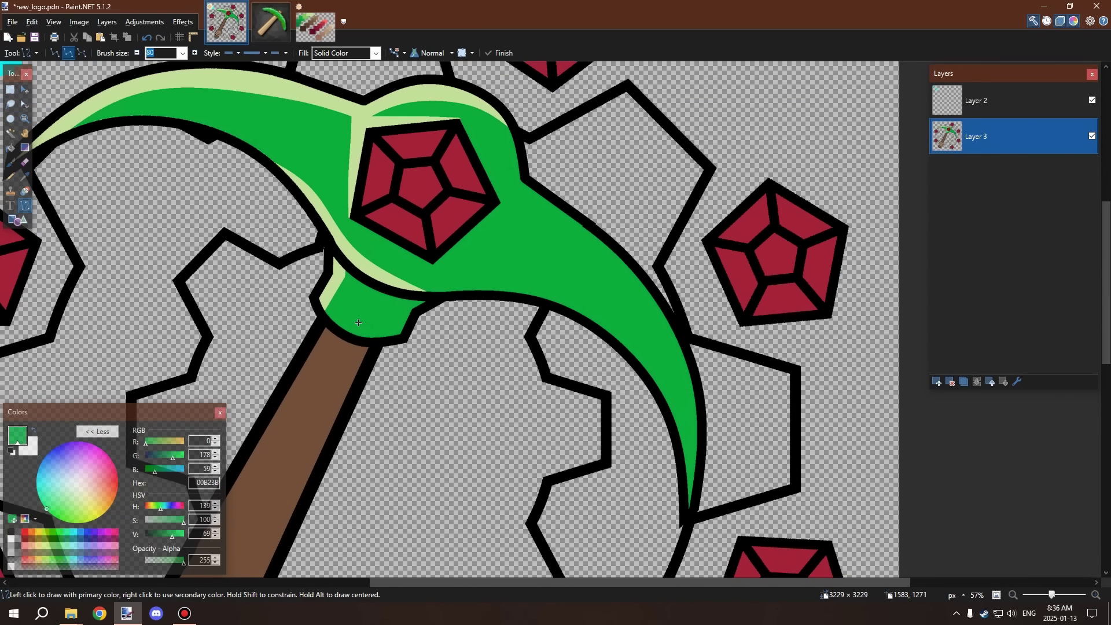
scroll(358, 322, down, 4)
scroll(358, 322, up, 5)
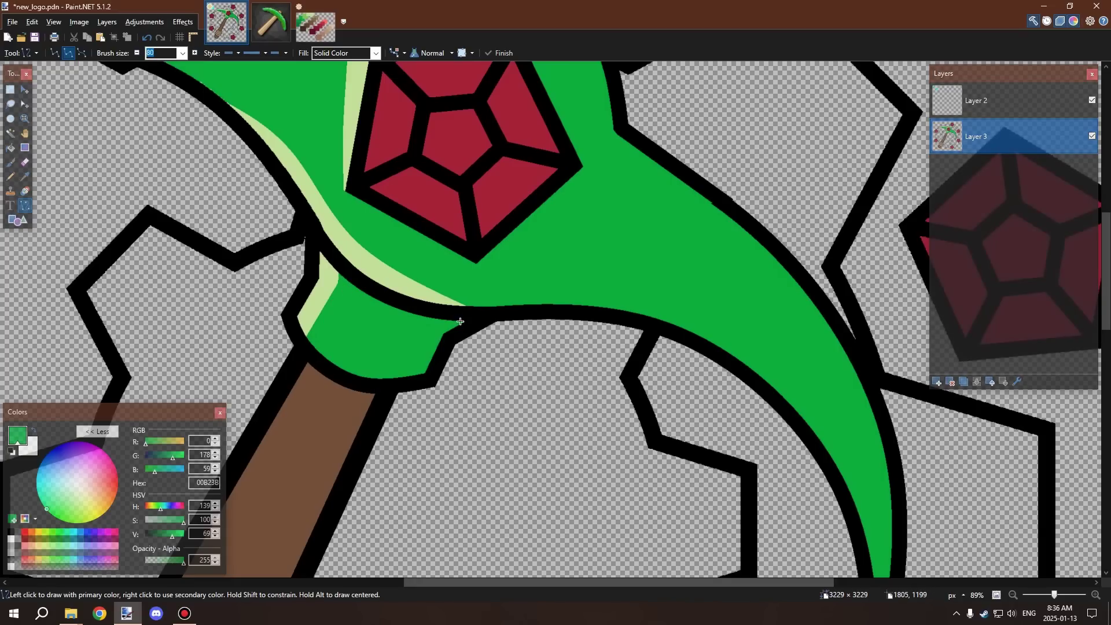
drag(341, 279, 496, 349)
key(ctrl+z)
scroll(309, 320, down, 4)
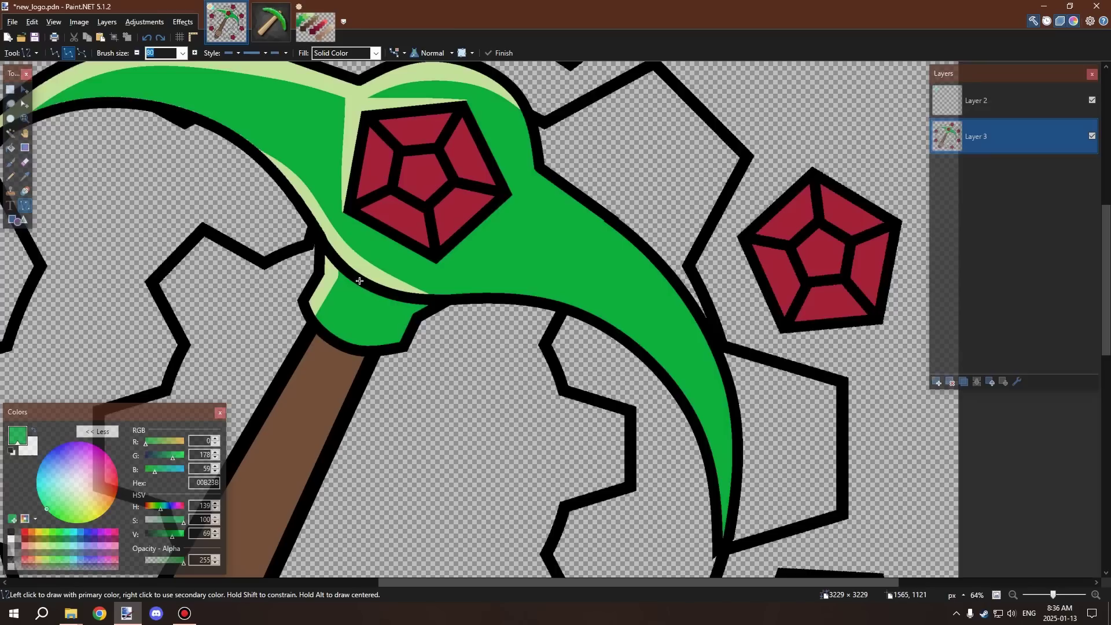
Sample the darkest green, 007F3F, from the colour swatch image and return to the logo image
scroll(416, 296, up, 2)
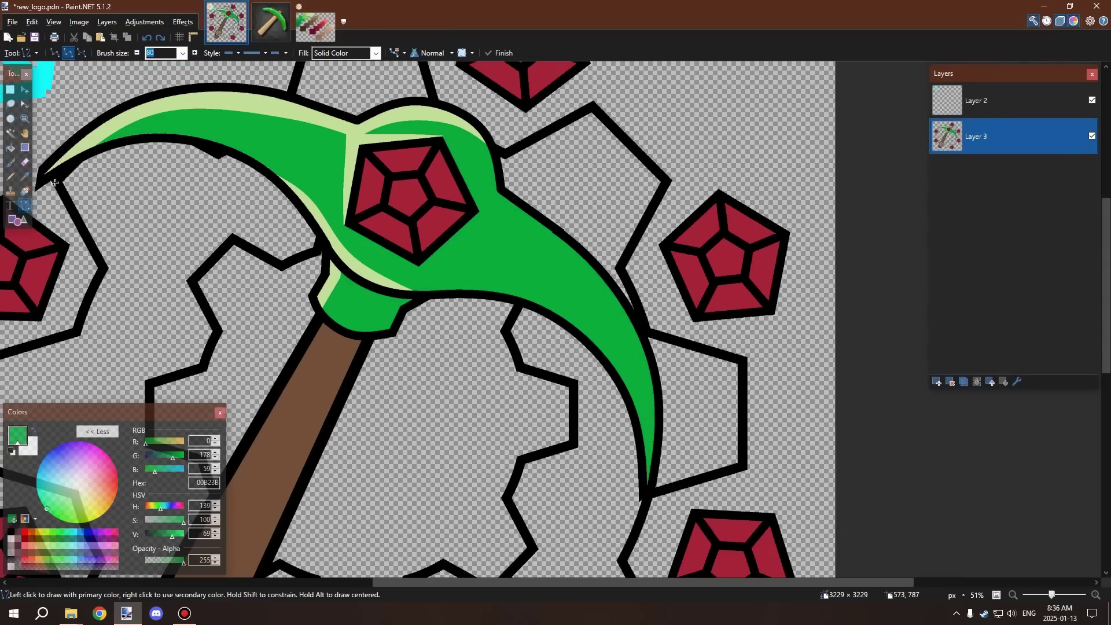
scroll(471, 267, down, 3)
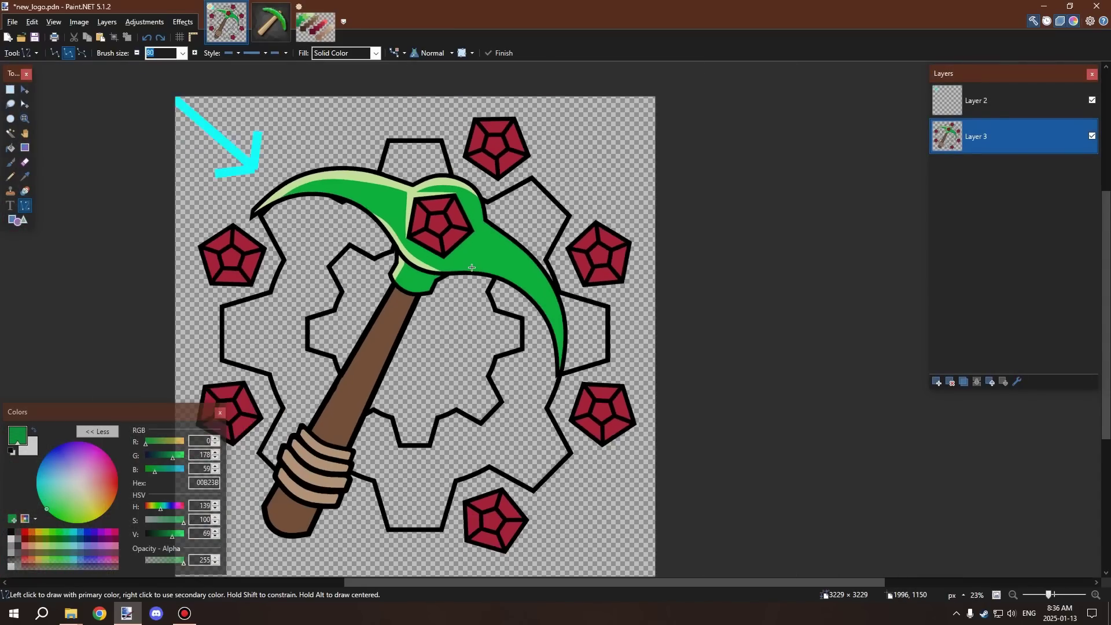
scroll(471, 267, up, 3)
click(316, 27)
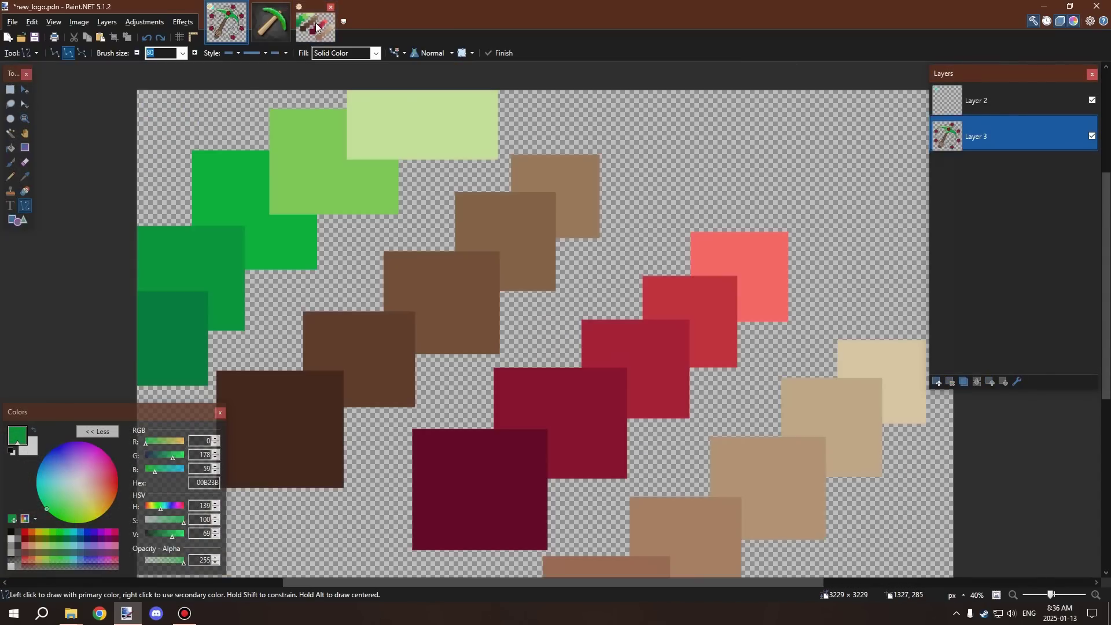
scroll(382, 259, up, 5)
key(k)
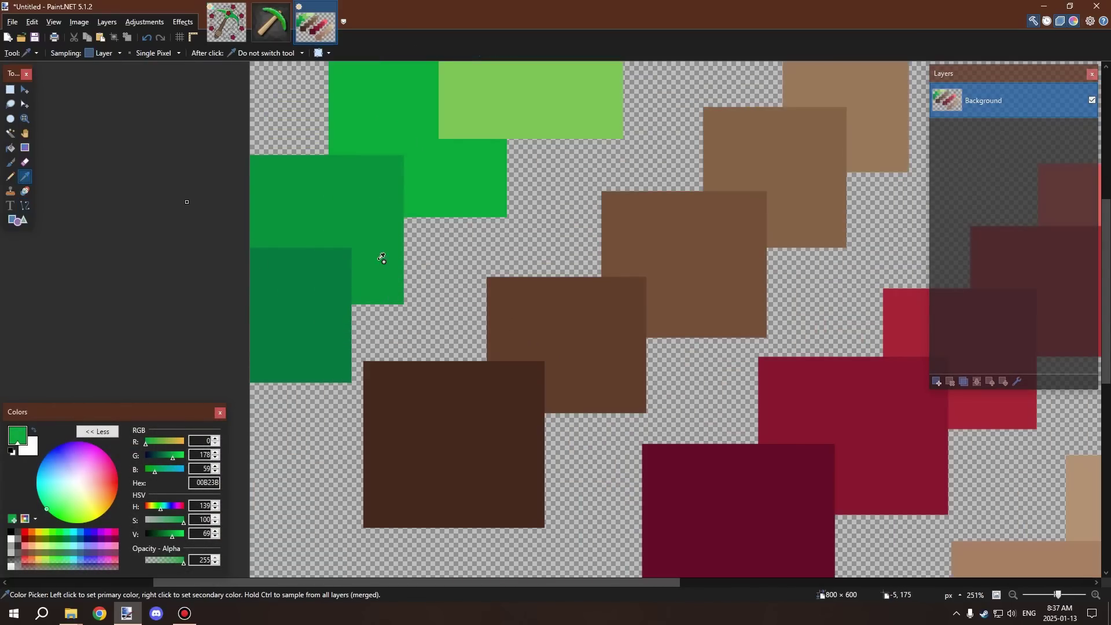
click(299, 276)
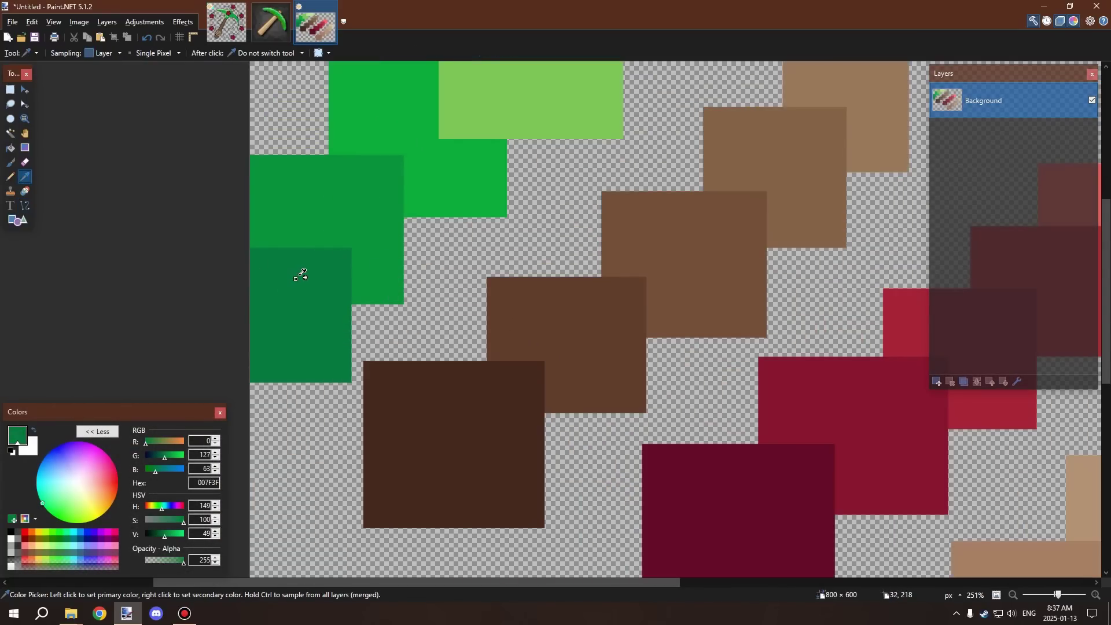
click(270, 23)
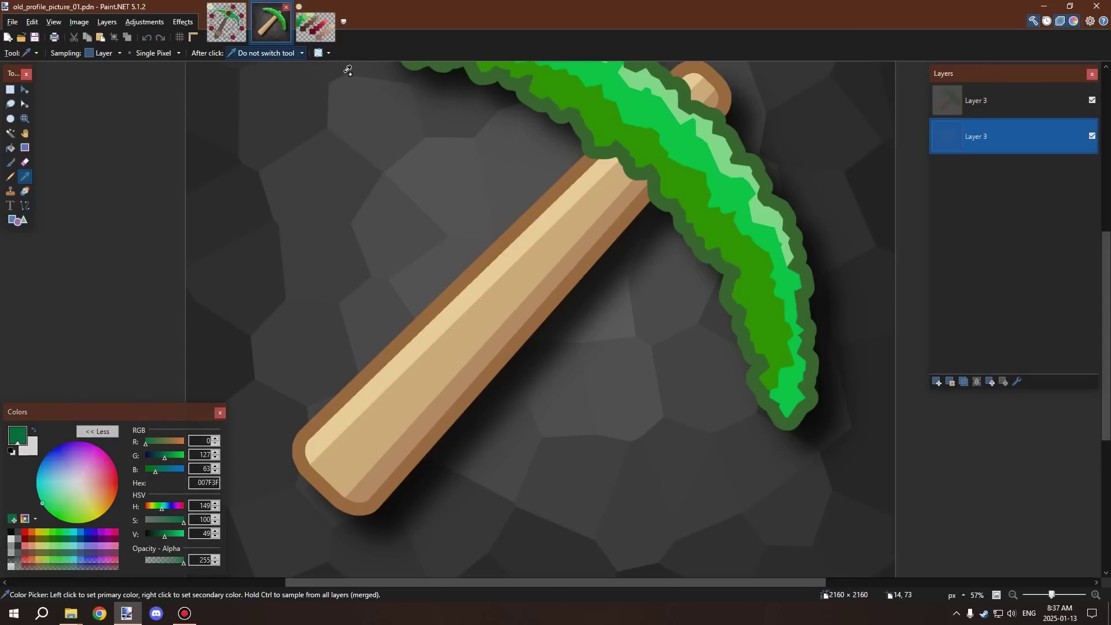
click(226, 24)
Examine the pickaxe head and collar in the logo to judge where the shading should go
scroll(387, 207, down, 2)
scroll(387, 207, up, 2)
scroll(387, 207, down, 2)
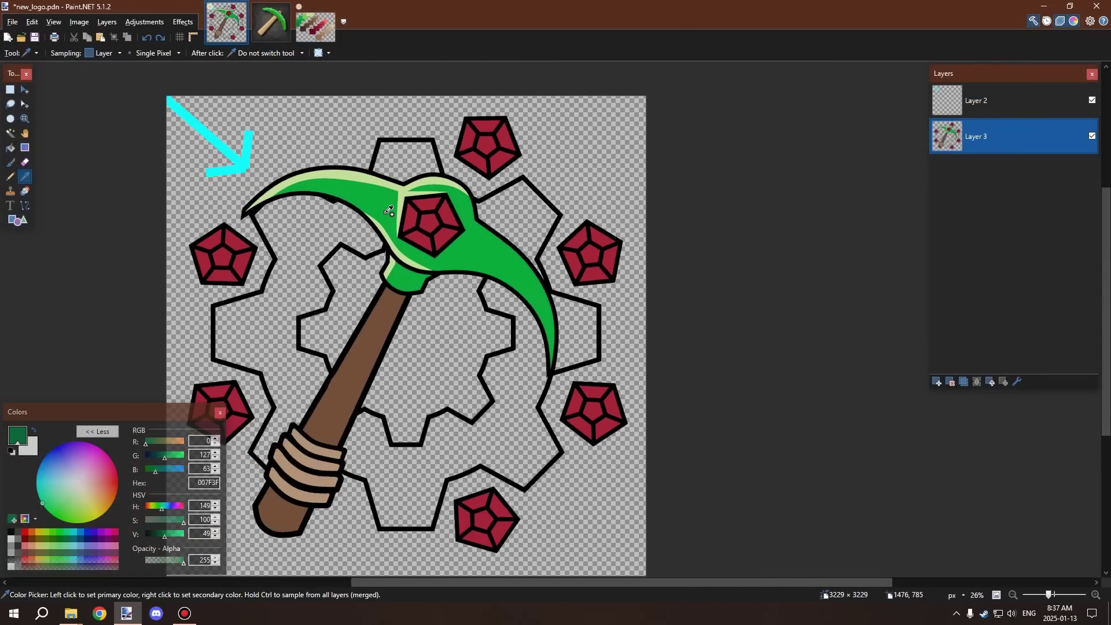
scroll(389, 204, up, 3)
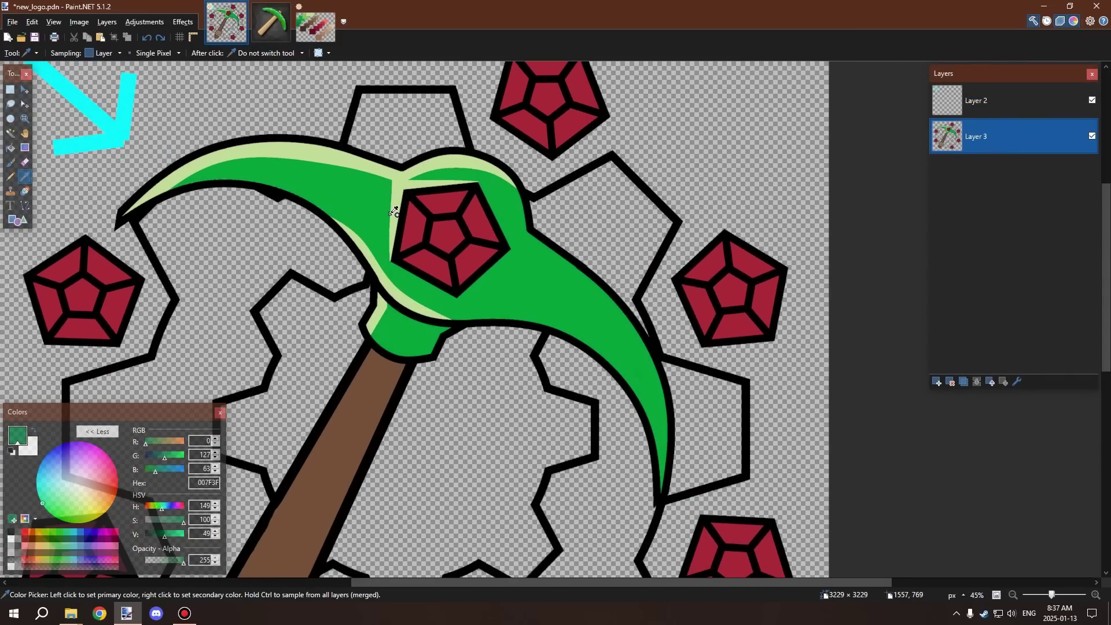
scroll(393, 211, down, 2)
scroll(396, 211, up, 2)
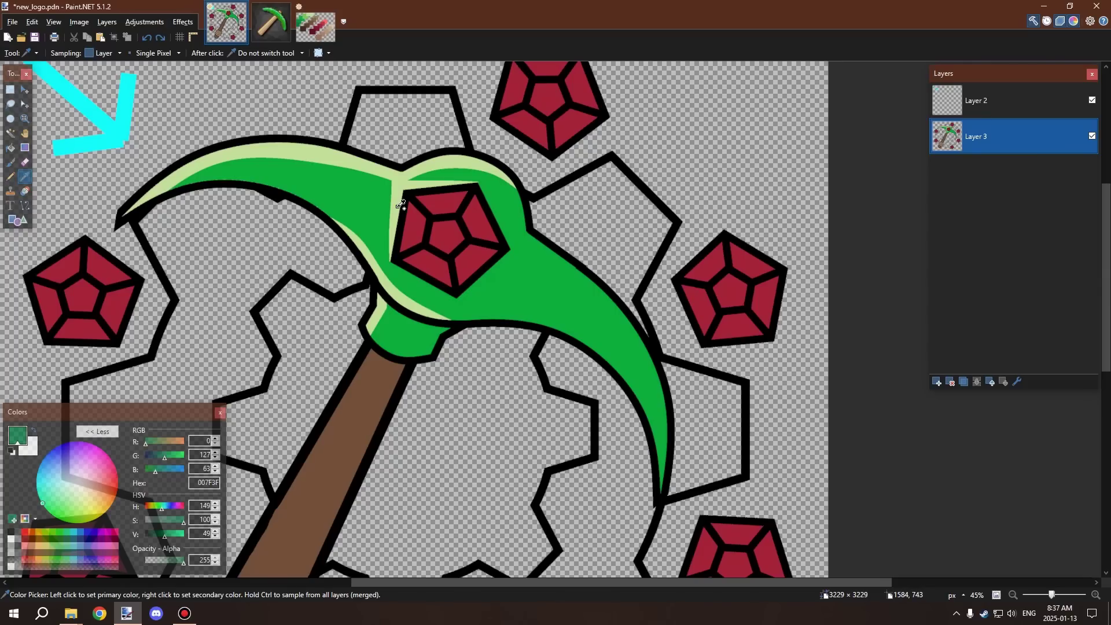
scroll(403, 208, down, 2)
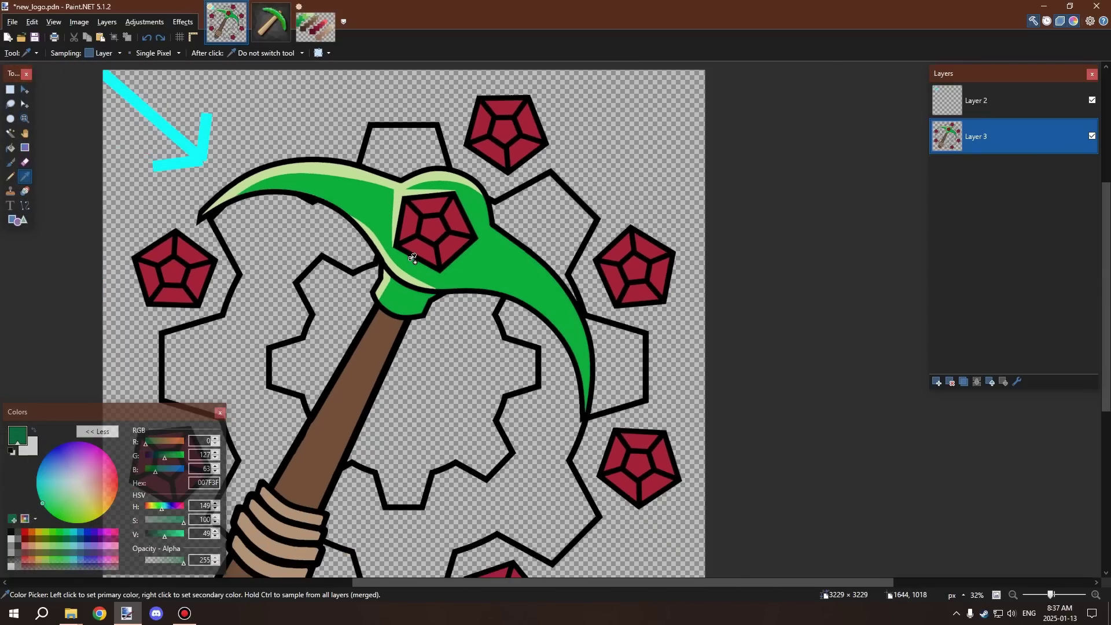
scroll(408, 237, up, 1)
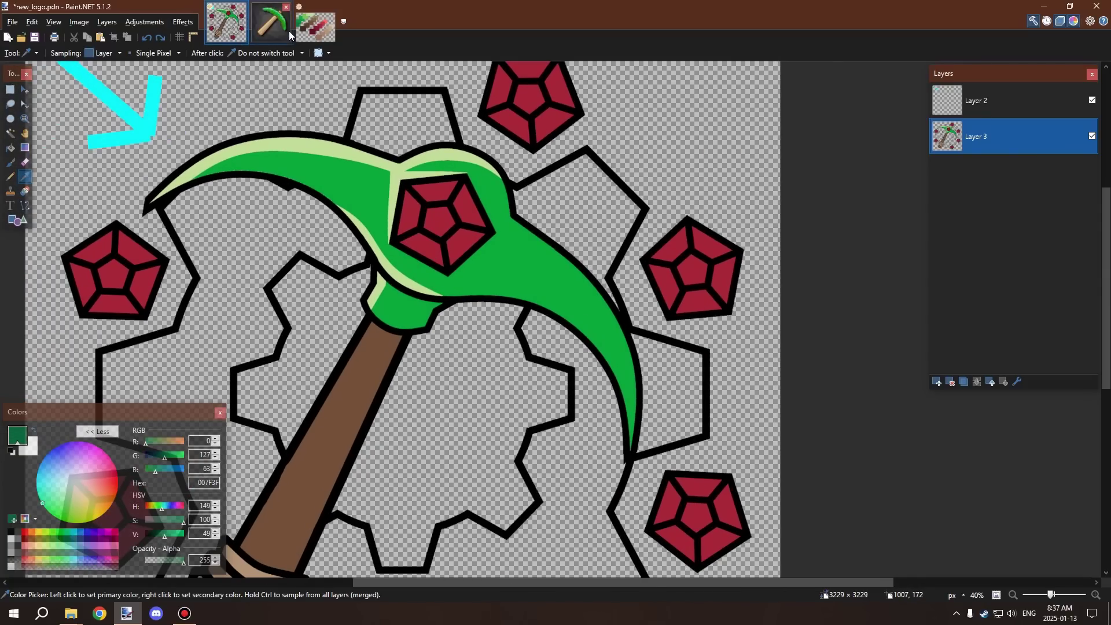
Sample the second-darkest green, 00993D, from the colour swatch image and return to the logo image
click(265, 29)
click(315, 26)
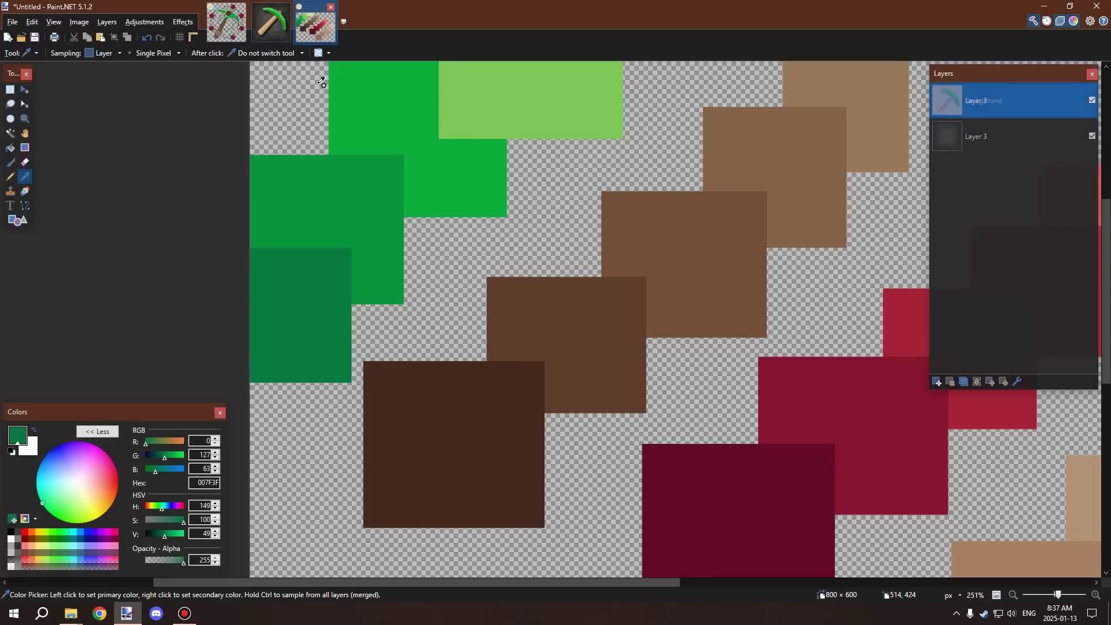
click(368, 177)
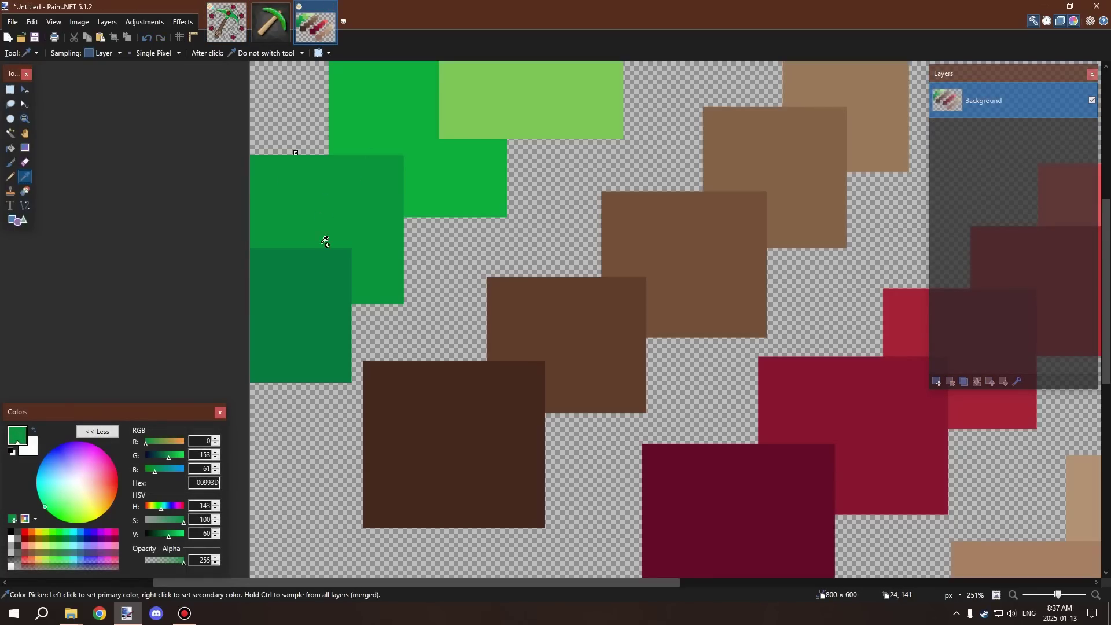
click(265, 23)
click(225, 23)
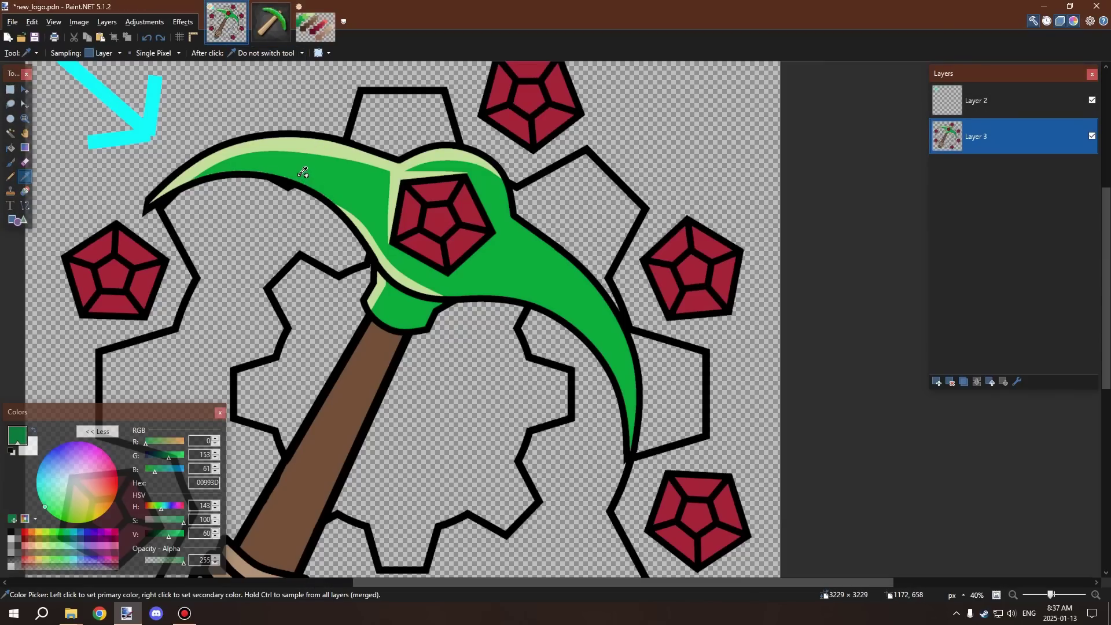
scroll(303, 172, up, 2)
click(315, 24)
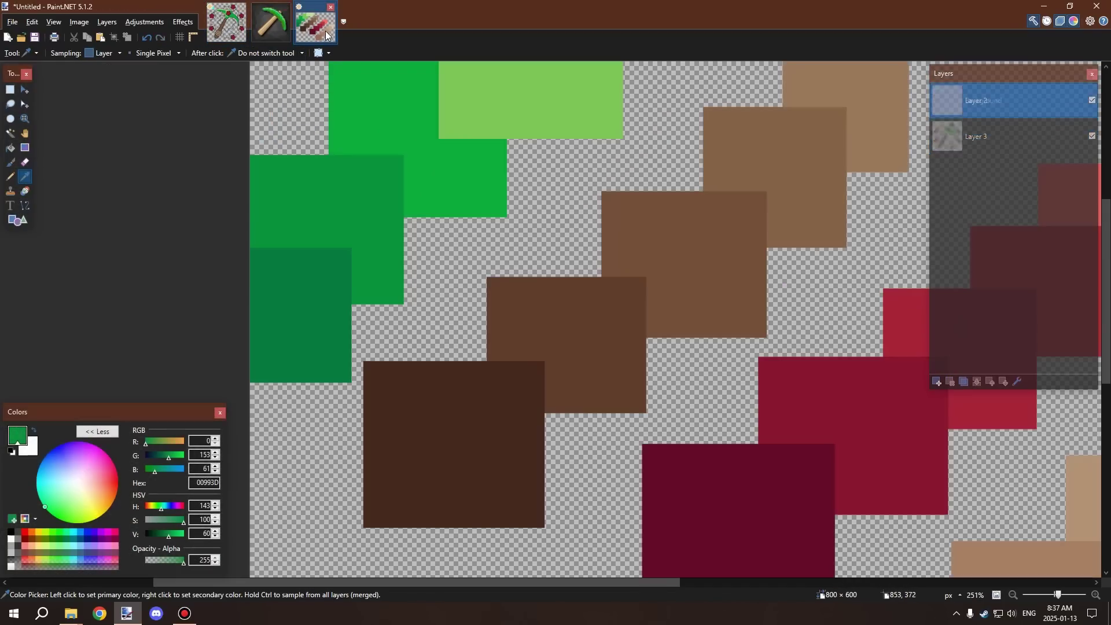
click(270, 23)
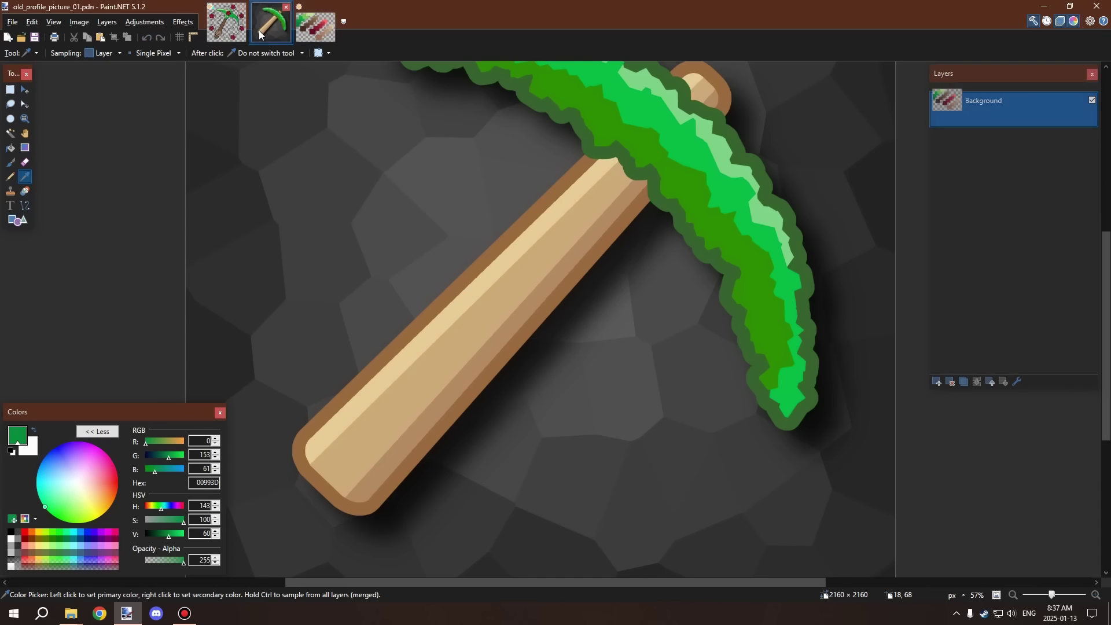
click(226, 24)
scroll(426, 298, down, 2)
scroll(426, 298, up, 3)
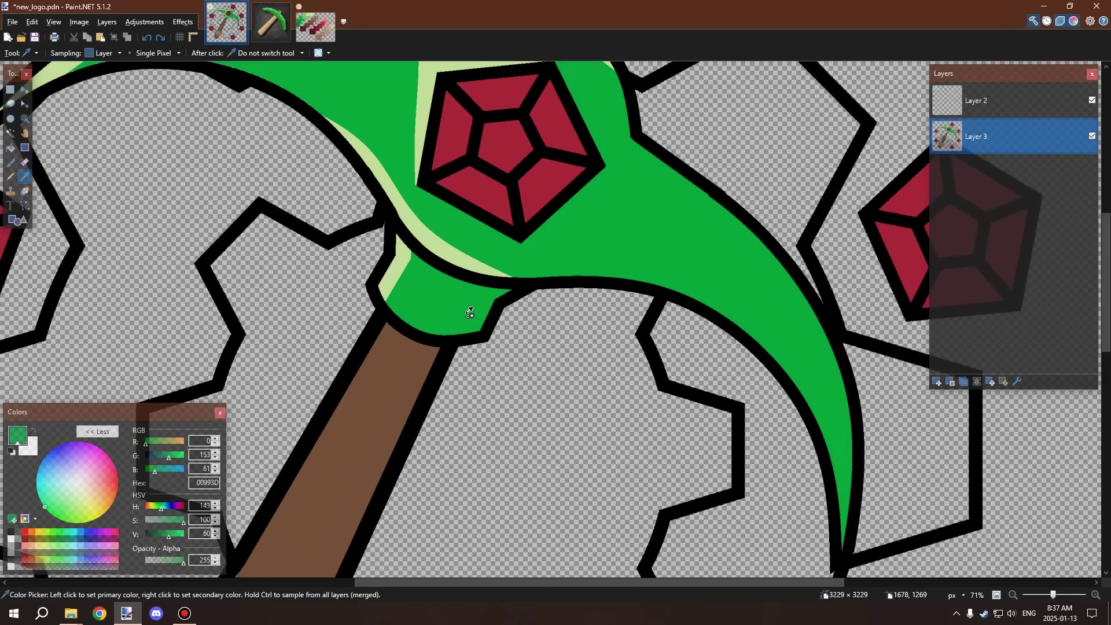
Try 00993D shadow lines along the collar's right side and upper edge, and undo them
click(28, 206)
scroll(258, 134, down, 4)
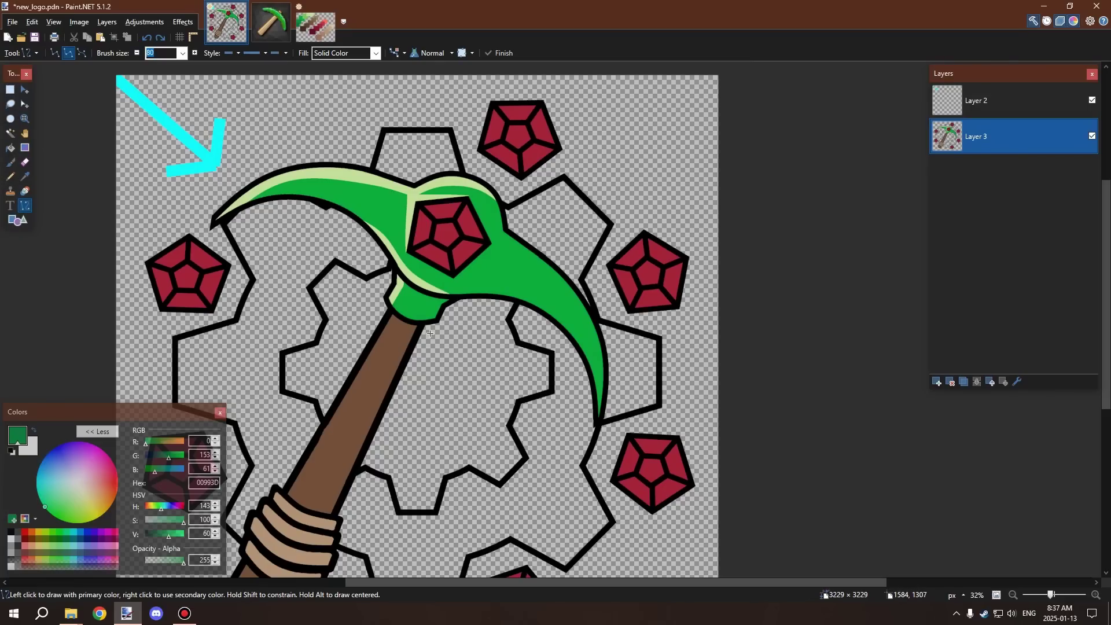
scroll(440, 300, up, 7)
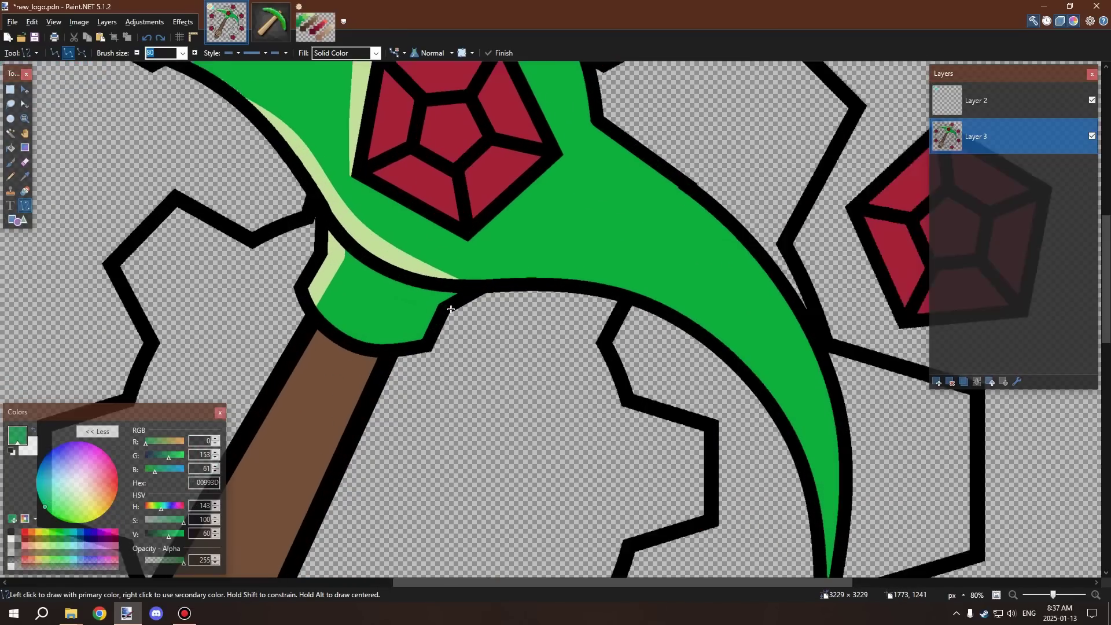
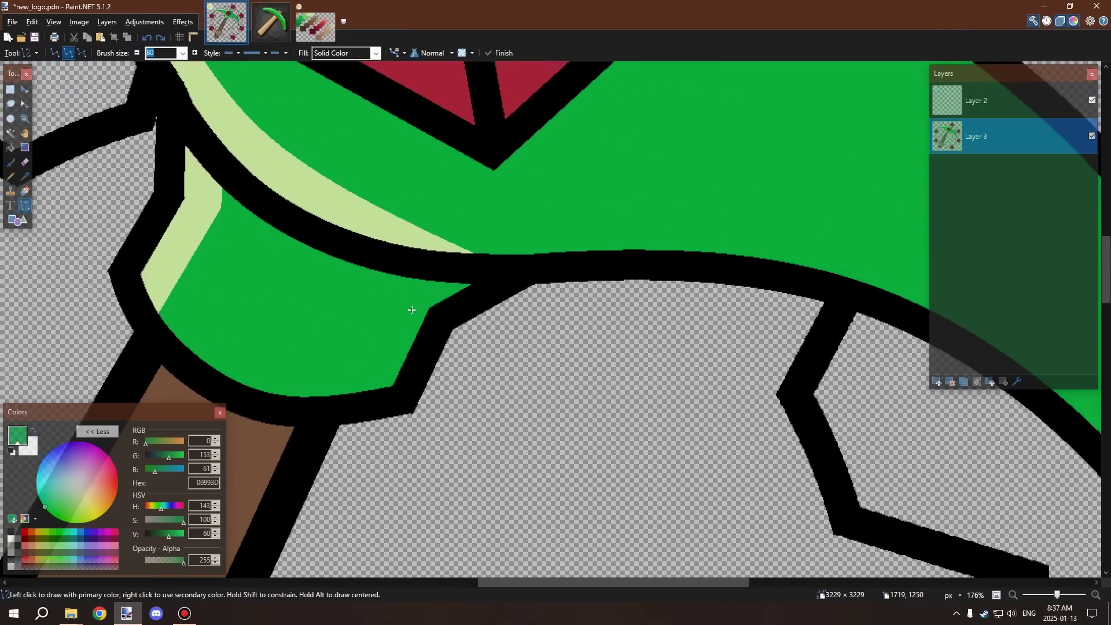
drag(393, 323, 389, 401)
drag(431, 298, 221, 199)
key(ctrl+z)
key(ctrl+z)
key(ctrl+z)
Select the collar's mid-green area with the Magic Wand
click(10, 134)
click(396, 324)
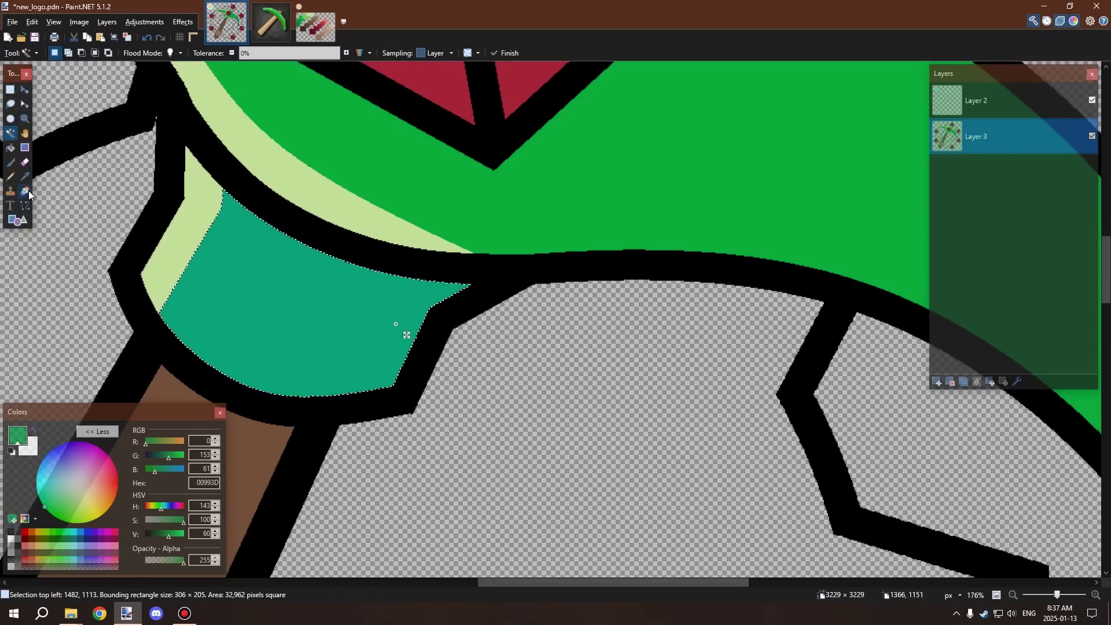
click(26, 222)
drag(210, 195, 0, 197)
Draw a 00993D shadow line across the collar's upper edge, bend it to follow the black outline, and clear the selection
click(25, 205)
drag(209, 186, 470, 296)
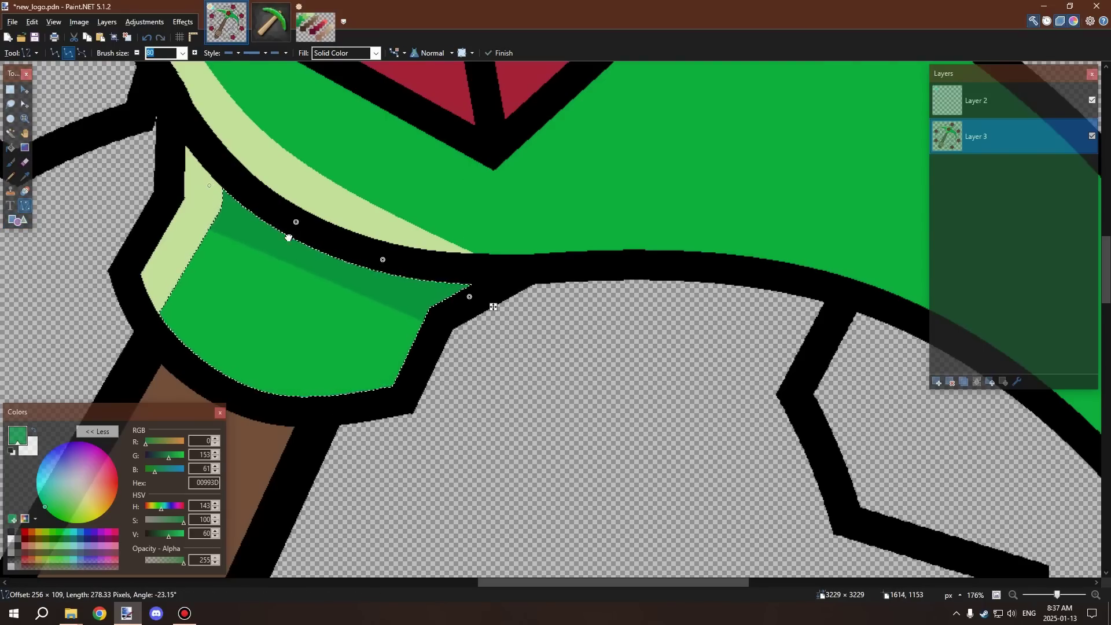
drag(296, 223, 281, 240)
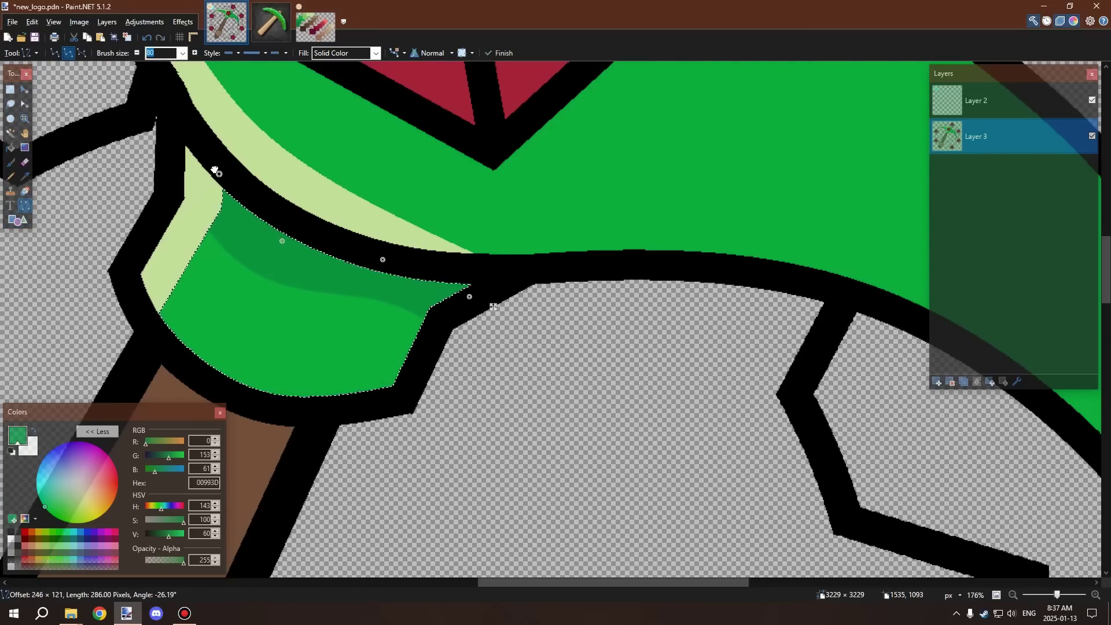
drag(215, 171, 211, 171)
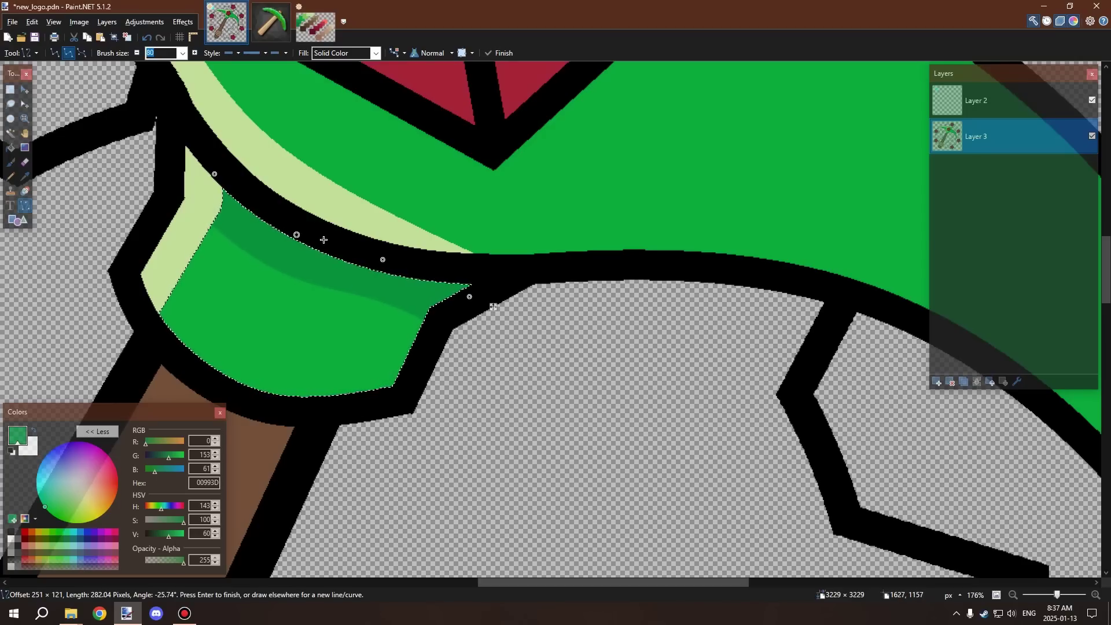
drag(384, 260, 375, 267)
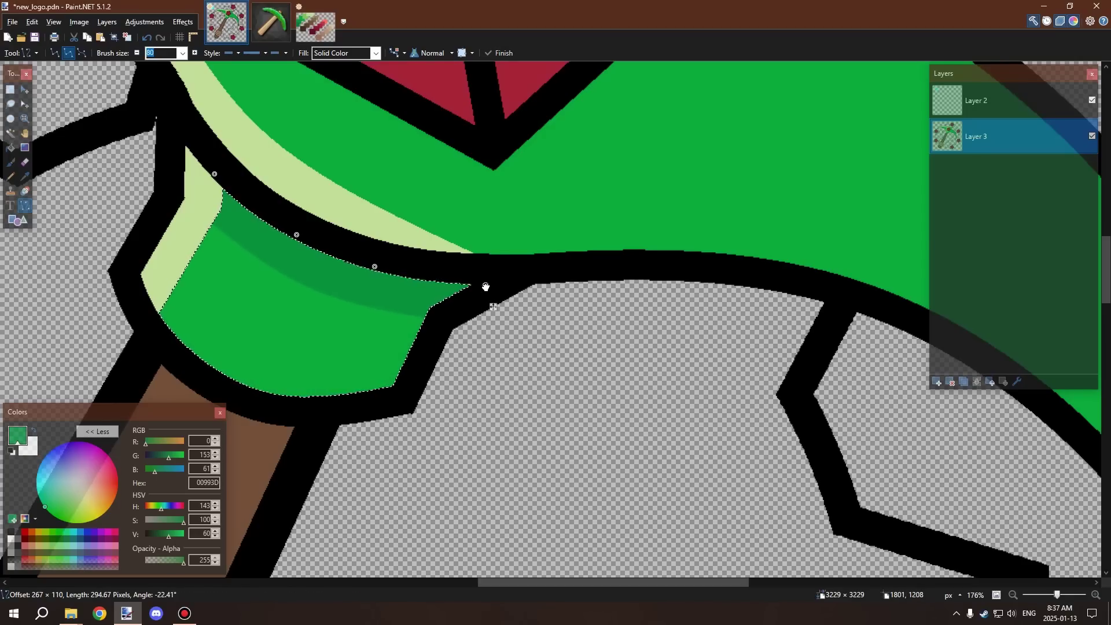
key(ctrl+d)
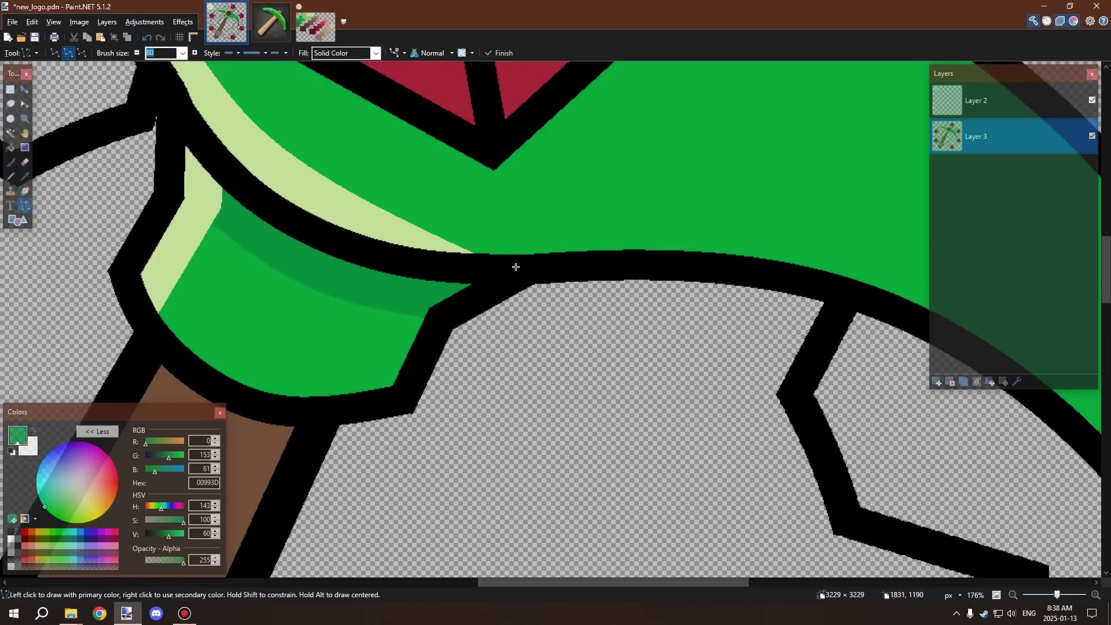
Restore the collar selection and add a short diagonal 00993D shadow stroke at the collar's upper-right corner
key(ctrl+z)
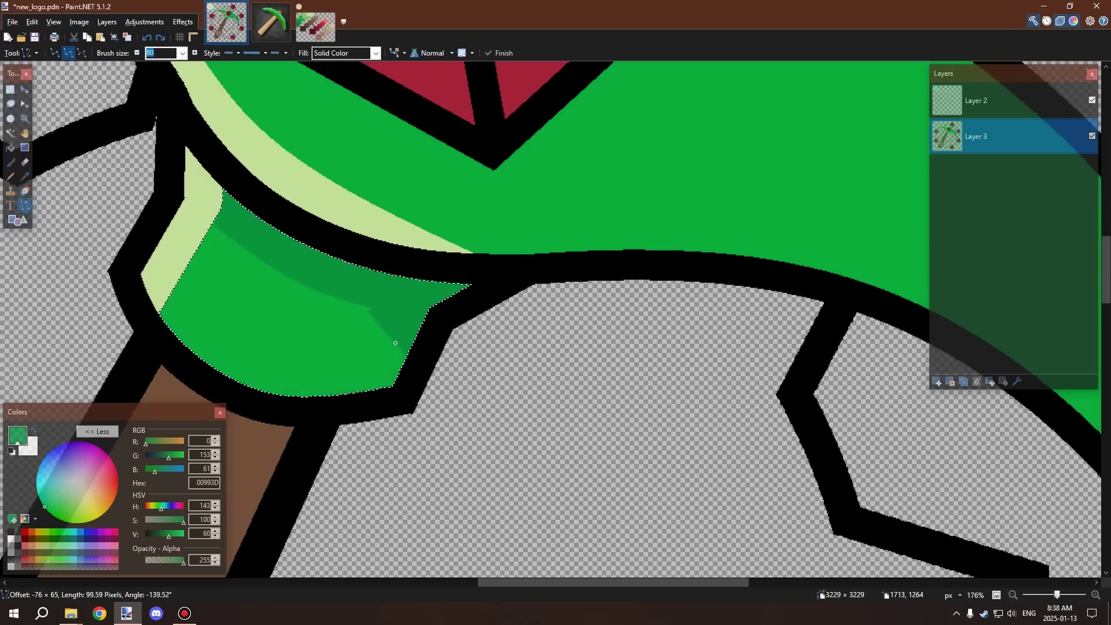
drag(398, 337, 399, 337)
key(ctrl+d)
Try a straight 00993D shadow line down the collar's right side, and undo it
drag(424, 288, 377, 410)
key(ctrl+z)
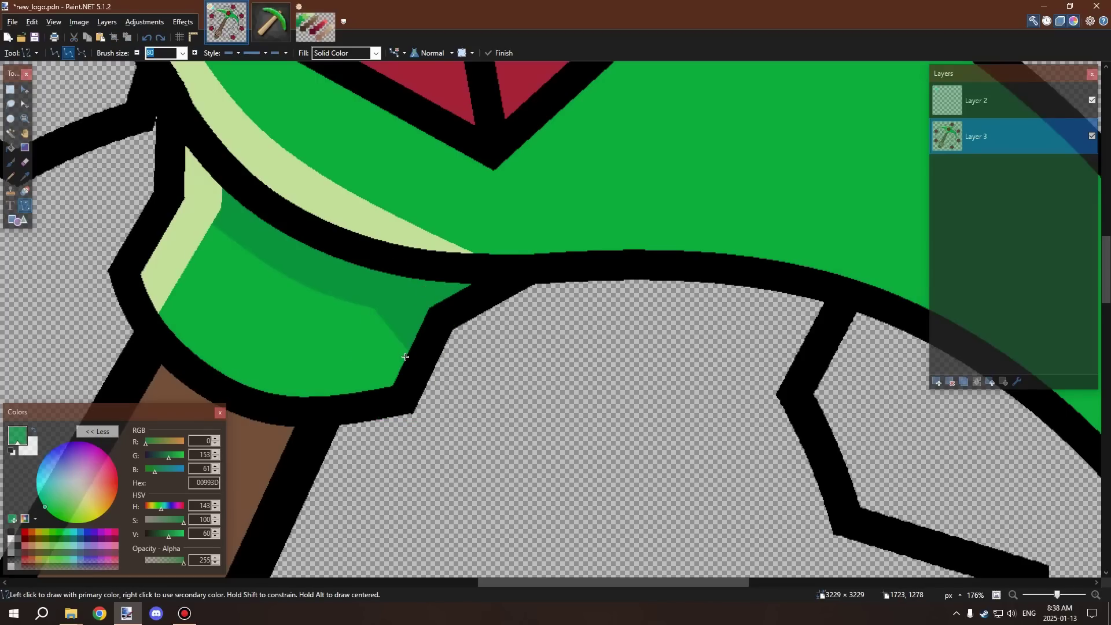
drag(413, 295, 375, 424)
key(ctrl+z)
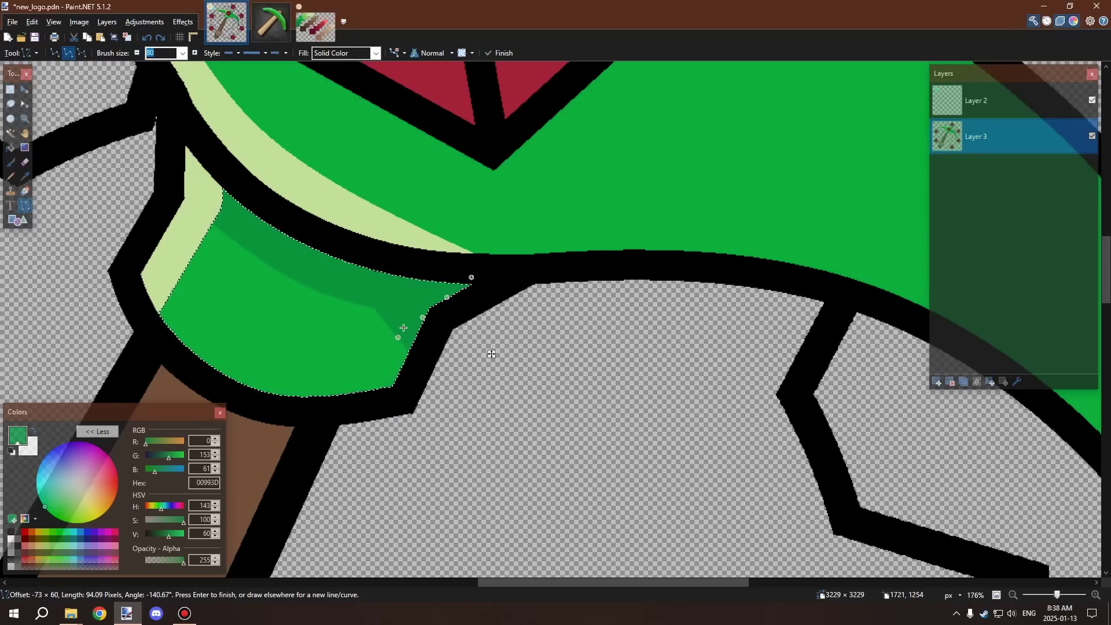
Try a bent 00993D shadow line down the collar's right side, and undo it
mouse_move(442, 298)
mouse_down()
mouse_move(389, 359)
mouse_move(376, 426)
mouse_up()
key(ctrl+d)
key(ctrl+z)
key(ctrl+z)
drag(397, 326, 394, 328)
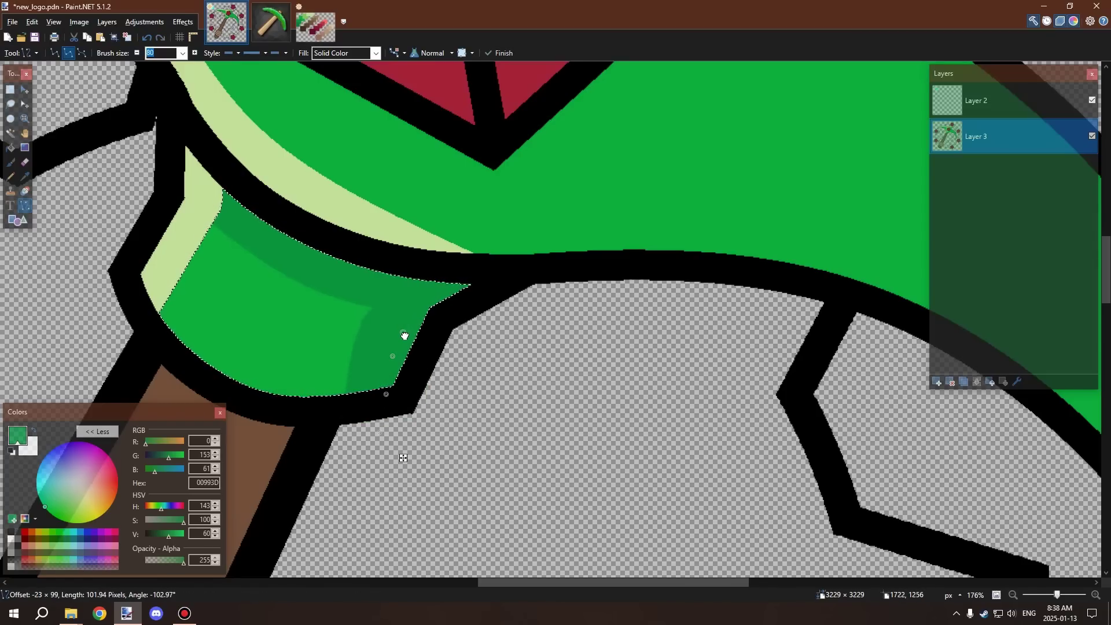
drag(401, 336, 404, 333)
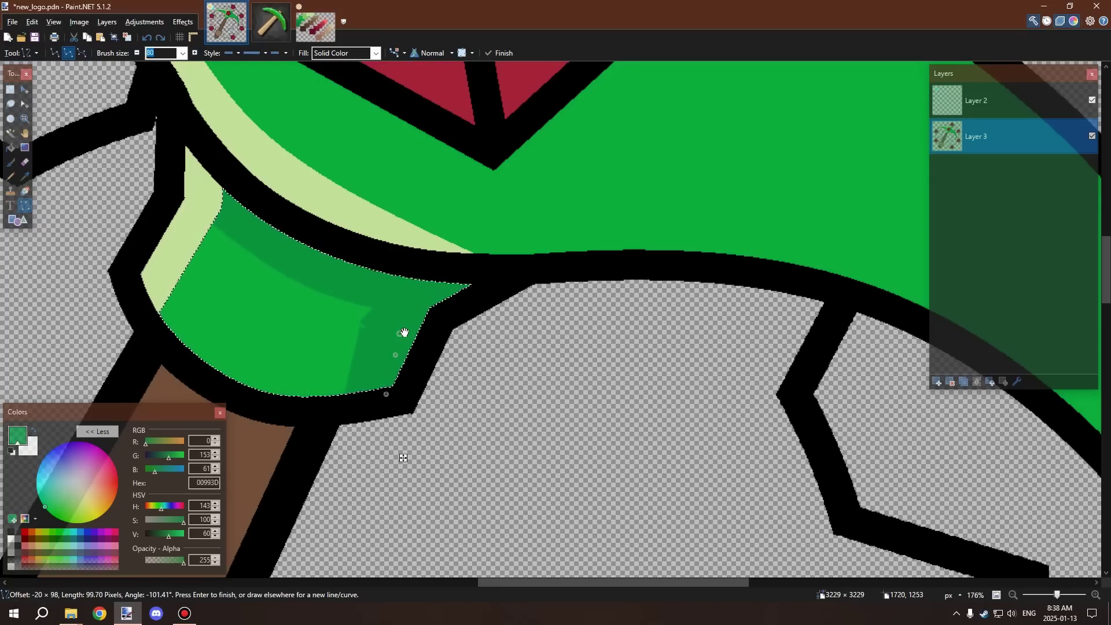
key(ctrl+z)
key(ctrl+z)
Redraw the diagonal 00993D shadow stroke at the collar's upper-right corner, and undo the extra stroke made down the side
drag(485, 269, 443, 300)
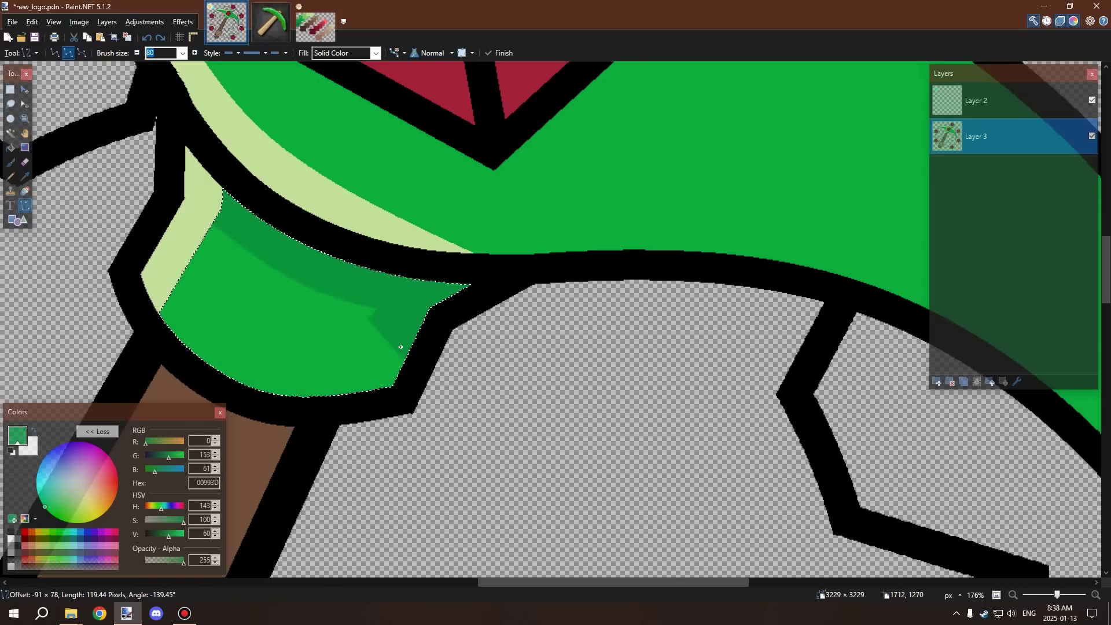
drag(402, 346, 402, 346)
key(ctrl+d)
drag(424, 306, 399, 414)
key(ctrl+z)
key(ctrl+z)
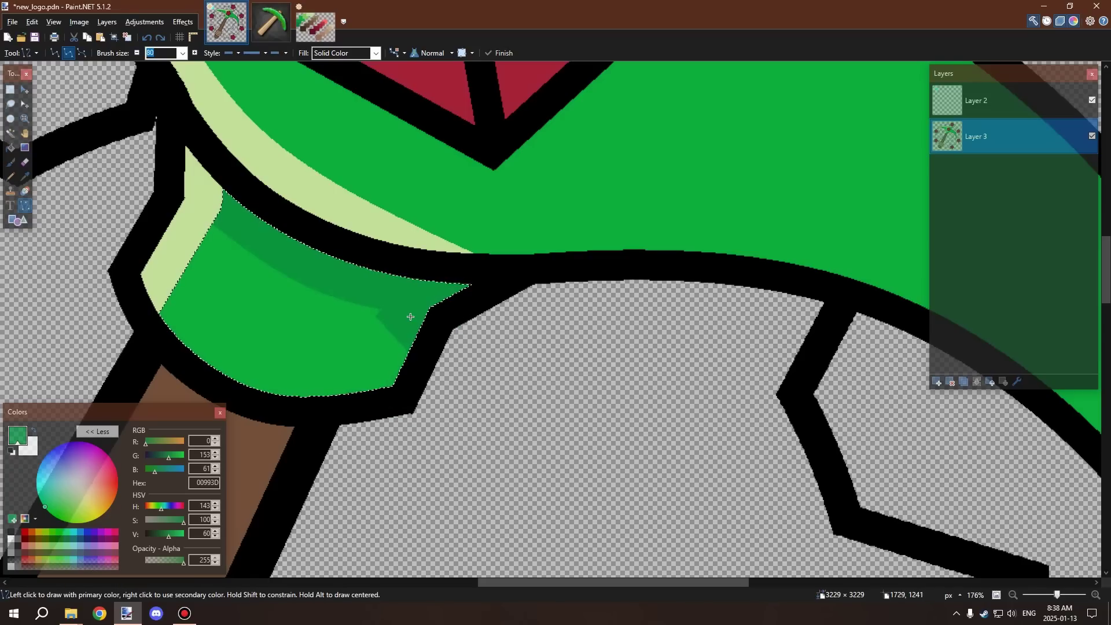
Draw a 00993D shadow line about 101 px long down the collar's right side, inside the selection
mouse_move(410, 319)
mouse_down()
mouse_move(385, 416)
mouse_move(418, 331)
mouse_move(389, 397)
mouse_move(407, 384)
mouse_move(411, 318)
mouse_move(396, 396)
mouse_up()
key(ctrl+z)
key(ctrl+z)
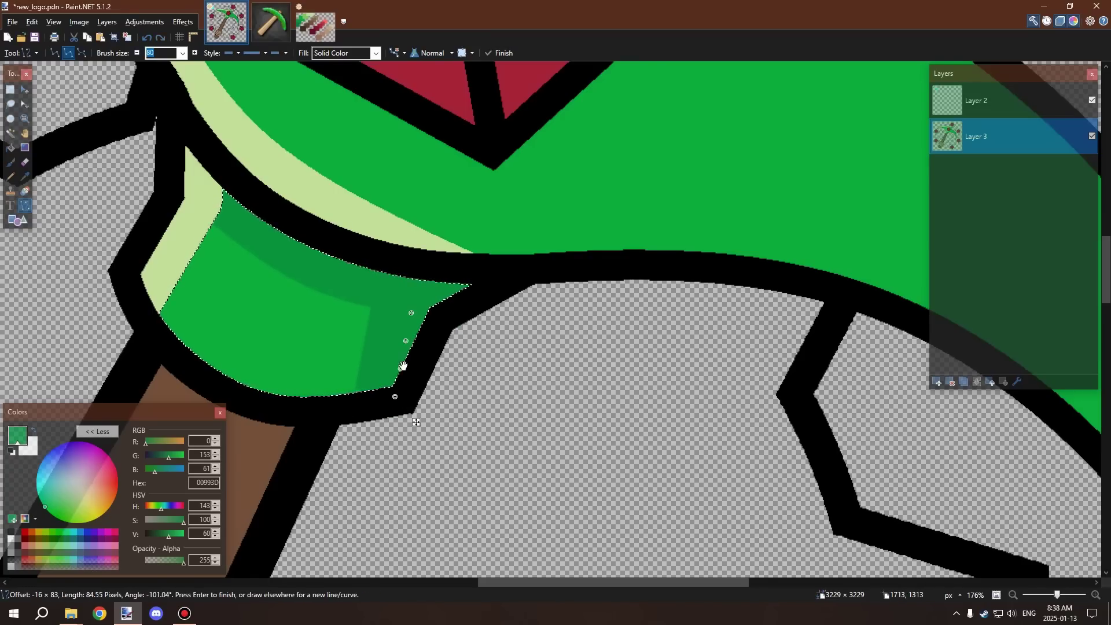
key(ctrl+z)
mouse_move(409, 317)
mouse_down()
mouse_move(403, 398)
mouse_move(389, 418)
mouse_move(409, 315)
mouse_move(431, 303)
mouse_move(415, 327)
mouse_up()
key(ctrl+z)
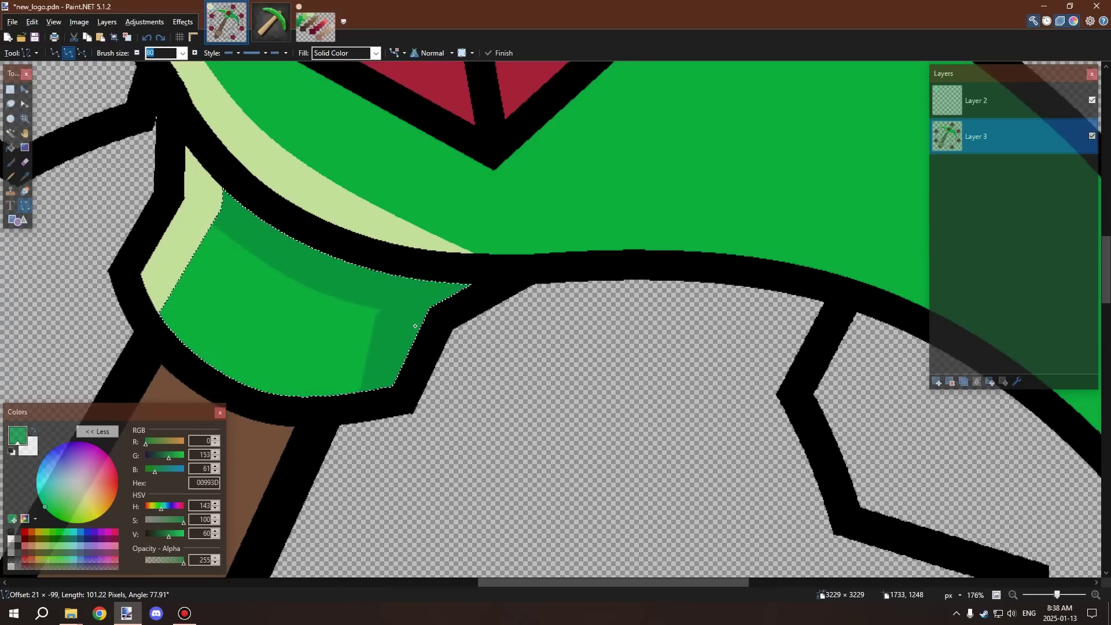
key(Return)
Examine the collar shading against the whole pickaxe head at several zoom levels
scroll(397, 318, down, 5)
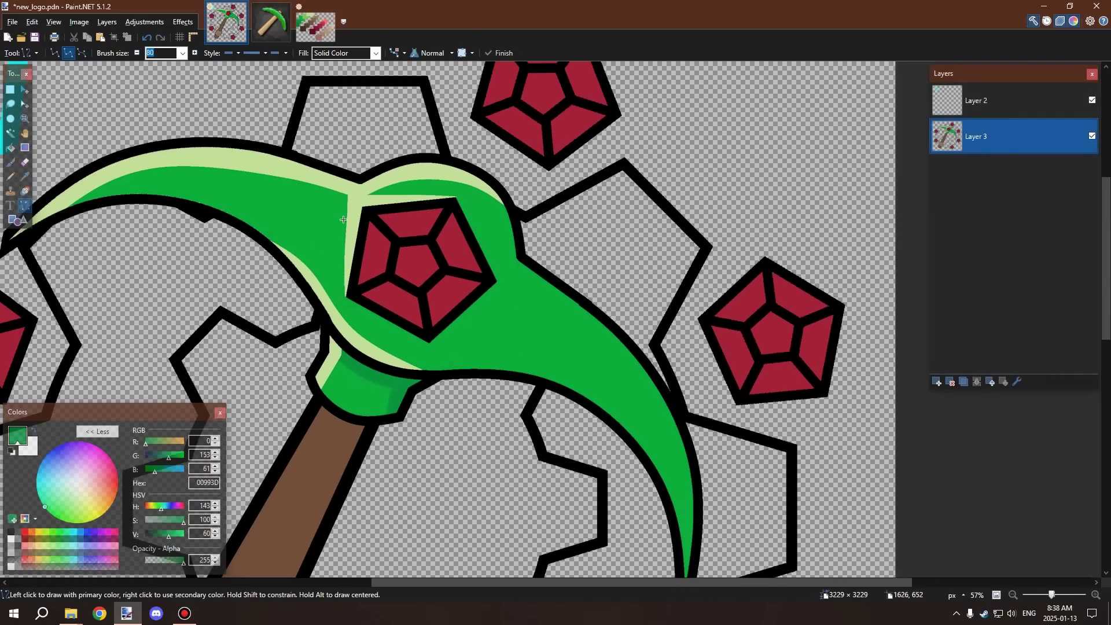
scroll(420, 258, down, 4)
scroll(434, 289, up, 3)
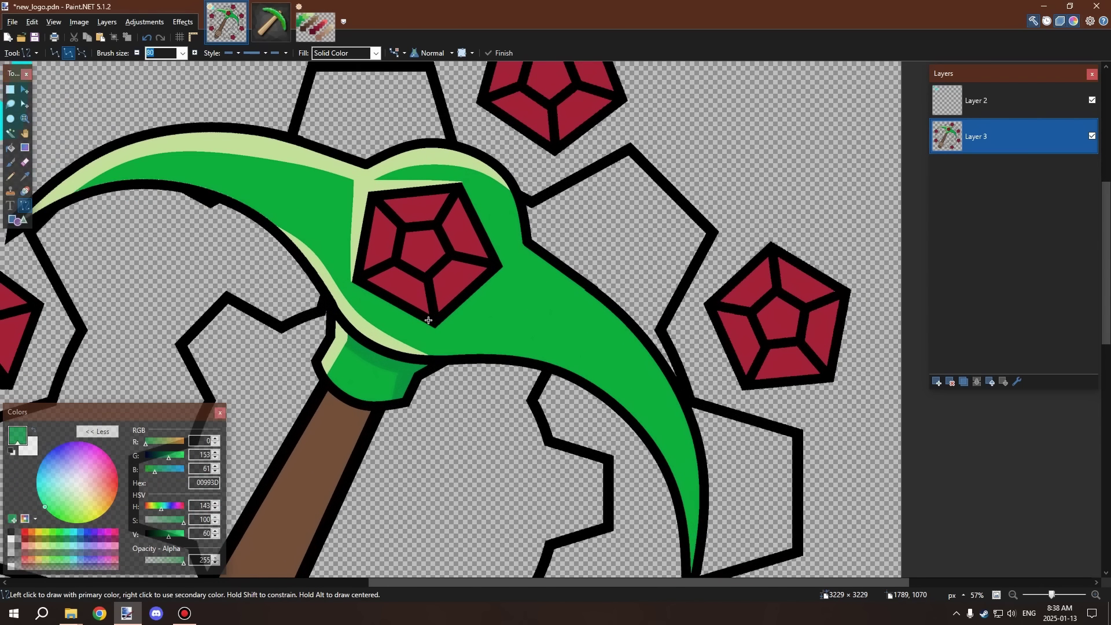
scroll(451, 321, down, 1)
scroll(452, 320, down, 1)
scroll(459, 305, up, 1)
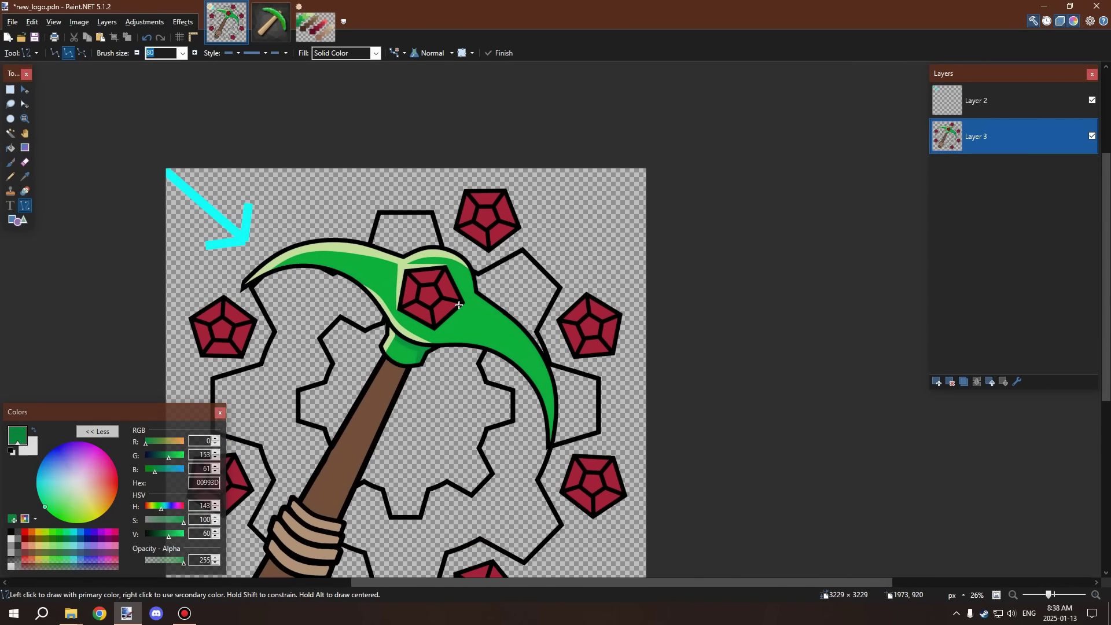
scroll(459, 320, up, 2)
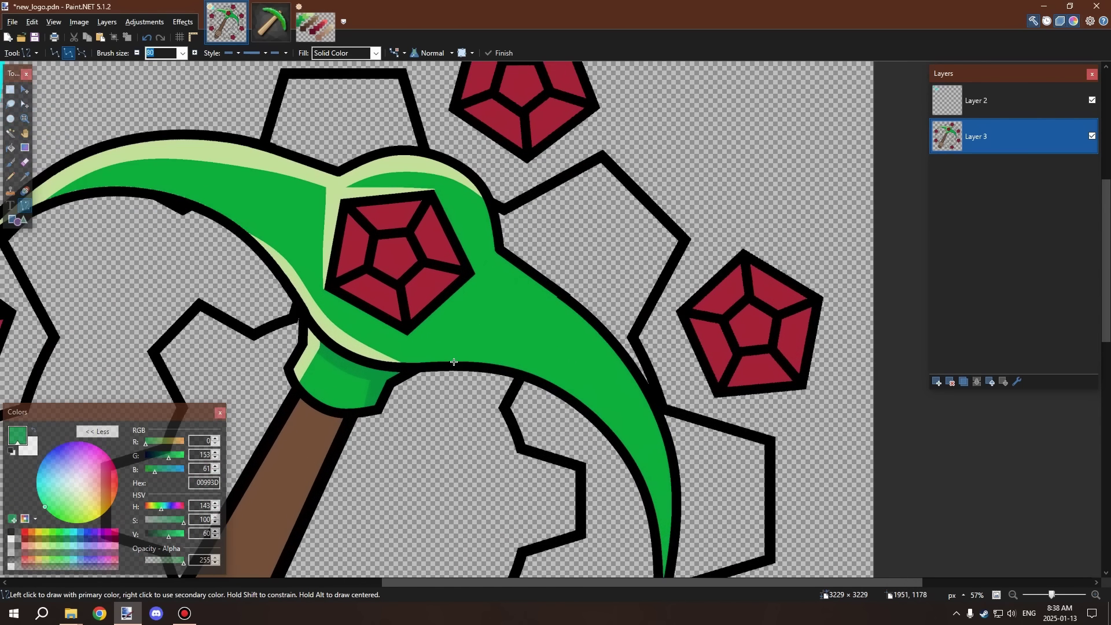
scroll(300, 304, down, 1)
scroll(299, 304, up, 1)
scroll(384, 370, down, 1)
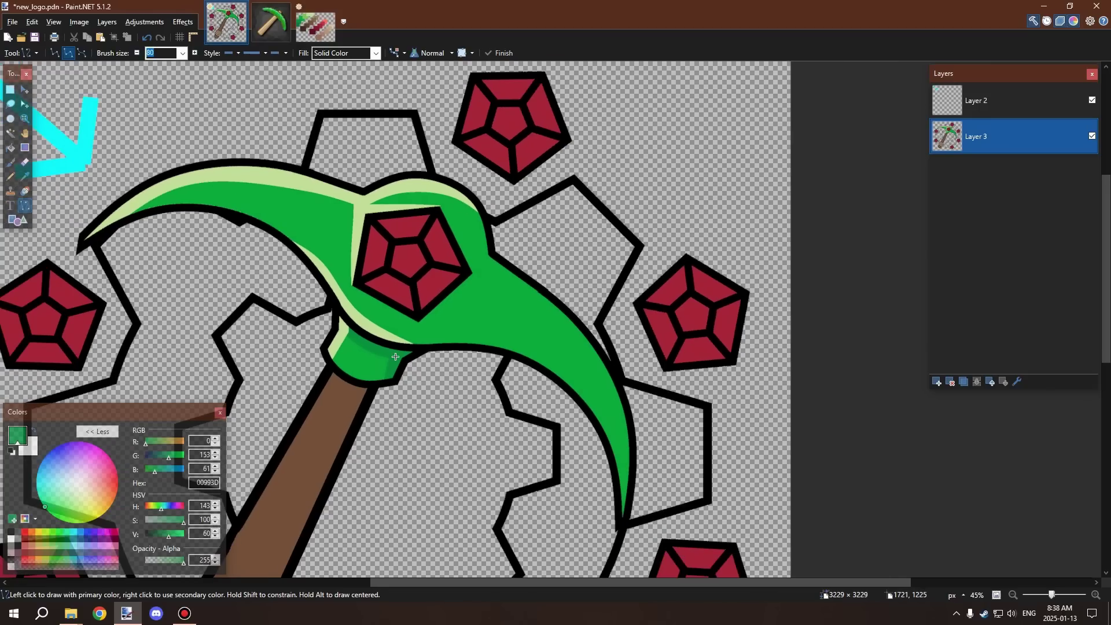
scroll(383, 377, up, 1)
scroll(384, 377, up, 1)
scroll(378, 380, down, 1)
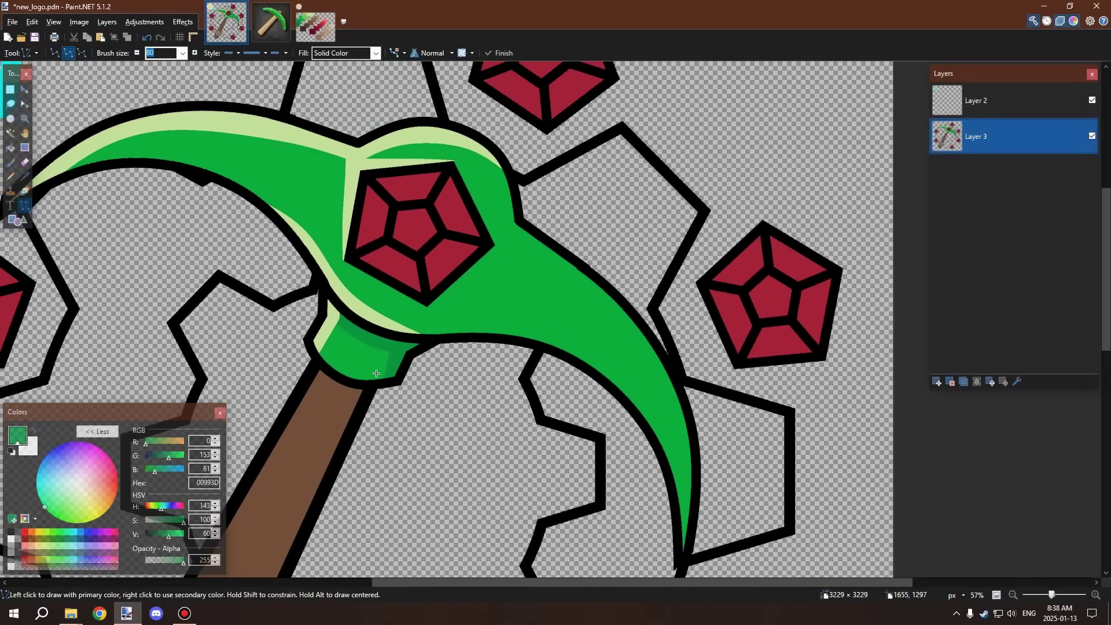
Try a straight 00993D shadow line along the collar's lower edge, and undo it
scroll(371, 381, up, 4)
drag(438, 416, 460, 314)
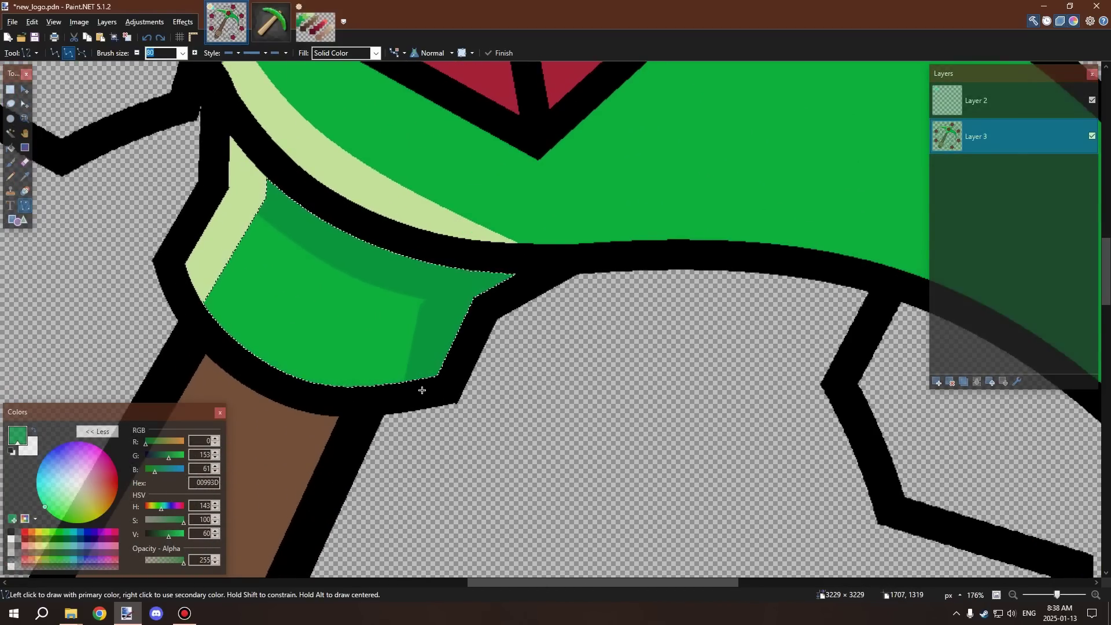
drag(275, 364, 394, 384)
key(Return)
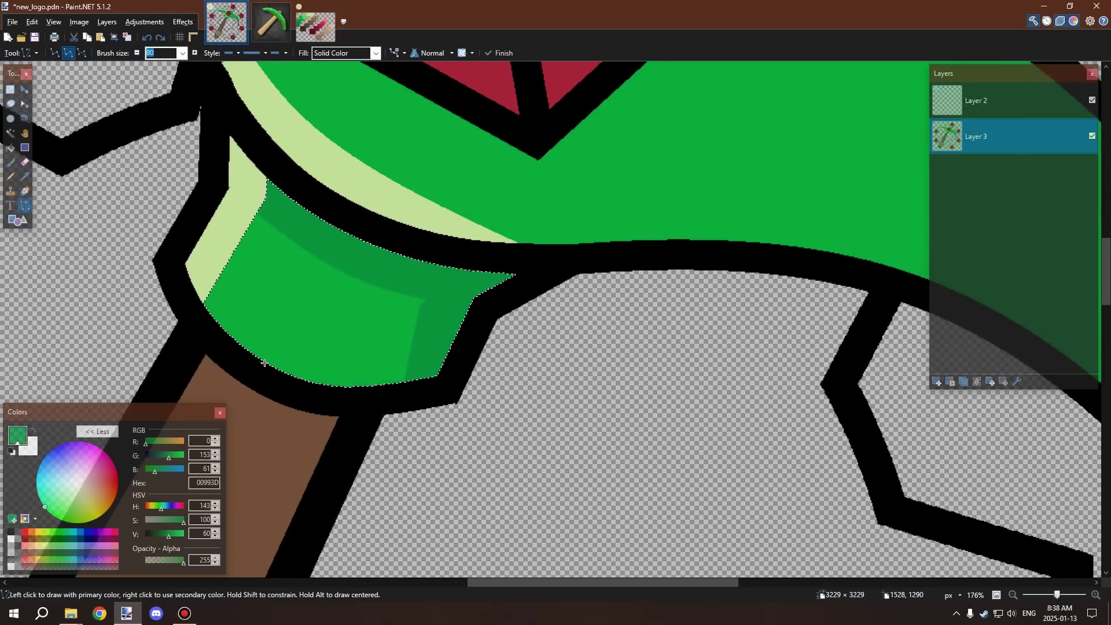
key(ctrl+z)
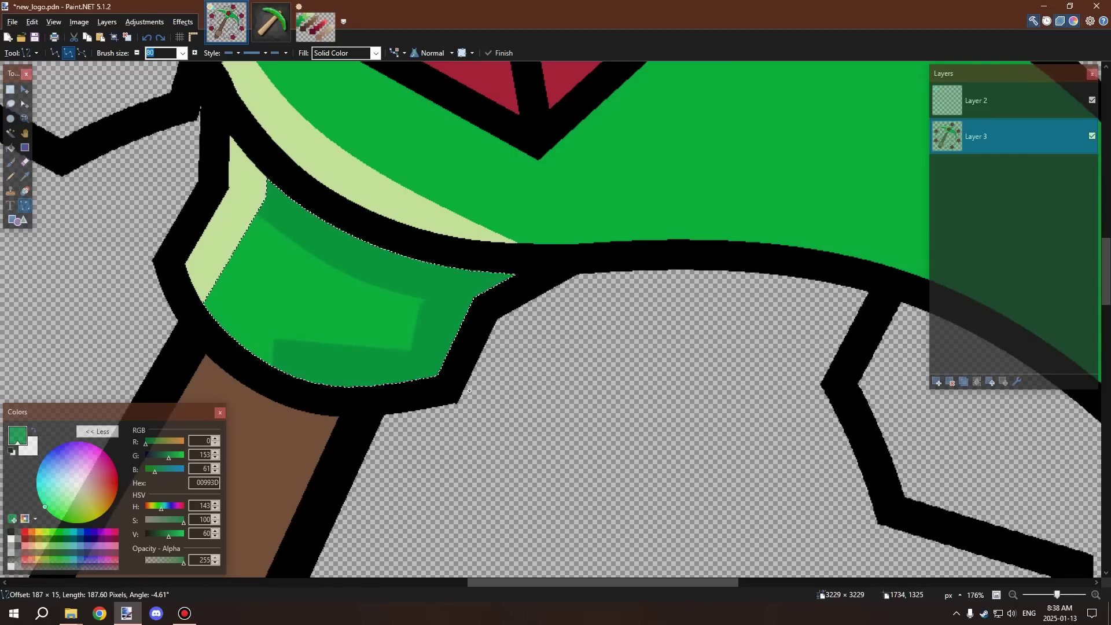
Draw a 00993D shadow line about 226 px long along the collar's lower edge and bend it to follow the black outline
drag(271, 379, 403, 386)
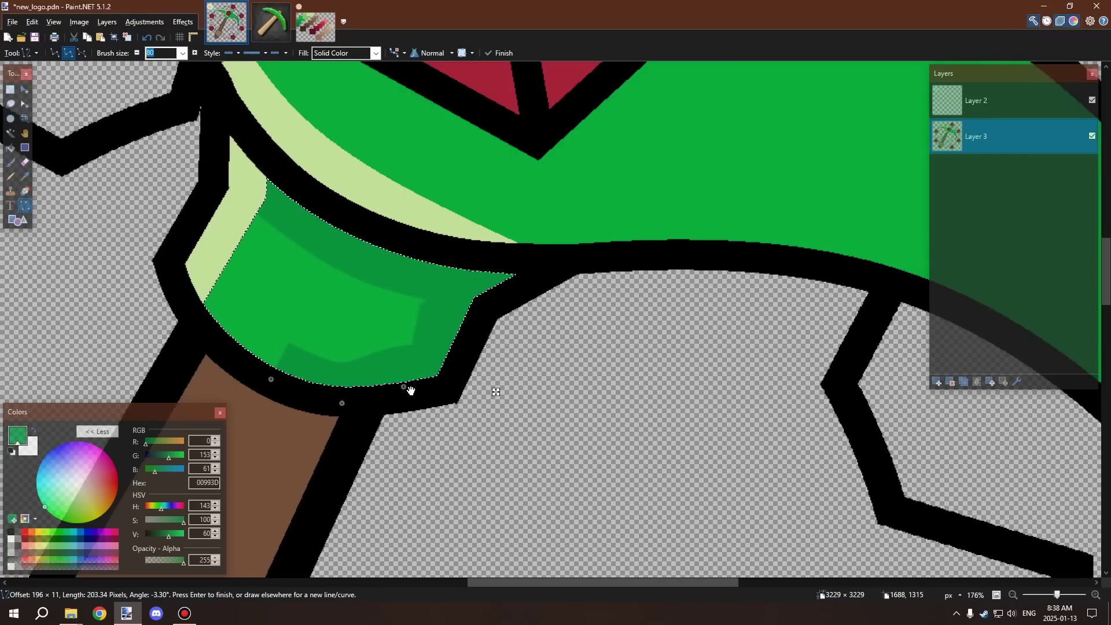
drag(405, 387, 404, 395)
drag(271, 379, 253, 401)
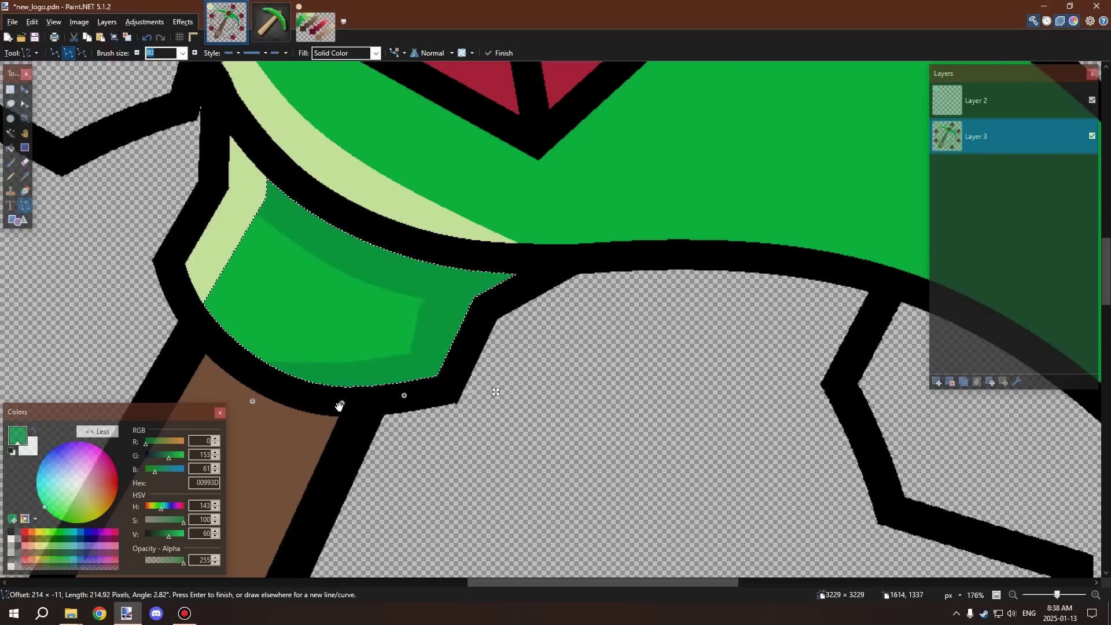
drag(347, 412, 355, 410)
key(ctrl+z)
key(ctrl+z)
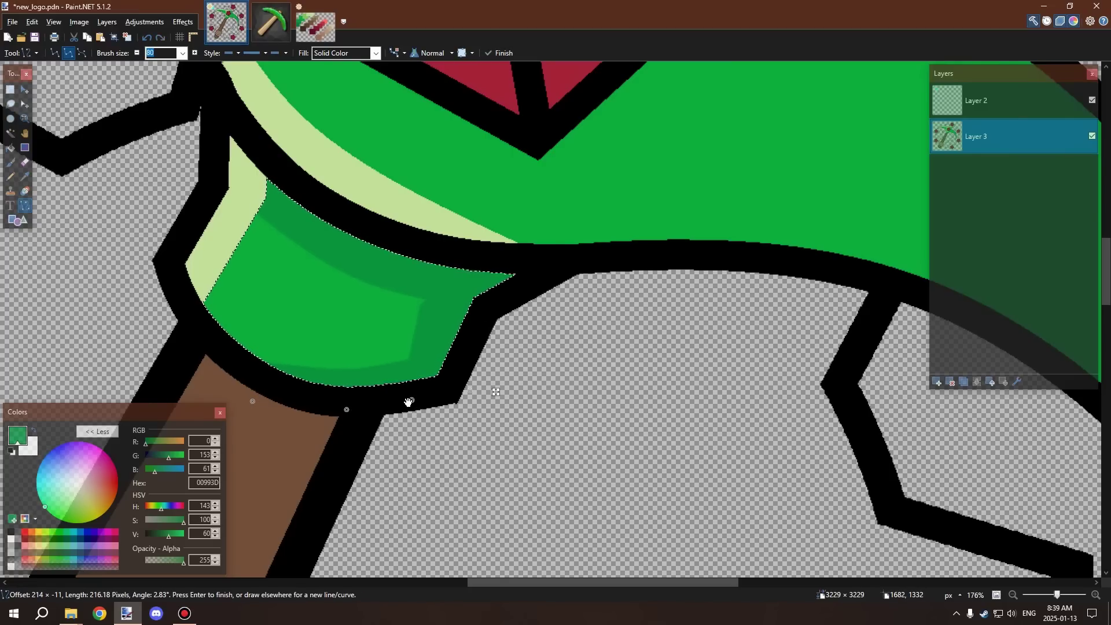
drag(409, 401, 346, 419)
drag(253, 401, 243, 397)
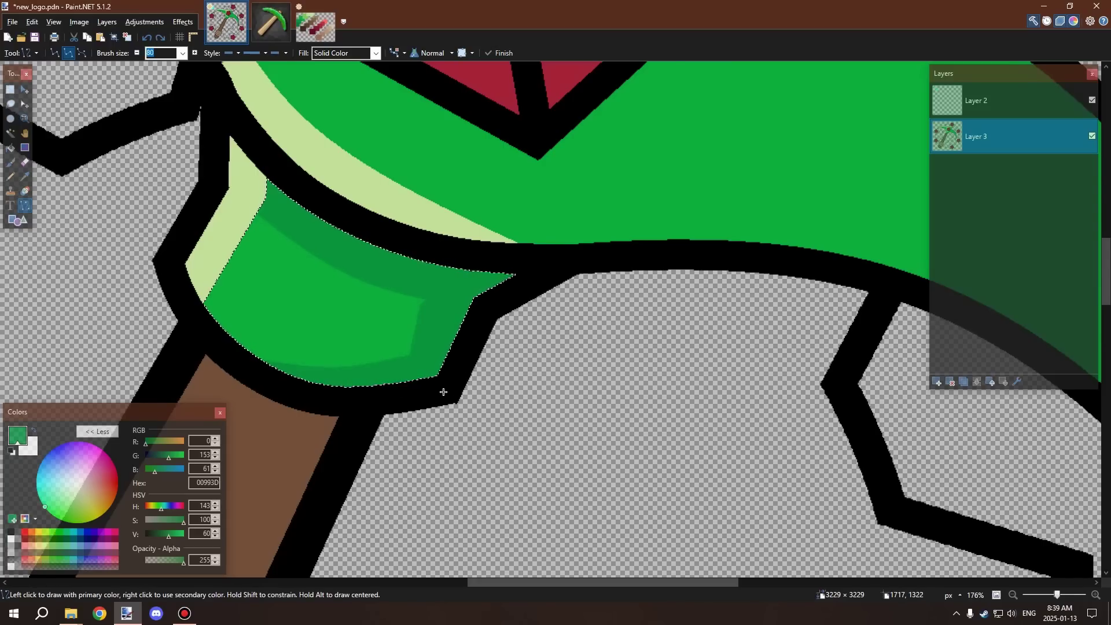
drag(474, 396, 409, 398)
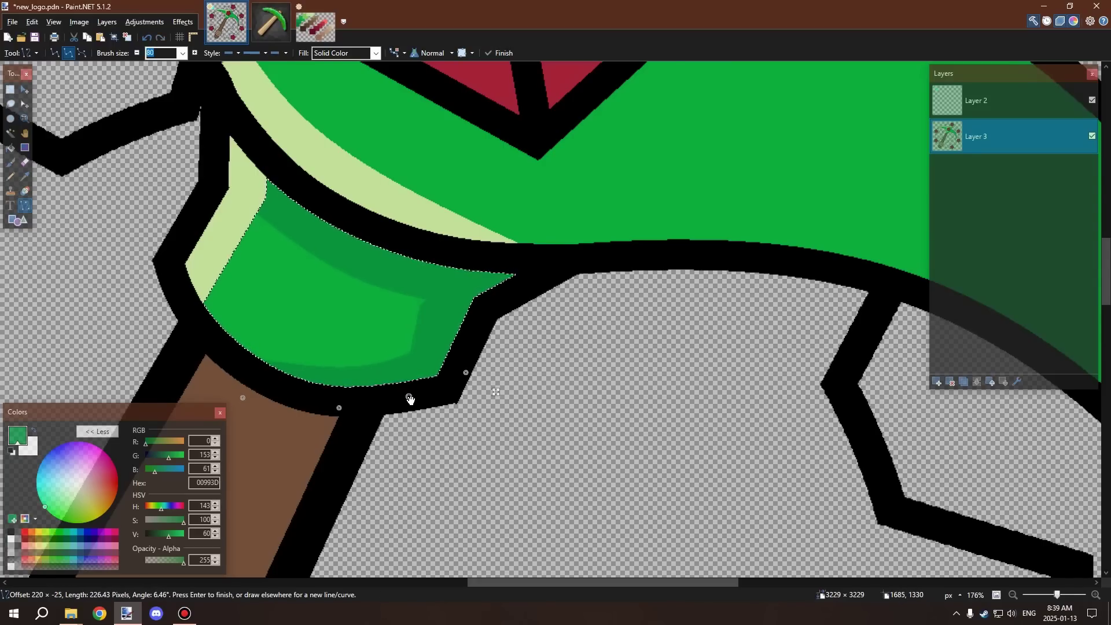
key(Return)
Select the collar's light-green highlight strip with the Magic Wand
scroll(410, 398, down, 3)
scroll(509, 315, up, 3)
scroll(509, 315, down, 3)
scroll(445, 276, up, 4)
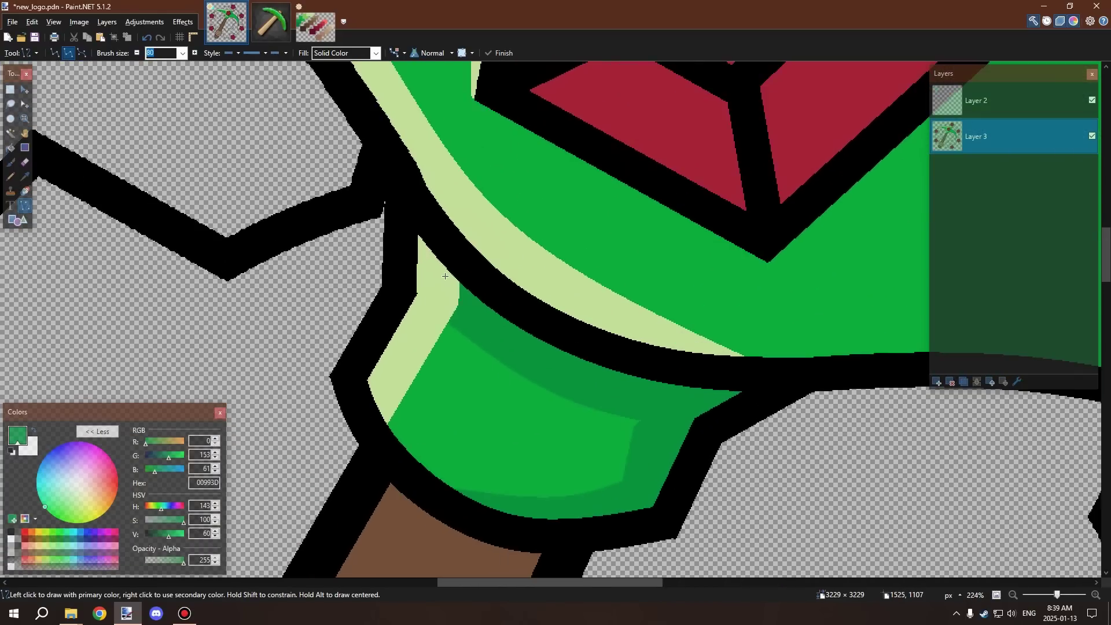
scroll(445, 276, up, 1)
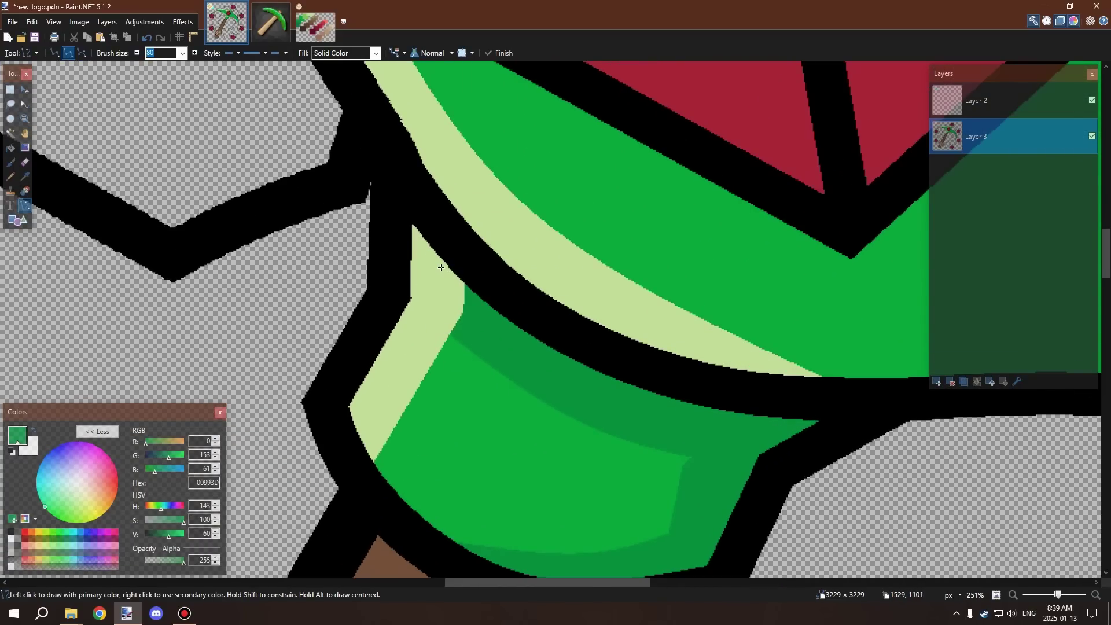
click(11, 134)
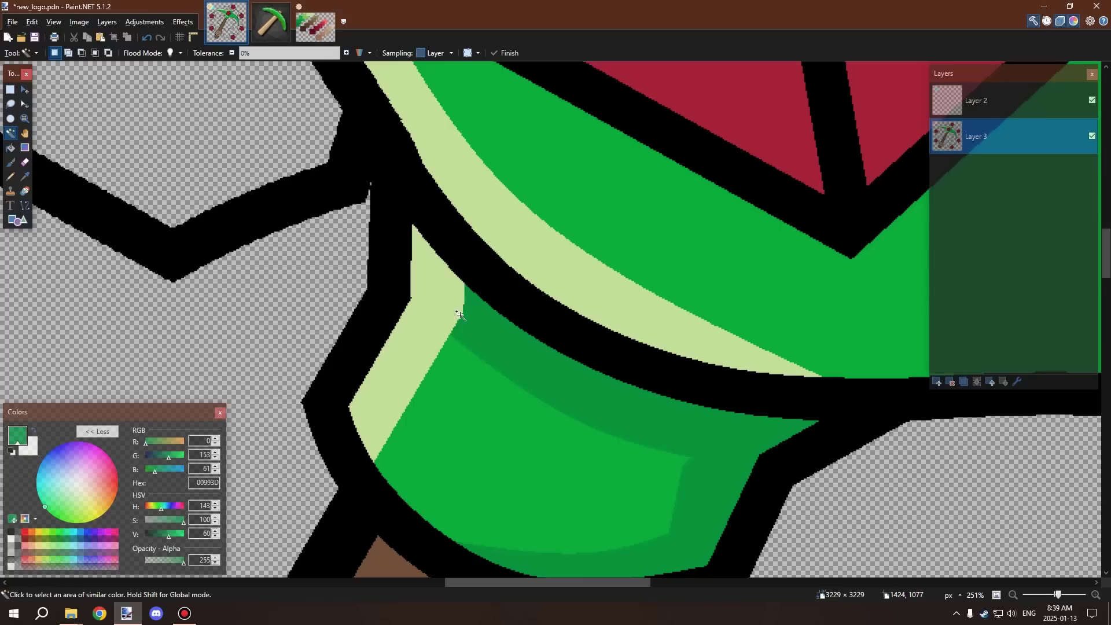
click(424, 275)
Sample the green 7EC958 from the swatch image as the primary colour and return to the logo image
click(315, 26)
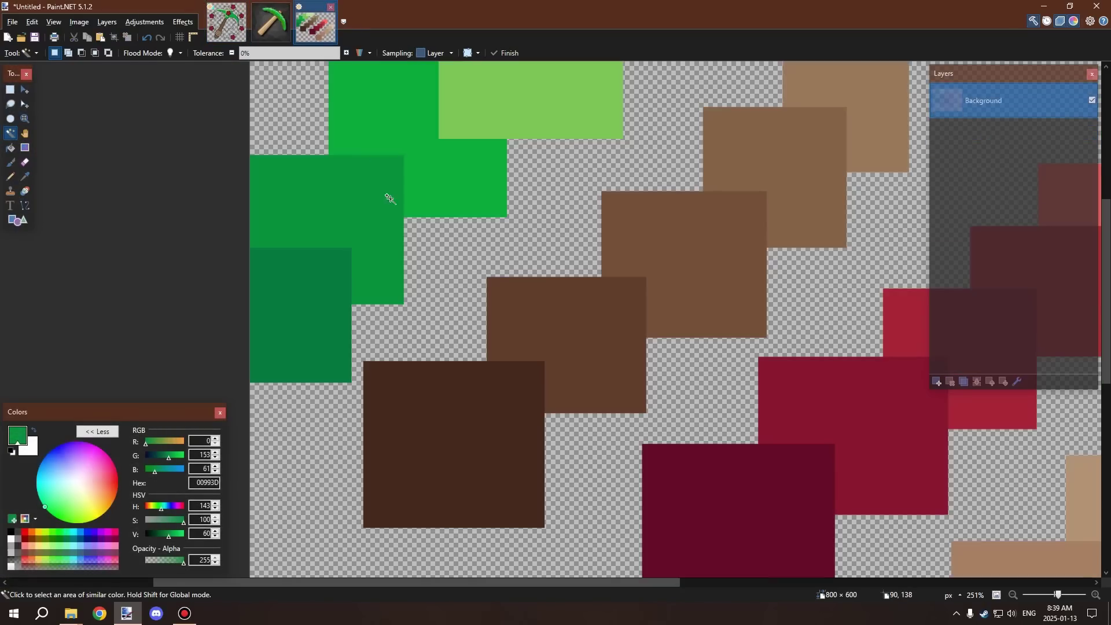
scroll(389, 199, down, 2)
scroll(174, 174, up, 3)
click(24, 177)
click(426, 161)
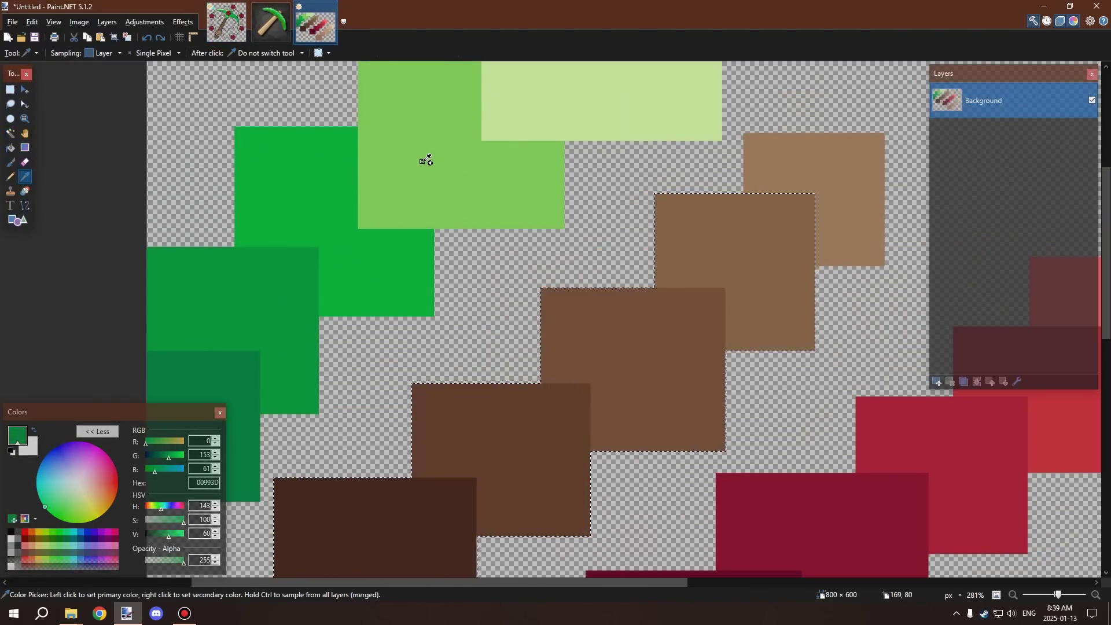
click(226, 26)
Draw a 7EC958 Pencil line across the highlight strip, from the black outline's inner corner to the shadow's lower edge
scroll(104, 214, up, 2)
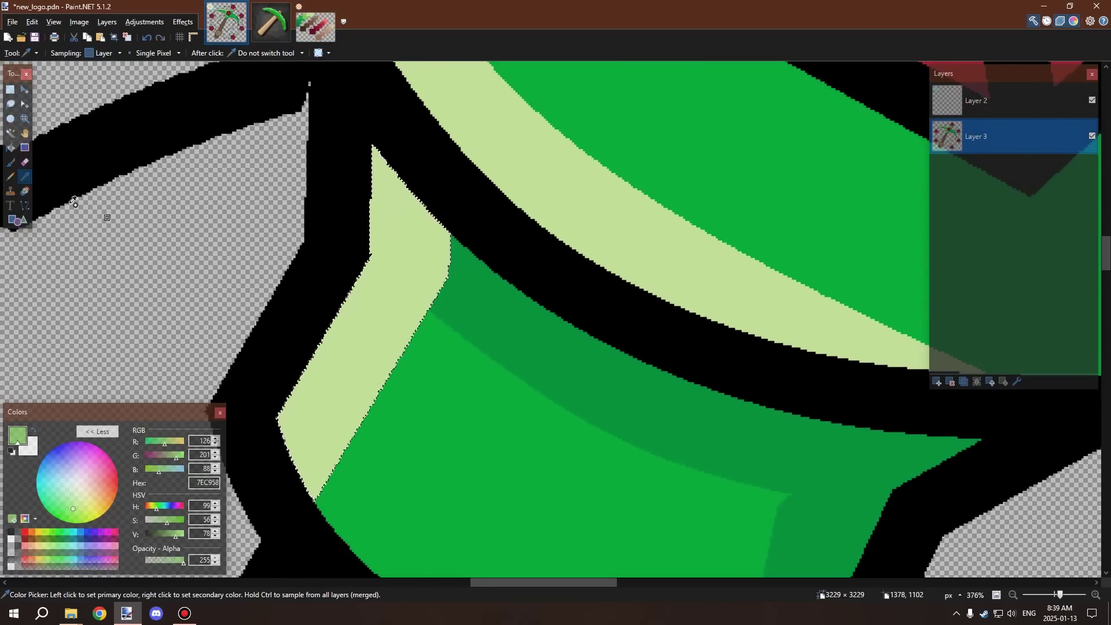
click(10, 175)
scroll(425, 285, up, 3)
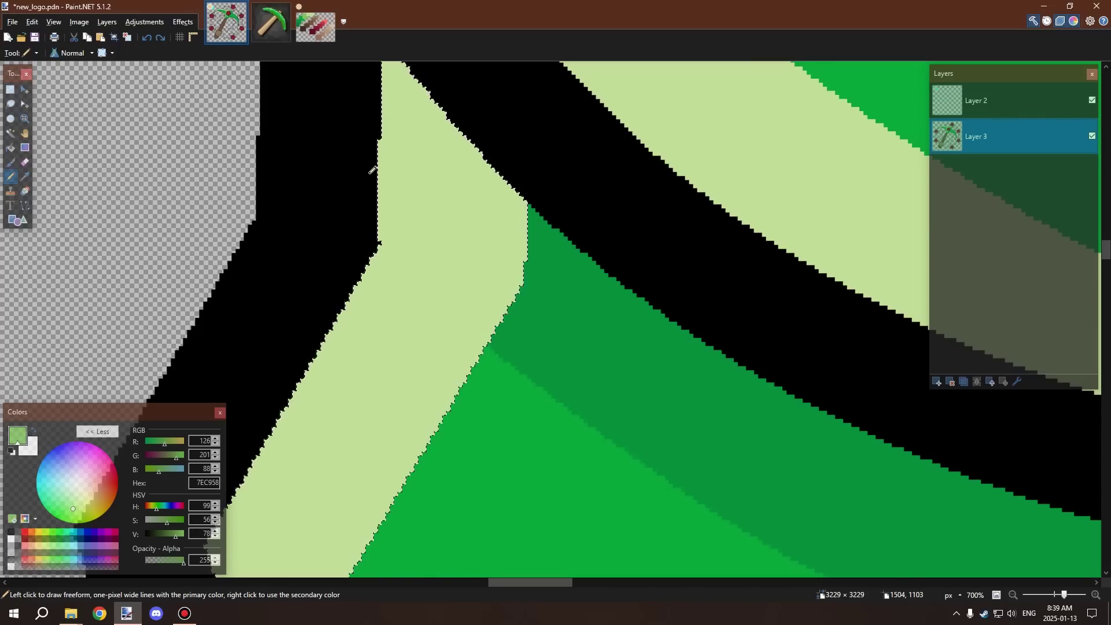
mouse_move(380, 246)
mouse_down()
mouse_move(489, 343)
mouse_move(417, 215)
mouse_up()
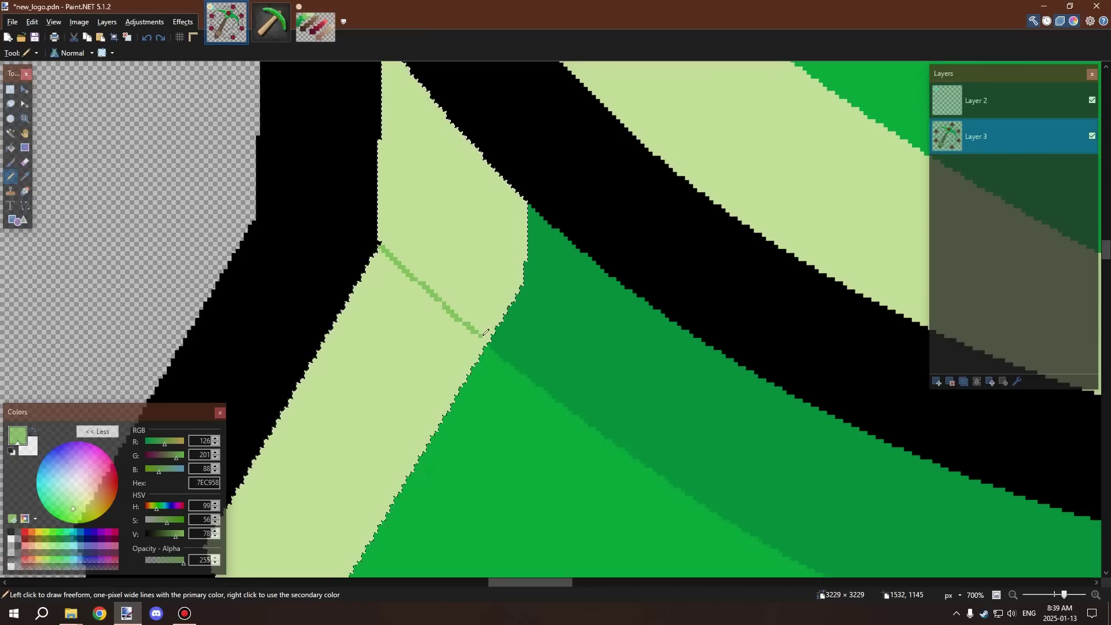
Fill the part of the highlight strip above the pencil line with 7EC958
scroll(491, 338, down, 3)
scroll(392, 247, up, 2)
key(f)
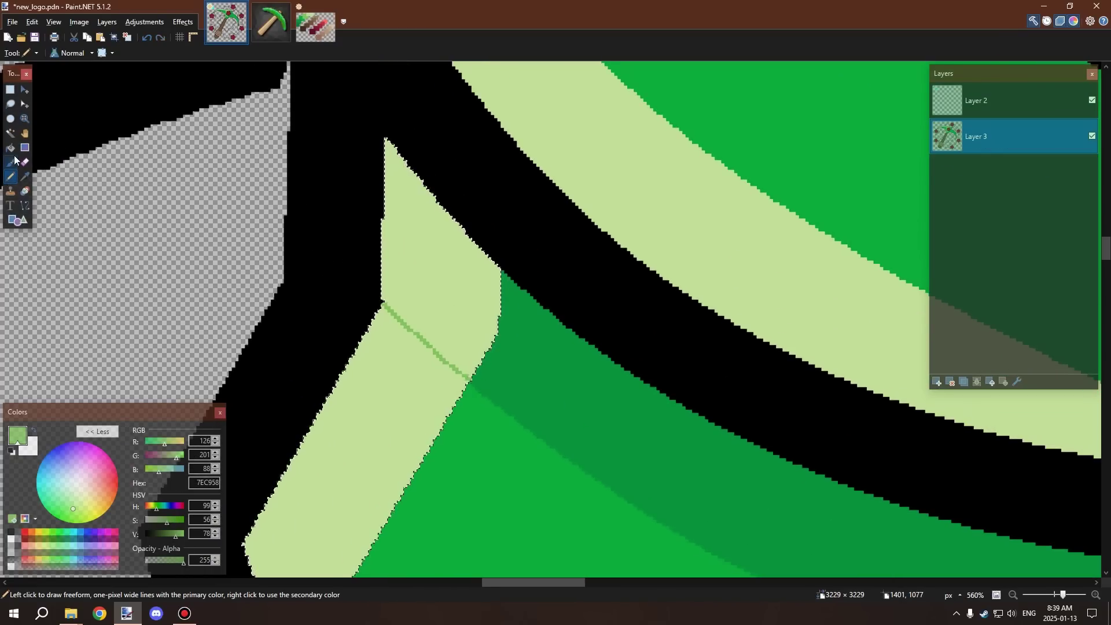
click(391, 247)
scroll(384, 238, down, 7)
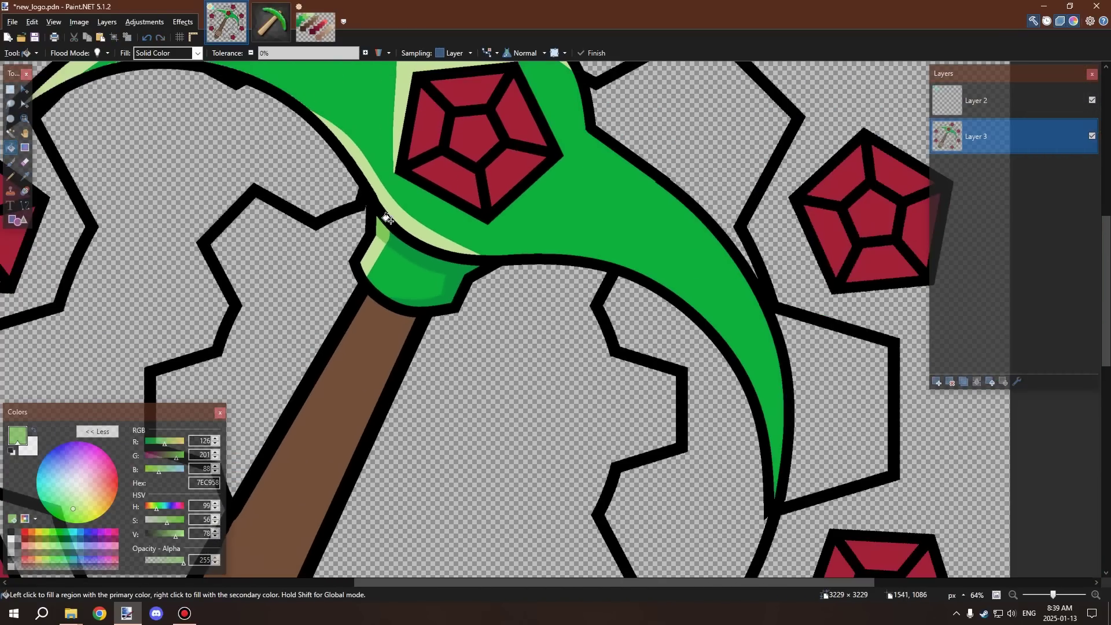
scroll(413, 217, down, 2)
scroll(385, 217, up, 6)
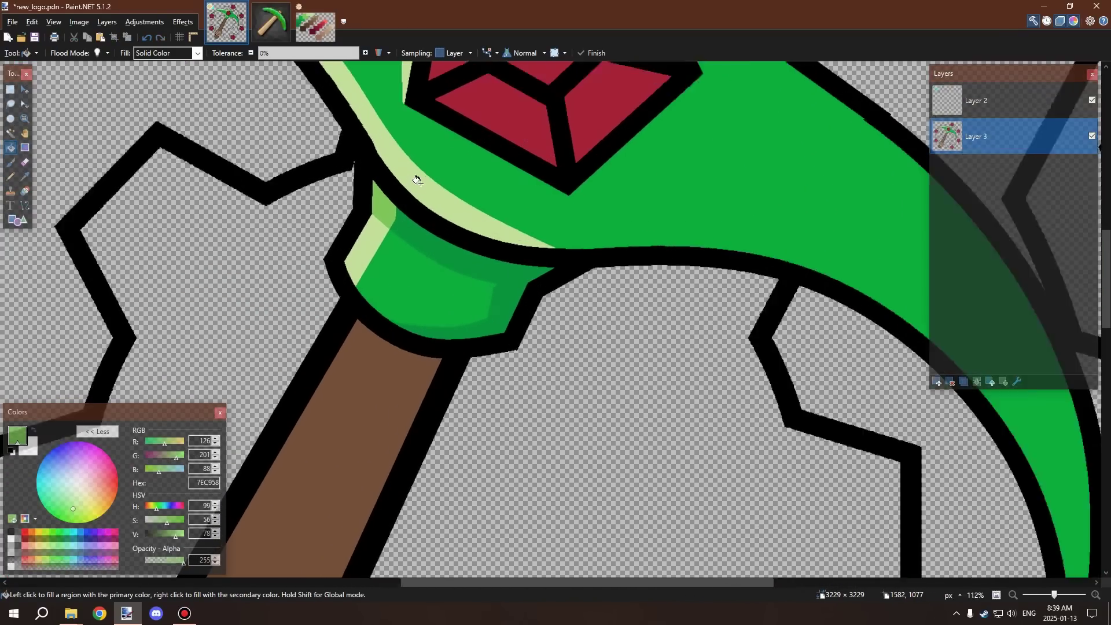
scroll(362, 217, down, 3)
scroll(359, 226, up, 3)
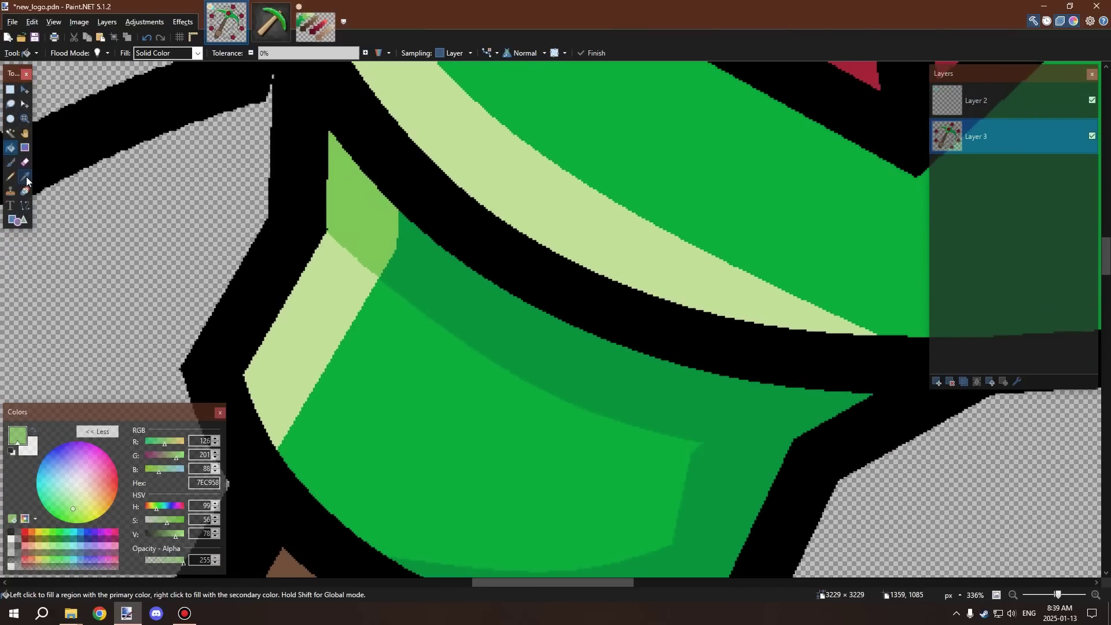
Sample the light green C2E098 from the collar's highlight strip as the primary colour
key(k)
click(354, 283)
scroll(352, 249, up, 3)
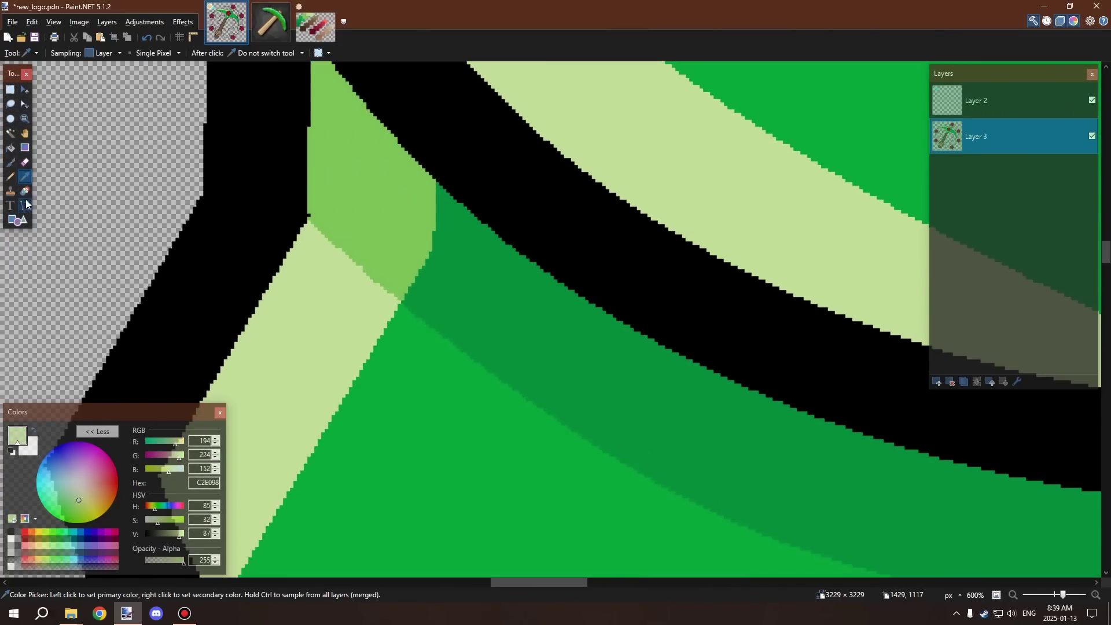
Draw a diagonal C2E098 Pencil line through the 7EC958 patch, from the black outline's vertical edge to the patch's lower corner
click(10, 177)
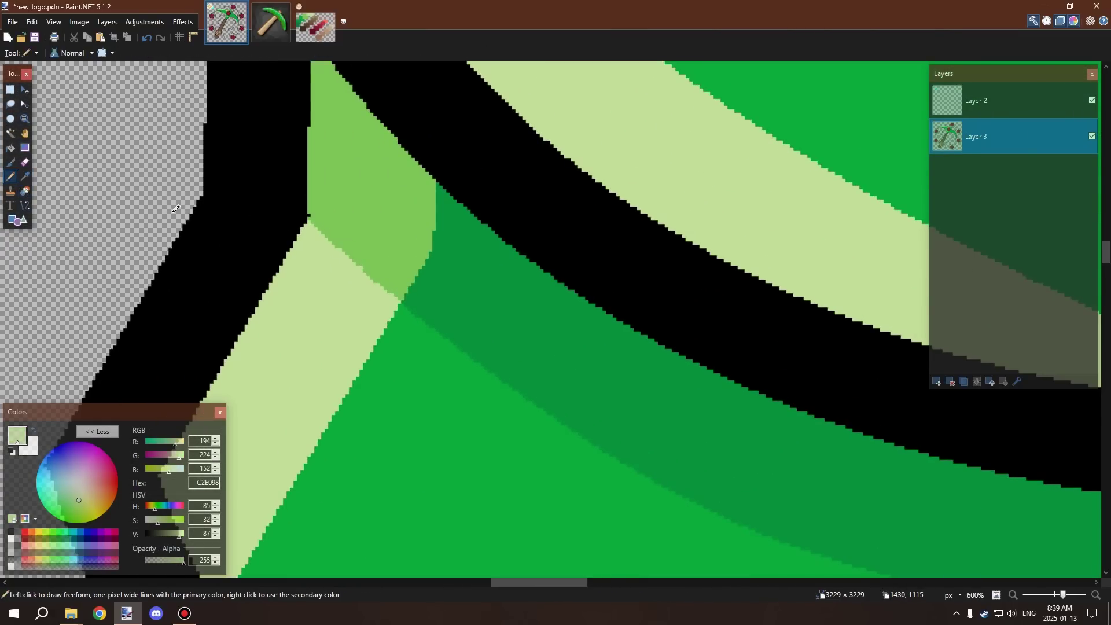
scroll(394, 292, up, 1)
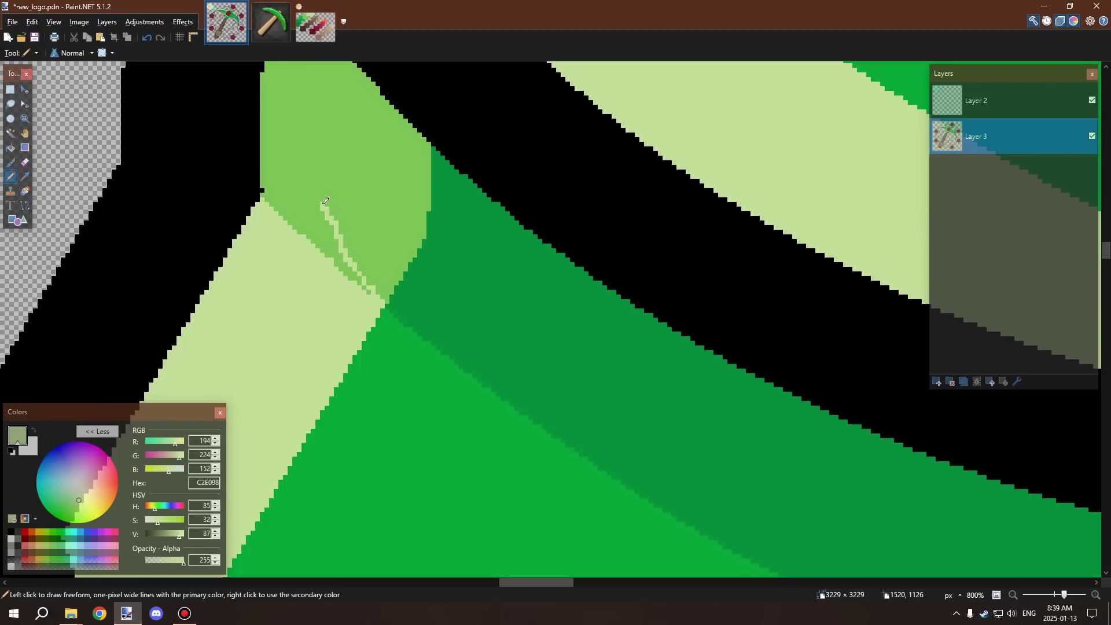
key(ctrl+z)
scroll(297, 156, down, 3)
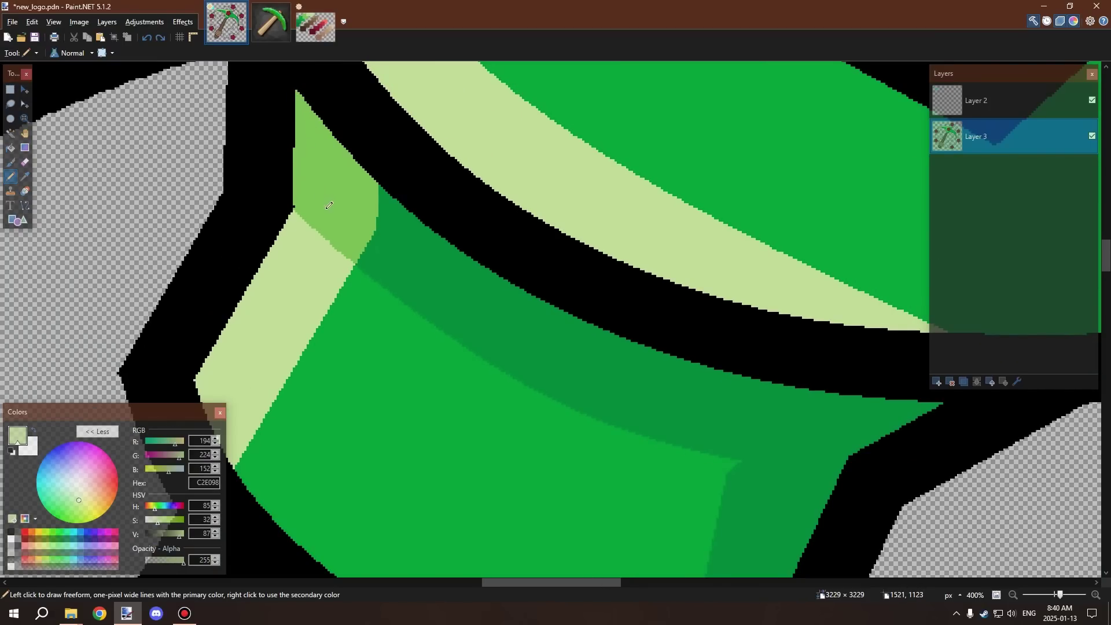
key(ctrl+z)
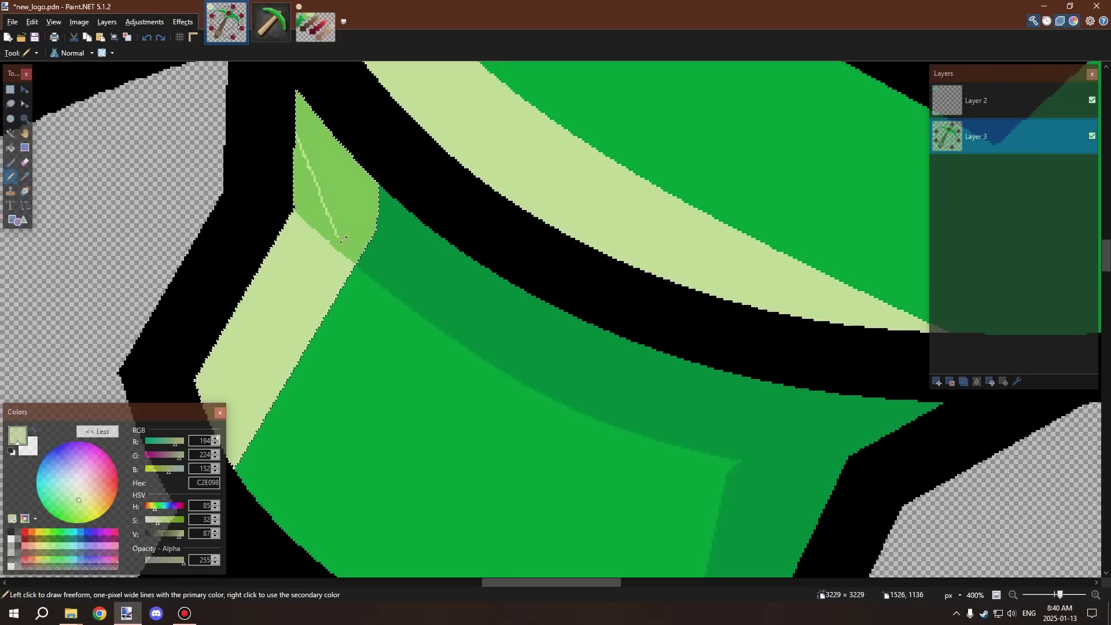
scroll(343, 239, down, 1)
scroll(359, 195, up, 1)
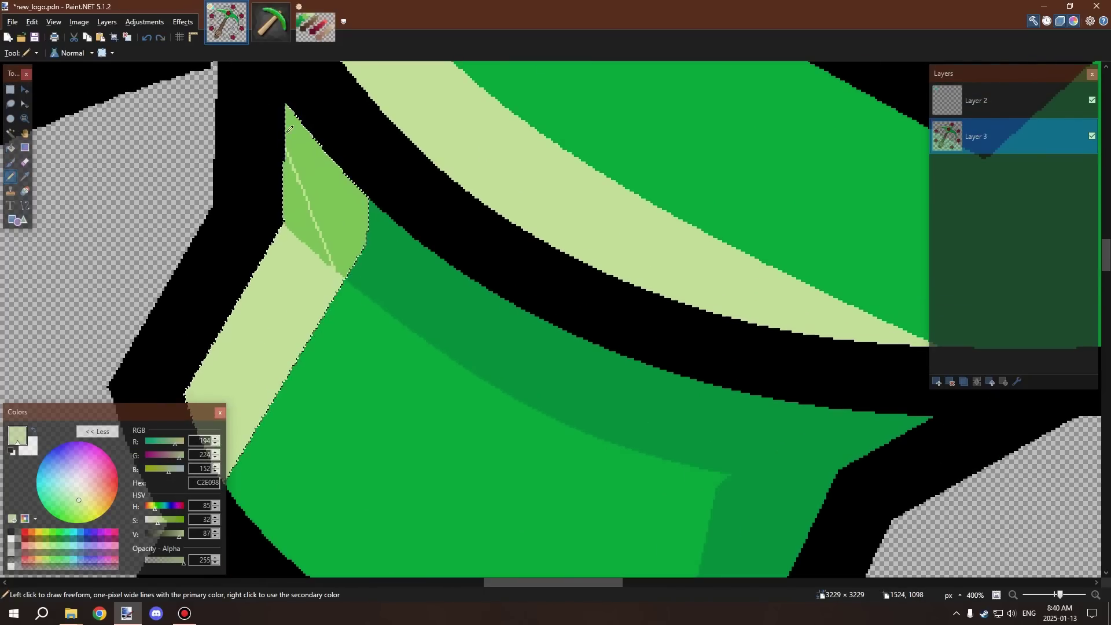
Fill the part of the 7EC958 patch between the diagonal pencil line and the outer black outline with C2E098
click(25, 176)
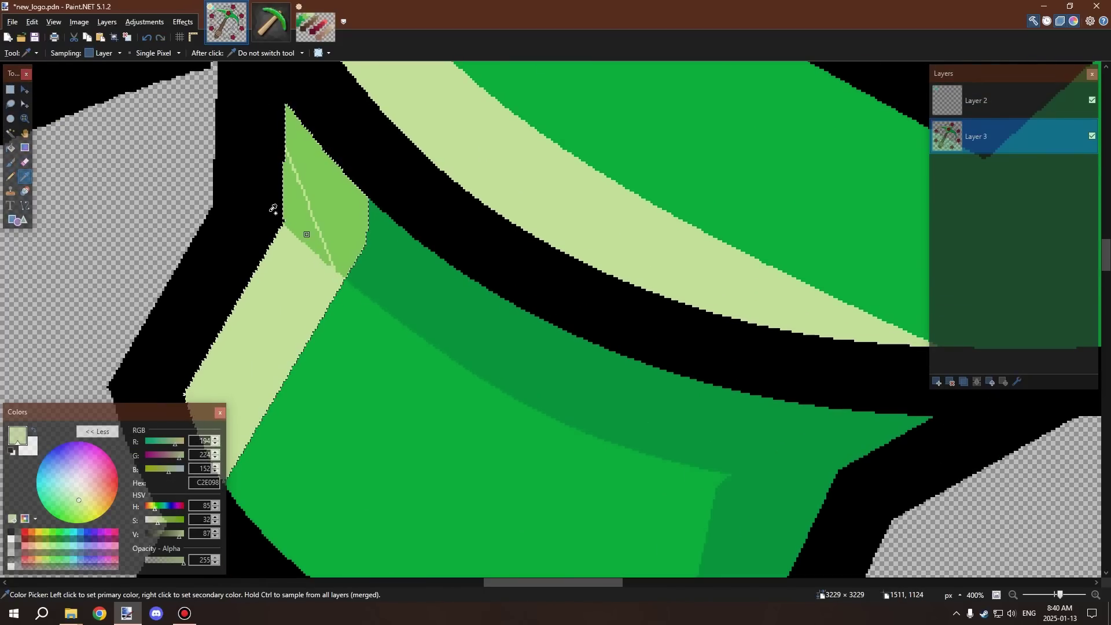
click(10, 147)
click(288, 217)
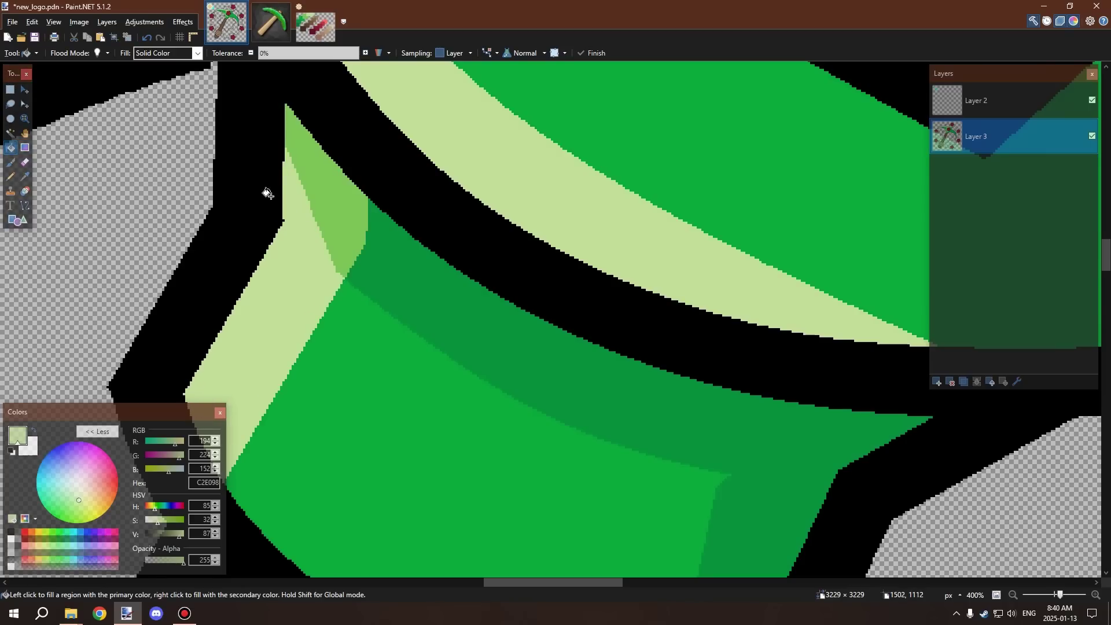
Sample the dark green 00993D from the collar's shadow band as the primary colour
scroll(202, 152, up, 1)
click(25, 177)
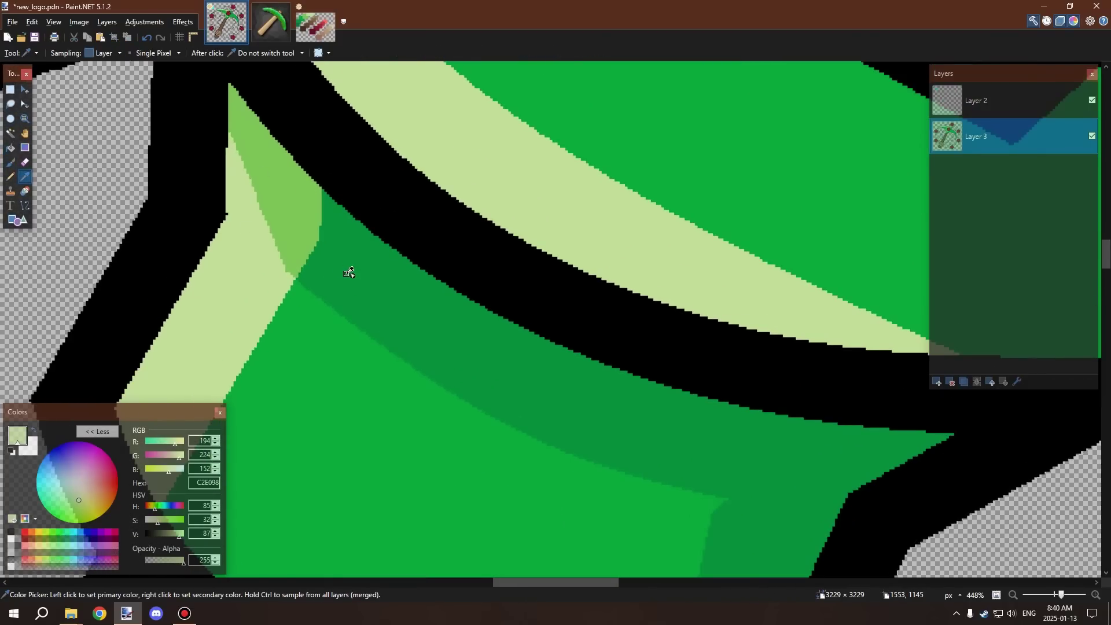
scroll(347, 272, up, 1)
click(341, 254)
scroll(385, 380, down, 2)
scroll(271, 221, up, 4)
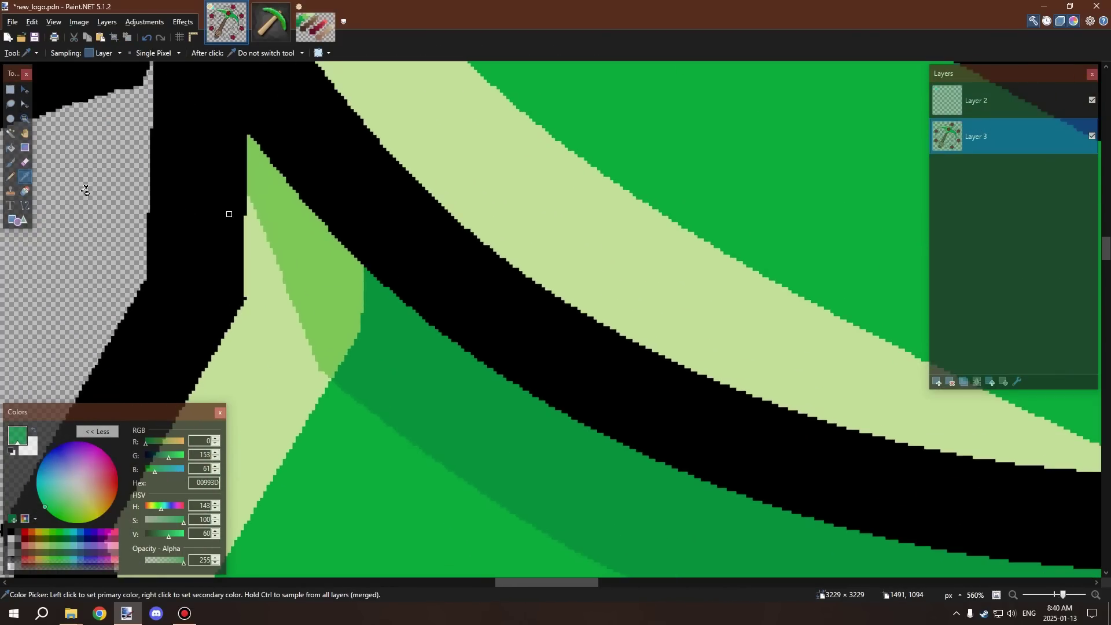
Draw a 00993D Pencil line down the 7EC958 patch to its lower corner and fill the part adjoining the shadow with 00993D
click(11, 176)
drag(334, 376, 332, 328)
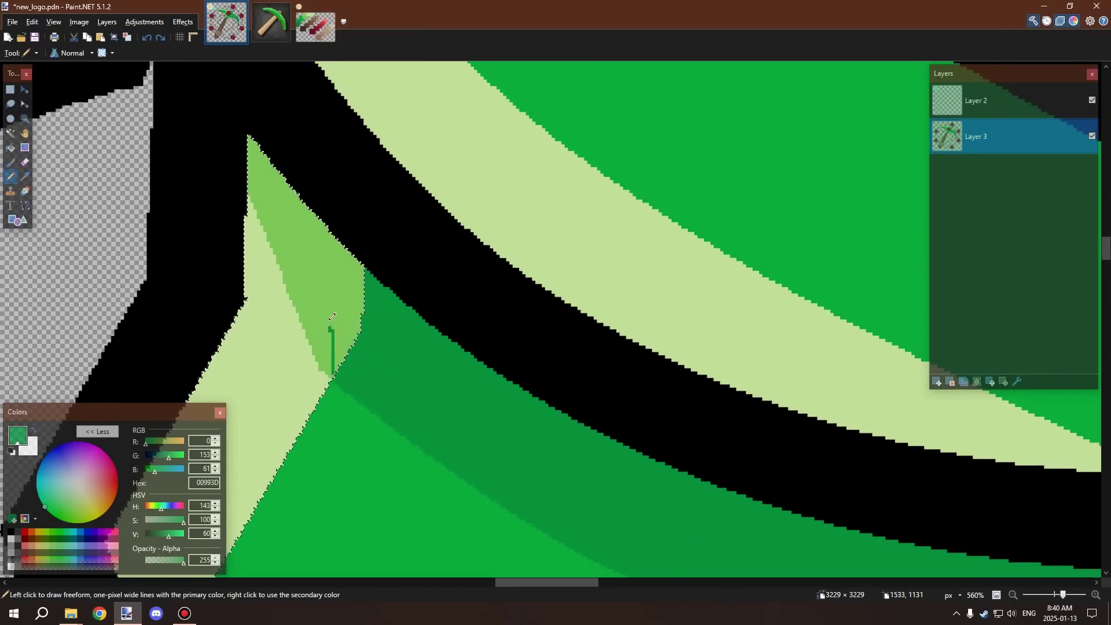
key(ctrl+z)
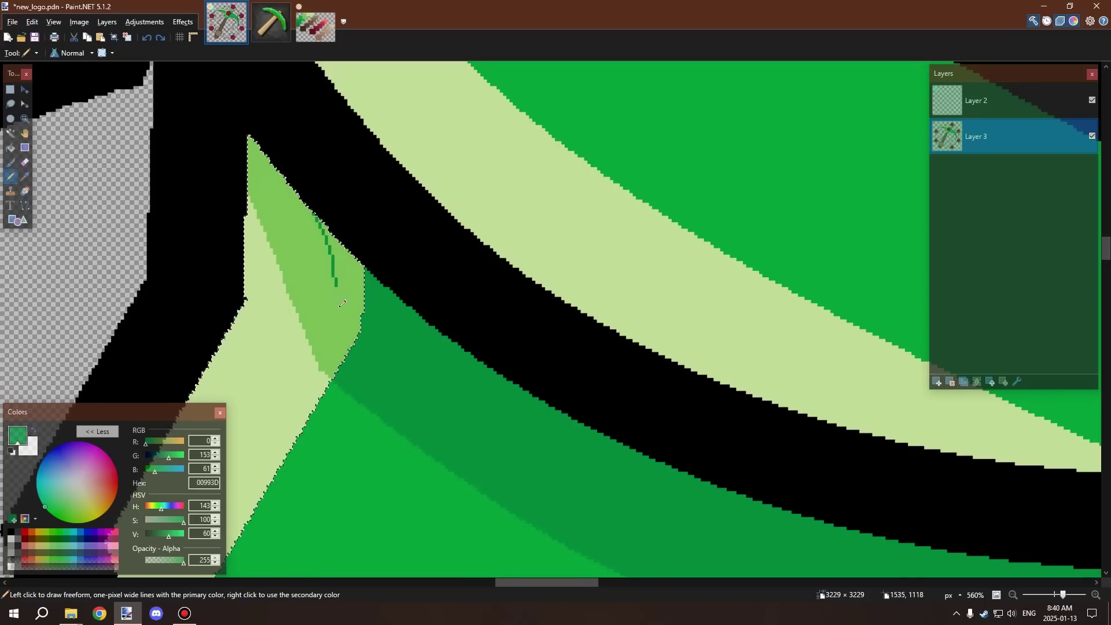
key(ctrl+z)
drag(322, 223, 330, 318)
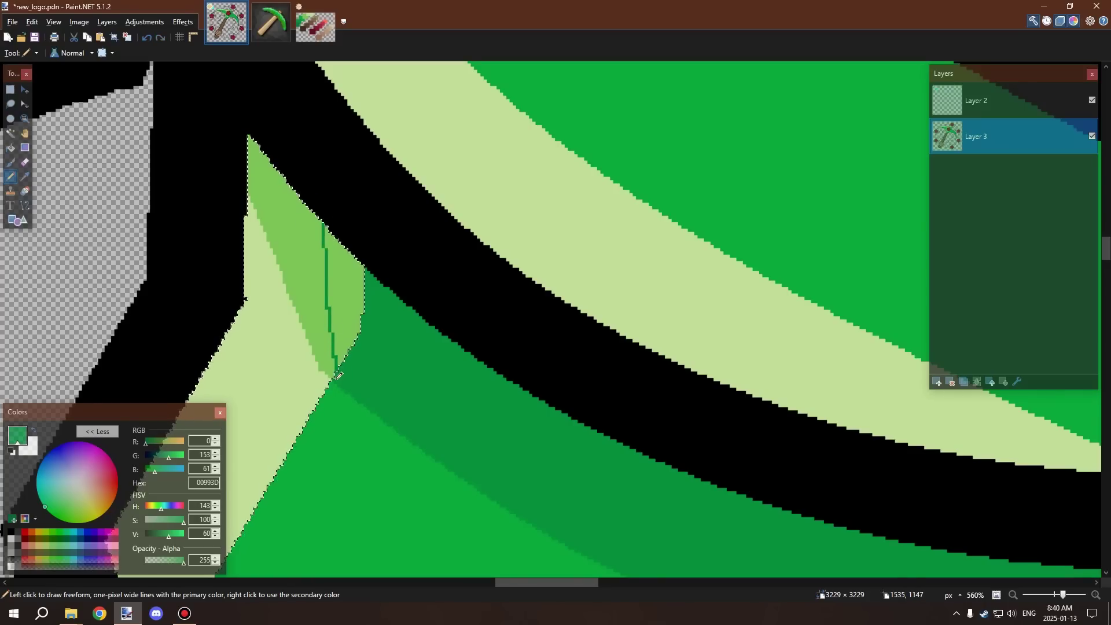
mouse_move(322, 265)
mouse_down()
mouse_move(321, 207)
mouse_move(321, 326)
mouse_up()
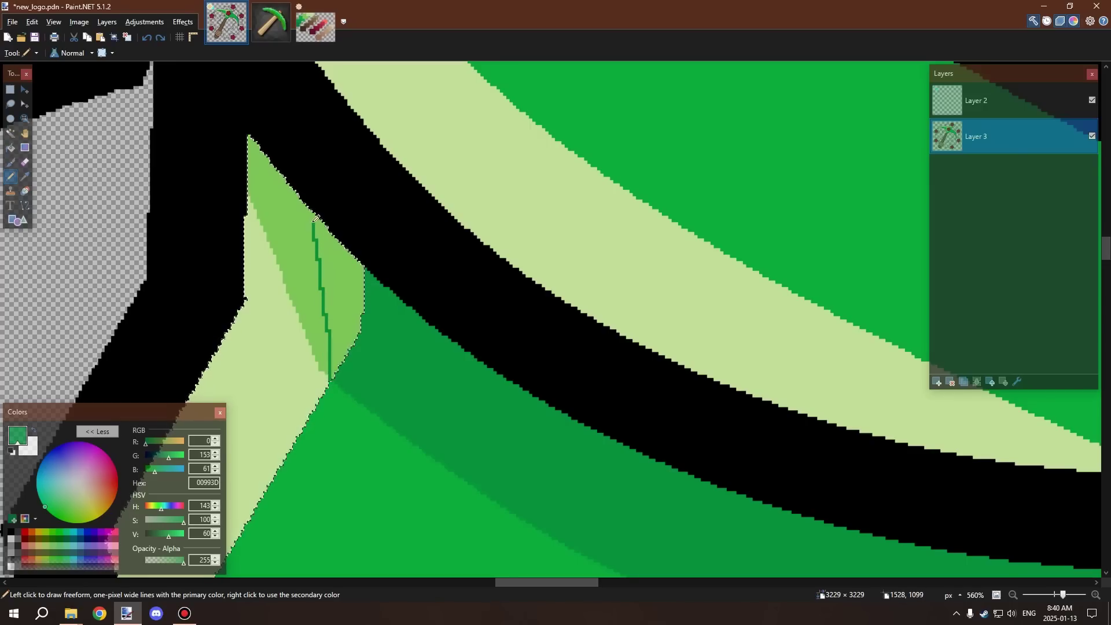
scroll(314, 204, down, 3)
scroll(367, 241, up, 3)
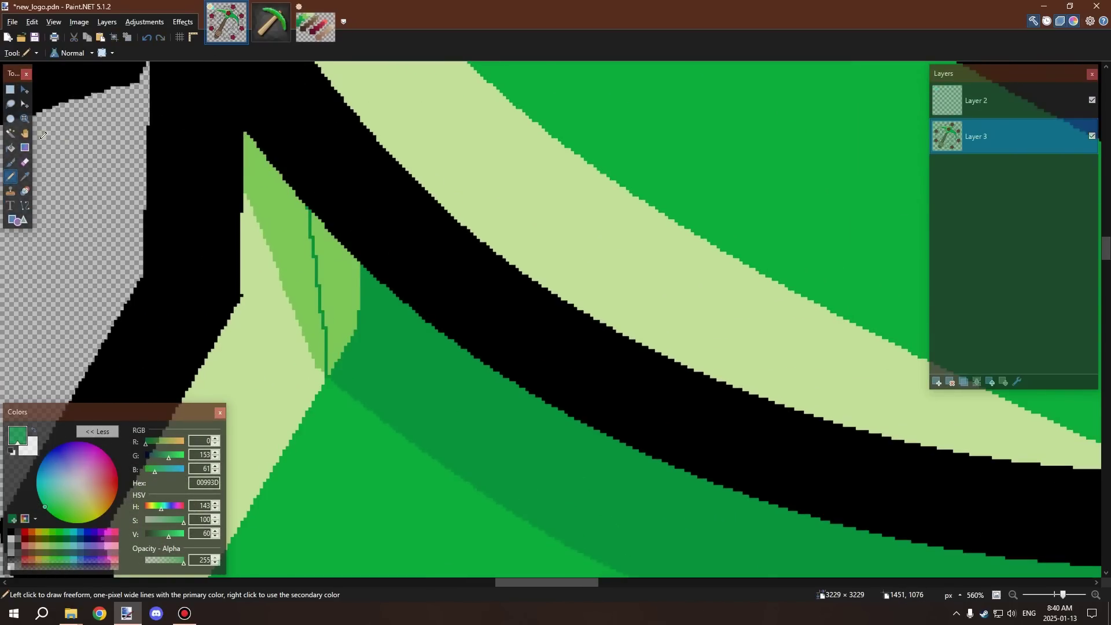
click(10, 148)
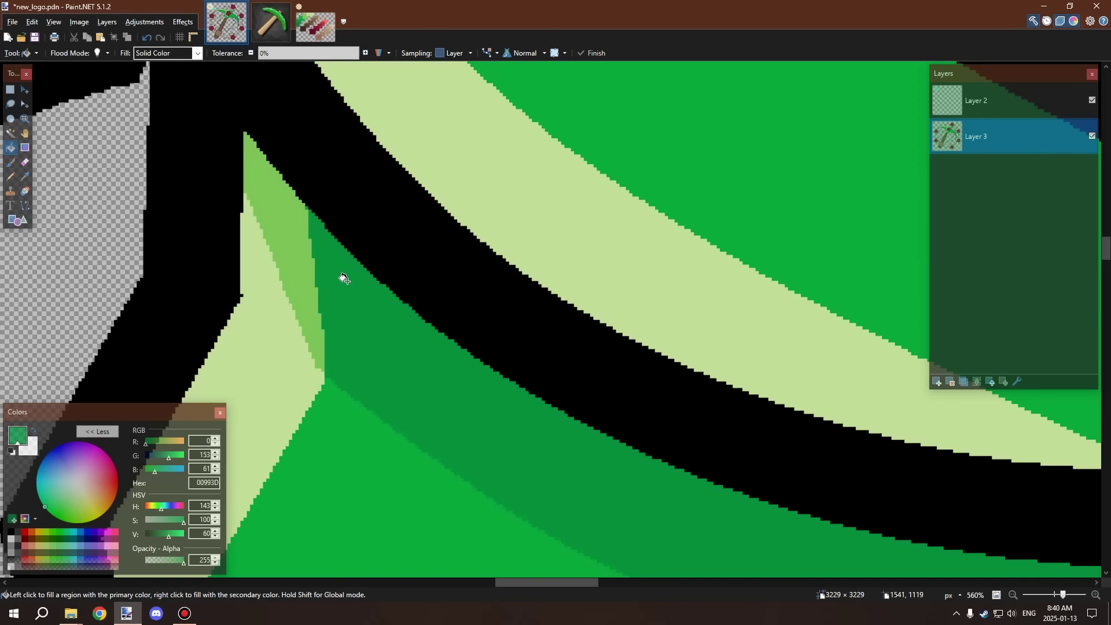
Examine the collar and pickaxe head shading at close and full-logo magnification
scroll(342, 277, down, 5)
scroll(342, 277, down, 3)
scroll(252, 271, up, 4)
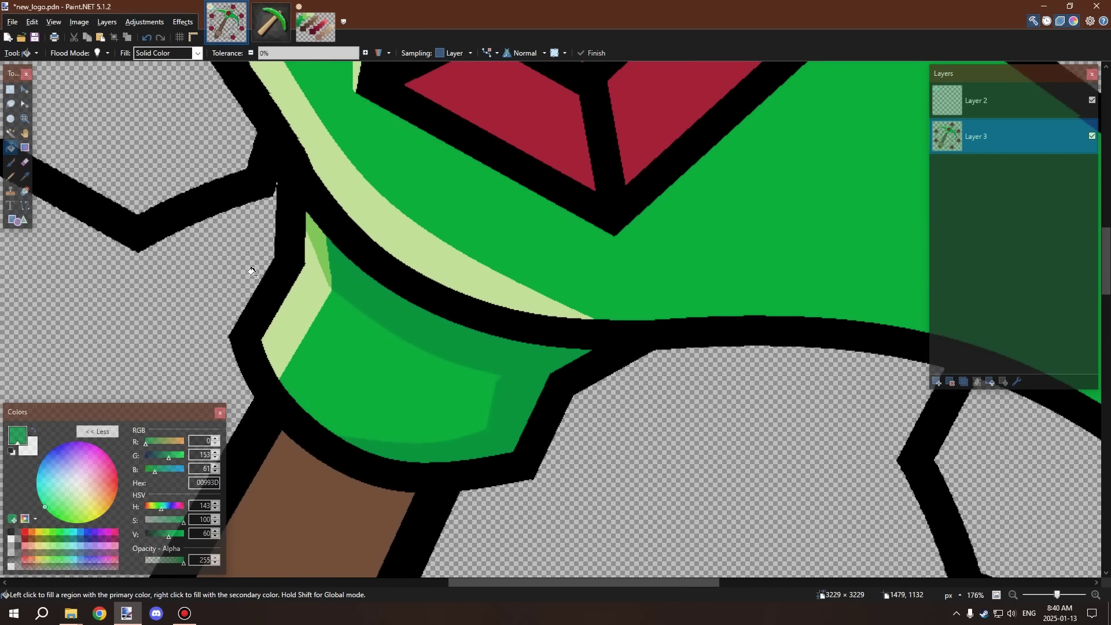
scroll(303, 317, down, 4)
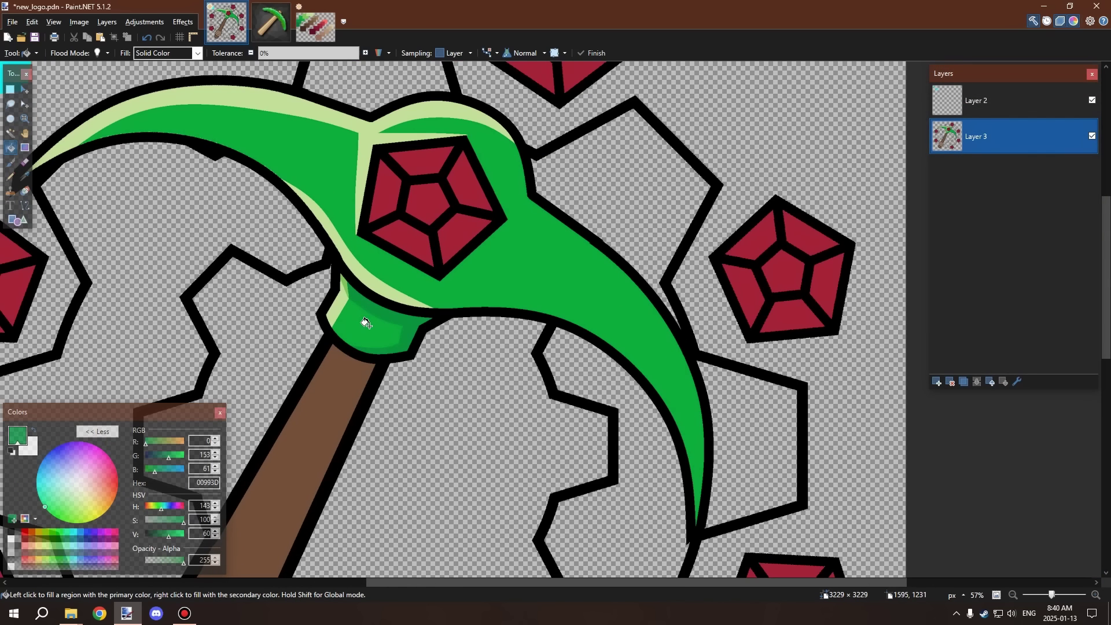
scroll(351, 303, up, 3)
scroll(347, 293, down, 6)
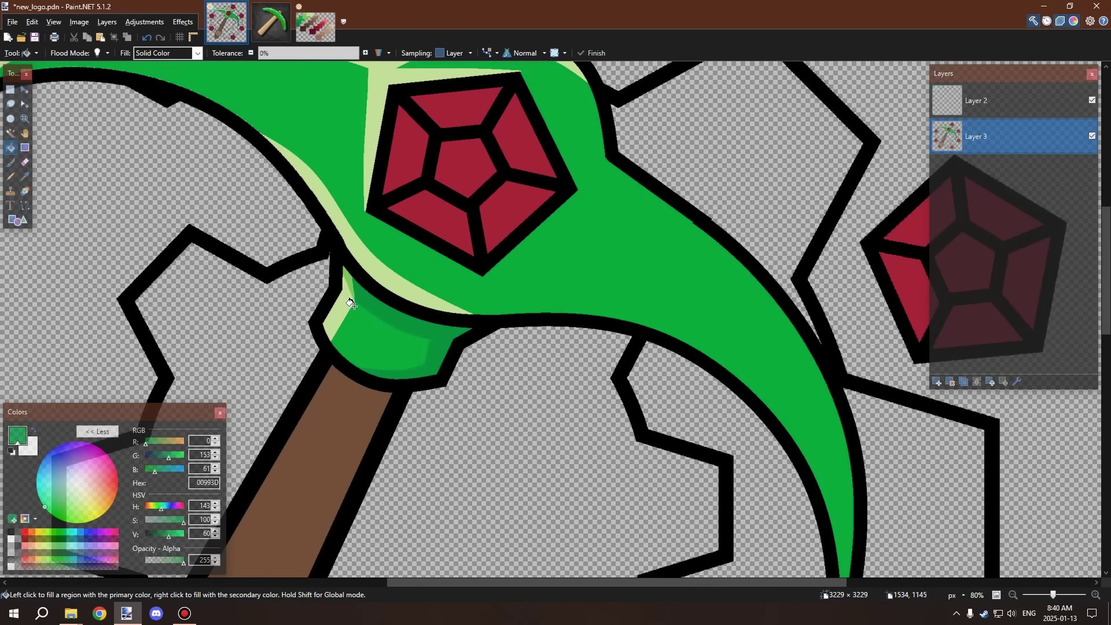
scroll(366, 325, up, 7)
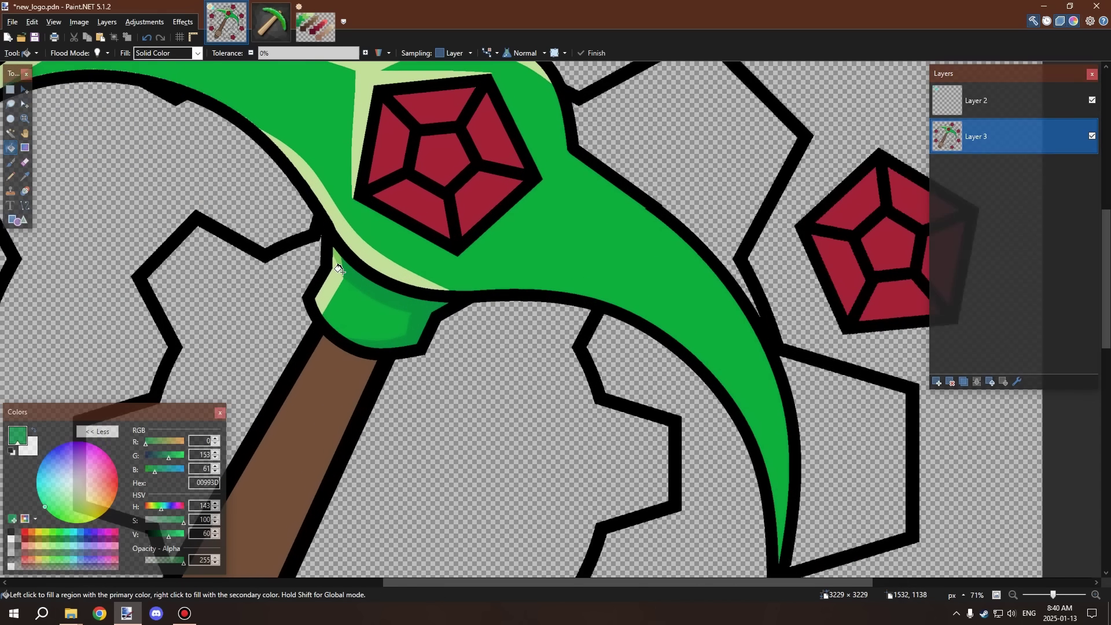
scroll(326, 244, down, 5)
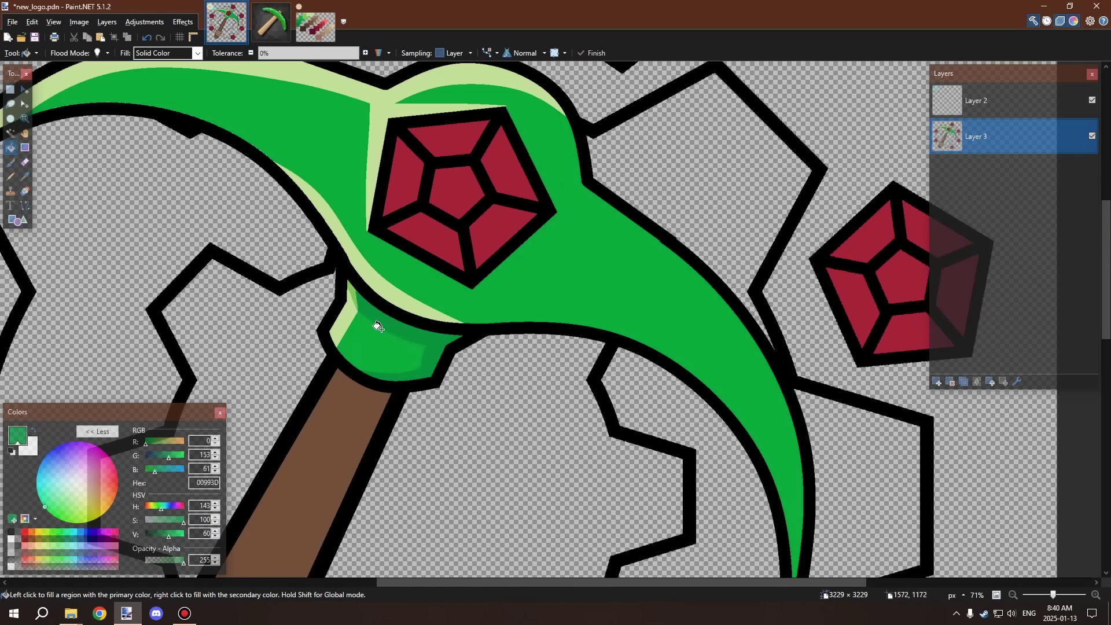
scroll(393, 340, down, 3)
scroll(387, 337, up, 5)
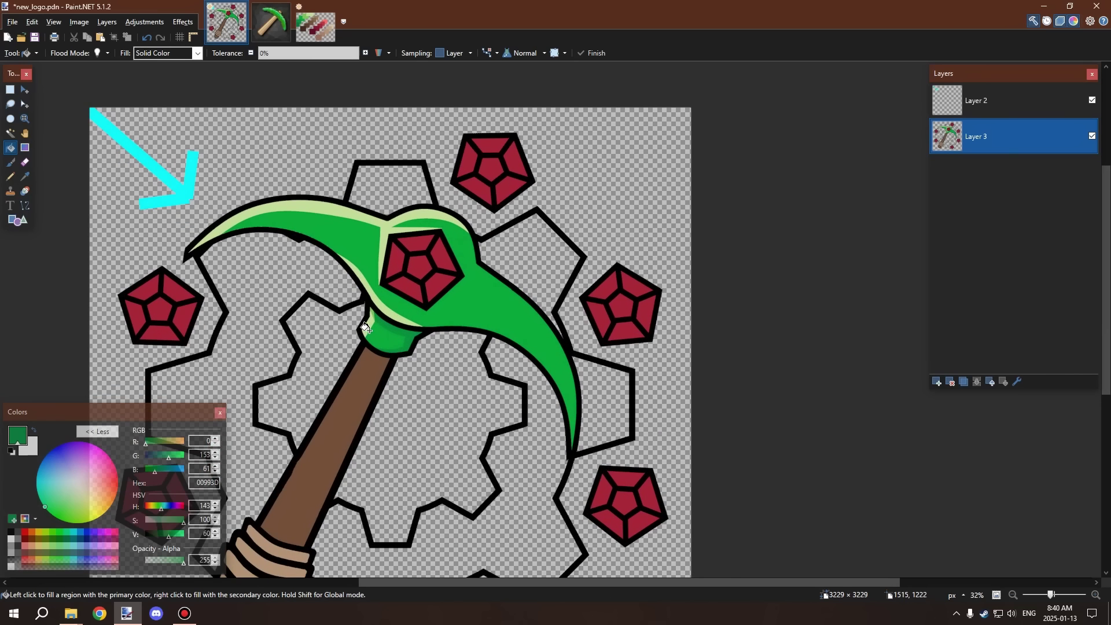
scroll(385, 332, up, 1)
scroll(399, 339, down, 3)
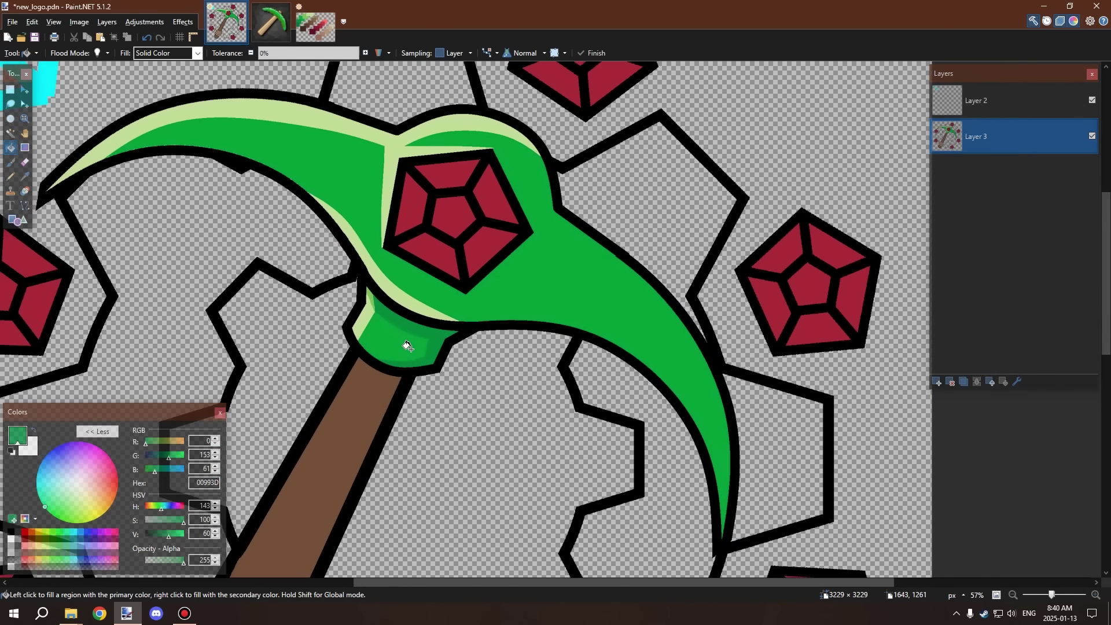
scroll(410, 342, up, 8)
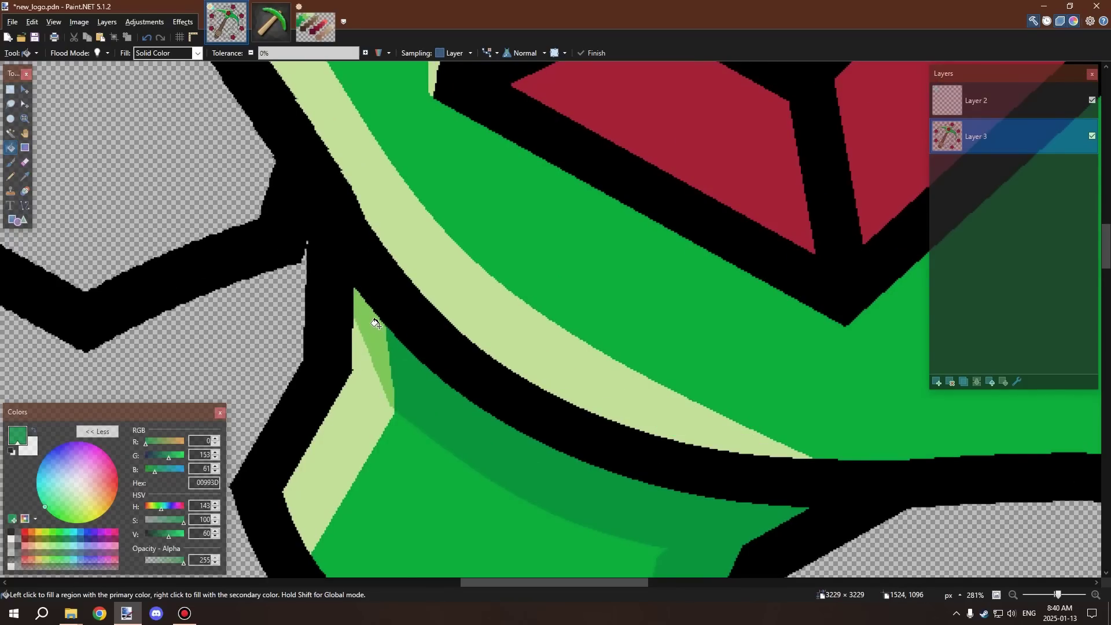
scroll(375, 323, down, 6)
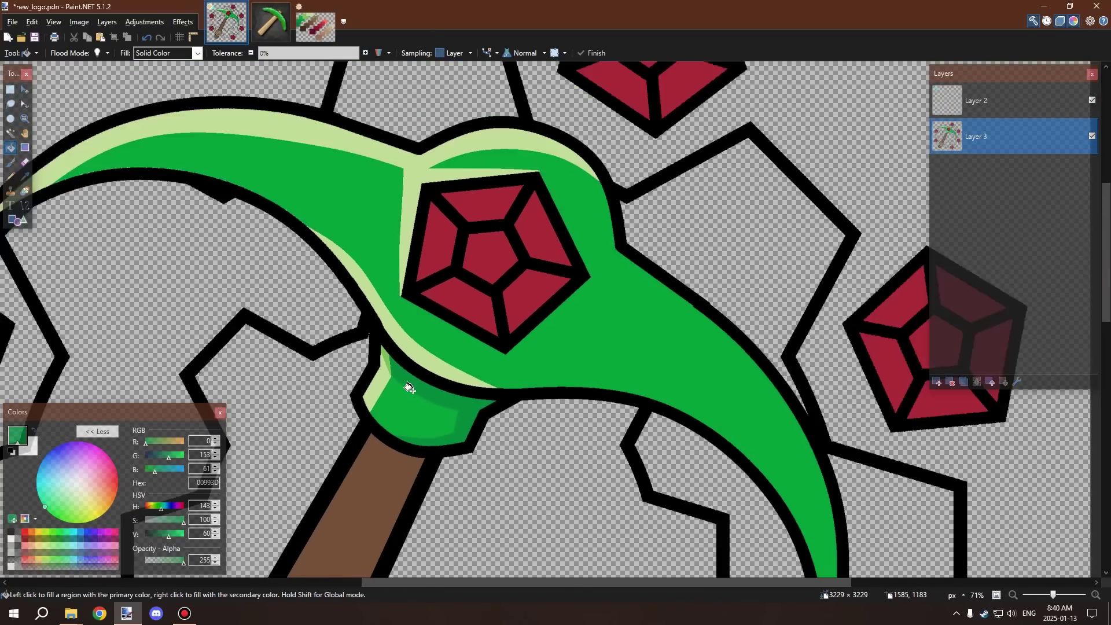
scroll(409, 387, down, 3)
scroll(429, 383, up, 1)
scroll(436, 381, down, 1)
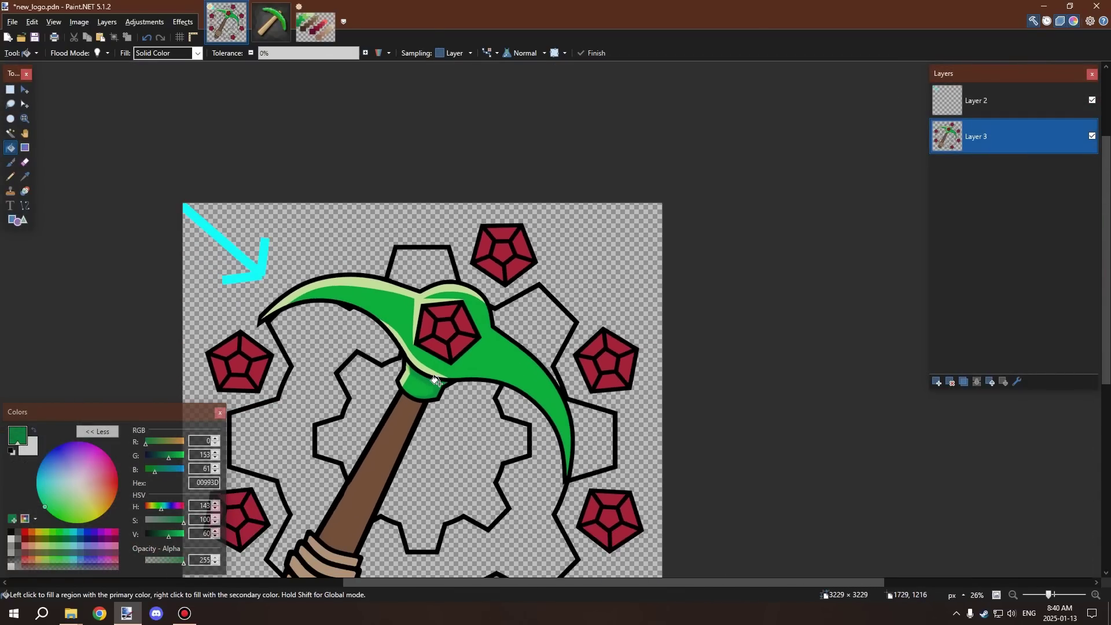
scroll(455, 385, up, 3)
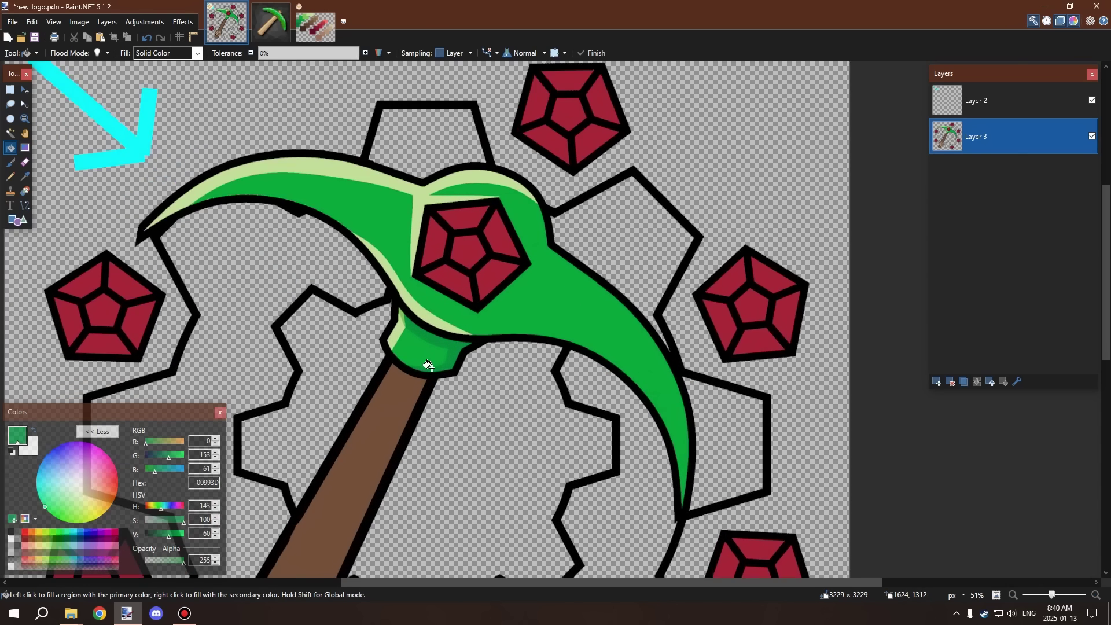
scroll(431, 365, up, 1)
scroll(405, 367, down, 3)
scroll(471, 352, up, 1)
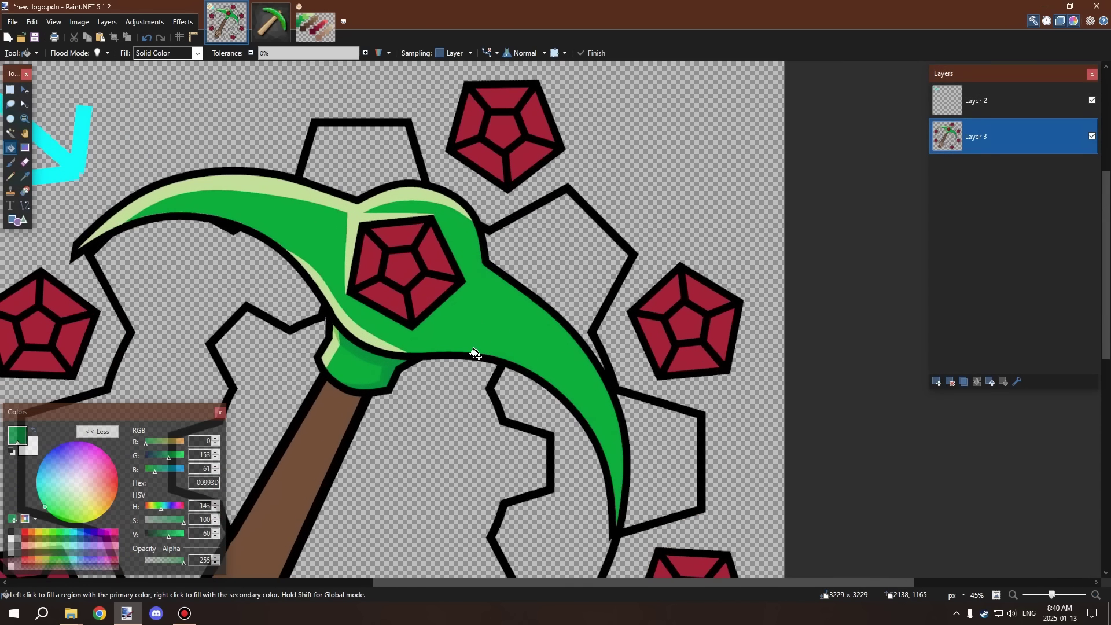
scroll(347, 272, up, 3)
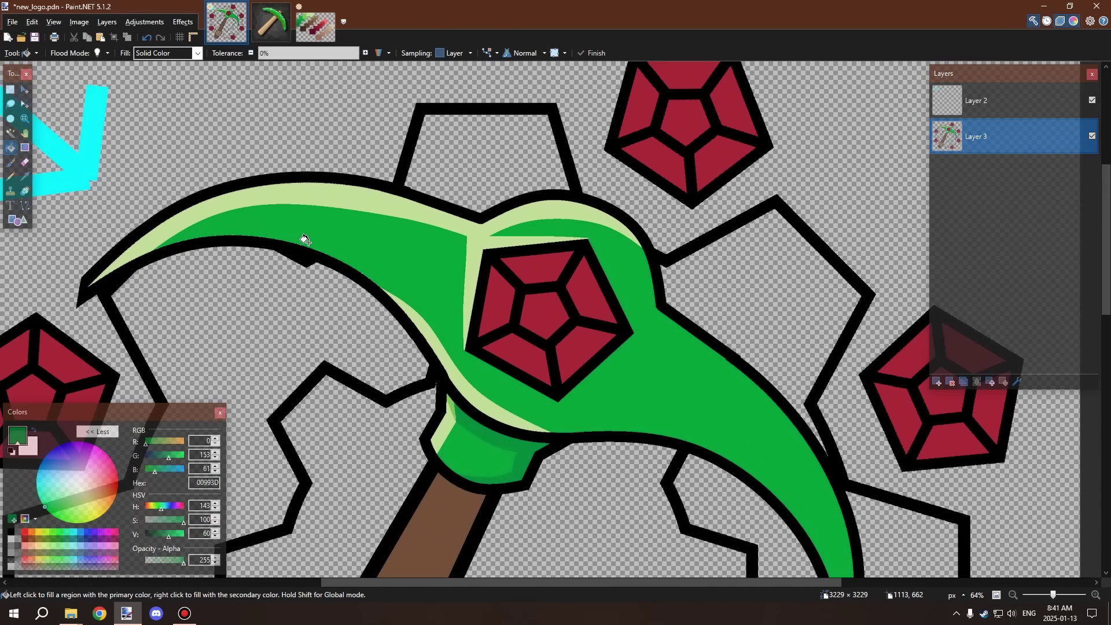
scroll(459, 316, down, 3)
scroll(480, 324, up, 1)
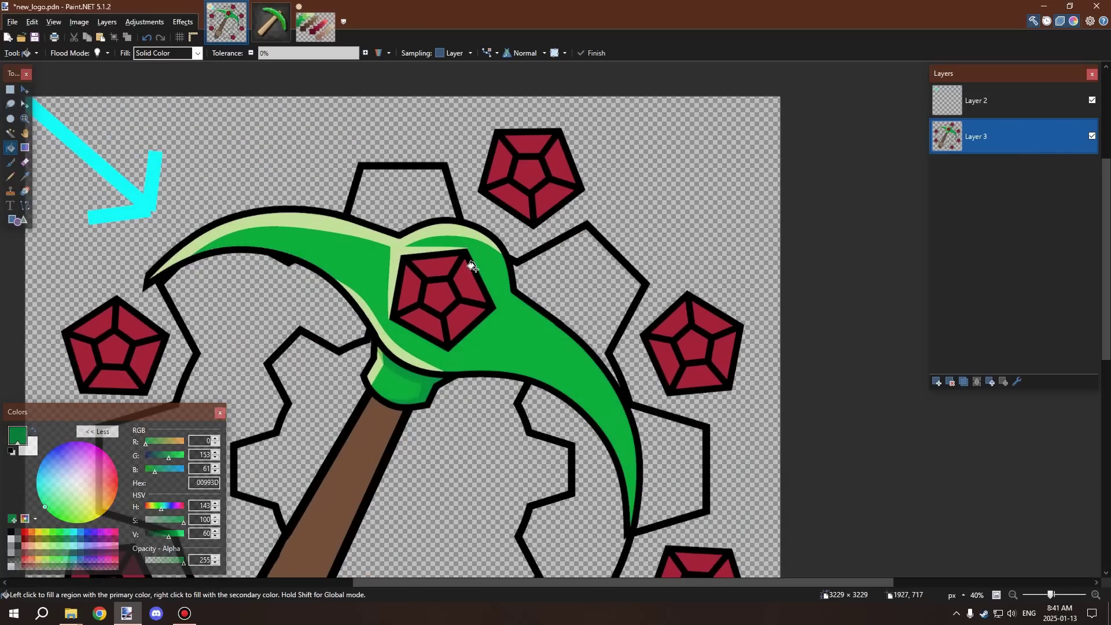
scroll(507, 294, up, 2)
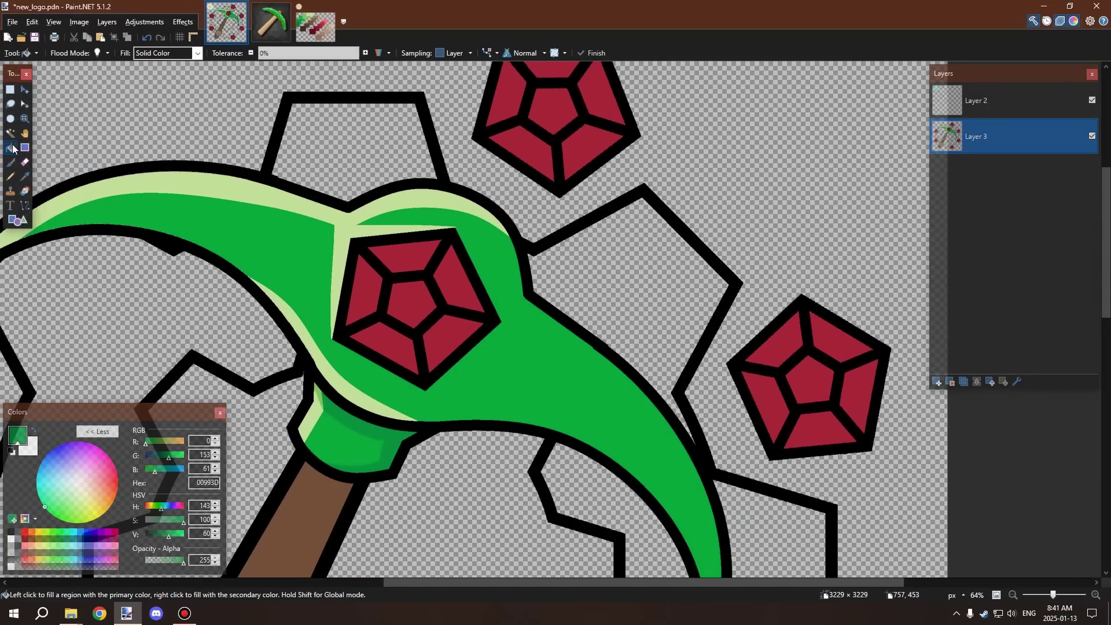
click(25, 178)
scroll(374, 400, up, 2)
scroll(375, 399, down, 3)
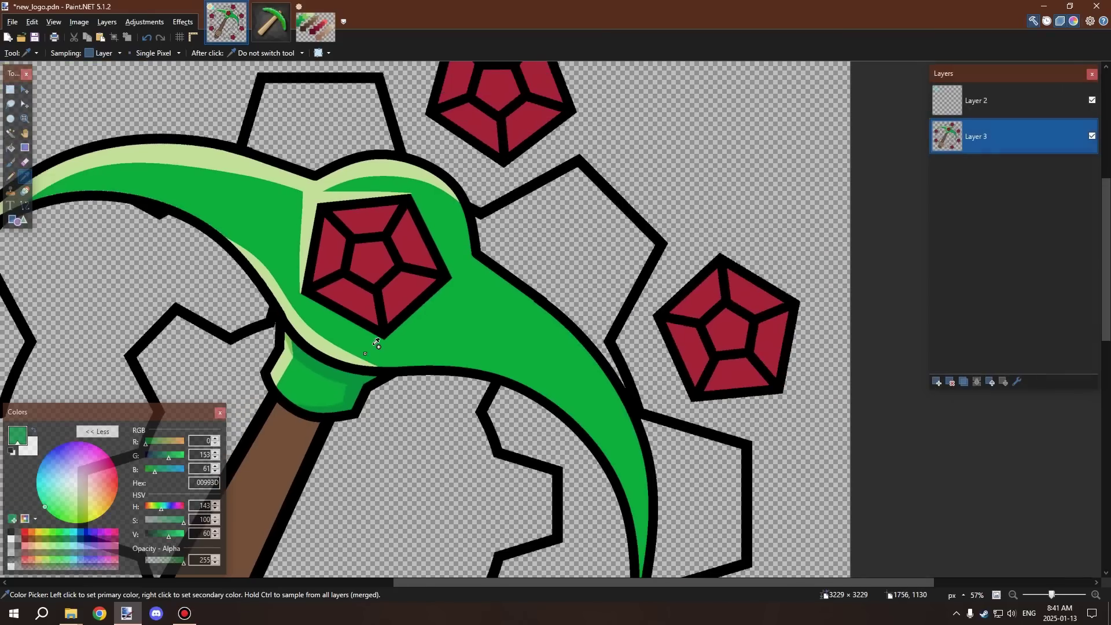
scroll(374, 399, up, 2)
click(11, 147)
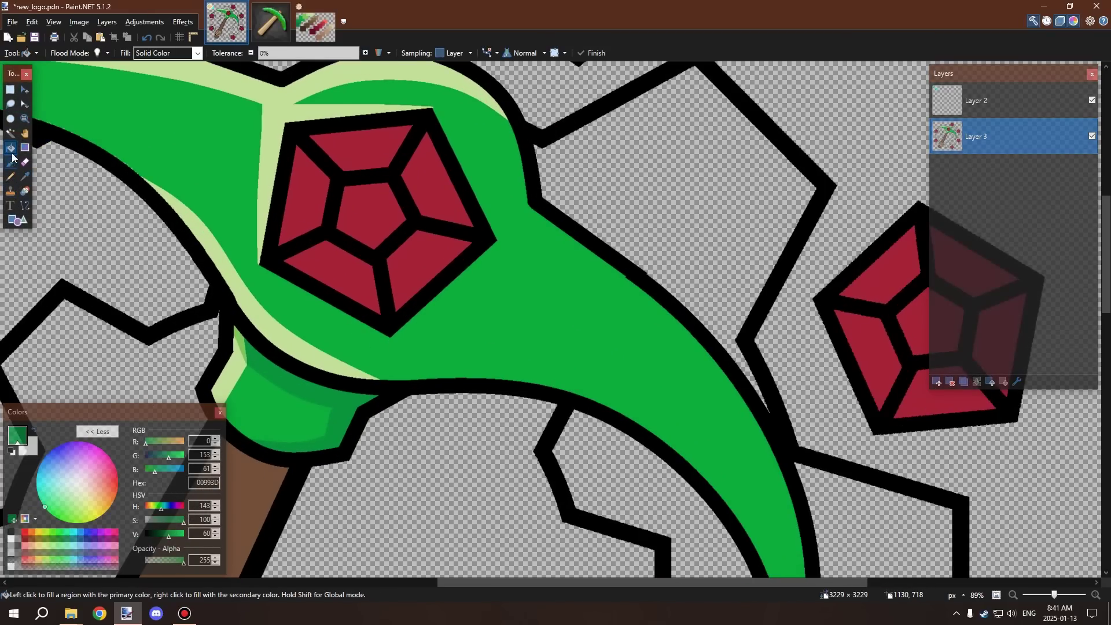
Select the pickaxe head's main green area with the Magic Wand
click(11, 133)
click(496, 280)
scroll(496, 284, down, 2)
scroll(496, 284, up, 1)
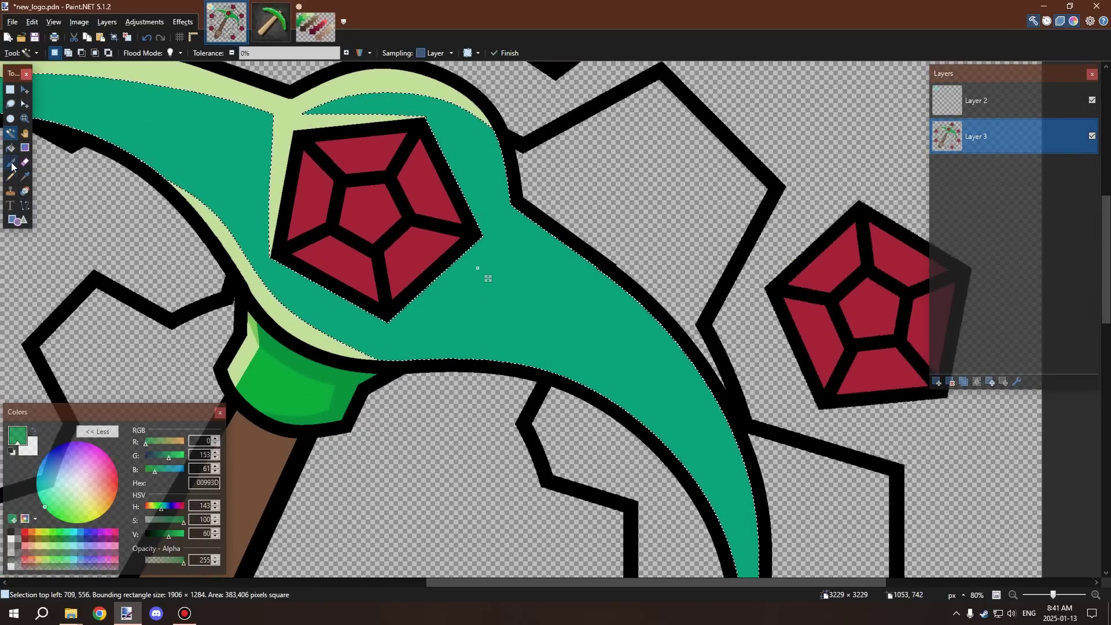
Draw a 00993D Line/Curve shadow about 271 px long along the gem's lower-right edge, shaping it to taper toward the bottom corner
click(24, 206)
scroll(411, 326, up, 2)
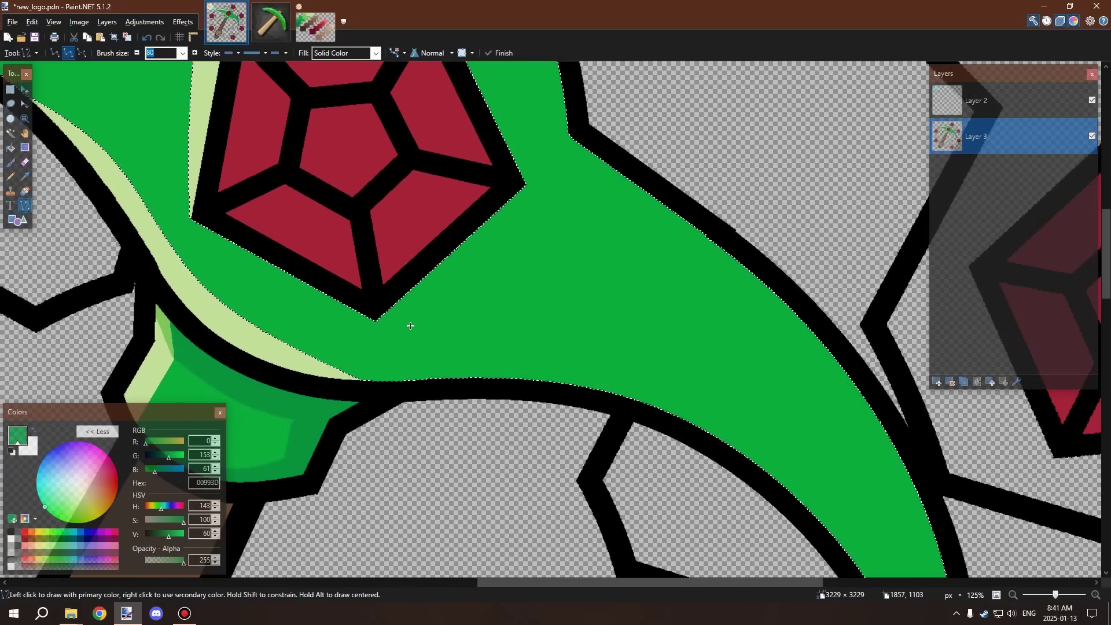
drag(380, 322, 531, 191)
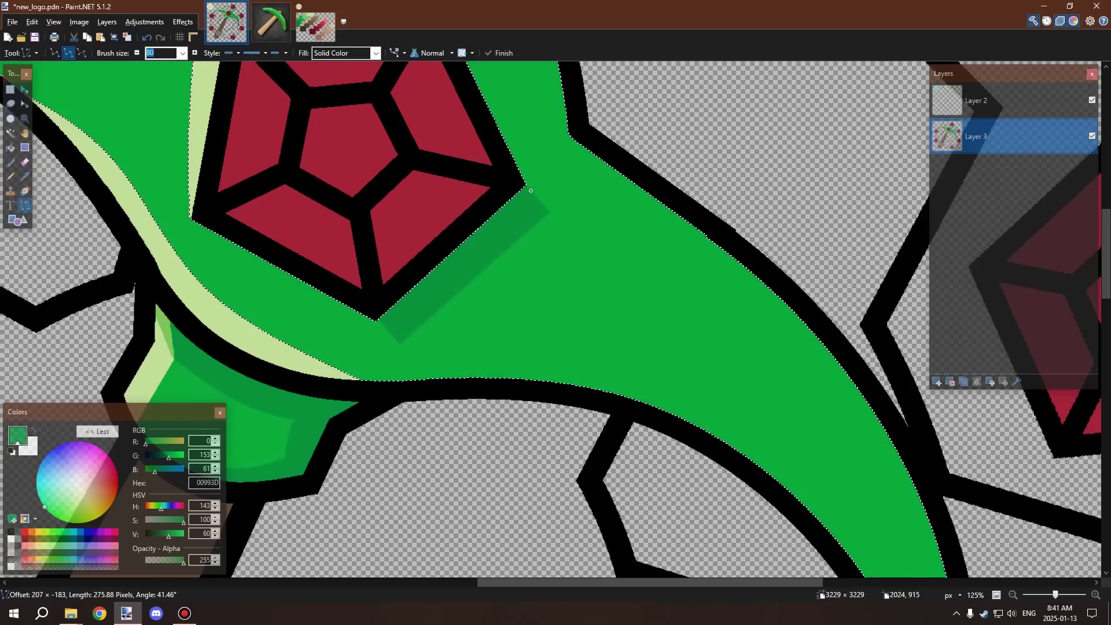
key(ctrl+z)
drag(382, 301, 543, 205)
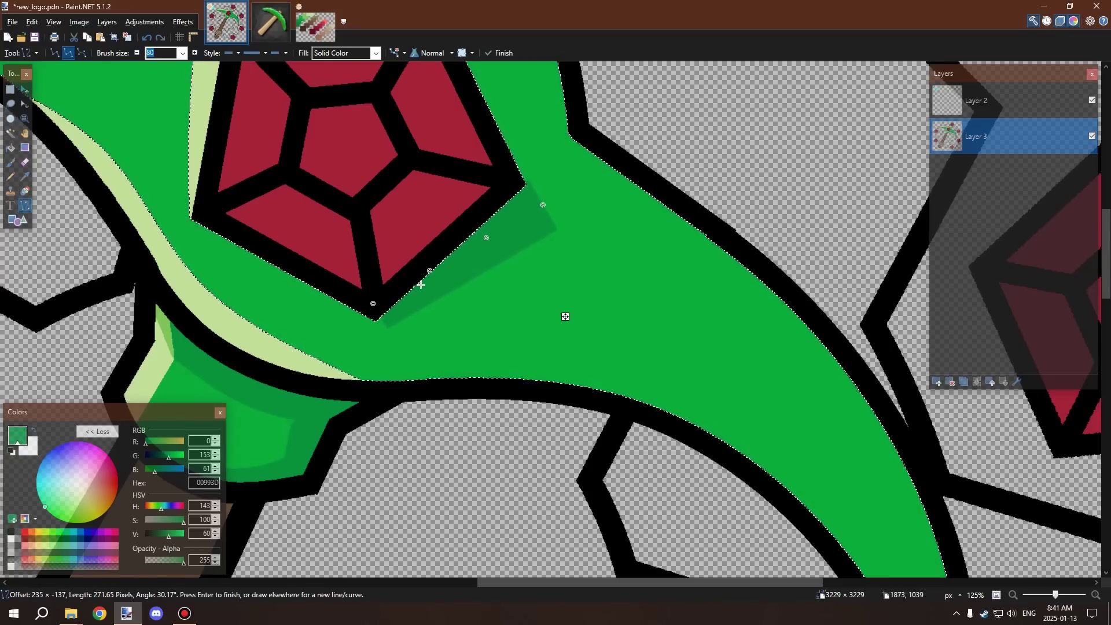
drag(371, 303, 364, 295)
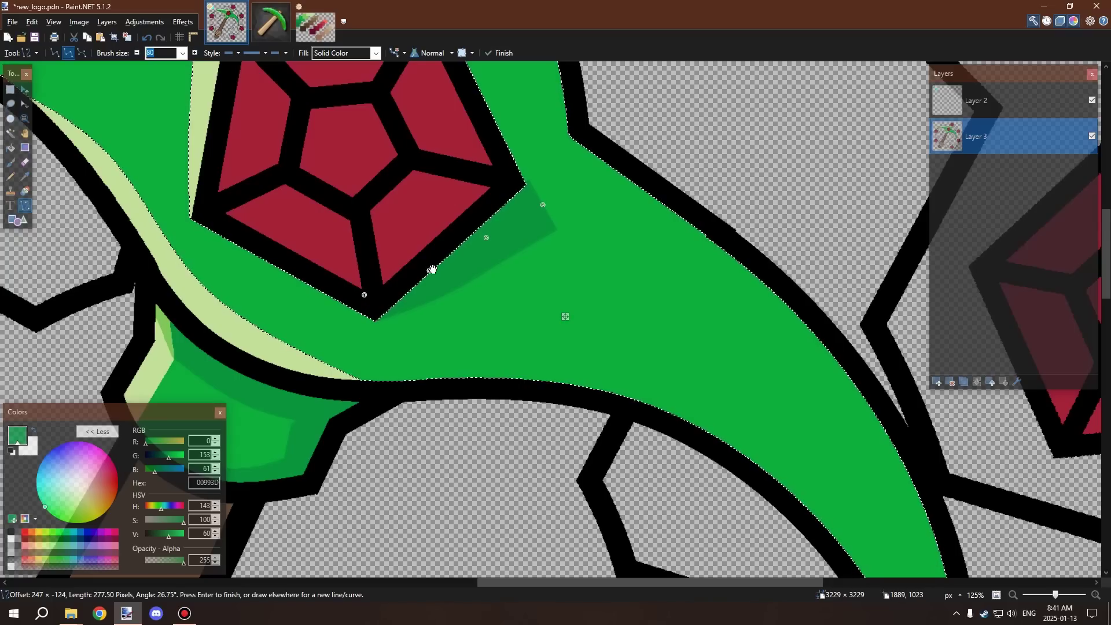
drag(431, 269, 431, 261)
drag(486, 237, 489, 236)
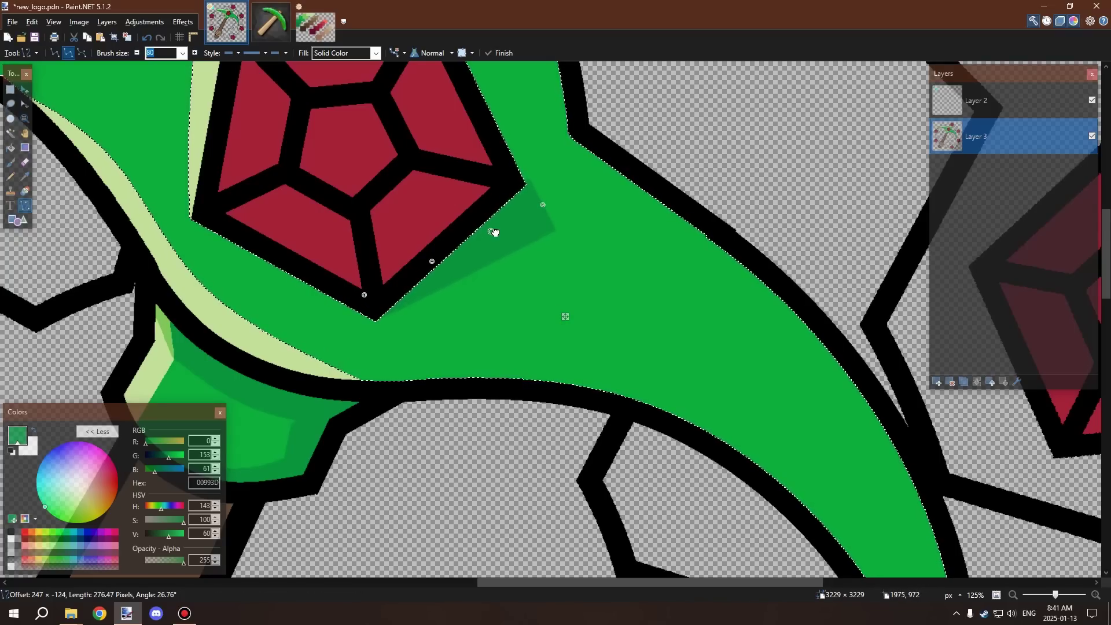
drag(543, 205, 541, 204)
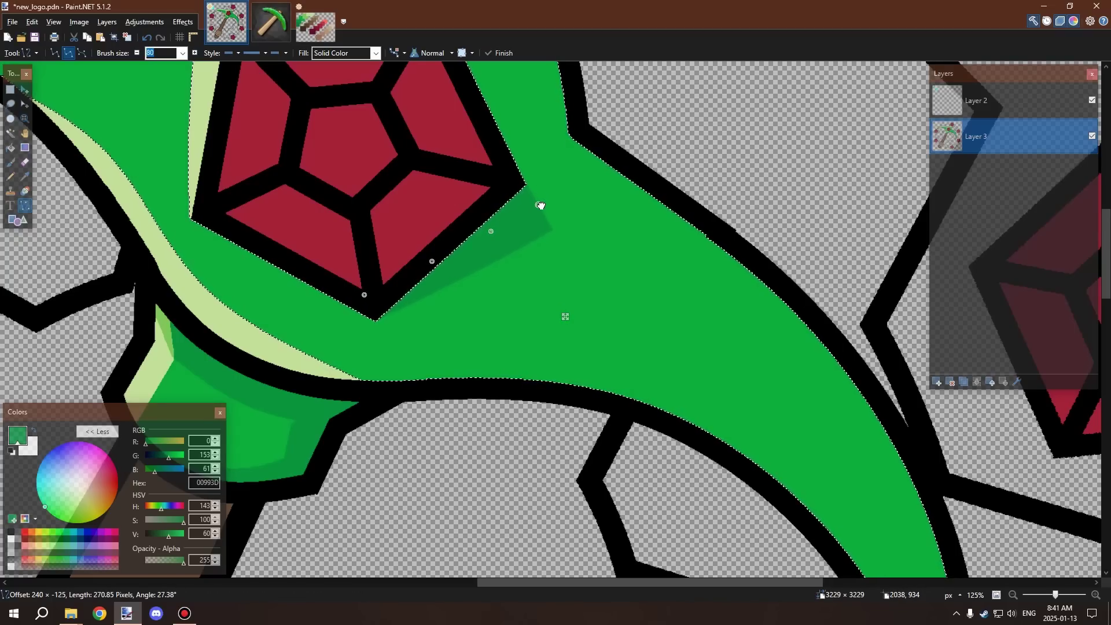
Refine the curve beneath the gem's lower-right edge into a slimmer shadow about 272 px long at about 33°, and commit it
scroll(470, 318, down, 3)
scroll(469, 318, up, 3)
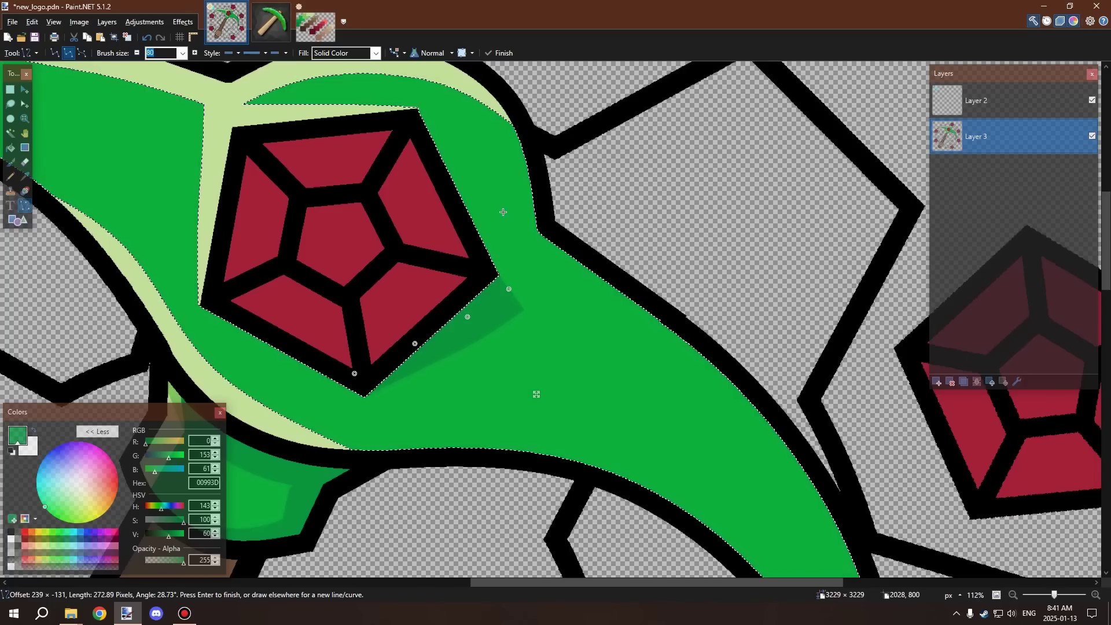
drag(484, 265, 480, 262)
drag(462, 312, 466, 317)
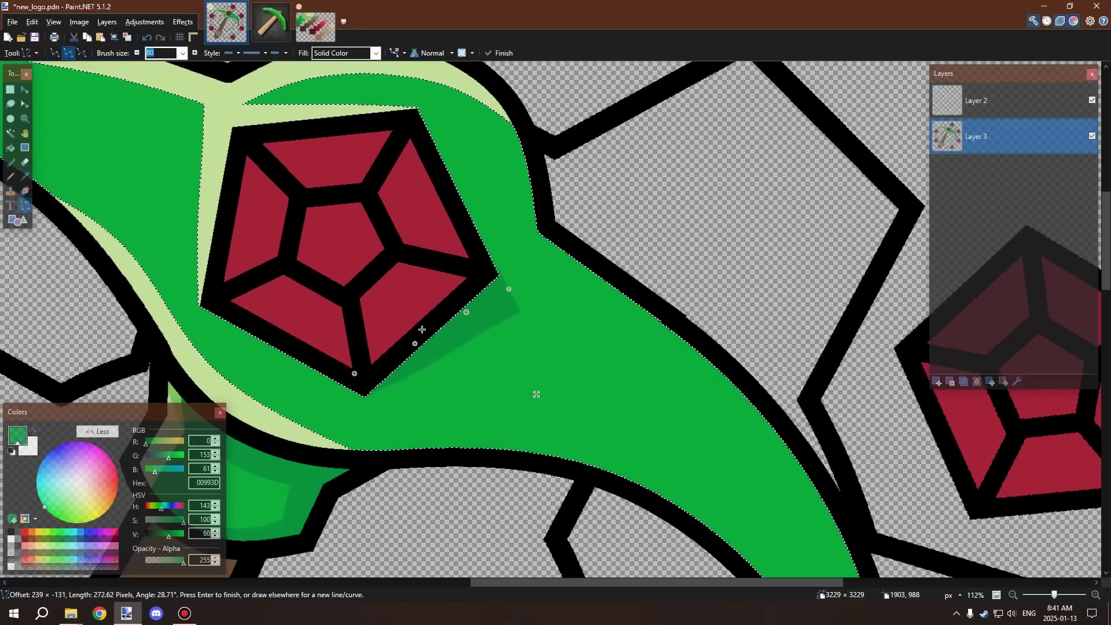
drag(414, 343, 411, 341)
drag(509, 289, 505, 280)
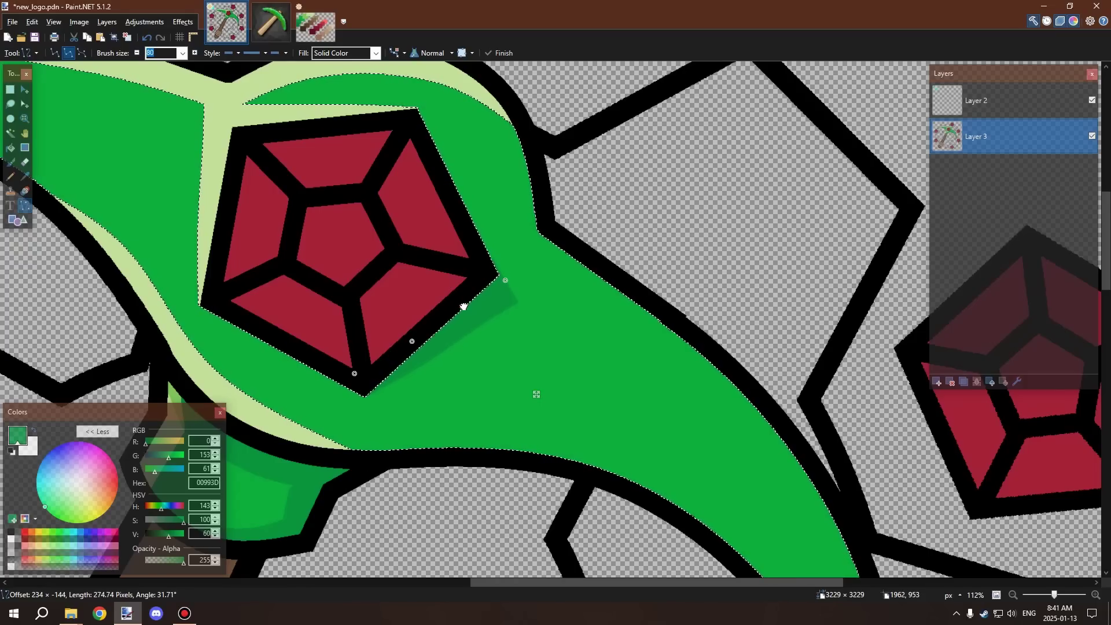
drag(507, 284, 504, 281)
drag(408, 340, 407, 341)
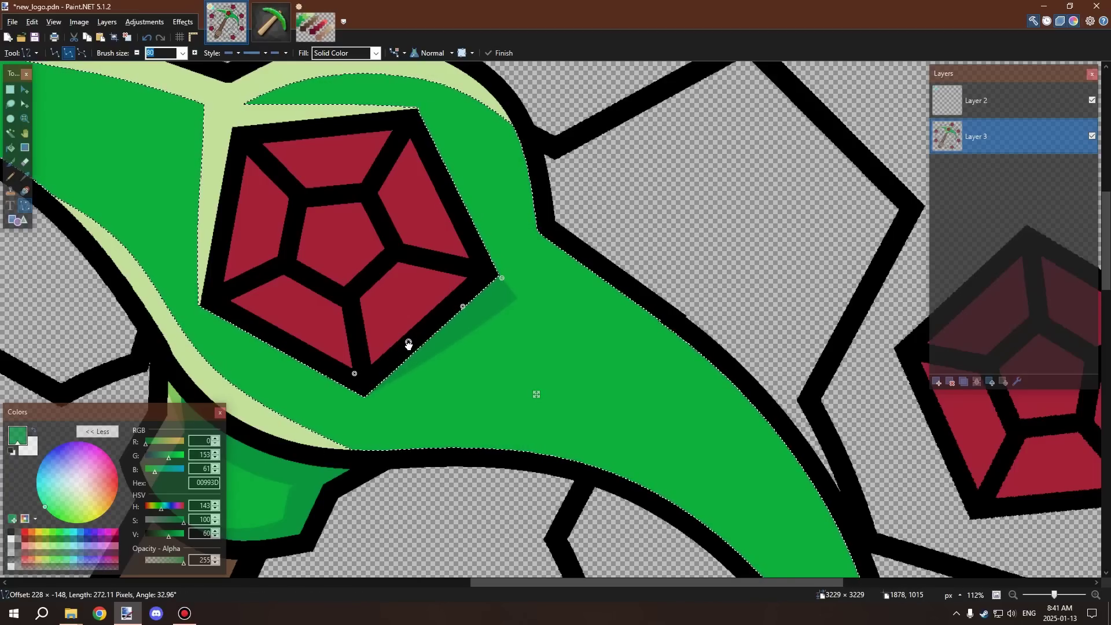
drag(463, 305, 468, 305)
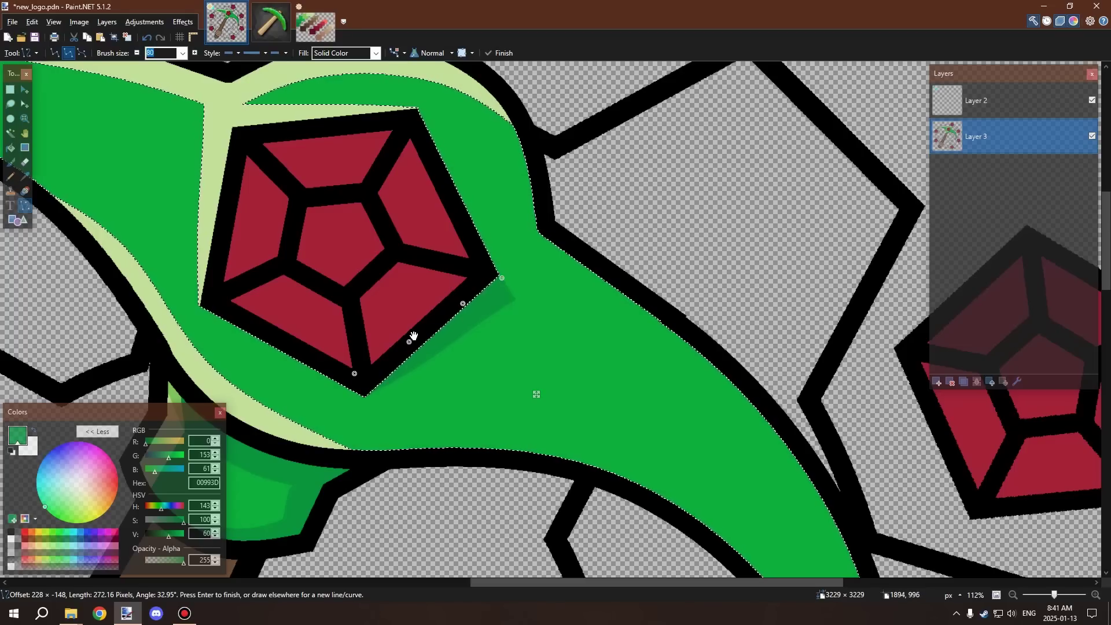
drag(409, 341, 411, 340)
key(ctrl+d)
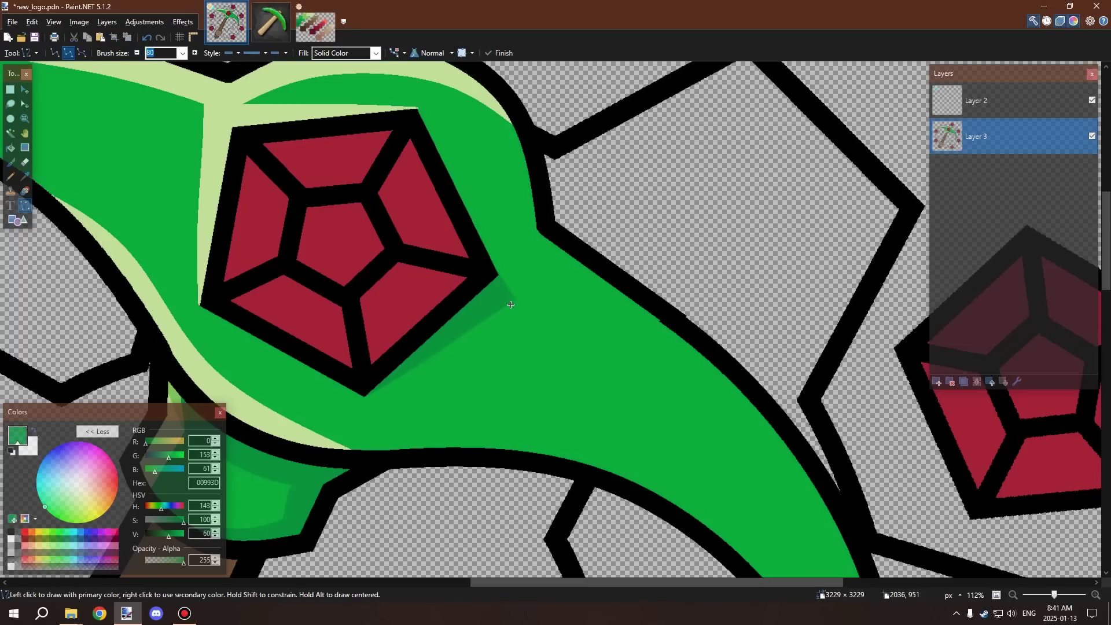
Draw a 00993D shadow curve about 319 px long along the gem's upper-right edge, tapering at the top corner and meeting the lower shadow
drag(419, 115, 519, 331)
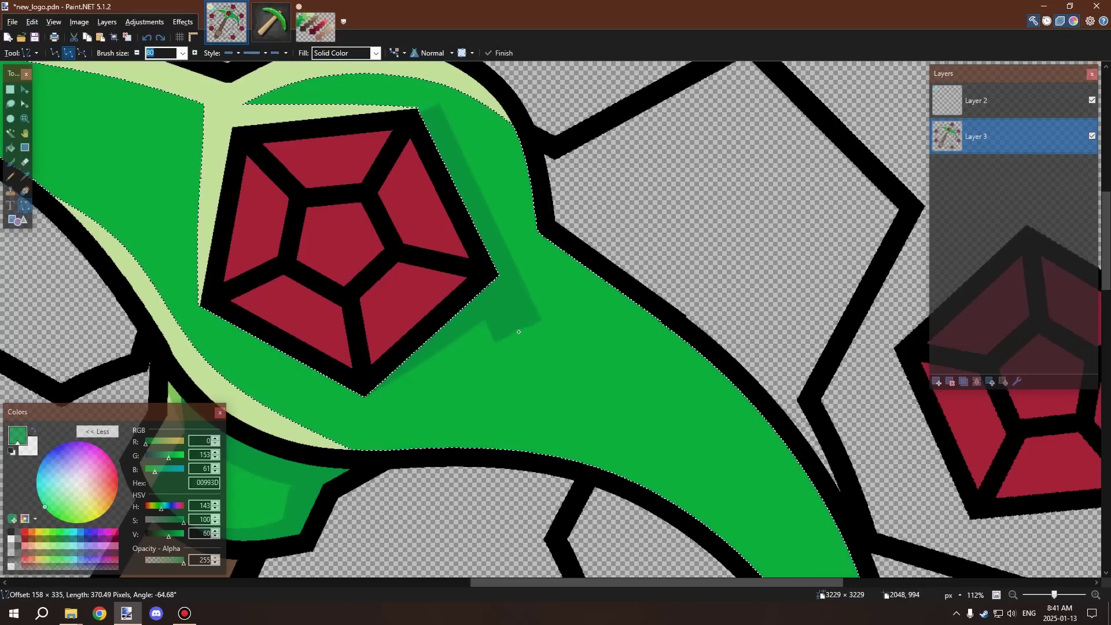
drag(496, 290, 516, 300)
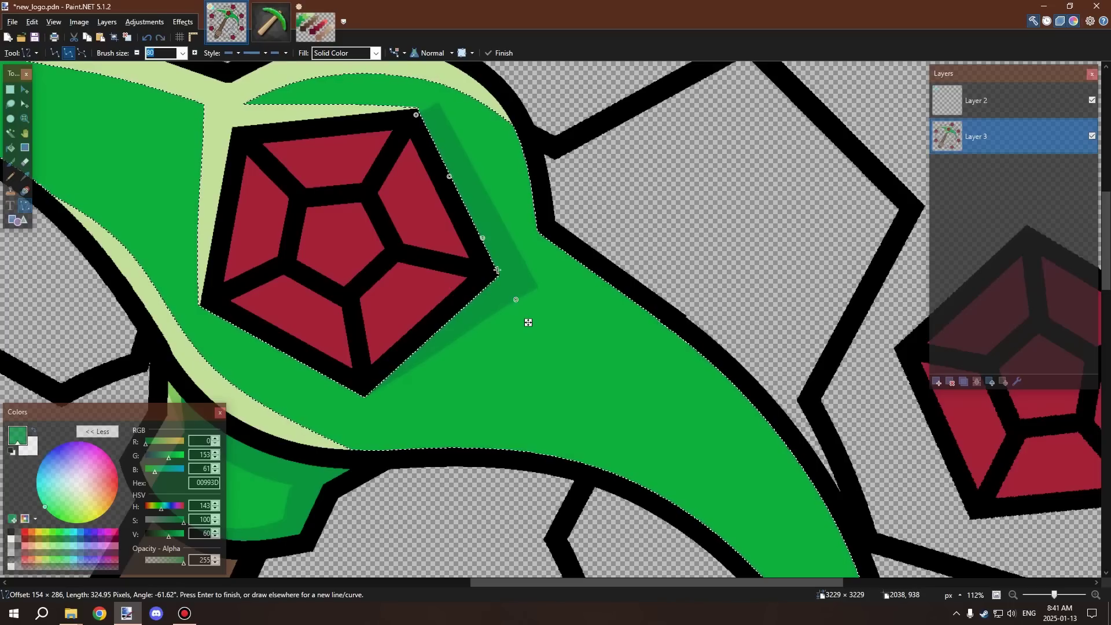
drag(417, 117, 402, 130)
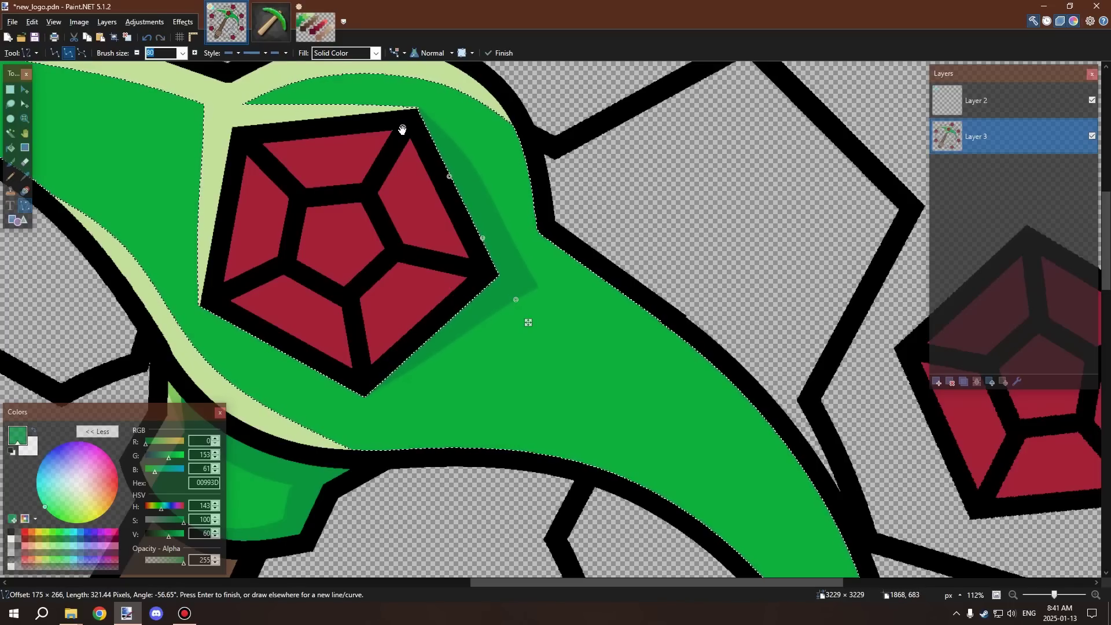
drag(450, 179, 444, 183)
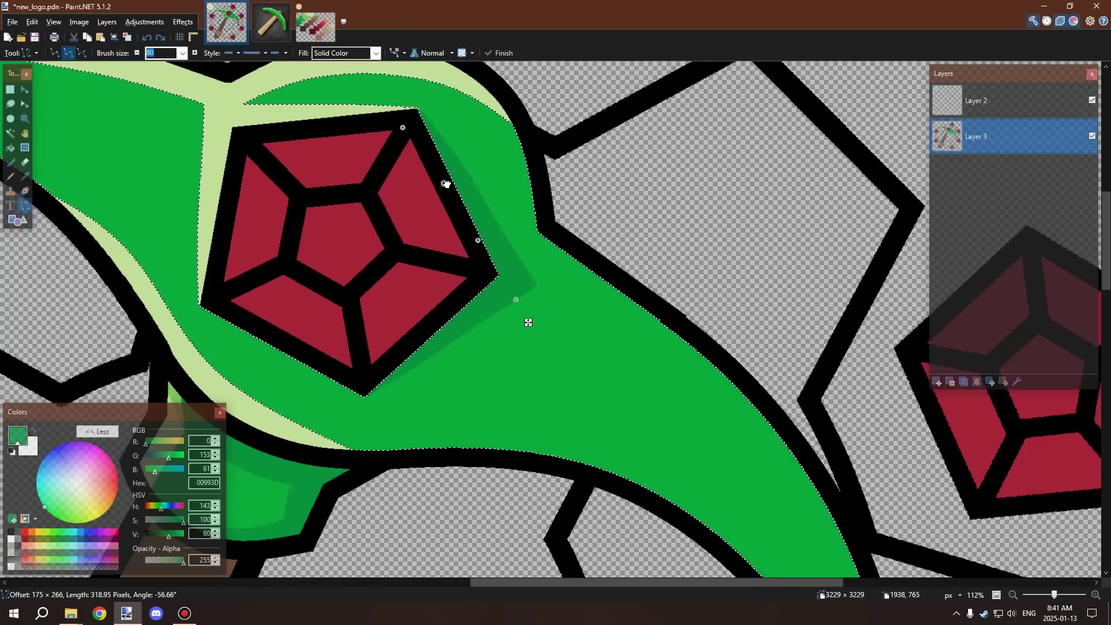
scroll(420, 191, down, 3)
key(Return)
Examine the gem's shadow and the rest of the pickaxe head at close and full-logo magnification
scroll(420, 191, down, 5)
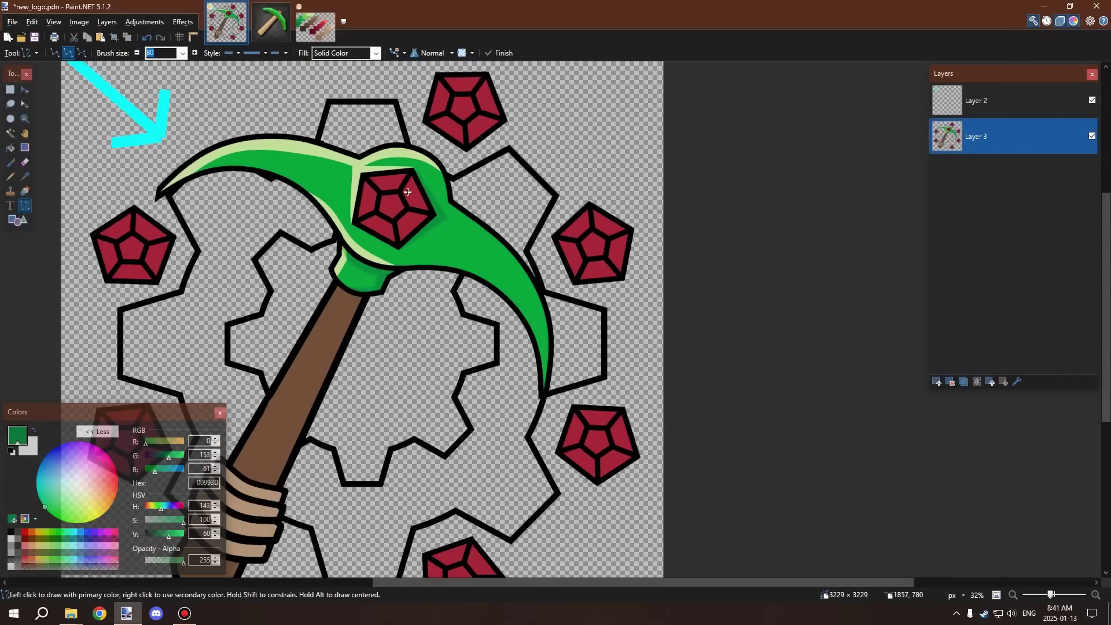
scroll(434, 216, up, 3)
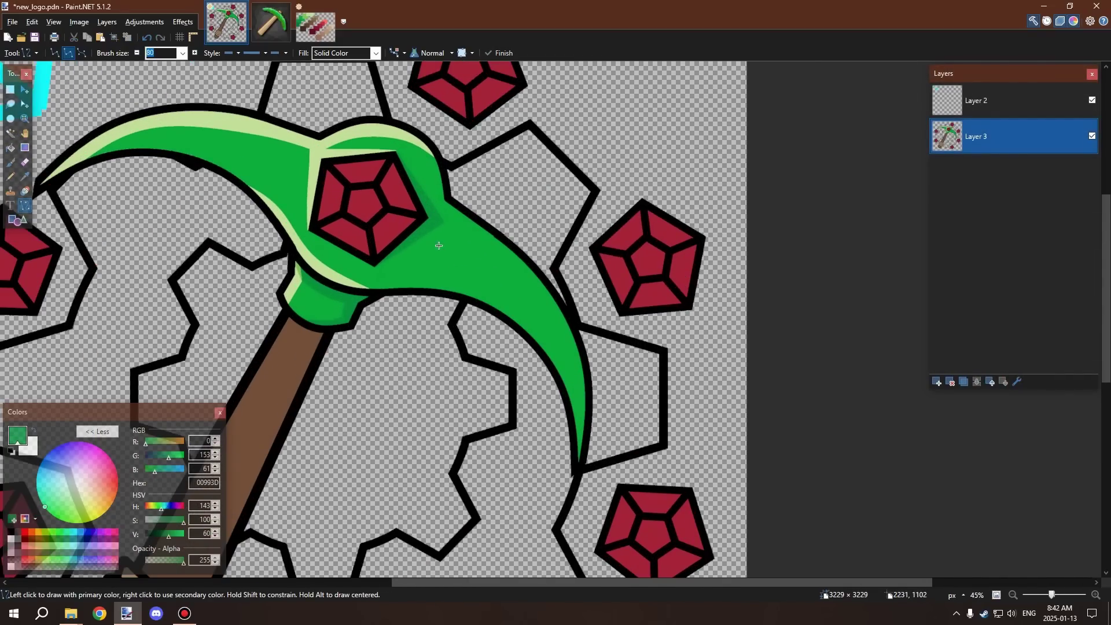
scroll(439, 245, down, 3)
scroll(438, 245, up, 3)
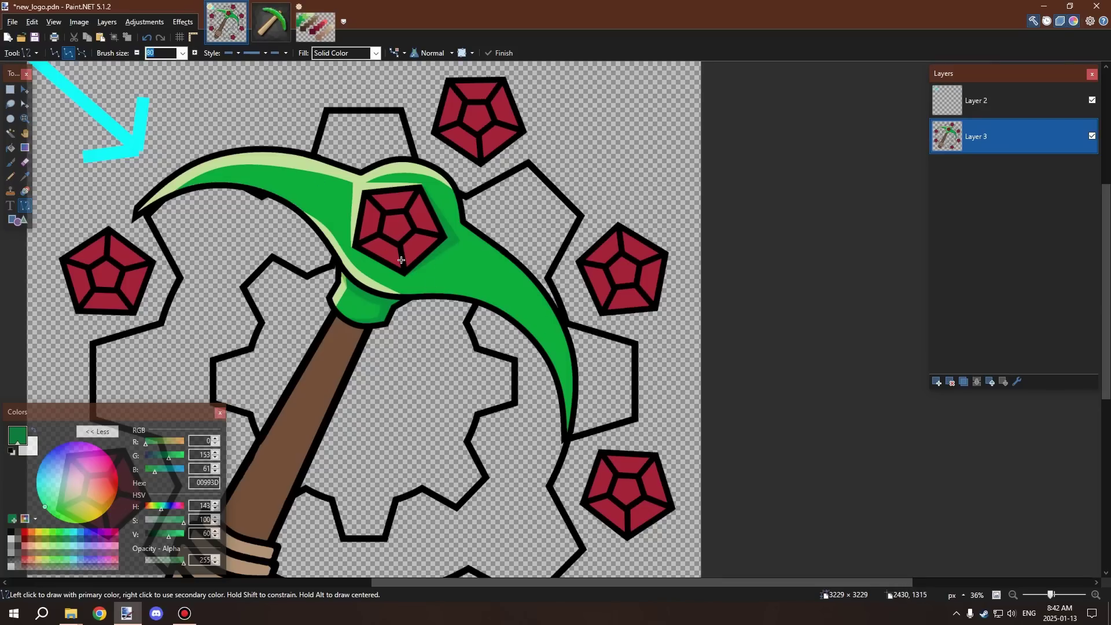
scroll(441, 281, up, 1)
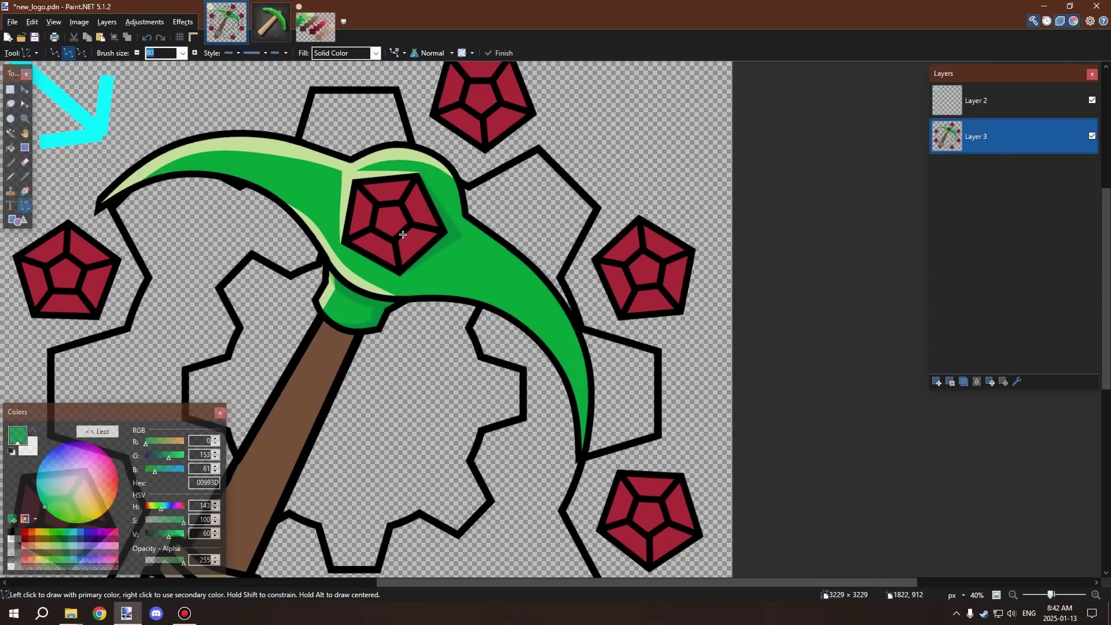
scroll(410, 261, up, 1)
scroll(417, 266, down, 2)
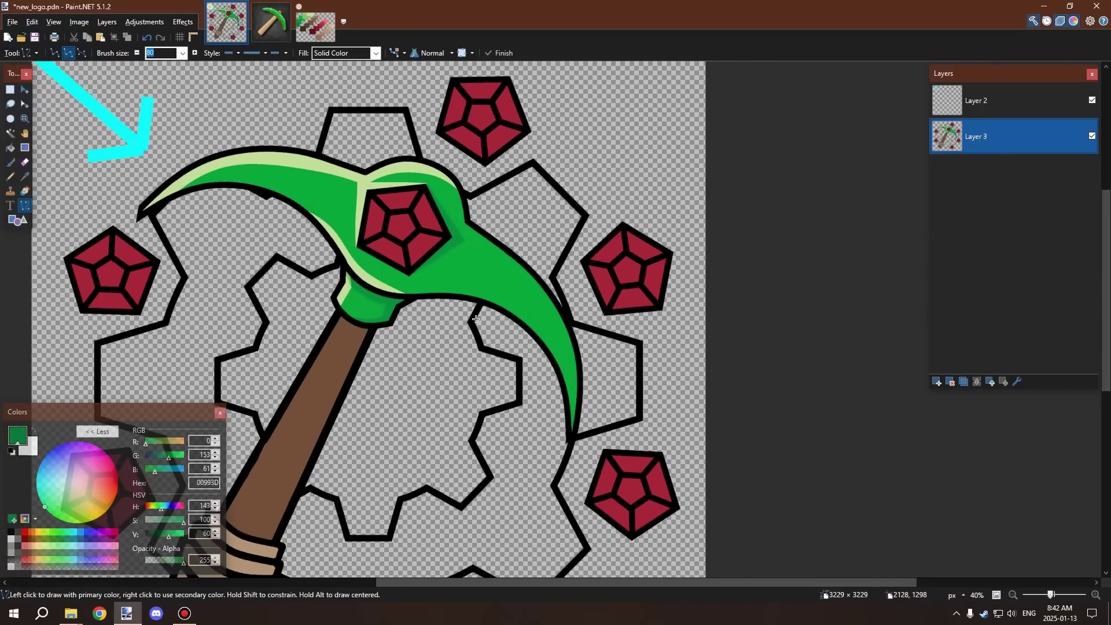
scroll(497, 301, up, 3)
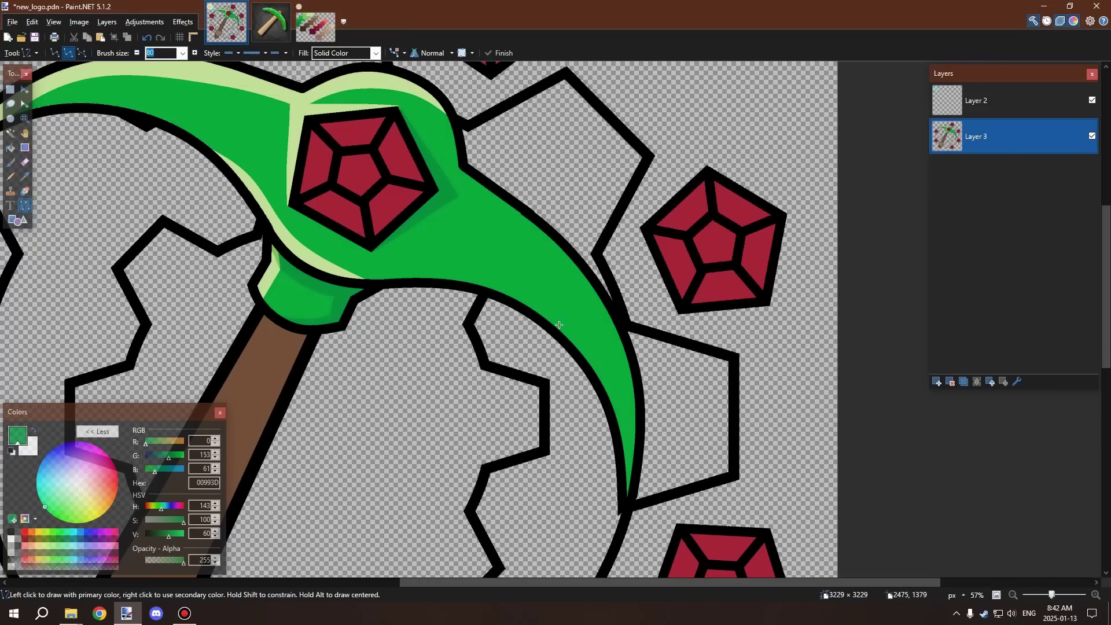
scroll(639, 480, down, 2)
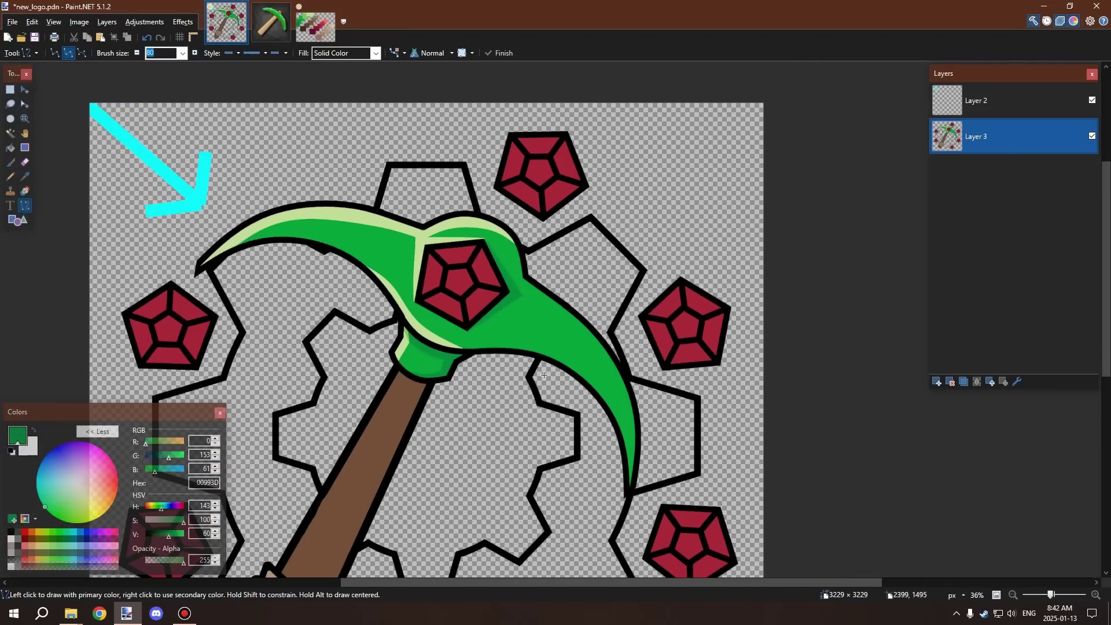
scroll(257, 191, up, 2)
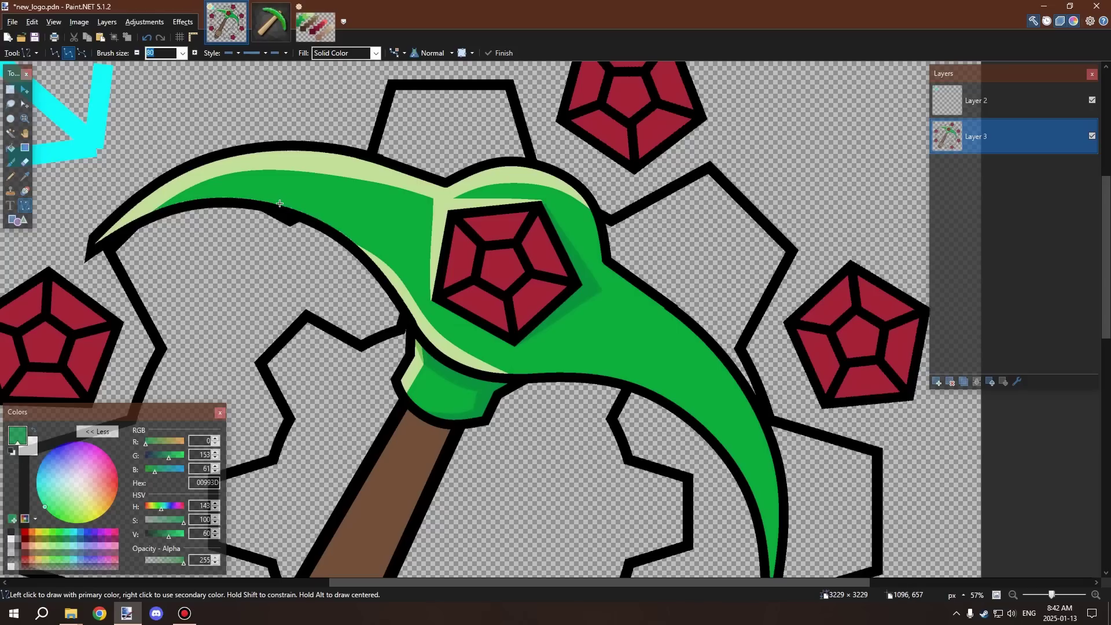
Select the head's main green area with the Magic Wand and draw a 00993D curve about 787 px long along the right blade's inner edge
key(s)
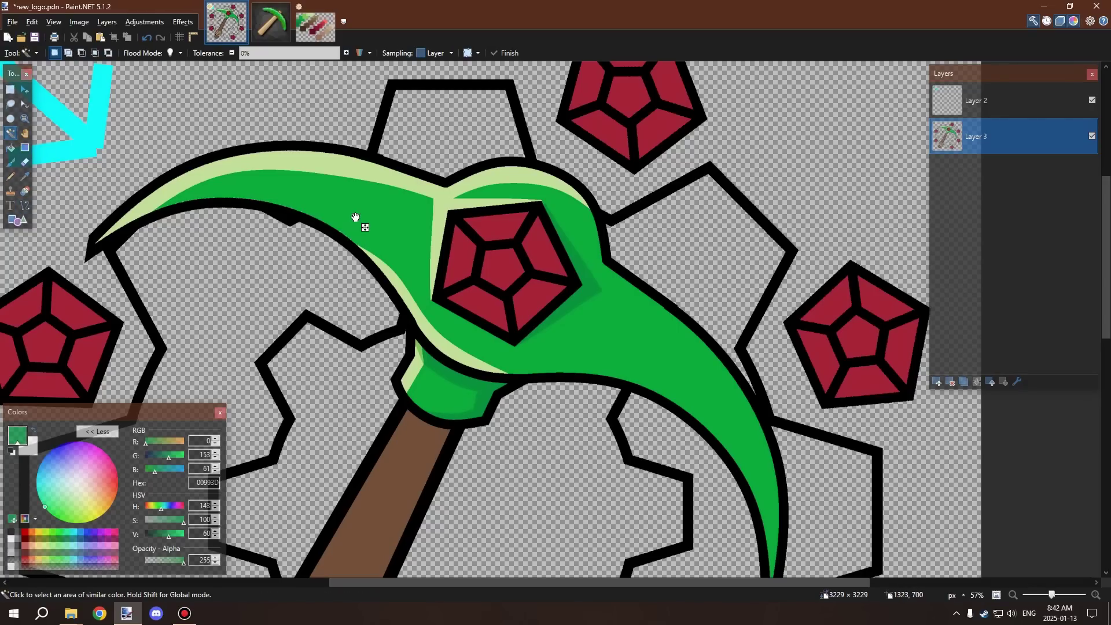
click(360, 219)
scroll(197, 189, up, 1)
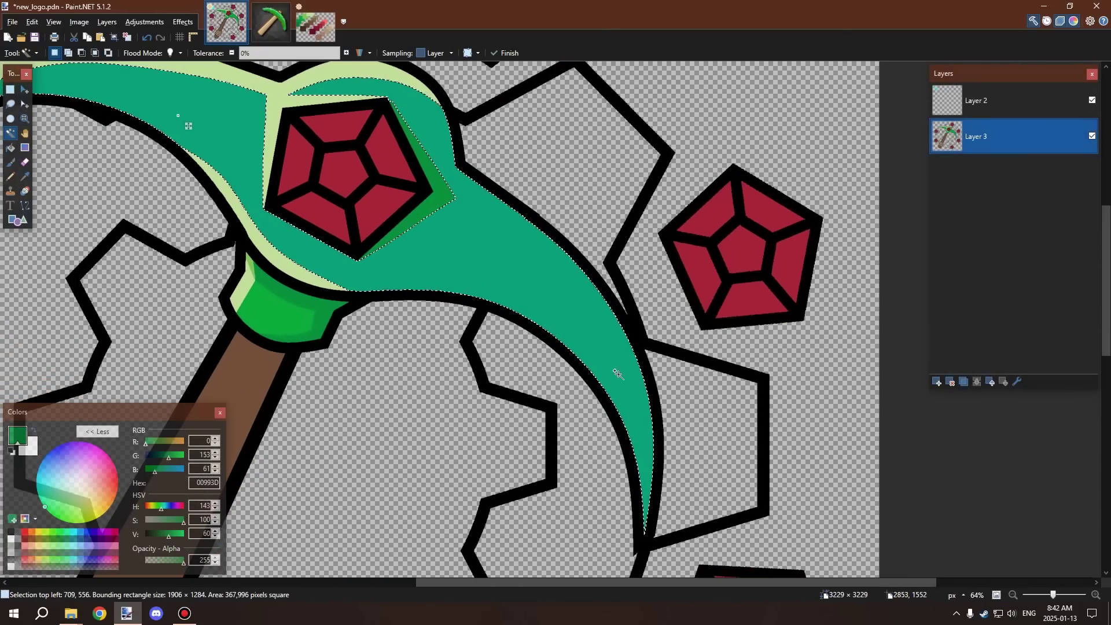
click(24, 205)
mouse_move(382, 300)
mouse_down()
mouse_move(589, 315)
mouse_move(645, 492)
mouse_move(614, 379)
mouse_move(616, 408)
mouse_up()
drag(381, 298, 378, 295)
drag(463, 338, 487, 300)
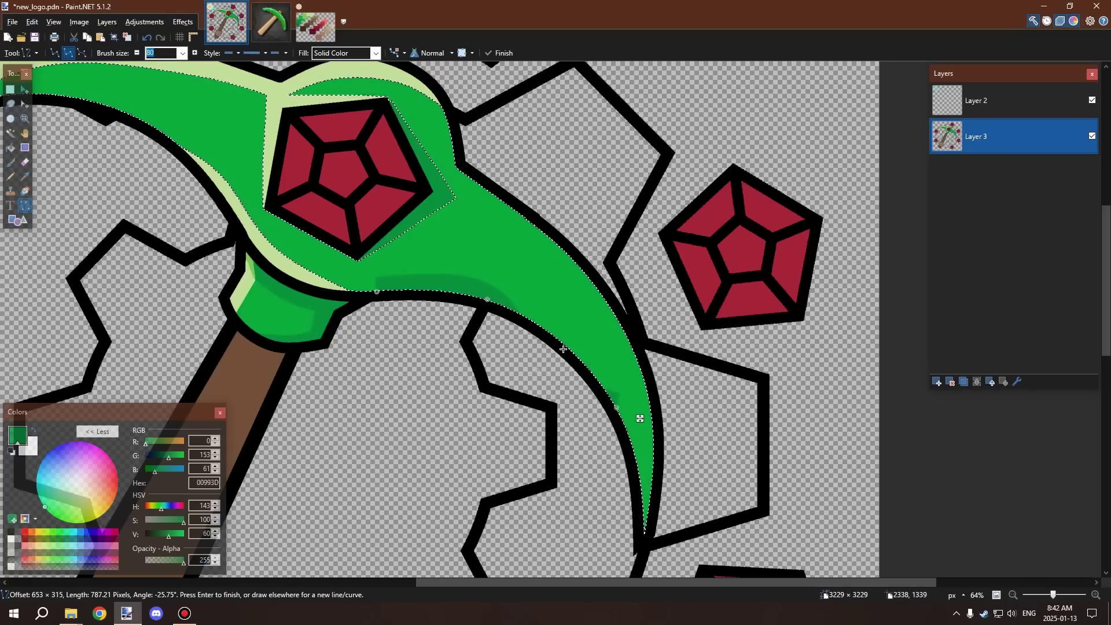
Bend the blade shadow curve along the inner edge toward the tip and taper its start near the collar, making it about 817 px long
mouse_move(534, 372)
mouse_down()
mouse_move(558, 333)
mouse_move(557, 342)
mouse_up()
drag(617, 408, 620, 449)
drag(562, 345, 582, 353)
drag(624, 447, 623, 455)
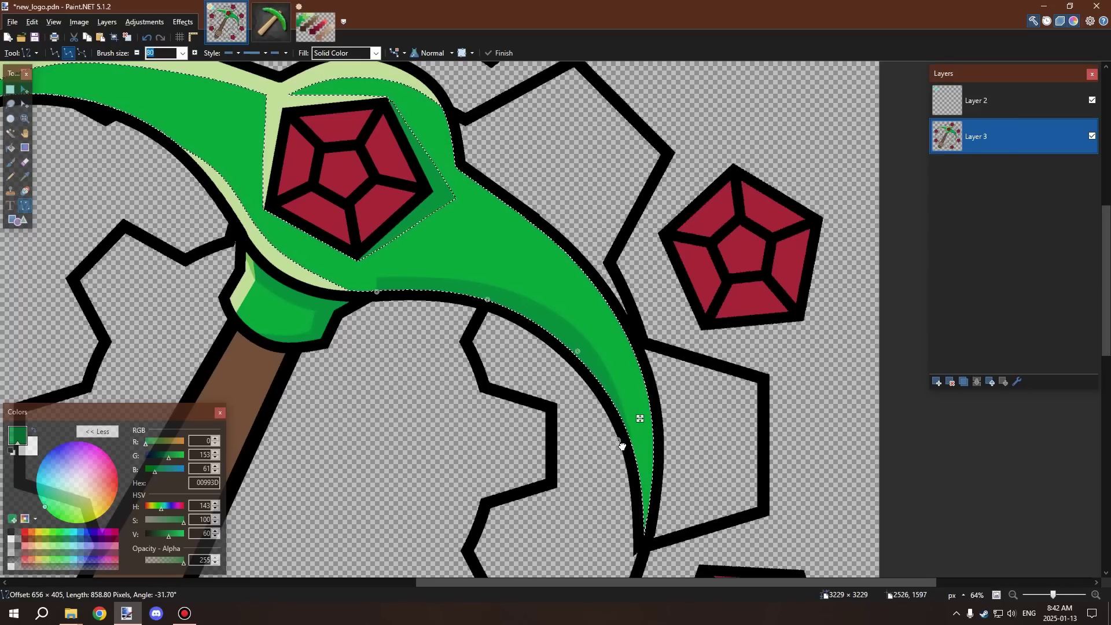
drag(618, 443, 618, 443)
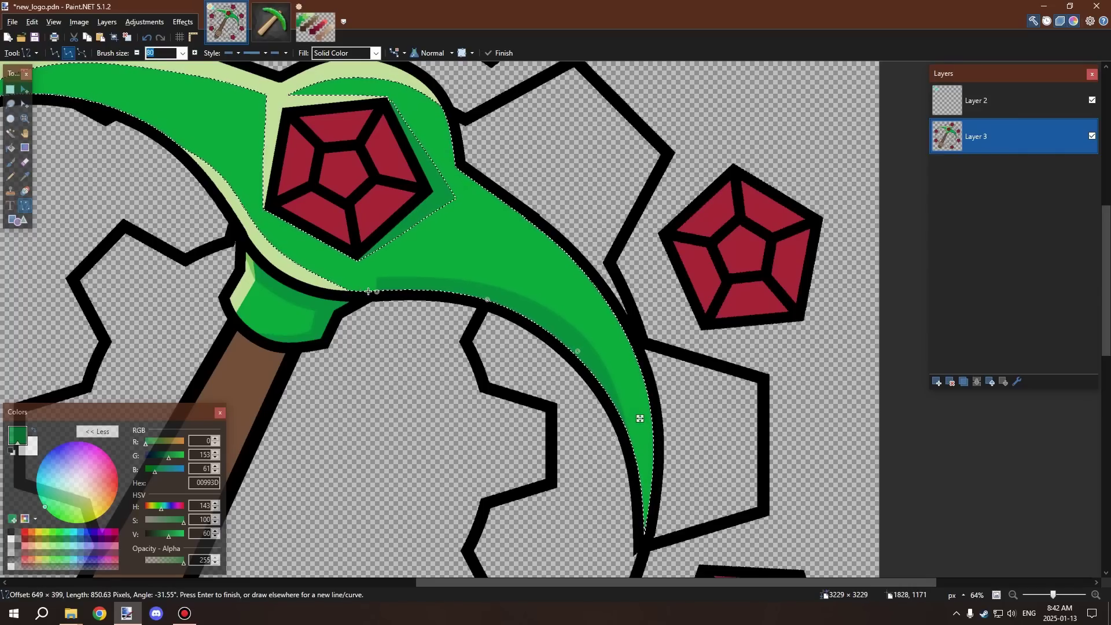
drag(368, 291, 395, 307)
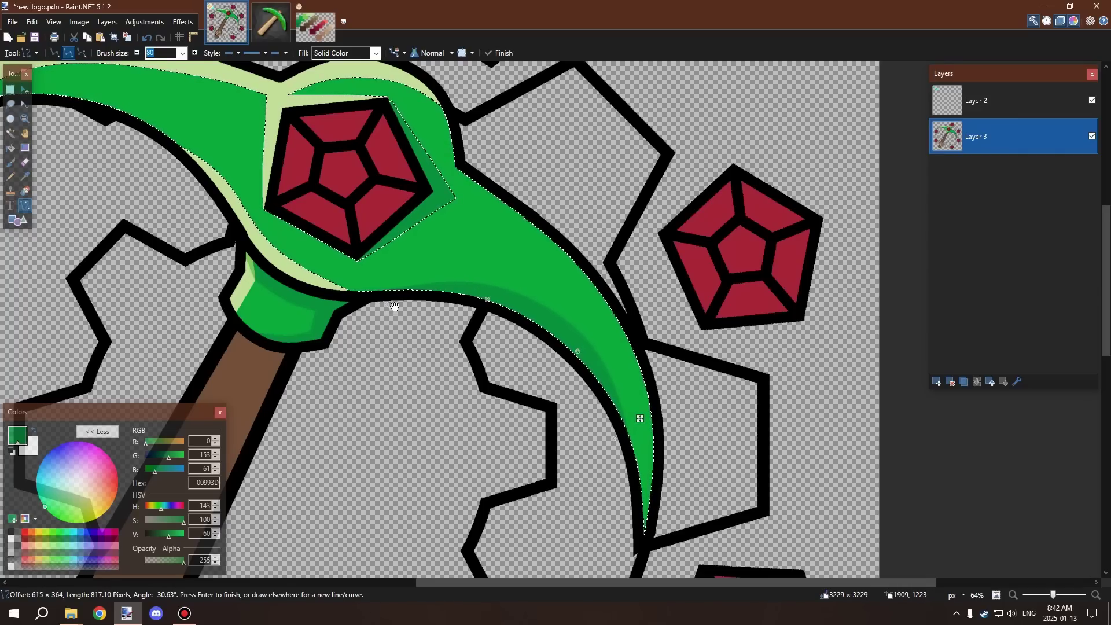
Fine-tune the two middle control points of the right blade's inner-edge shadow curve and commit it
scroll(333, 260, down, 4)
scroll(344, 244, up, 3)
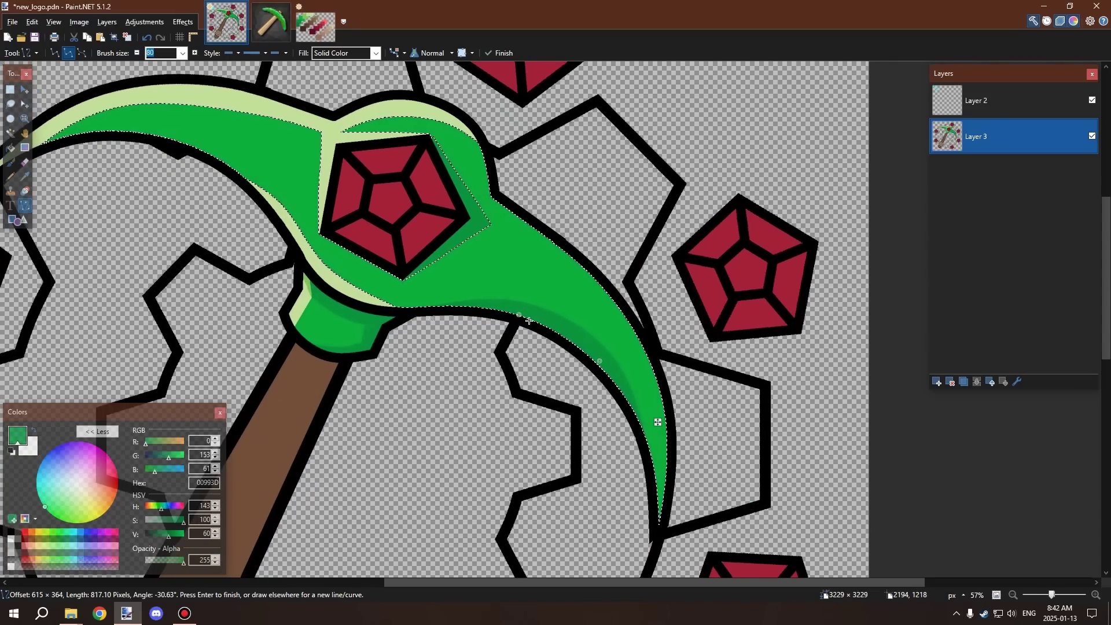
drag(520, 317, 521, 313)
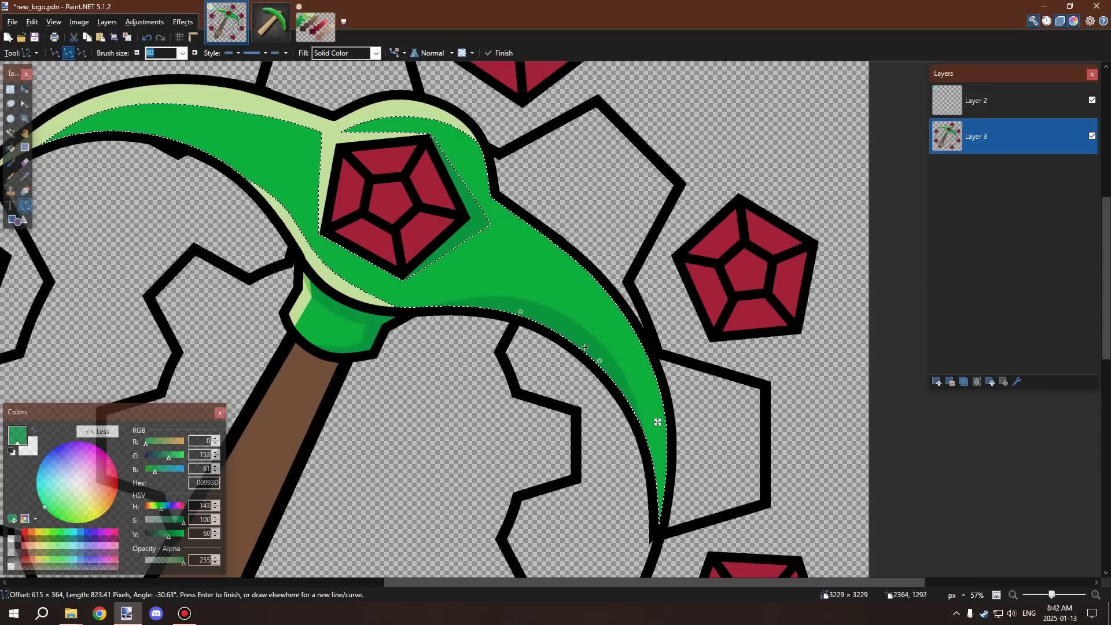
drag(607, 359, 606, 364)
key(Return)
scroll(396, 295, up, 2)
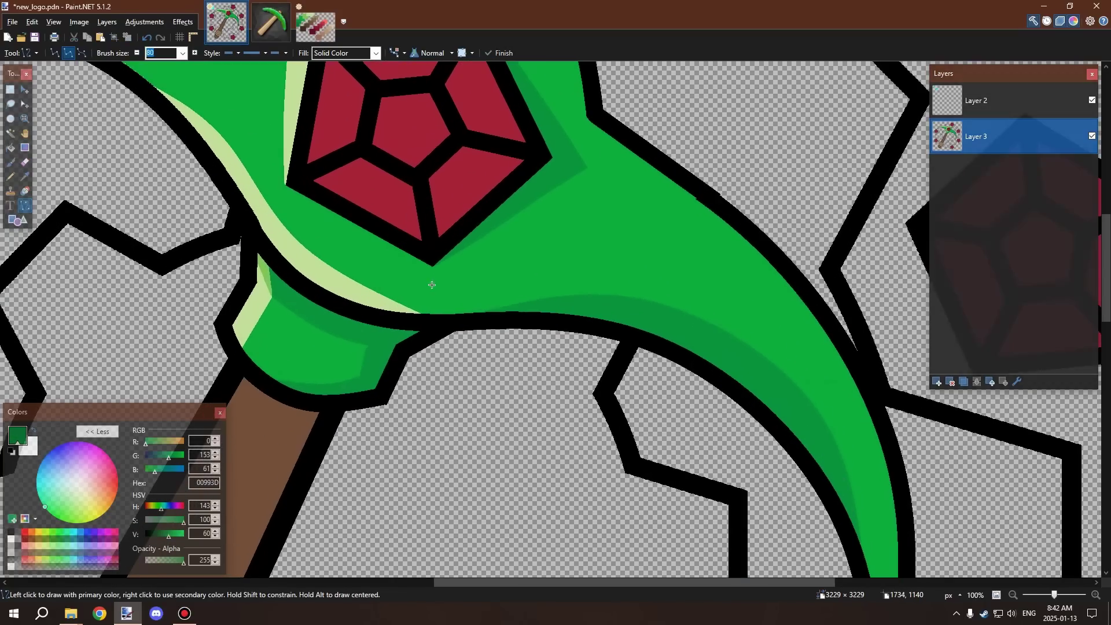
scroll(418, 312, up, 3)
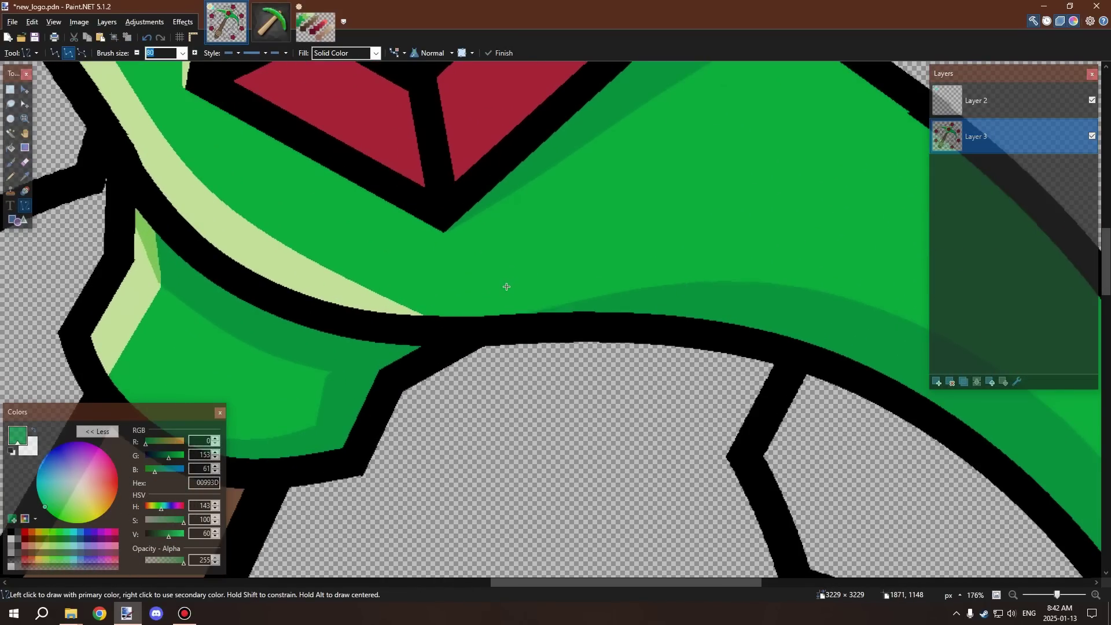
scroll(507, 287, down, 5)
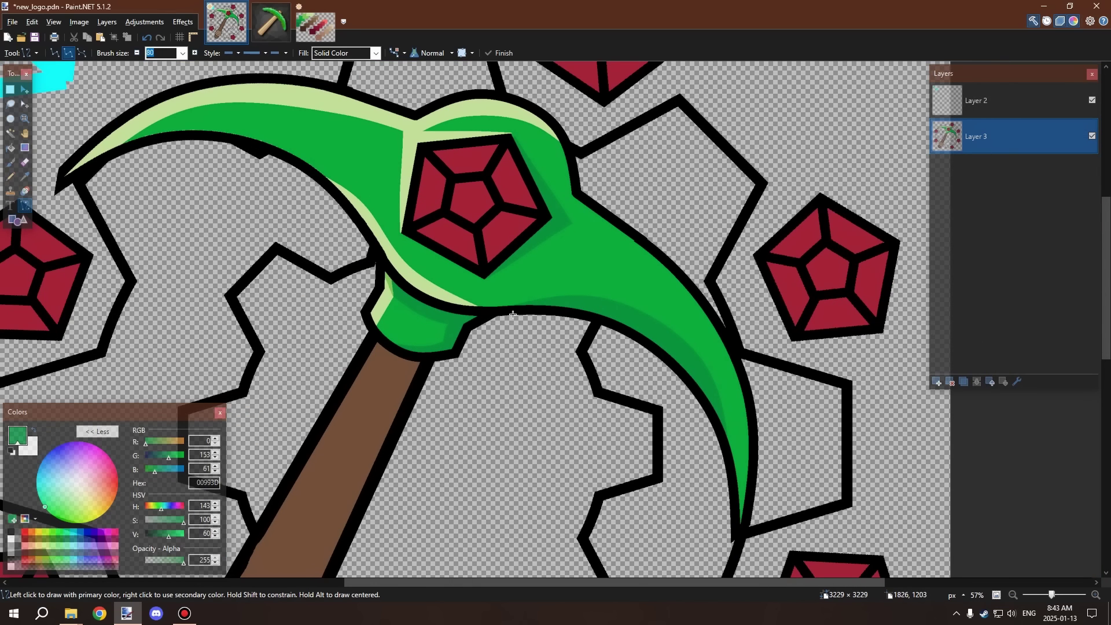
Select the head's main green area with the Magic Wand and draw a 00993D curve about 617 px long along the left blade's inner edge
scroll(513, 314, up, 5)
scroll(515, 318, down, 8)
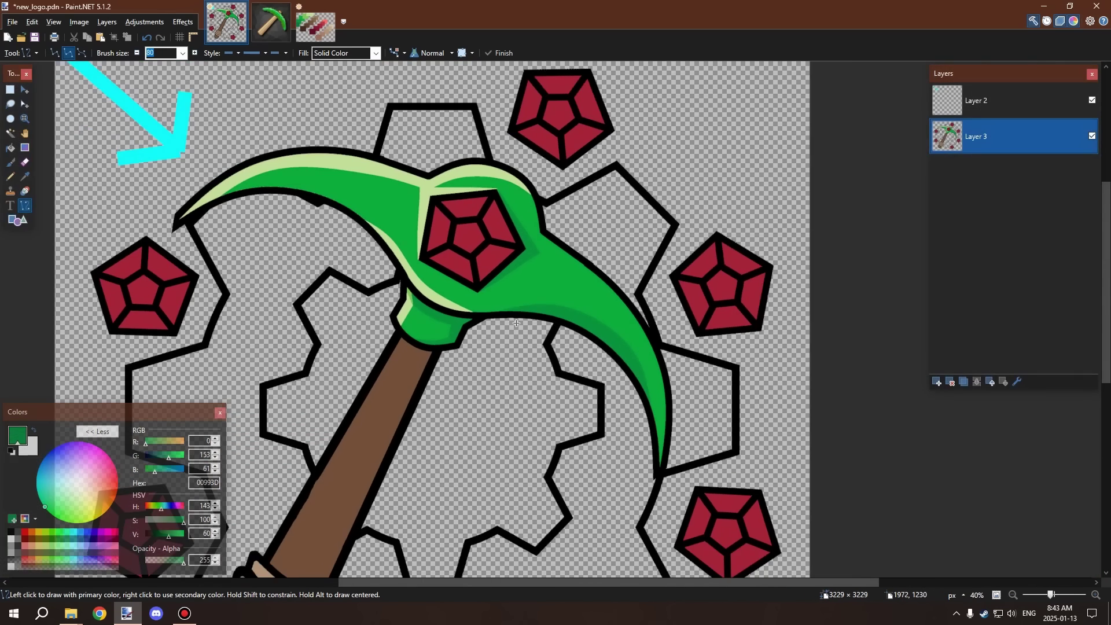
scroll(517, 321, down, 2)
scroll(521, 311, up, 2)
scroll(494, 280, up, 5)
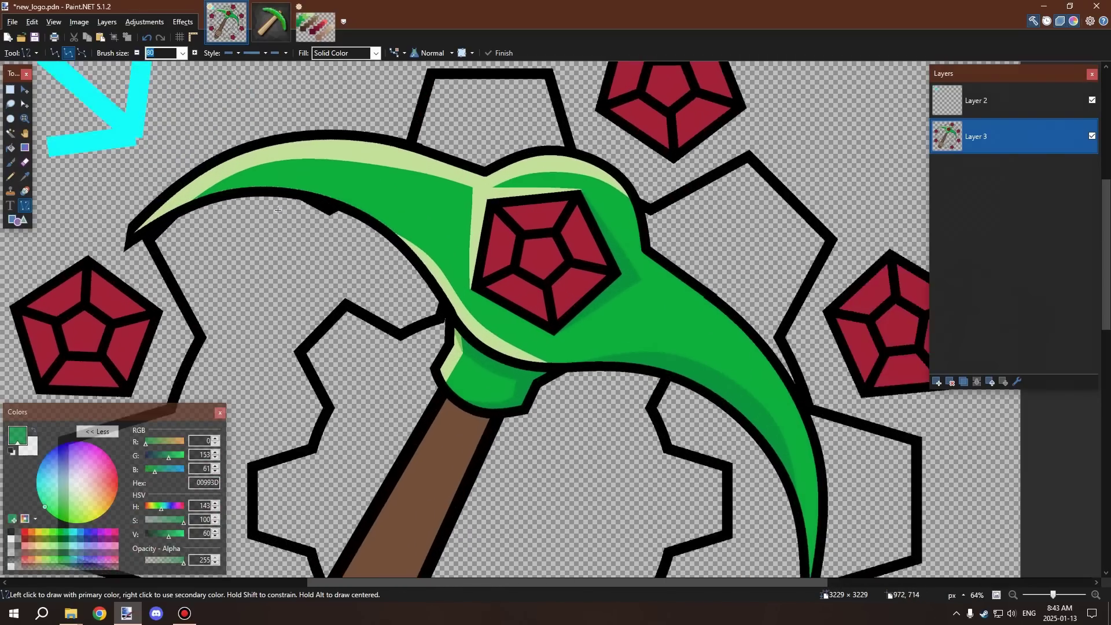
click(14, 136)
click(374, 198)
scroll(312, 183, down, 1)
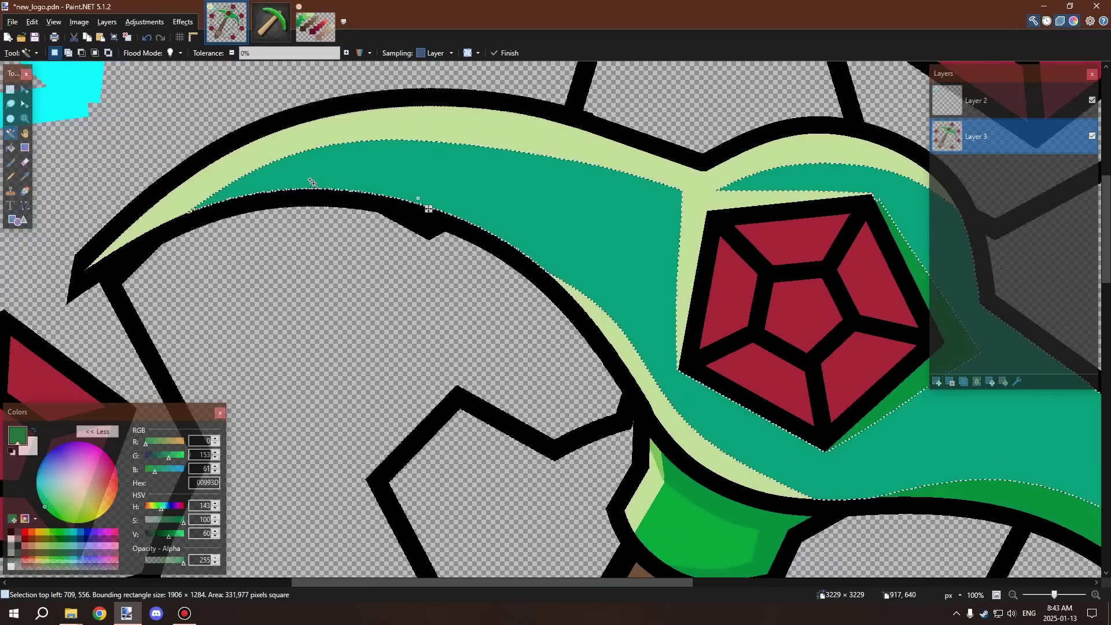
click(25, 206)
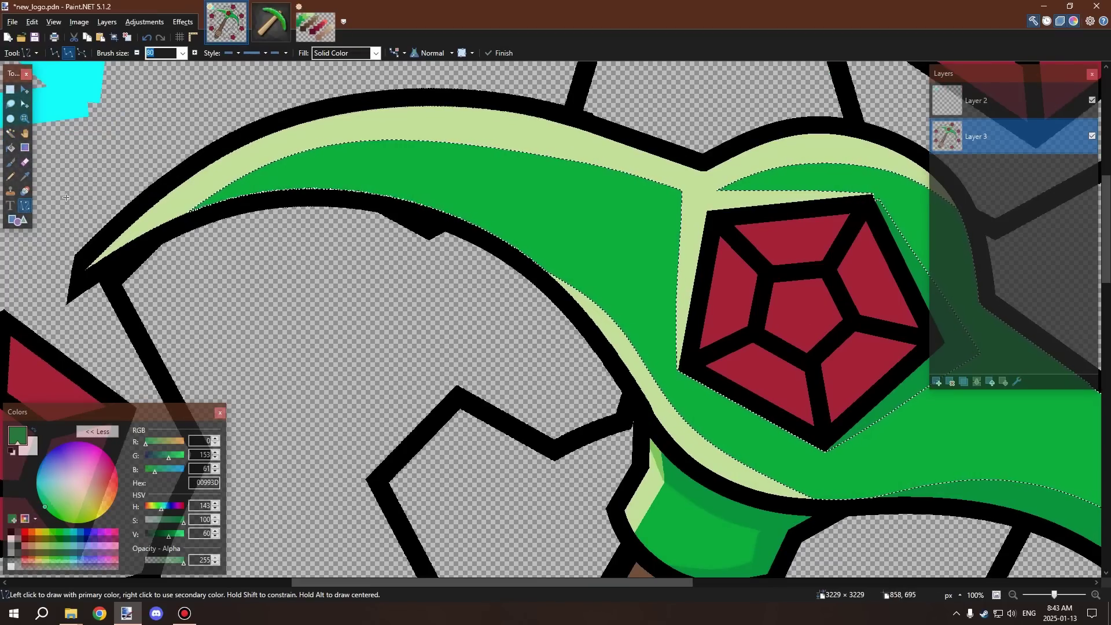
click(23, 221)
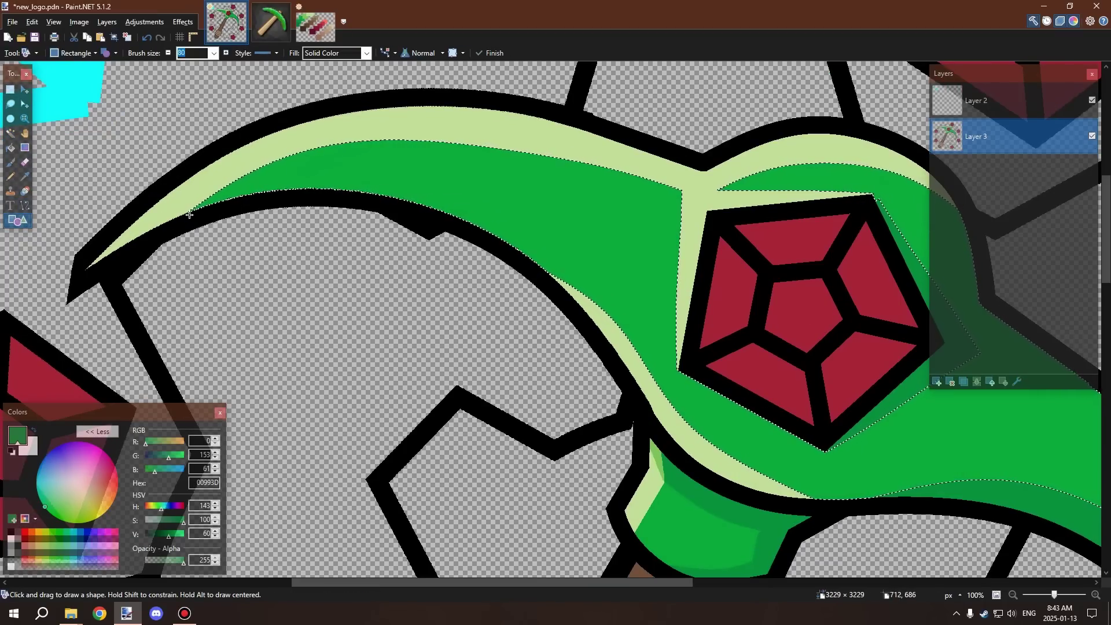
click(25, 205)
drag(177, 230, 504, 268)
click(383, 192)
drag(387, 196, 382, 200)
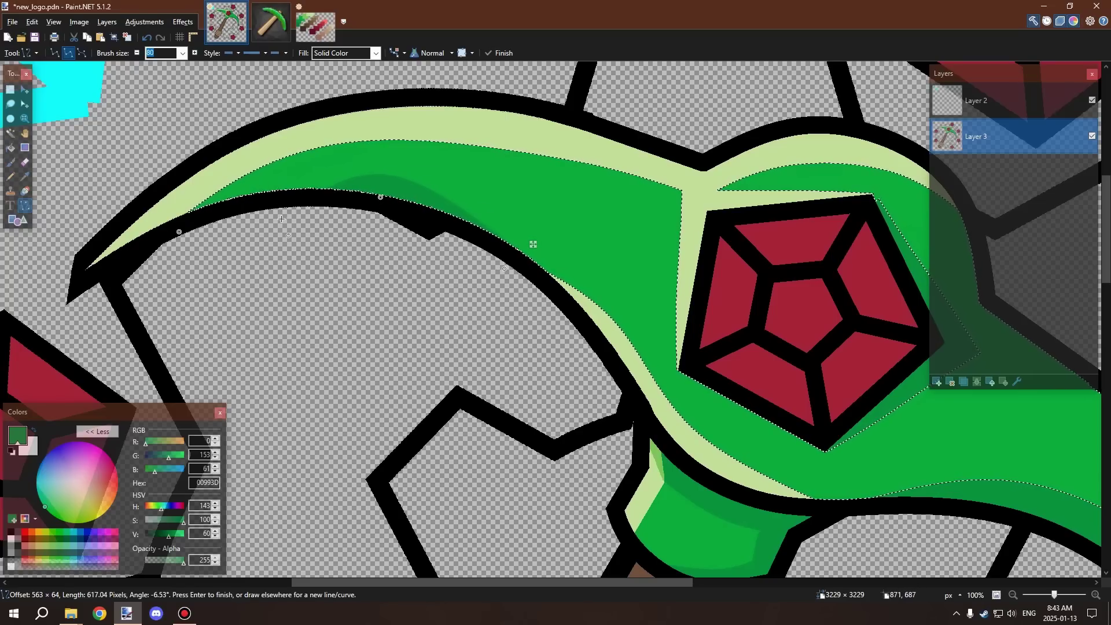
Bend the left blade's shadow curve along the inner edge and extend its start toward the tip, making it about 678 px long
click(261, 193)
drag(256, 203, 257, 202)
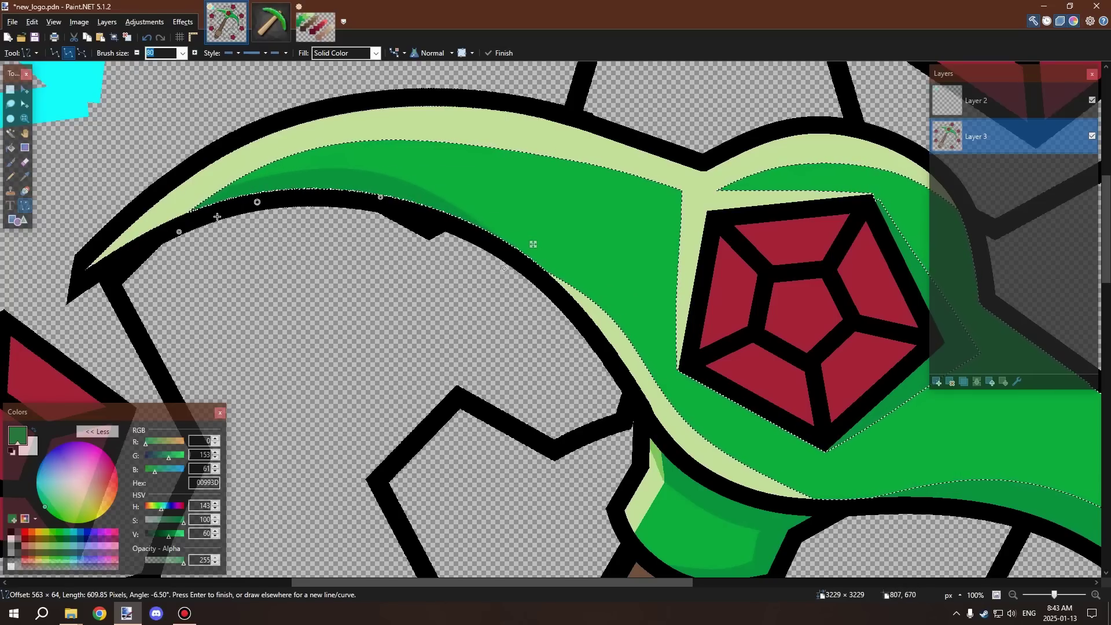
drag(181, 233, 162, 225)
drag(257, 202, 257, 210)
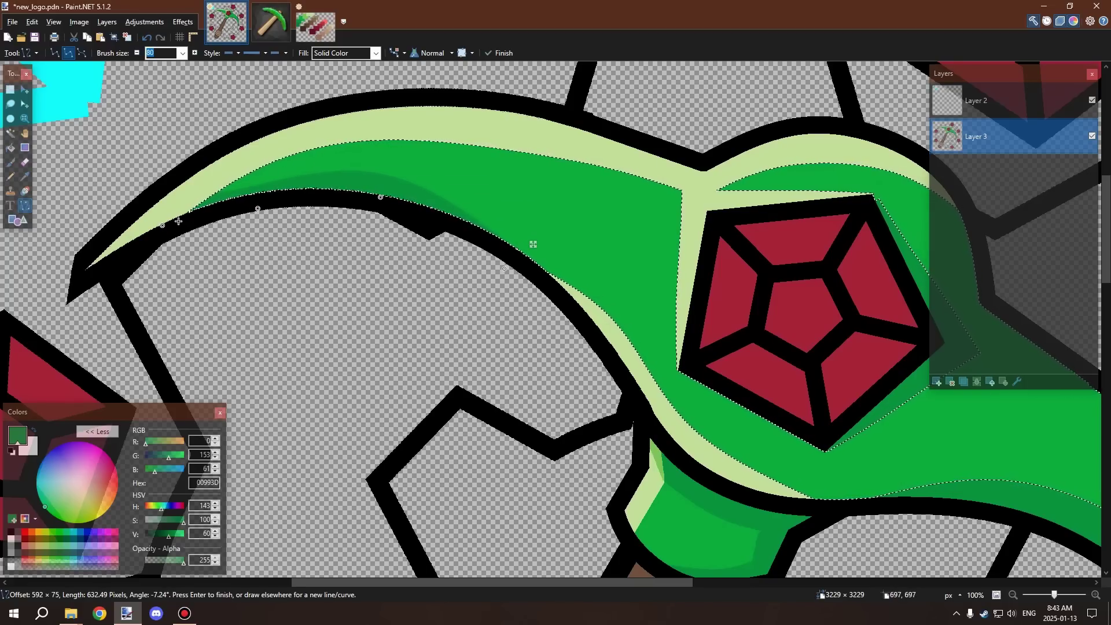
drag(159, 227, 141, 245)
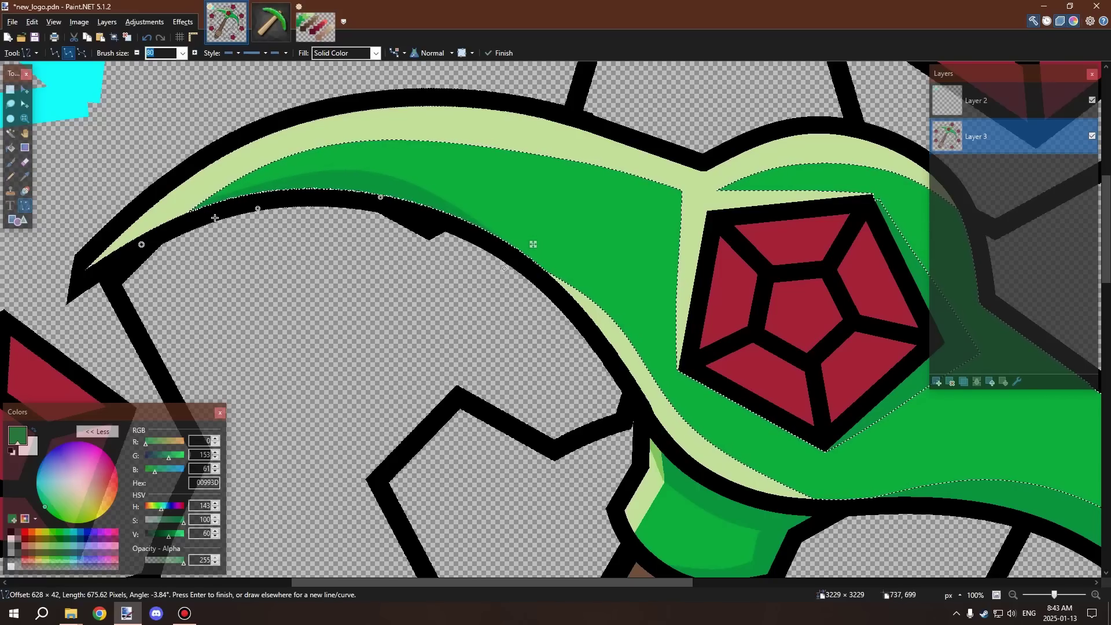
drag(256, 209, 248, 205)
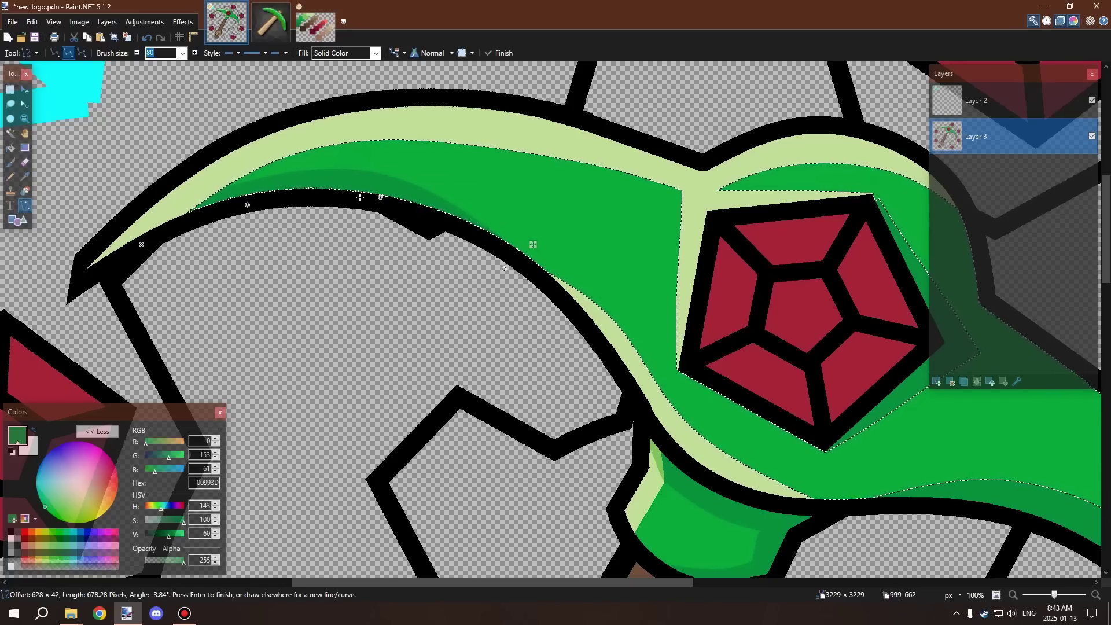
Shift the shadow curve's second control point and its end toward the collar, making it about 717 px long, and commit it
drag(381, 197, 413, 204)
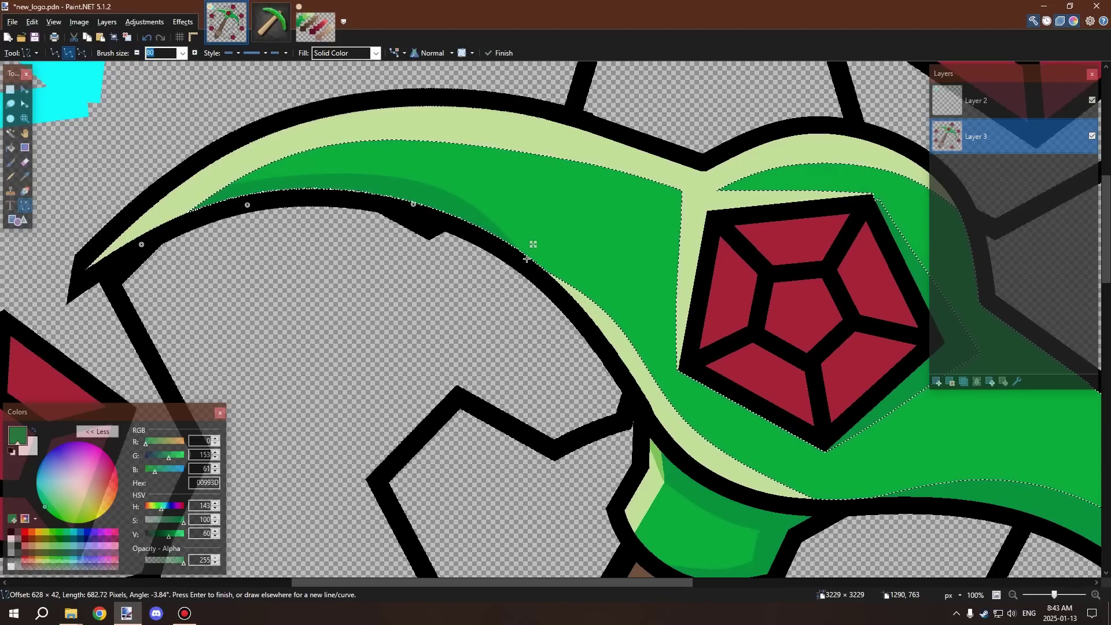
ctrl+scroll(491, 203, up, 5)
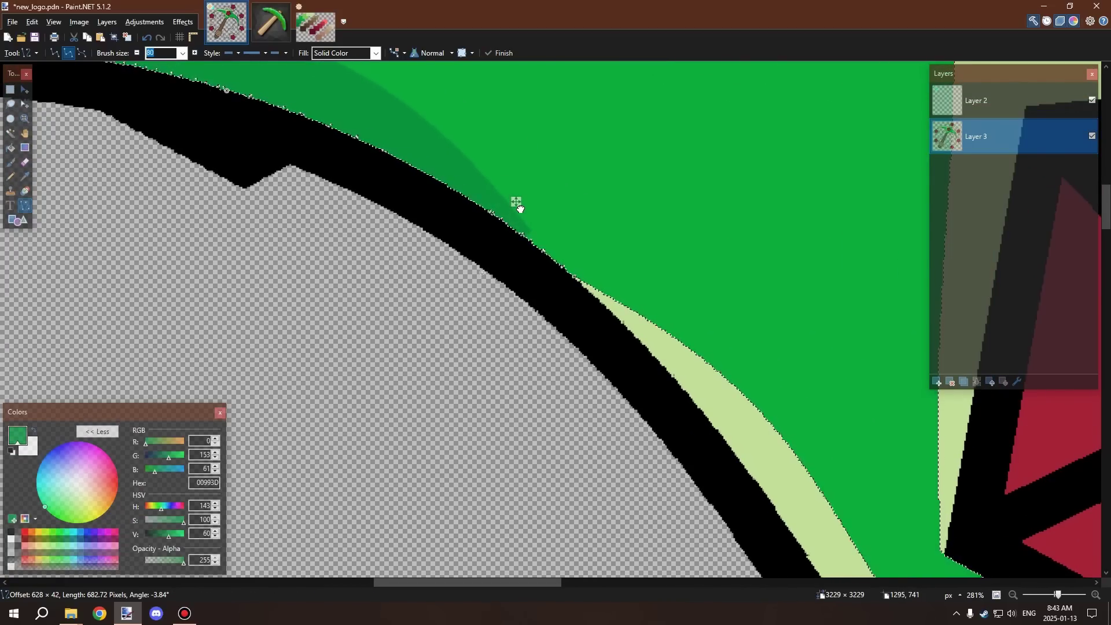
drag(457, 270, 508, 300)
ctrl+scroll(508, 300, down, 4)
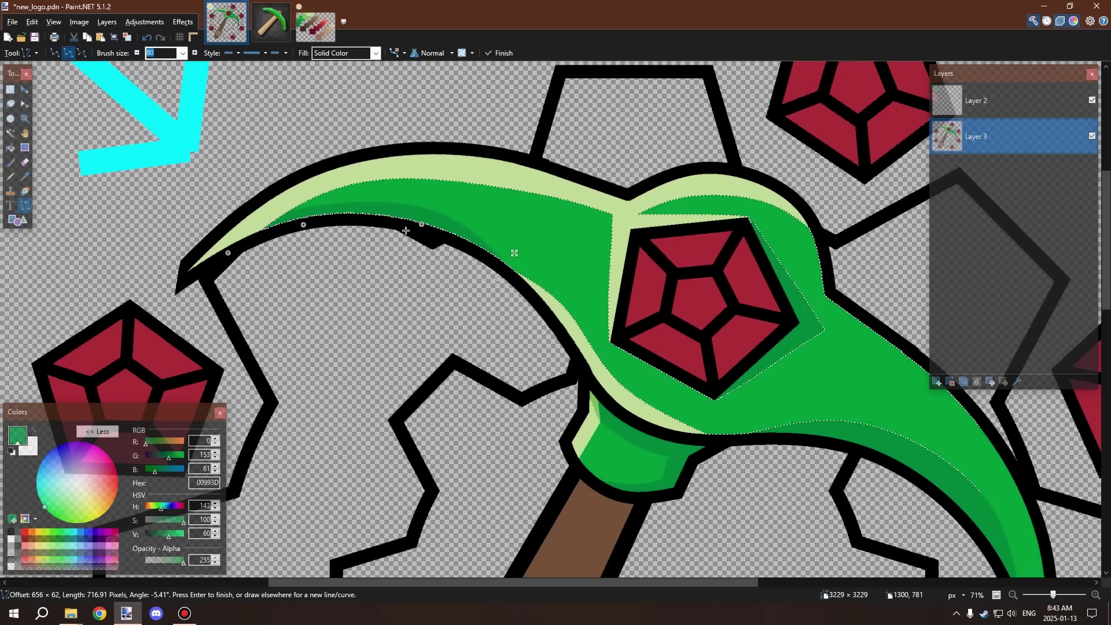
ctrl+scroll(577, 241, up, 2)
key(Return)
ctrl+scroll(578, 242, up, 3)
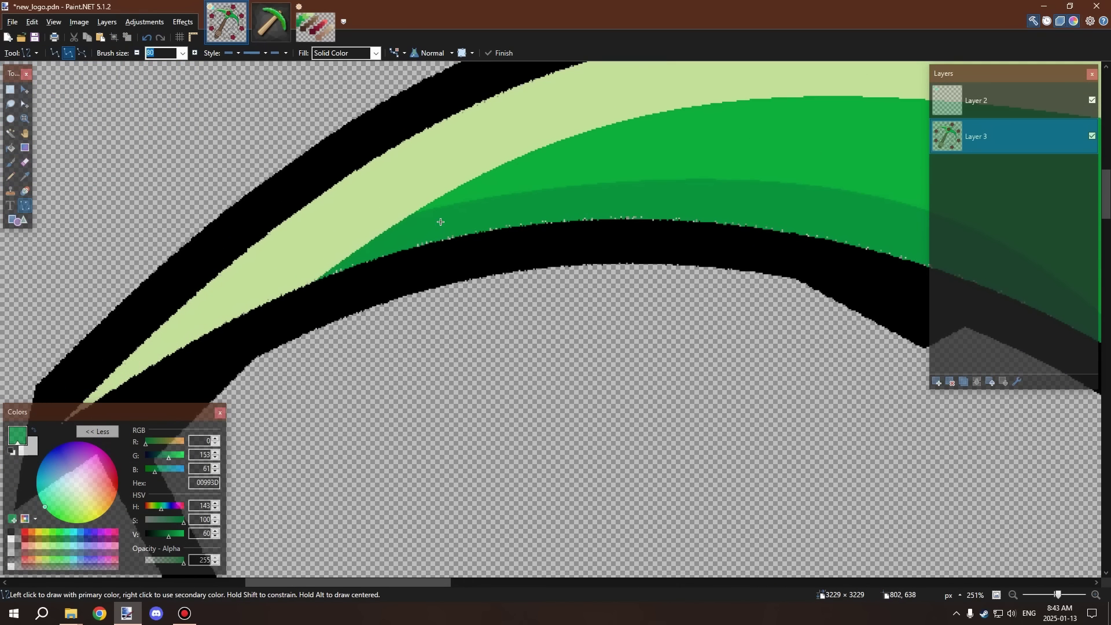
ctrl+scroll(317, 230, down, 7)
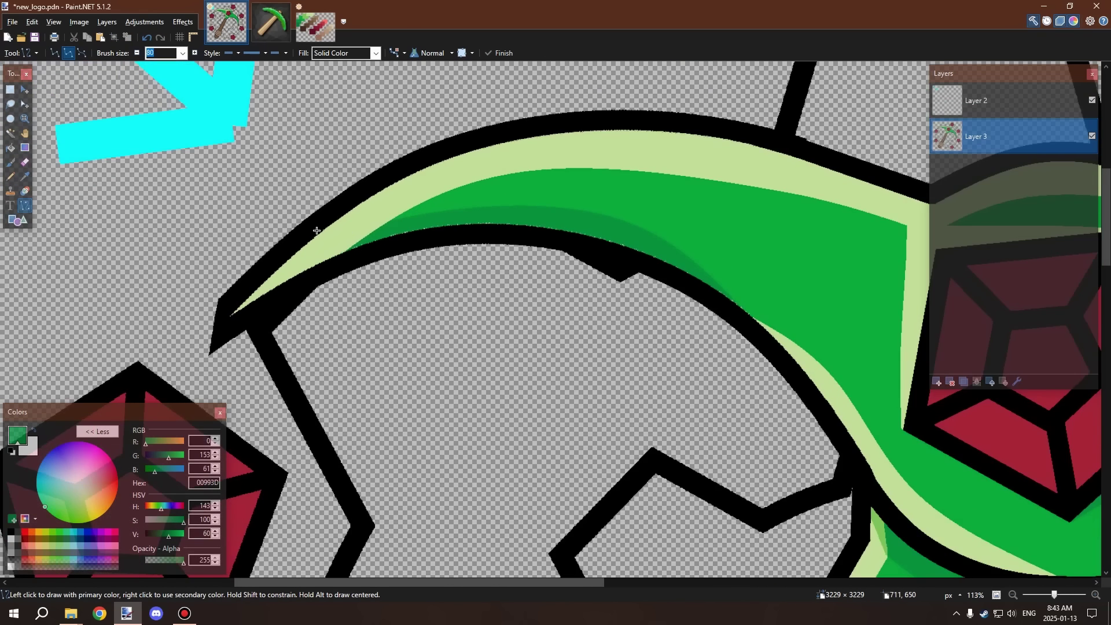
Sample the 7EC958 light shadow green from the collar's highlight with the Color Picker
ctrl+scroll(650, 399, up, 2)
click(24, 175)
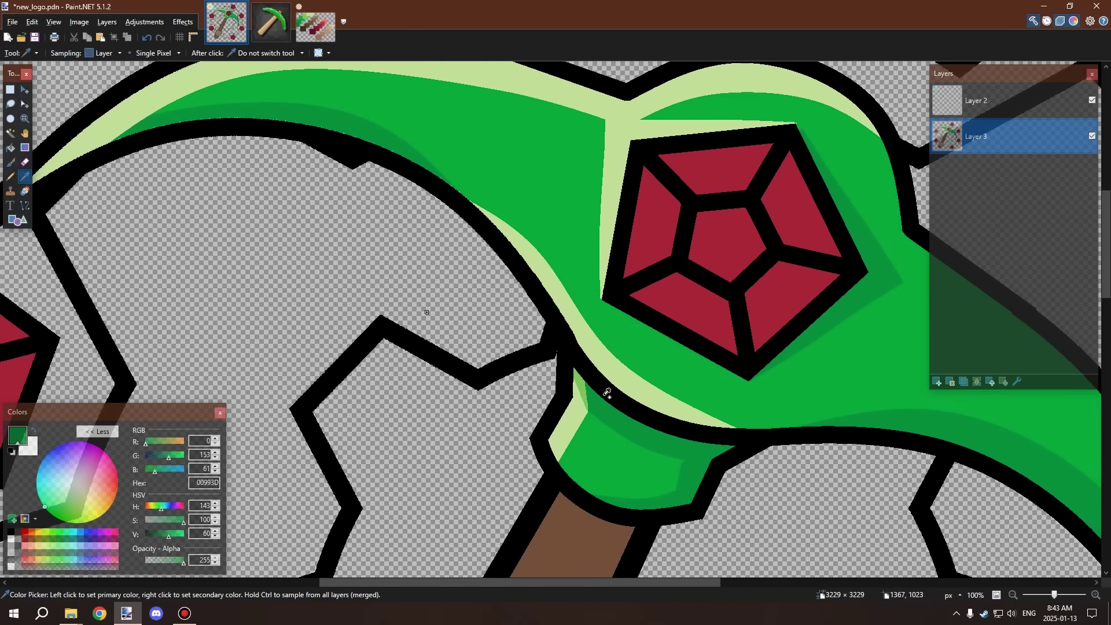
ctrl+scroll(579, 379, up, 2)
click(550, 354)
ctrl+scroll(550, 355, down, 3)
ctrl+scroll(416, 334, up, 3)
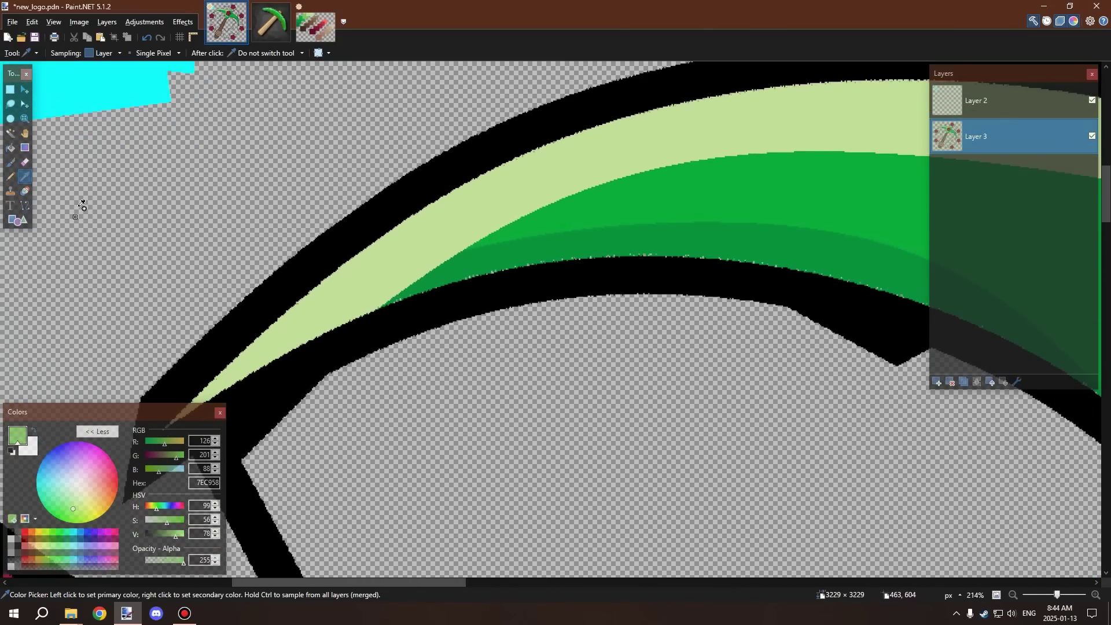
click(25, 206)
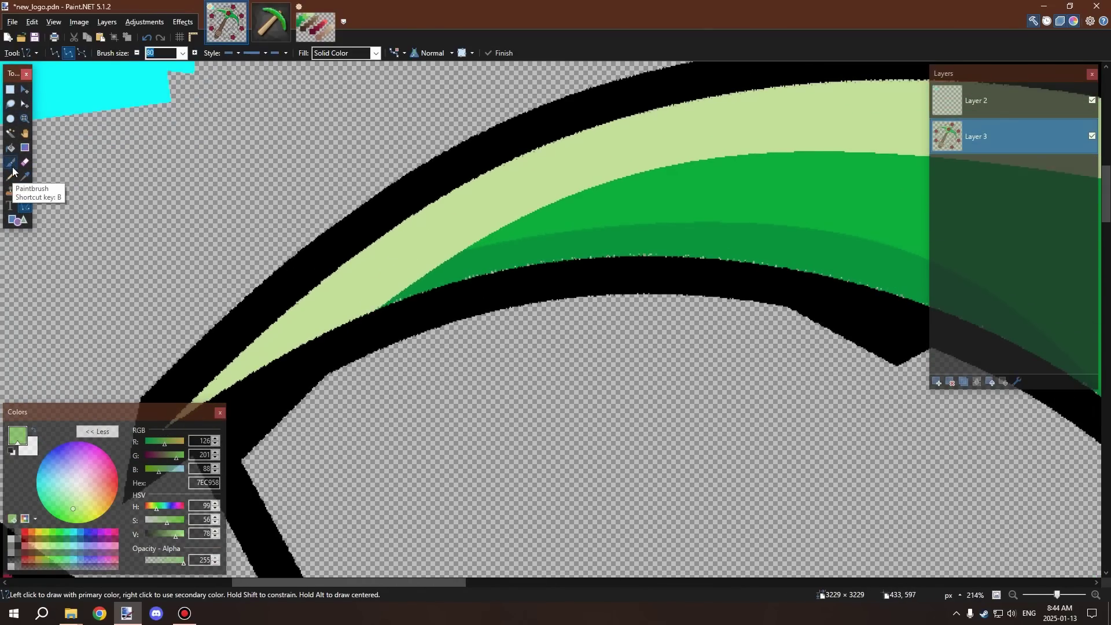
click(10, 176)
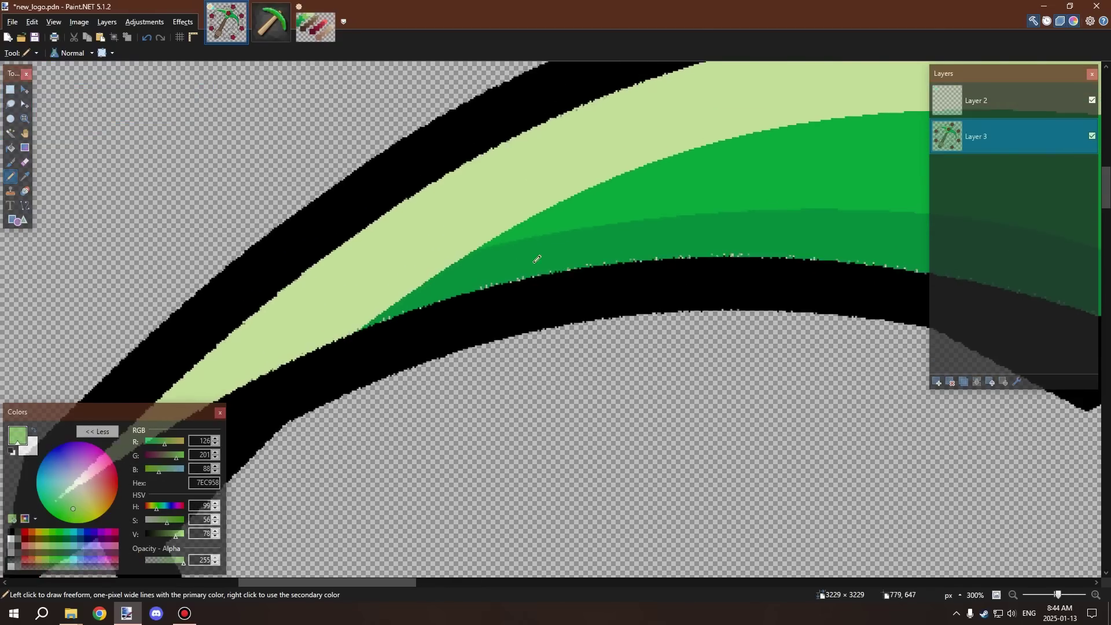
ctrl+scroll(315, 363, up, 2)
drag(388, 296, 498, 243)
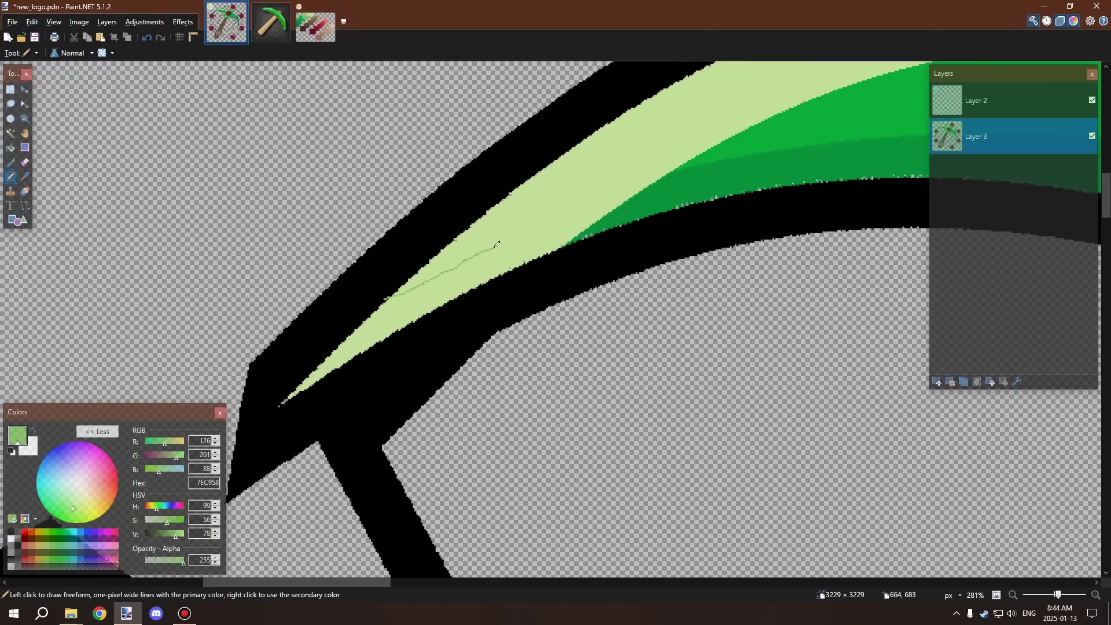
key(ctrl+z)
Select the left blade's light highlight with the Magic Wand and pencil a 7EC958 line across it, continuing the shadow's upper edge to the outline
click(11, 133)
click(535, 239)
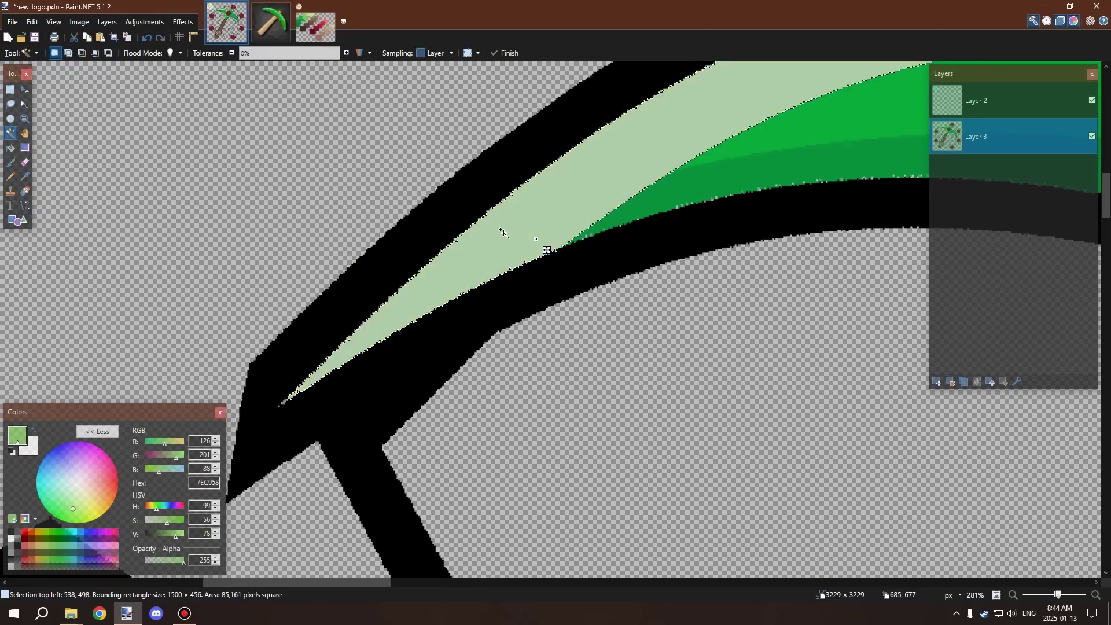
click(10, 176)
ctrl+scroll(677, 191, up, 2)
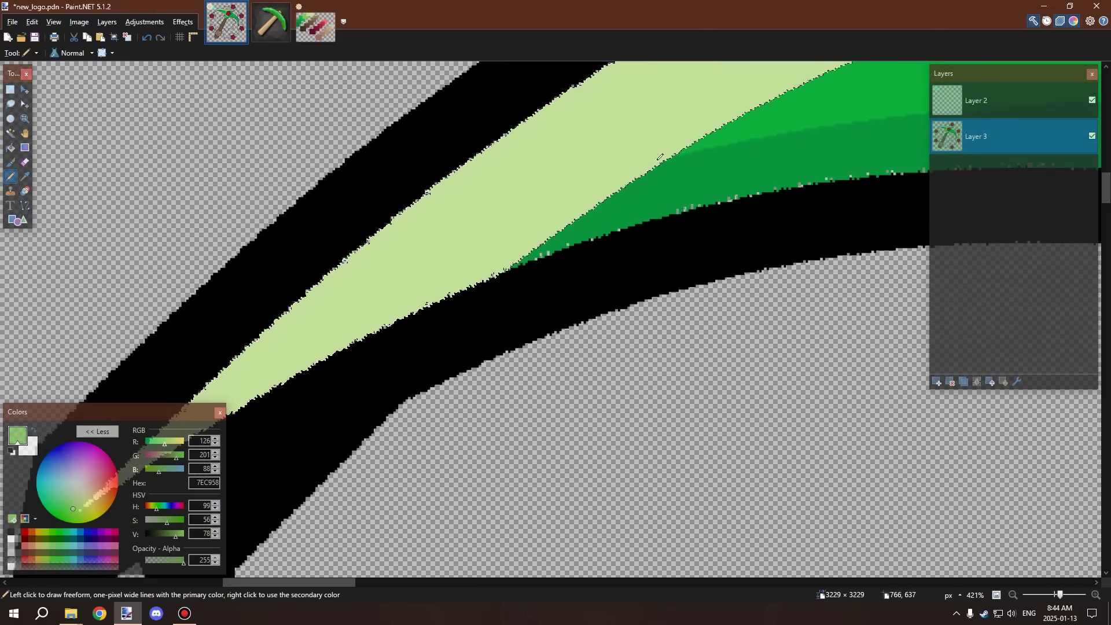
mouse_move(636, 166)
mouse_down()
mouse_move(451, 217)
mouse_move(332, 269)
mouse_up()
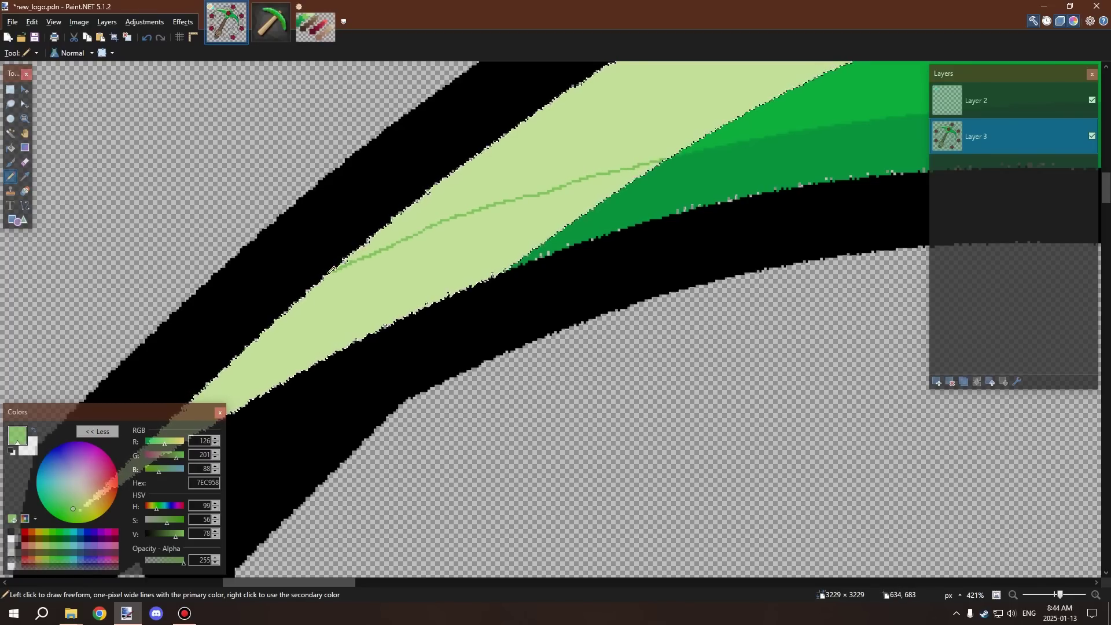
Clear the selection and fill the highlight's tip below the pencilled line with 7EC958
click(11, 133)
click(447, 240)
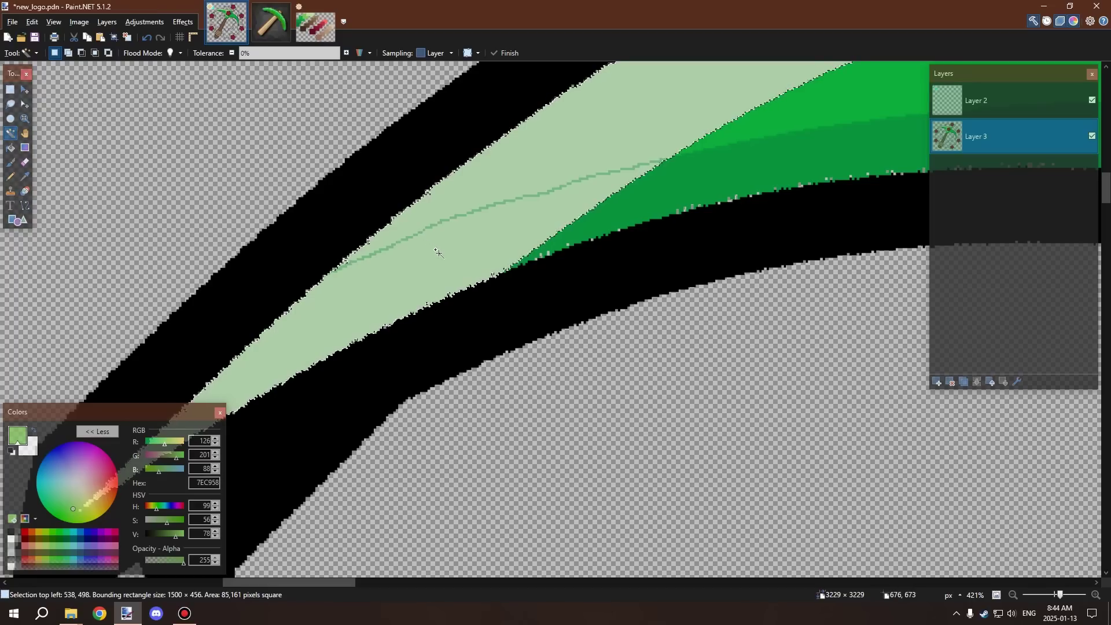
click(453, 245)
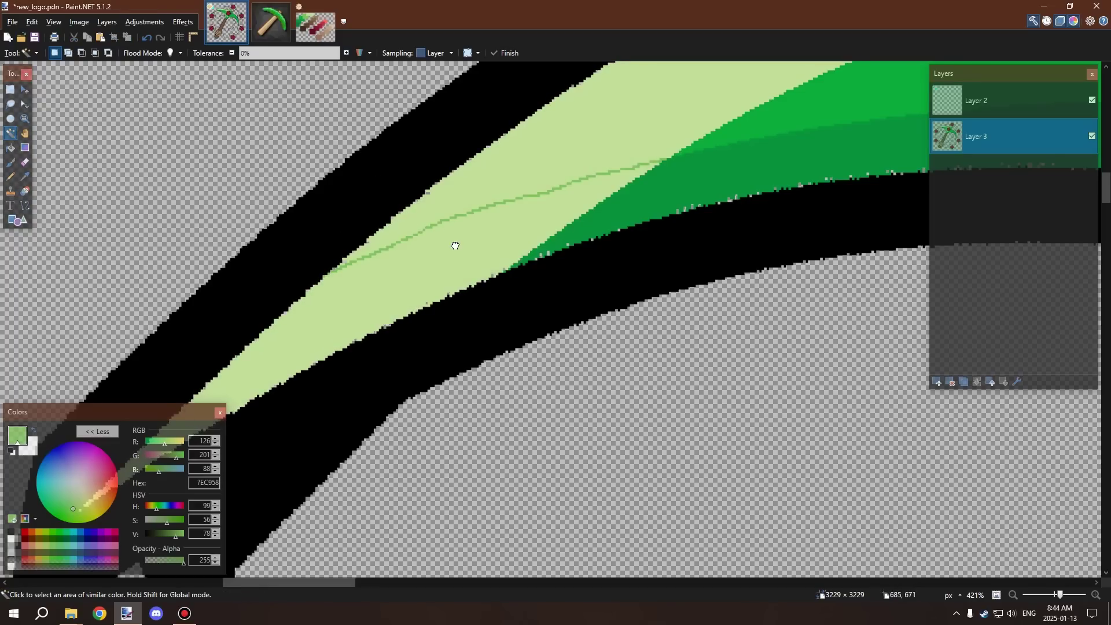
click(16, 148)
click(466, 245)
scroll(451, 208, down, 5)
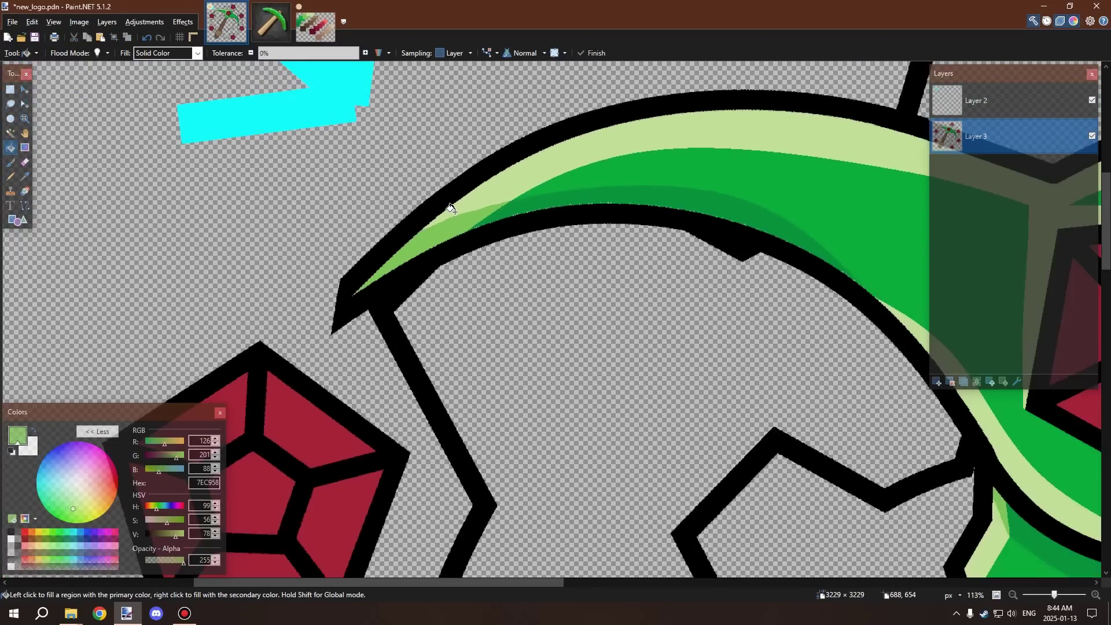
scroll(451, 209, up, 5)
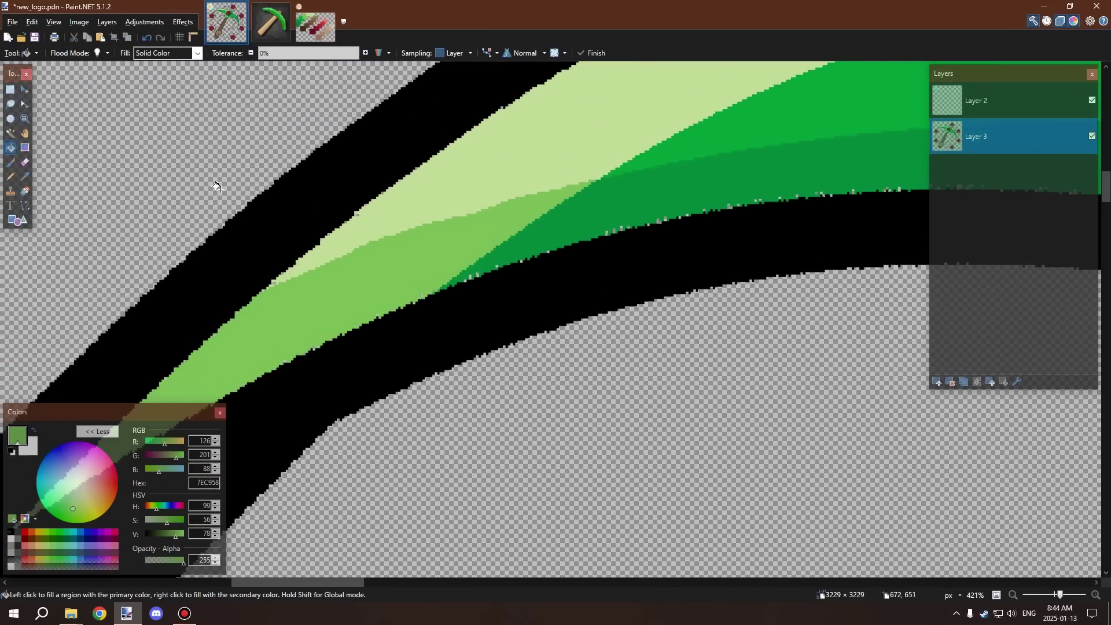
Smooth the stepped upper edge of the tip's highlight shadow with 7EC958 pencil pixels
key(p)
scroll(521, 201, up, 4)
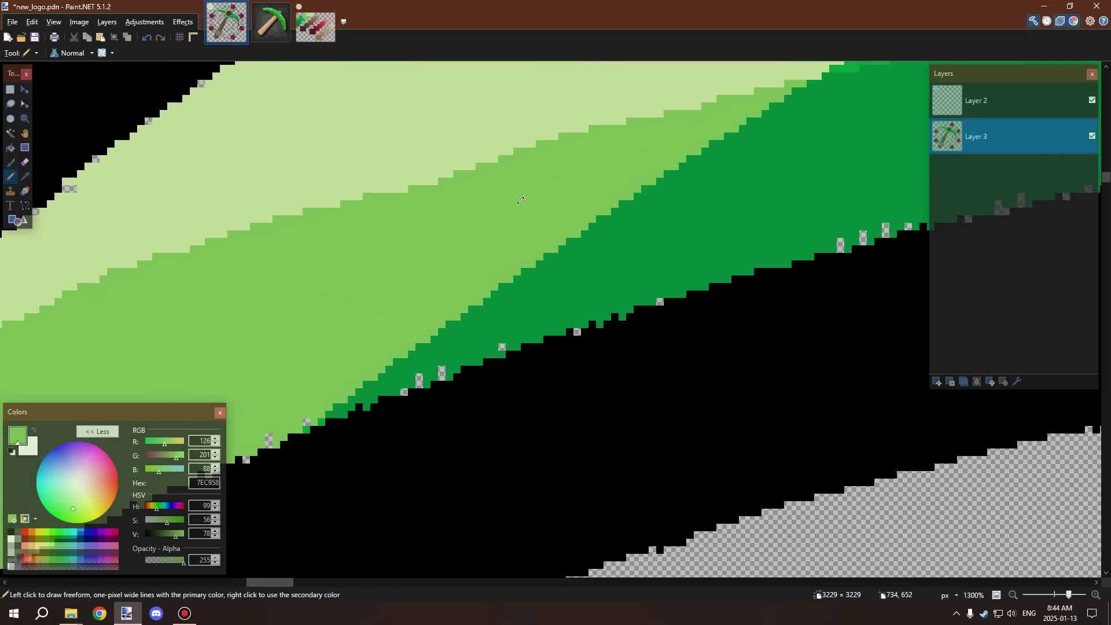
drag(317, 206, 472, 165)
scroll(665, 127, down, 2)
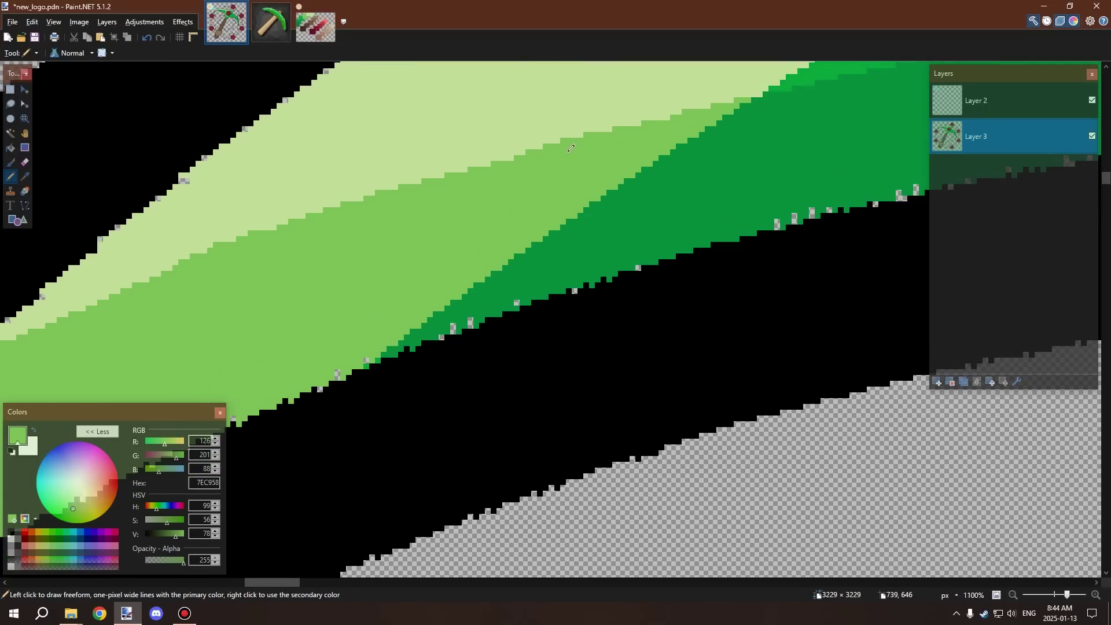
scroll(665, 125, up, 2)
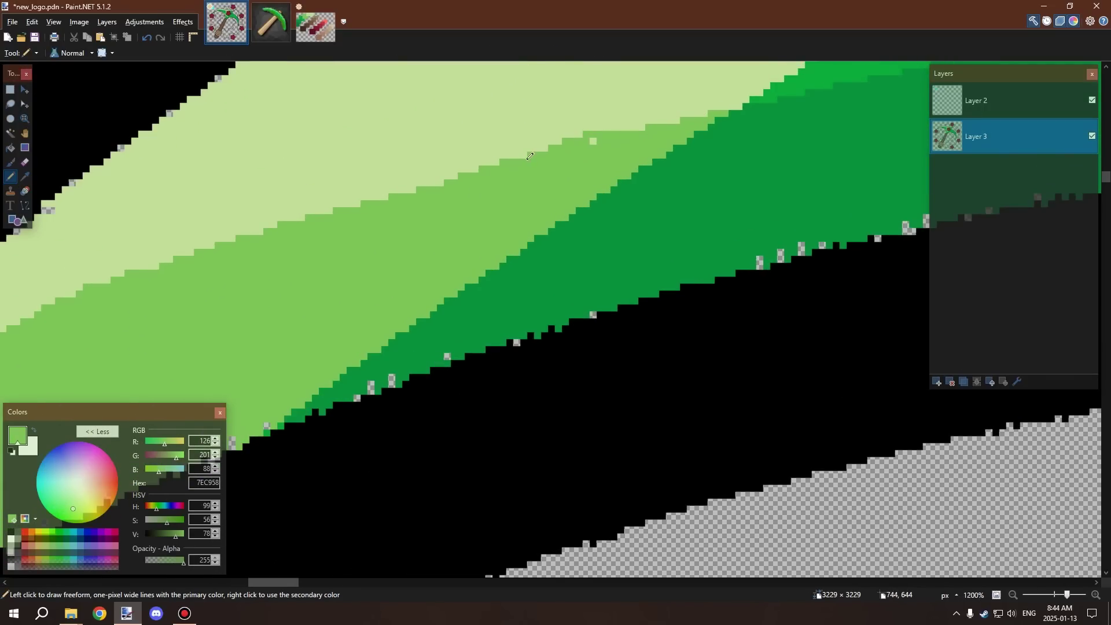
drag(664, 130, 525, 162)
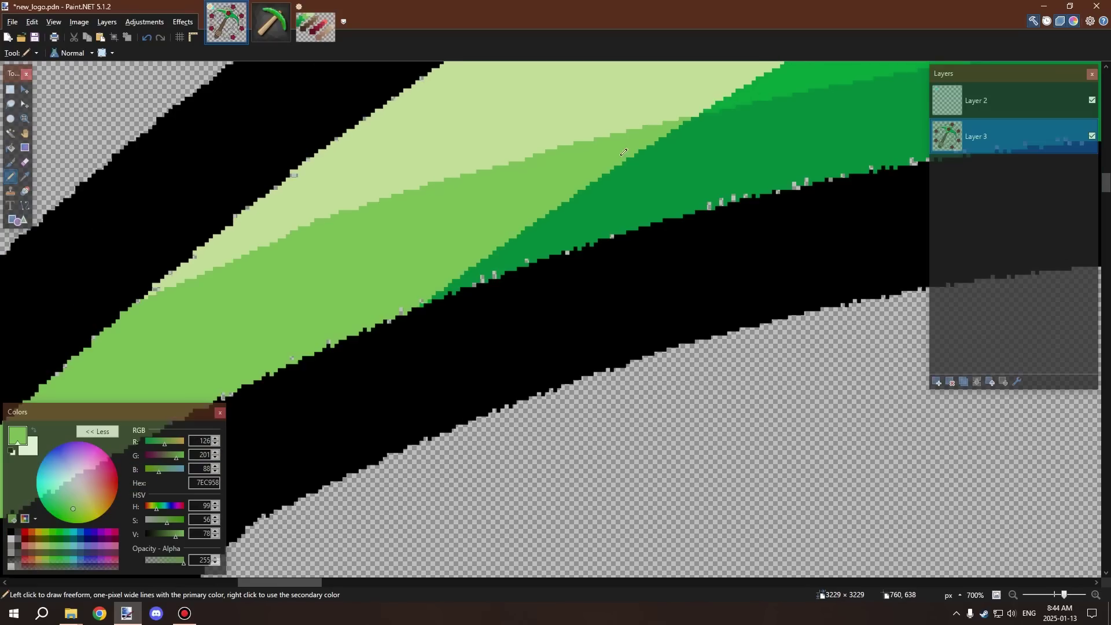
scroll(524, 162, down, 3)
scroll(327, 219, up, 2)
scroll(327, 219, up, 1)
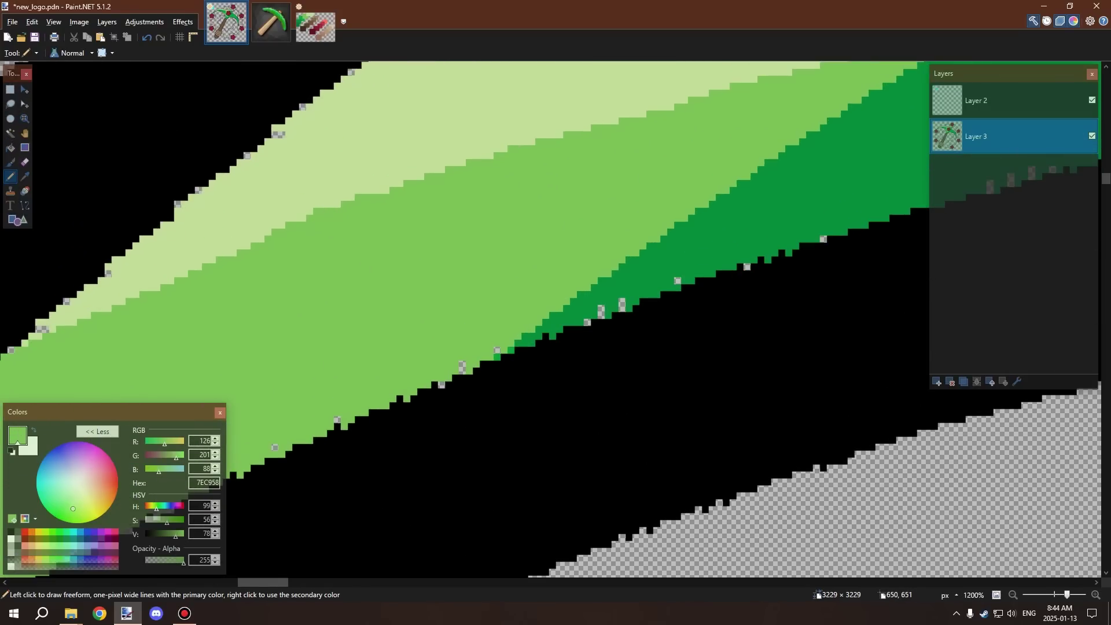
Sample the highlight colour C2E098 and pencil over the uneven pixels along the tip shadow's upper edge
click(25, 176)
click(371, 168)
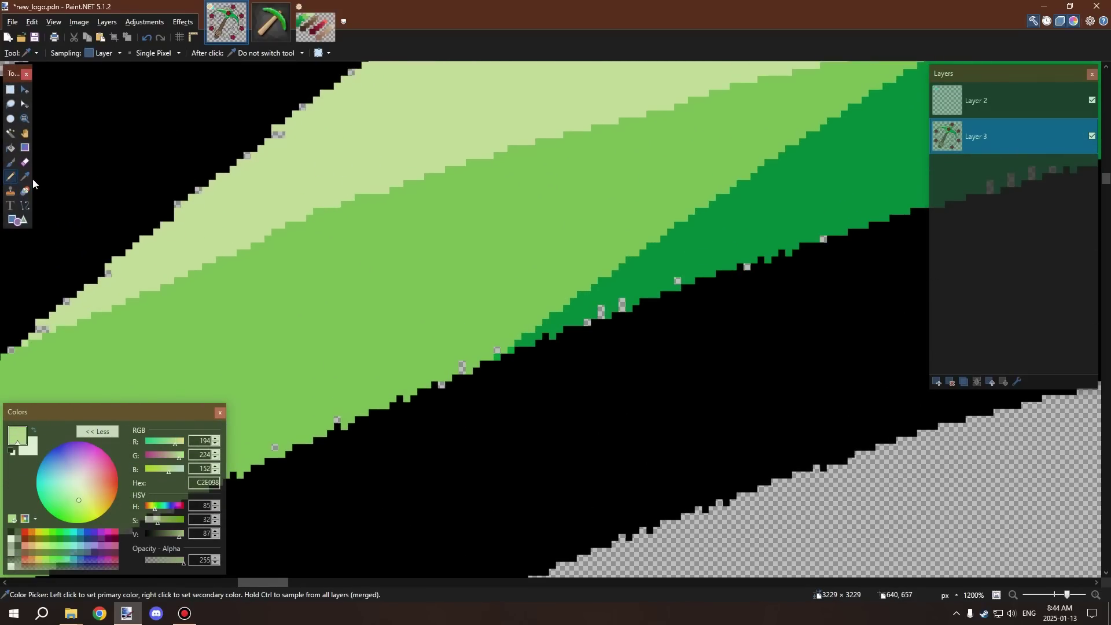
click(10, 176)
drag(278, 228, 376, 193)
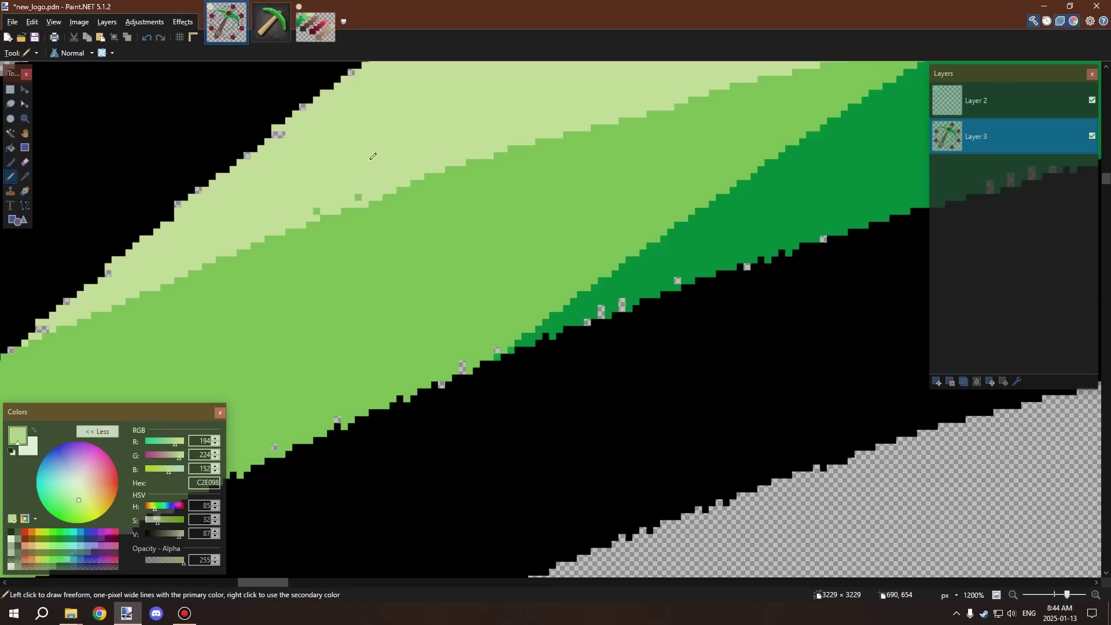
scroll(312, 178, up, 3)
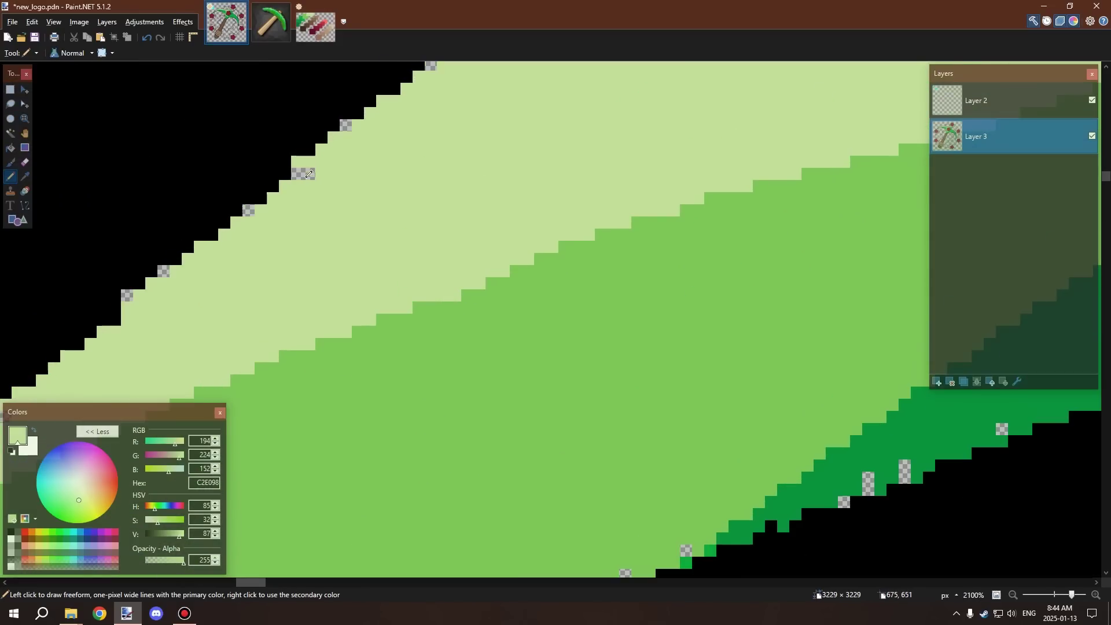
Select the transparent pixels throughout the whole layer with the Magic Wand at 32% tolerance, including the gaps along the left blade's outline
click(10, 133)
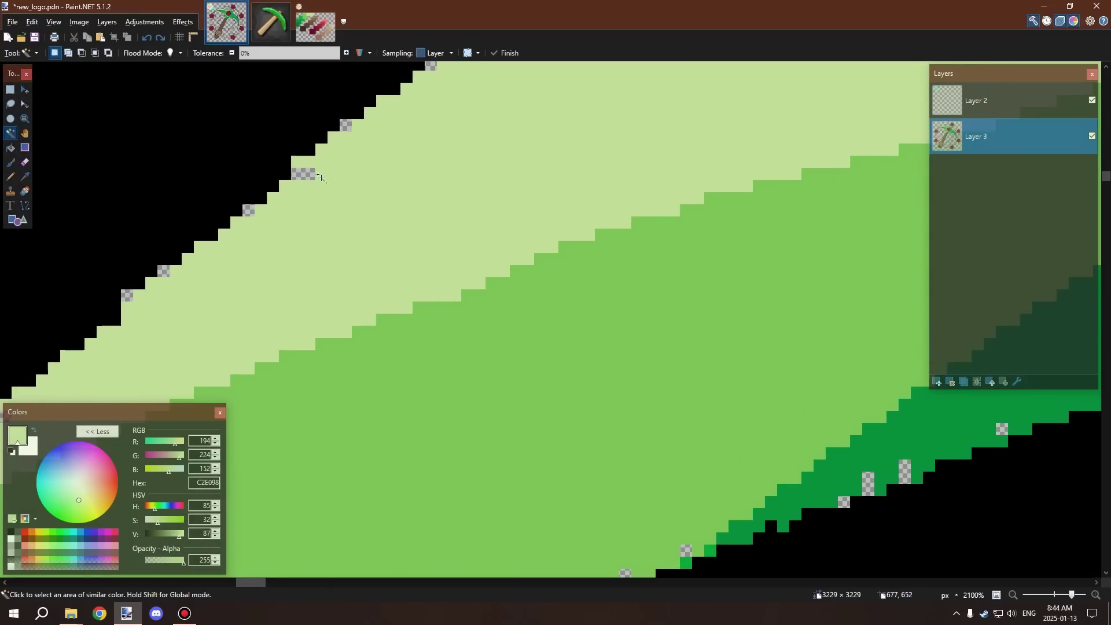
click(297, 174)
key(ctrl+d)
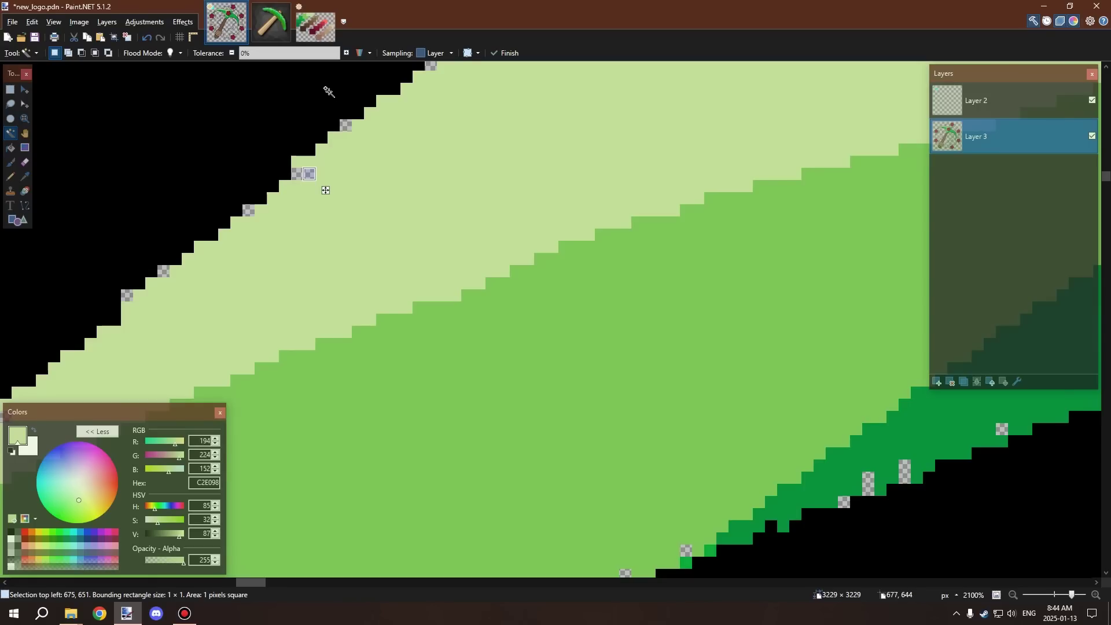
drag(263, 56, 271, 56)
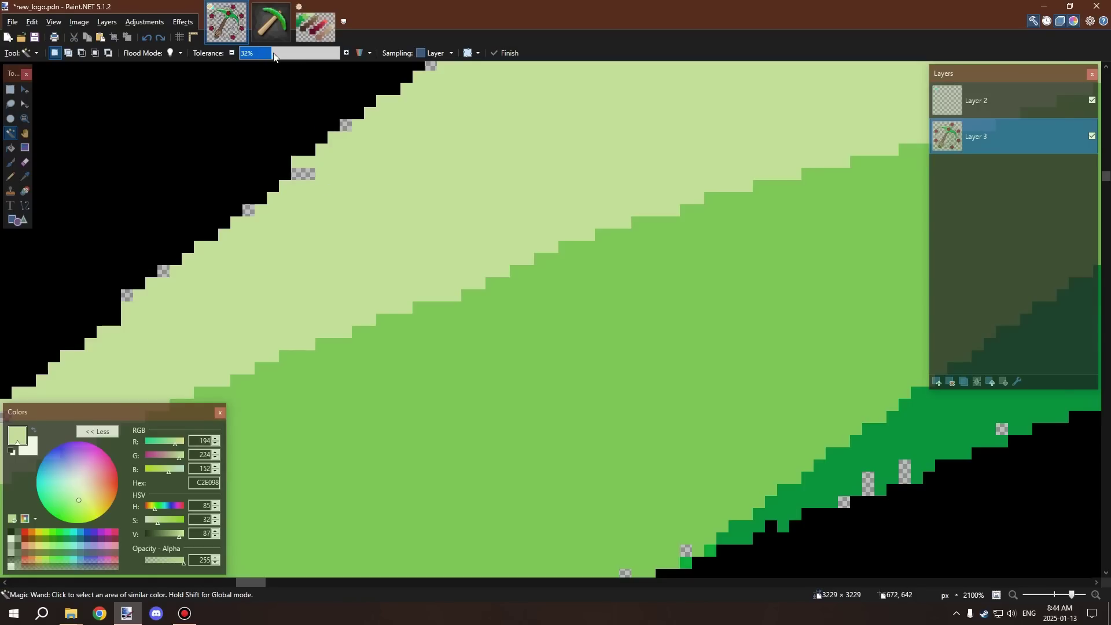
click(297, 174)
scroll(311, 211, down, 8)
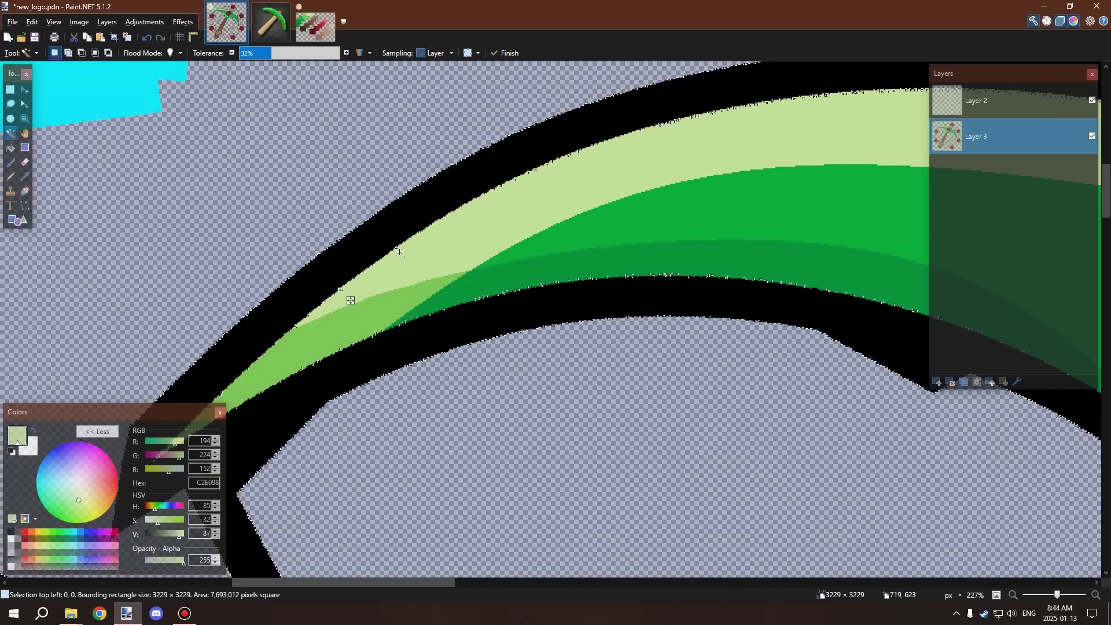
Subtract the outer background and the gear's large transparent regions around the pickaxe from the selection
scroll(404, 226, up, 8)
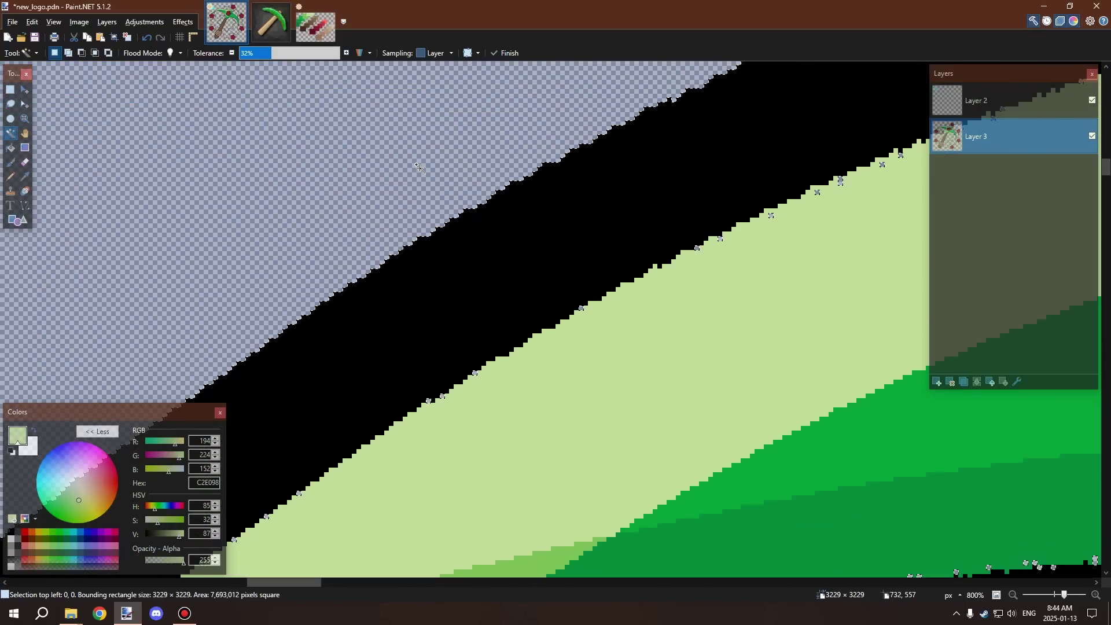
scroll(512, 268, down, 15)
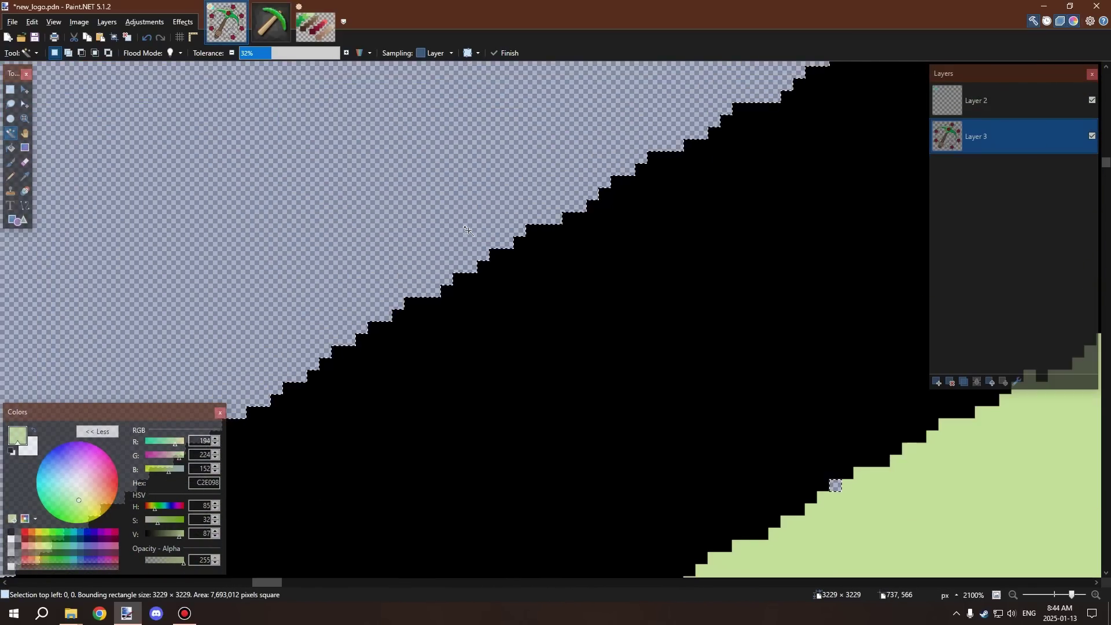
scroll(411, 199, down, 5)
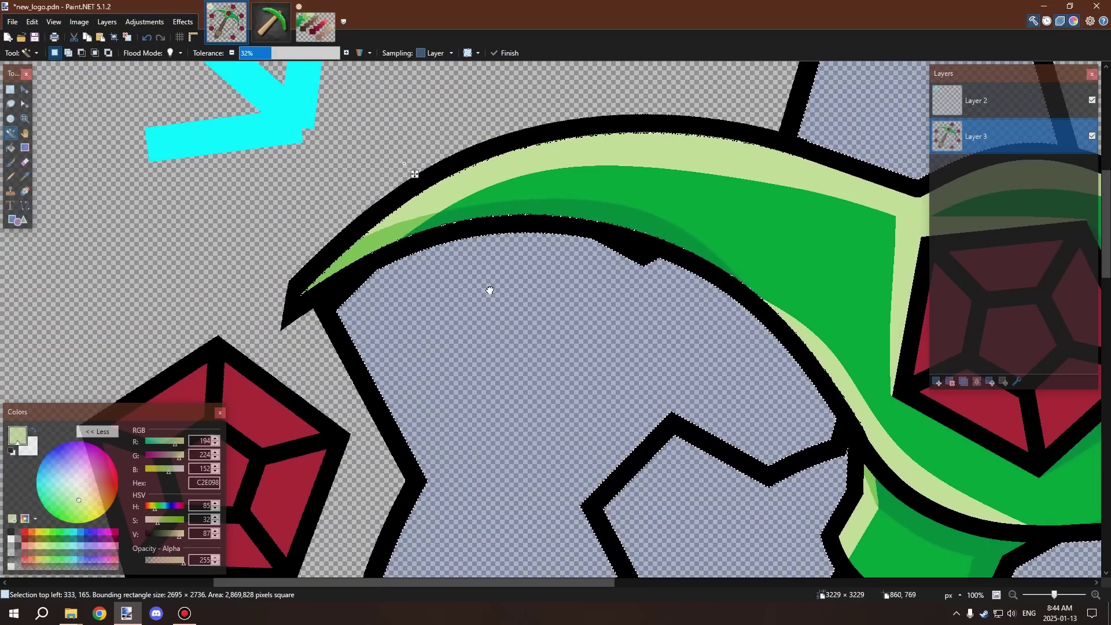
right_click(490, 291)
scroll(492, 292, down, 4)
right_click(414, 306)
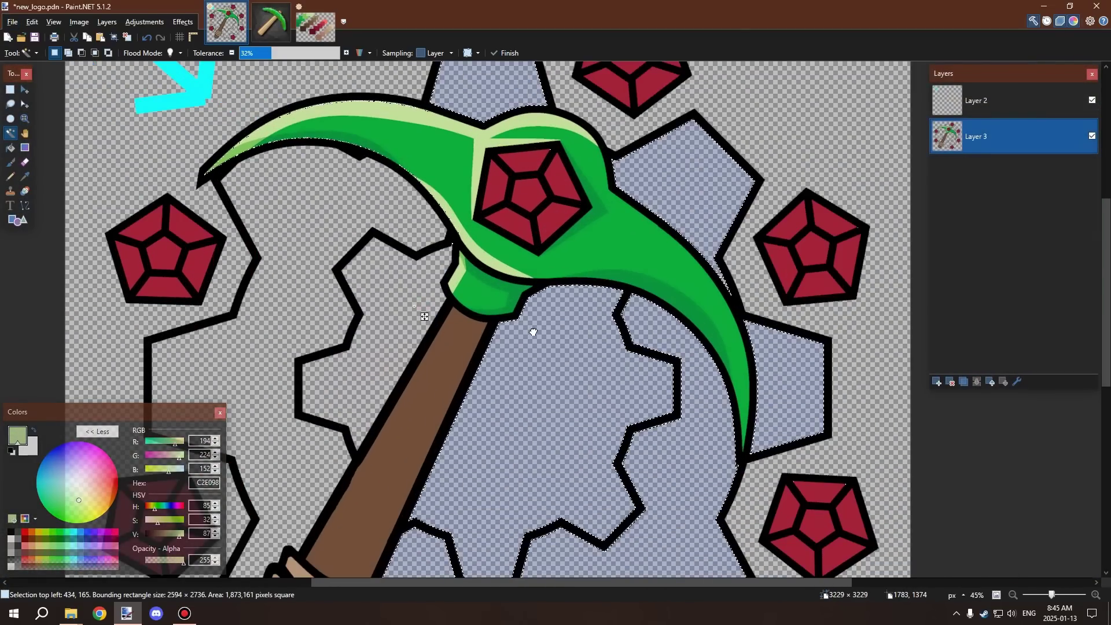
right_click(528, 330)
right_click(714, 385)
right_click(715, 228)
right_click(509, 95)
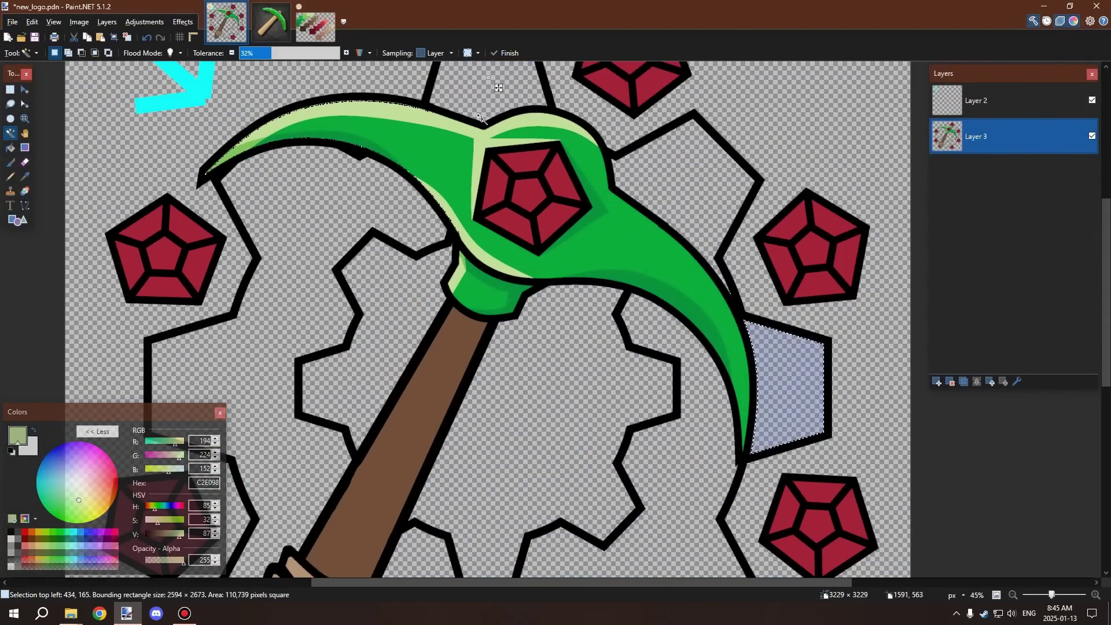
Subtract the remaining gear region beside the right blade and the leftover gap pixels there, switching to Rectangle Select for the cleanup
scroll(508, 104, down, 2)
scroll(660, 235, up, 5)
right_click(618, 227)
scroll(618, 227, up, 10)
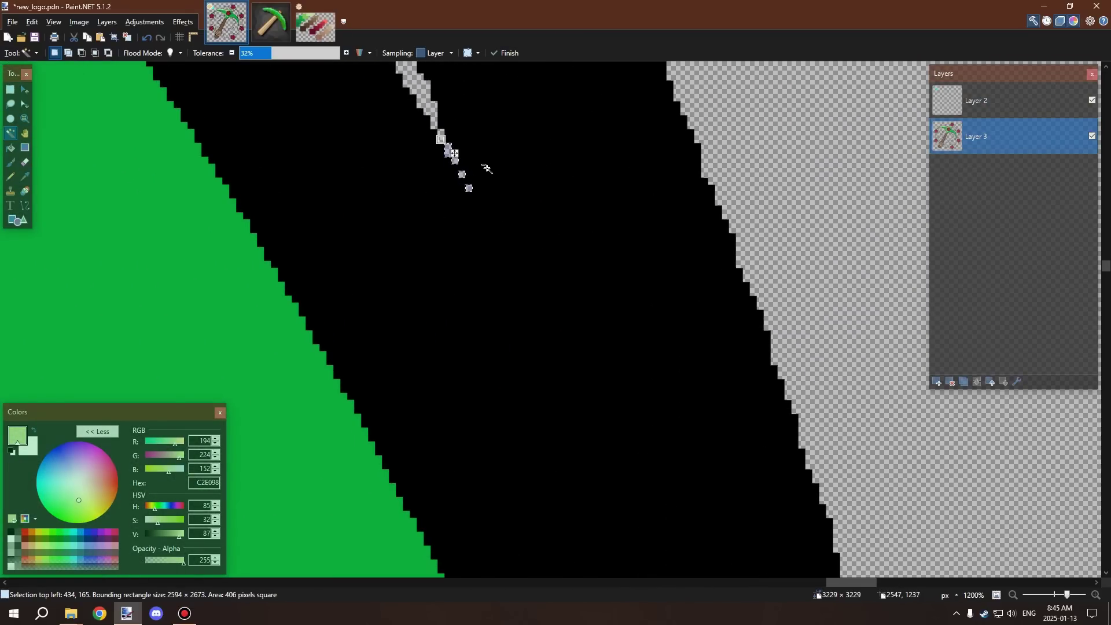
click(11, 90)
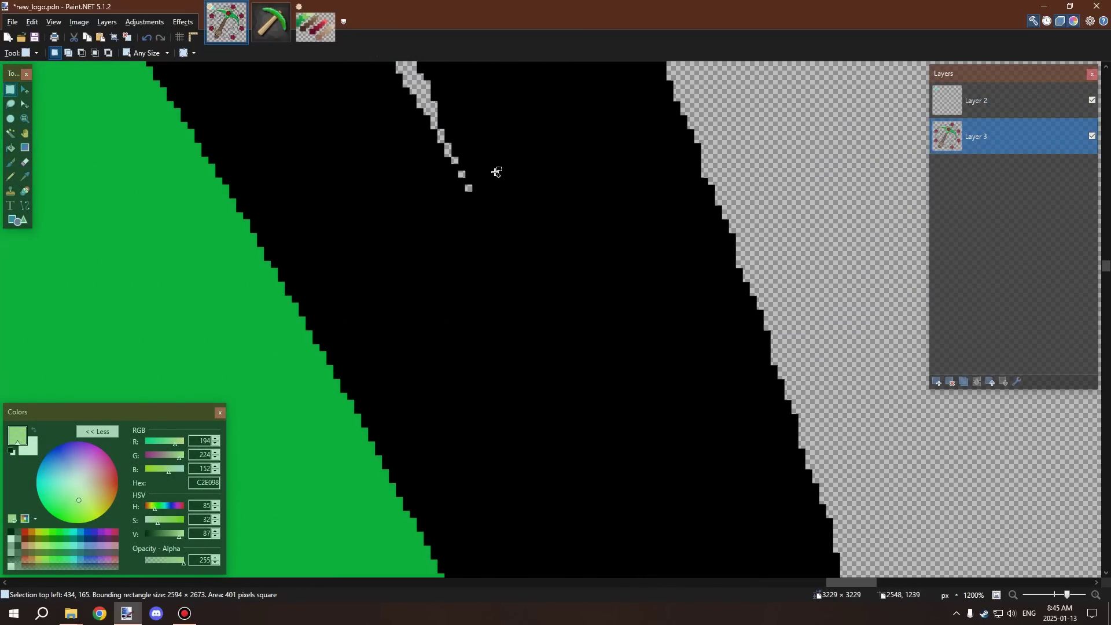
Examine the selected stray pixels along both edges of the left blade and around the pickaxe outline
scroll(497, 171, down, 15)
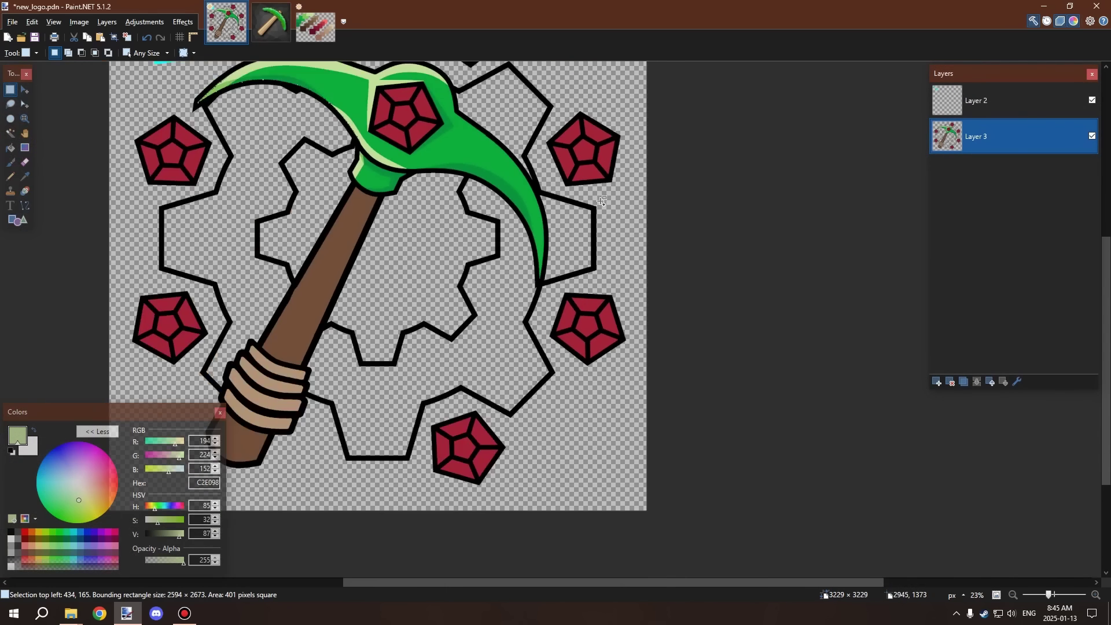
scroll(602, 201, up, 3)
scroll(463, 173, down, 3)
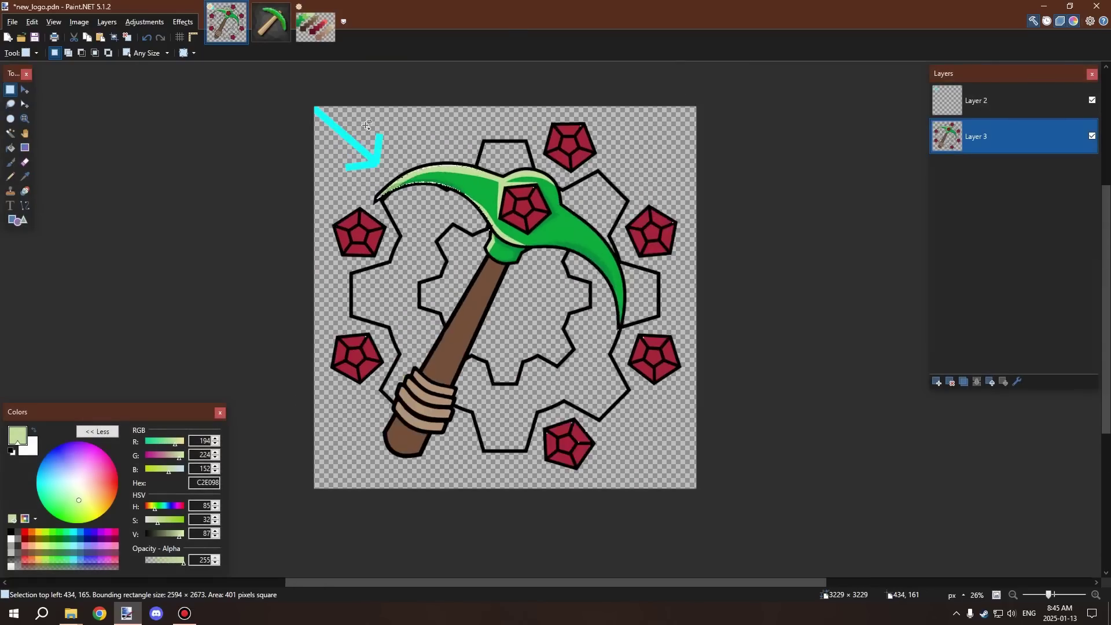
scroll(367, 124, up, 4)
scroll(413, 202, up, 3)
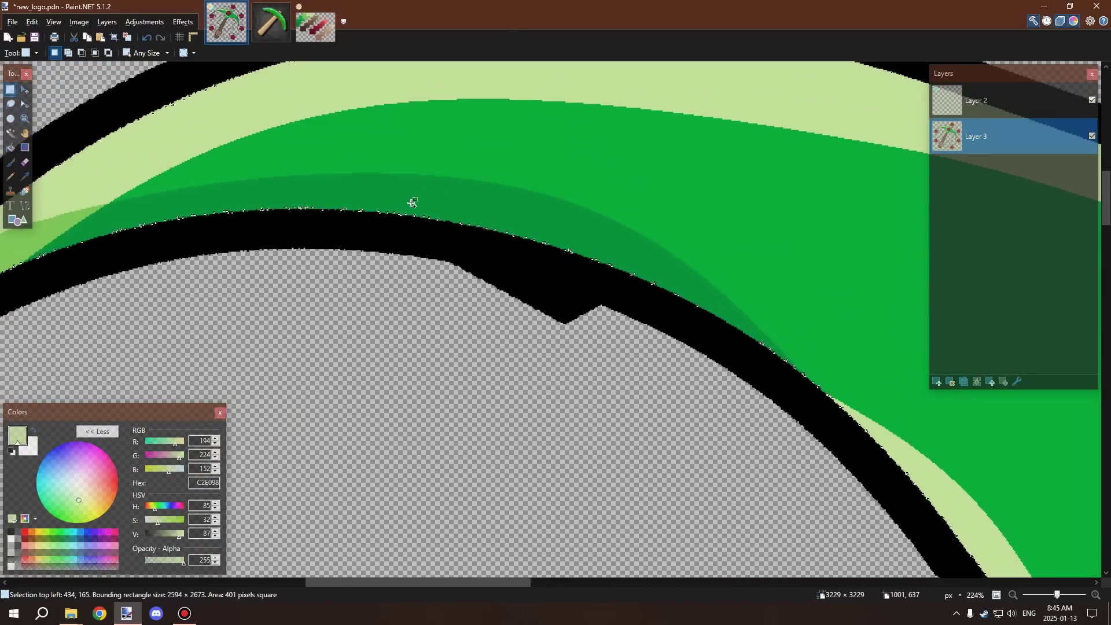
scroll(377, 214, down, 3)
scroll(332, 232, up, 2)
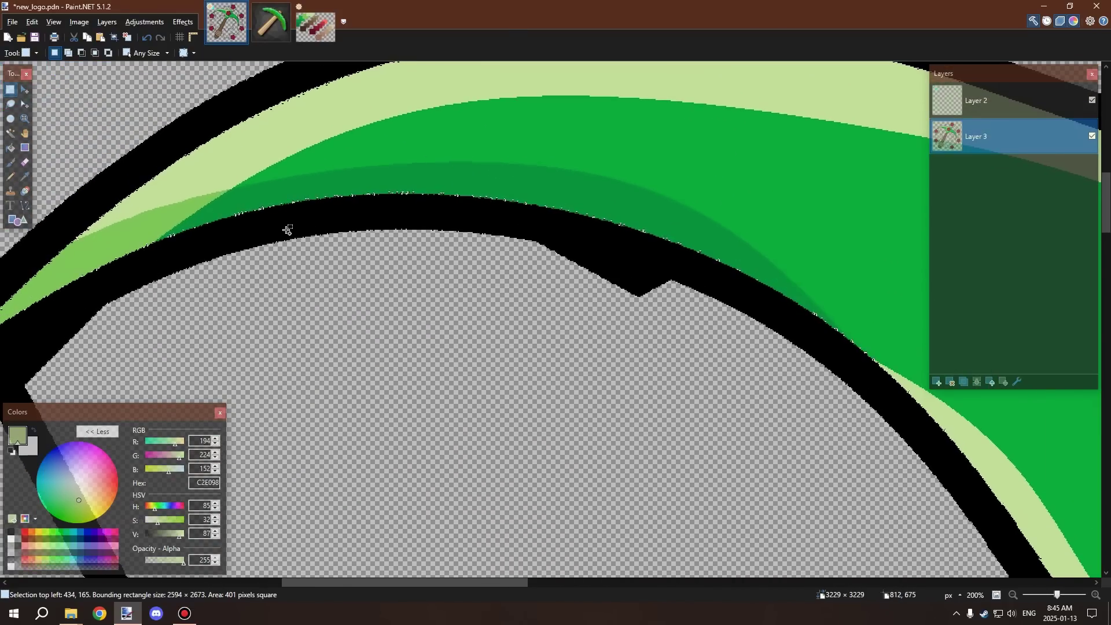
scroll(361, 225, up, 5)
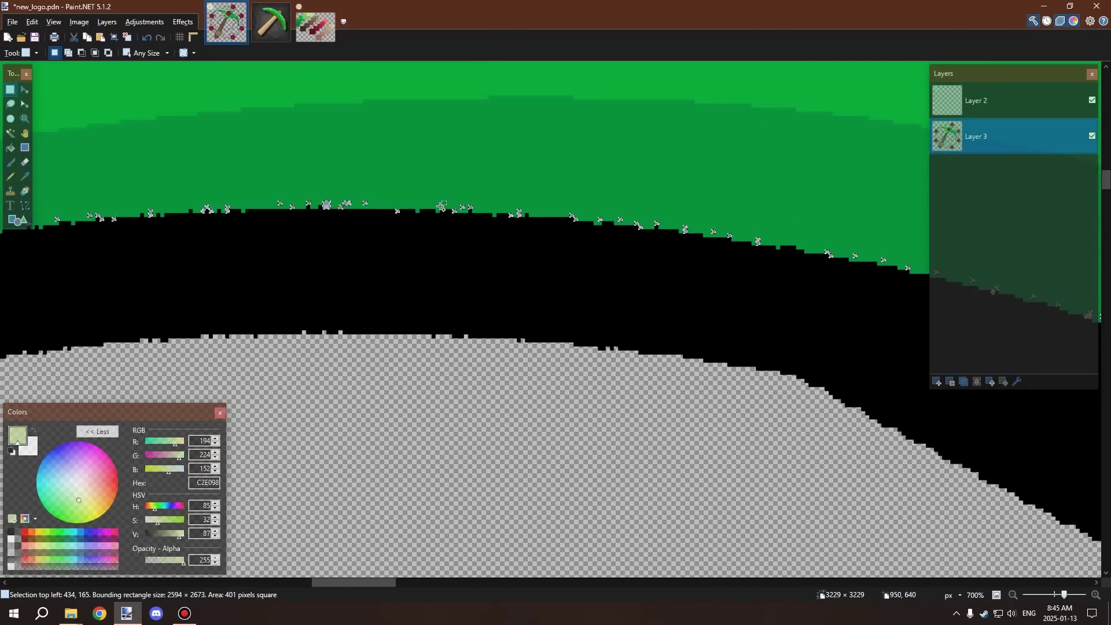
scroll(462, 221, down, 2)
scroll(462, 221, down, 5)
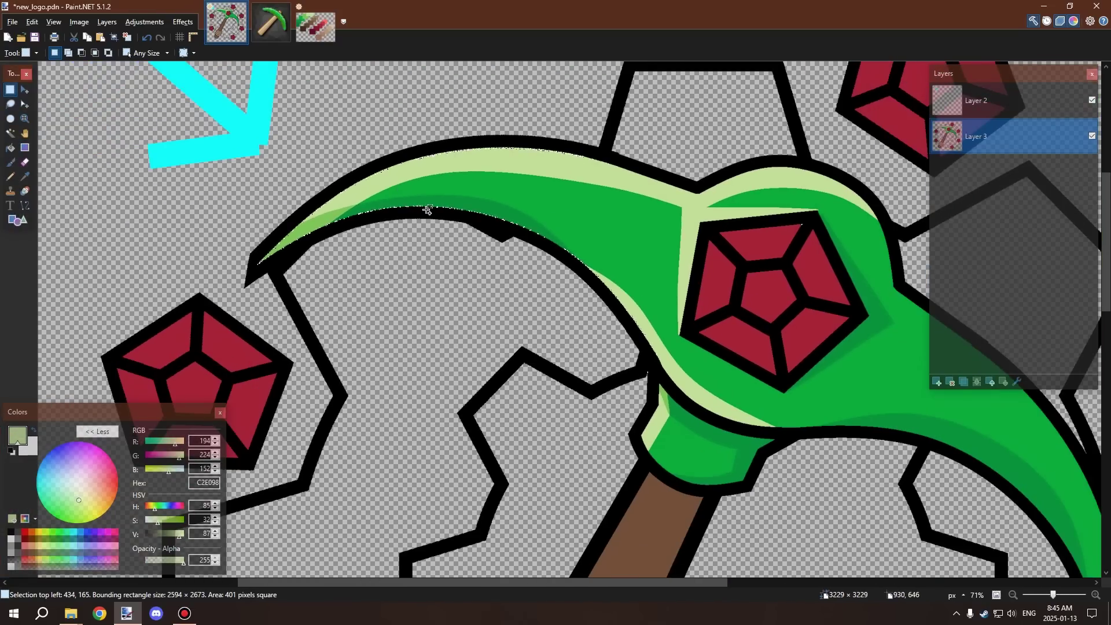
scroll(423, 206, up, 2)
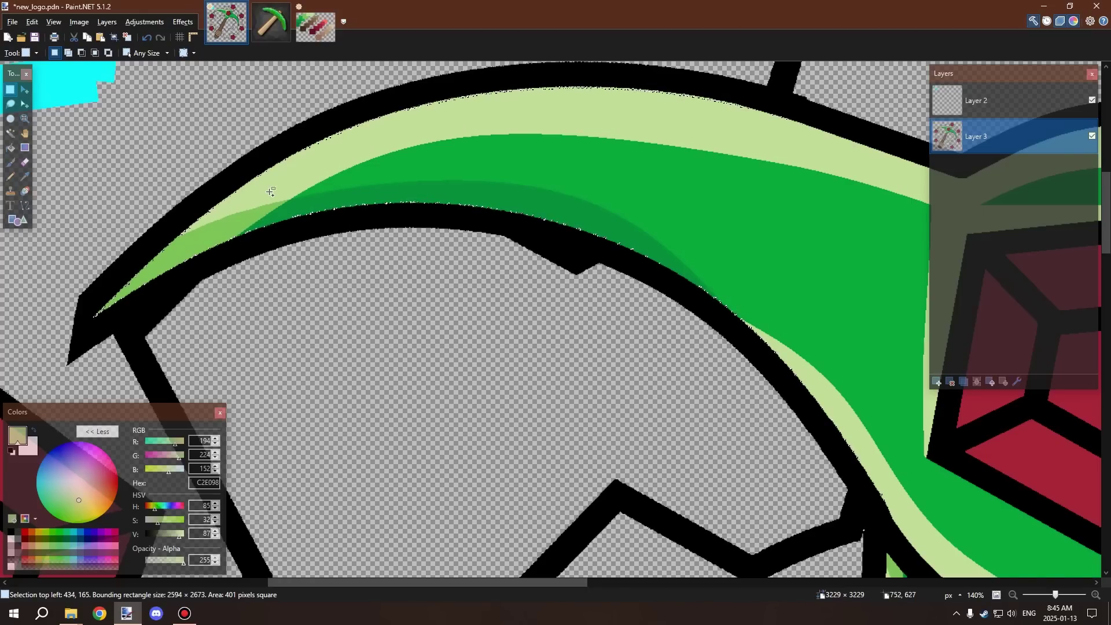
scroll(292, 189, down, 2)
scroll(557, 340, up, 4)
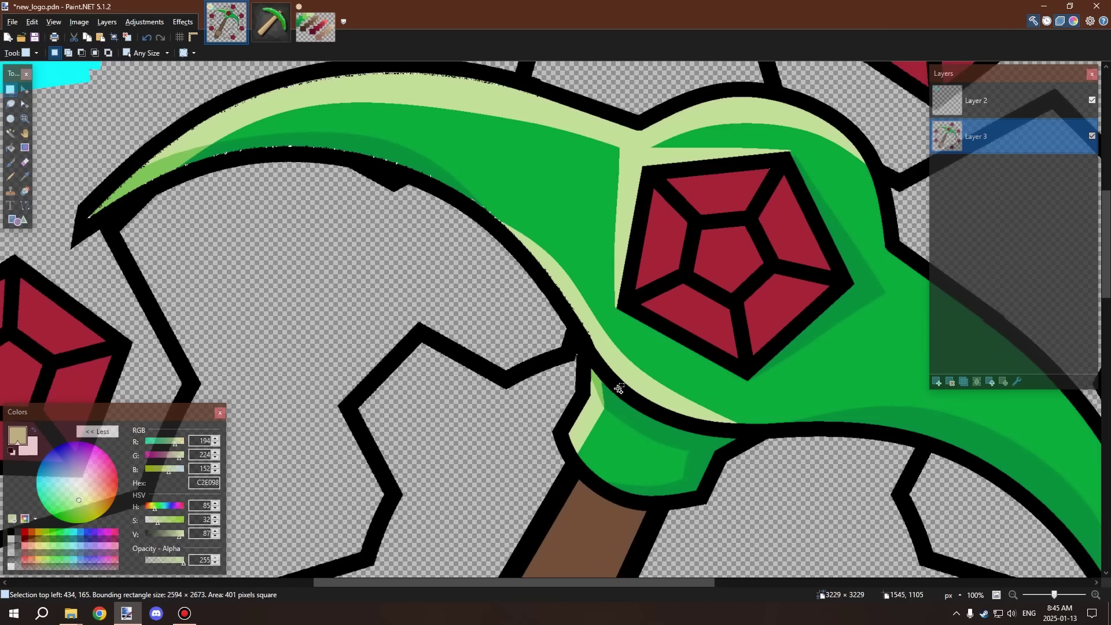
scroll(458, 316, down, 5)
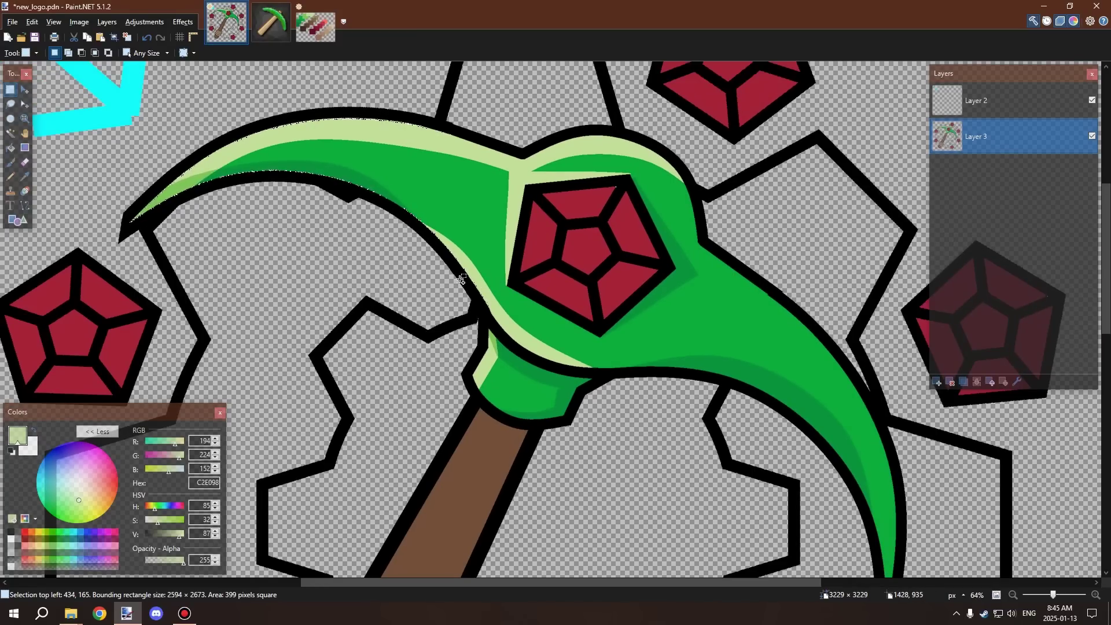
scroll(431, 185, up, 6)
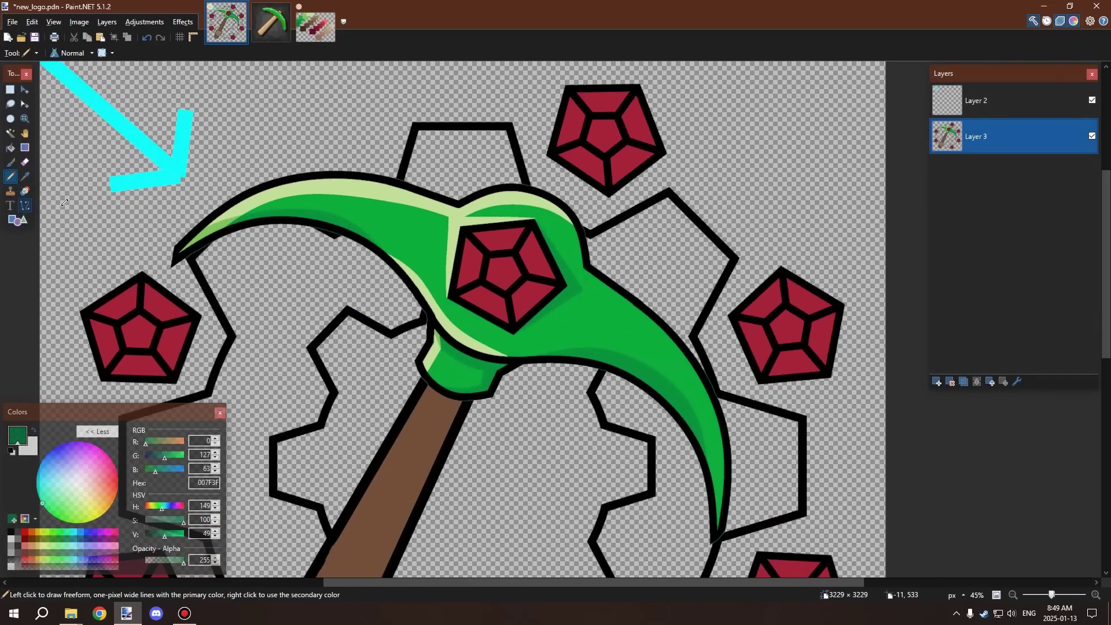
Examine the 007F3F dividing lines where the gear outline meets the left blade's outline and the collar
scroll(181, 205, up, 5)
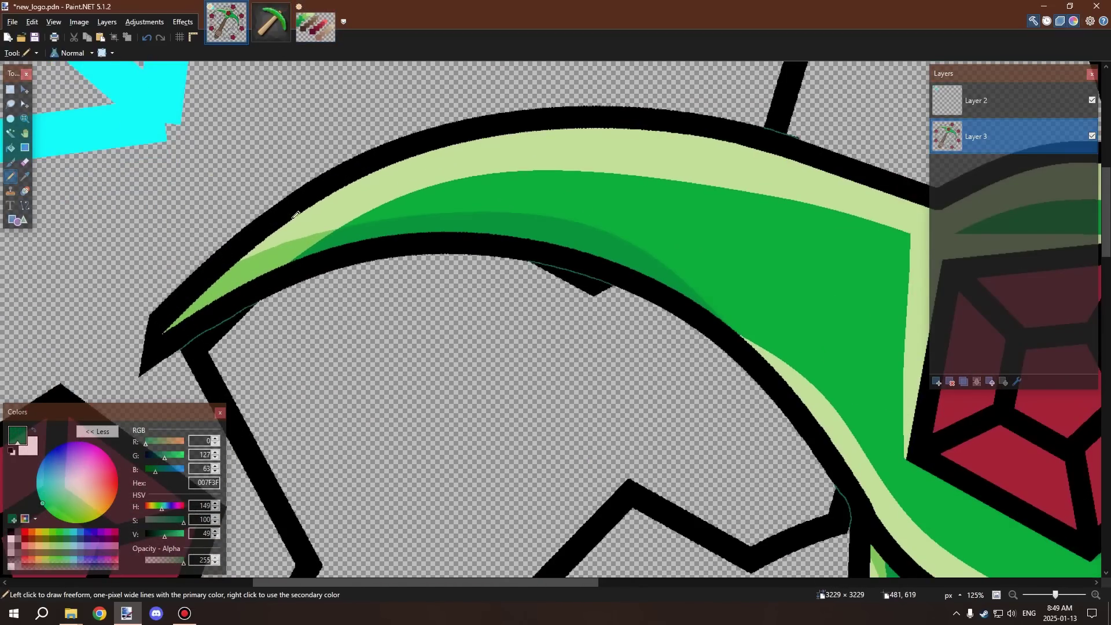
scroll(295, 216, up, 7)
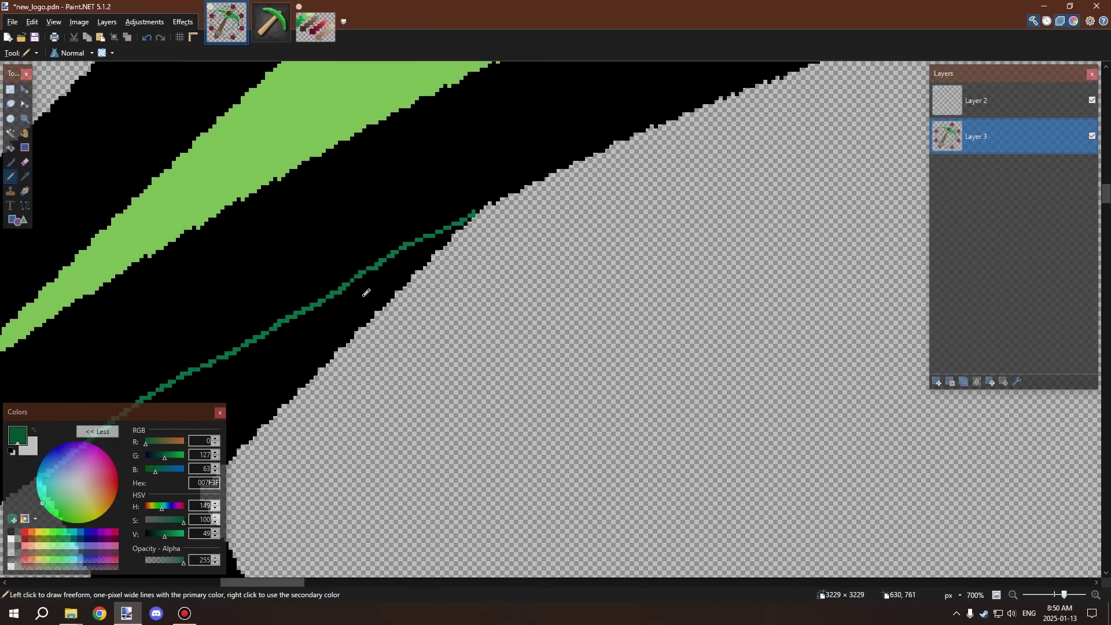
scroll(366, 293, down, 4)
scroll(347, 286, up, 6)
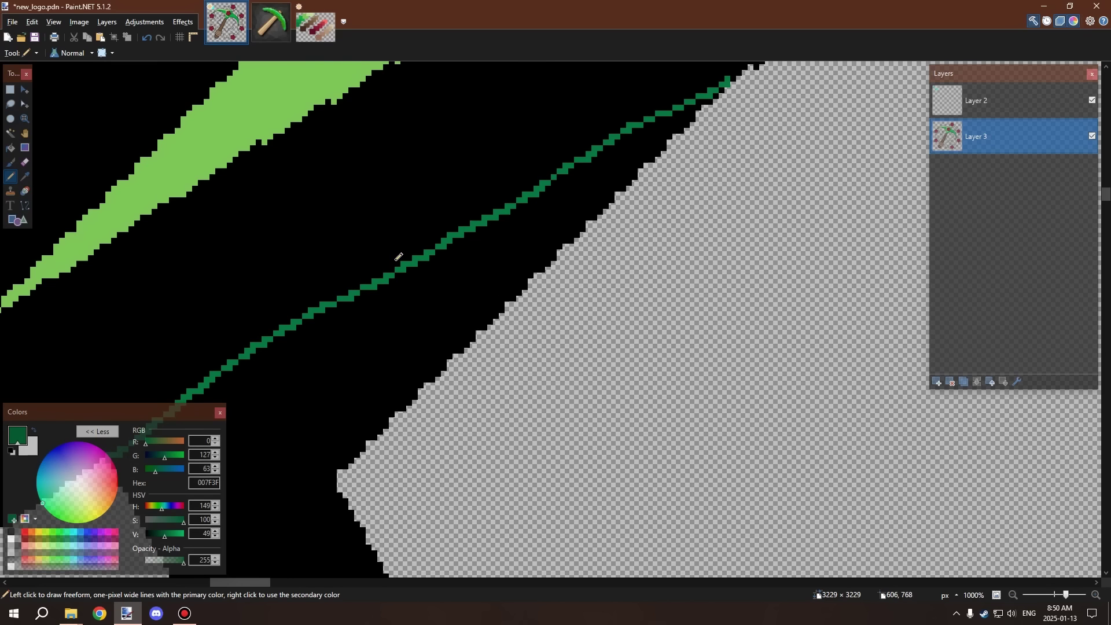
scroll(398, 256, down, 8)
scroll(694, 173, up, 4)
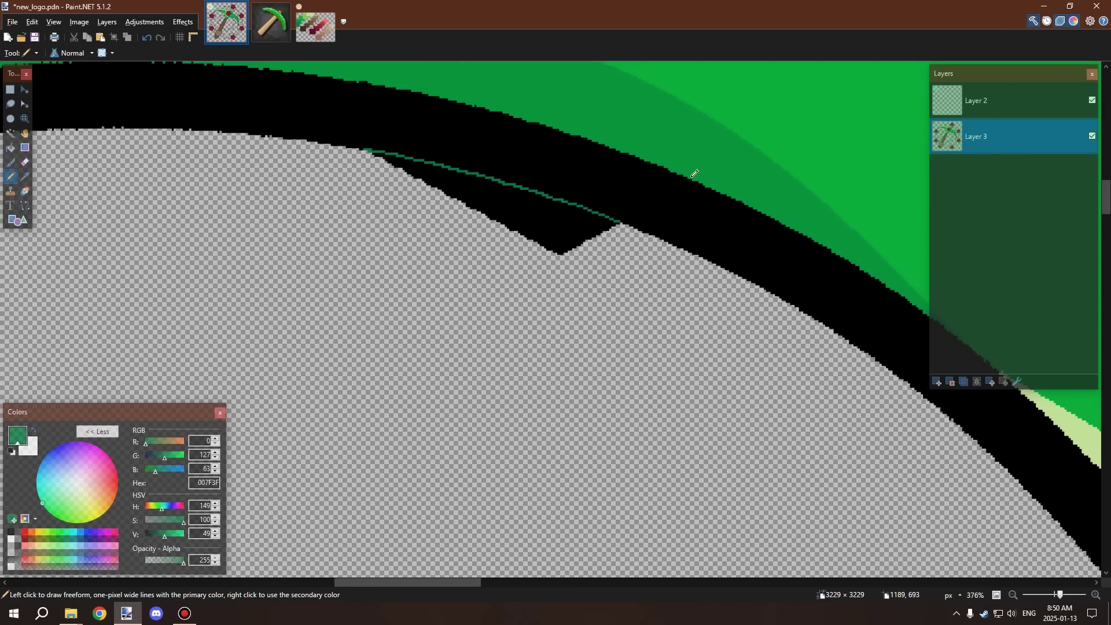
scroll(694, 173, down, 8)
scroll(572, 287, up, 2)
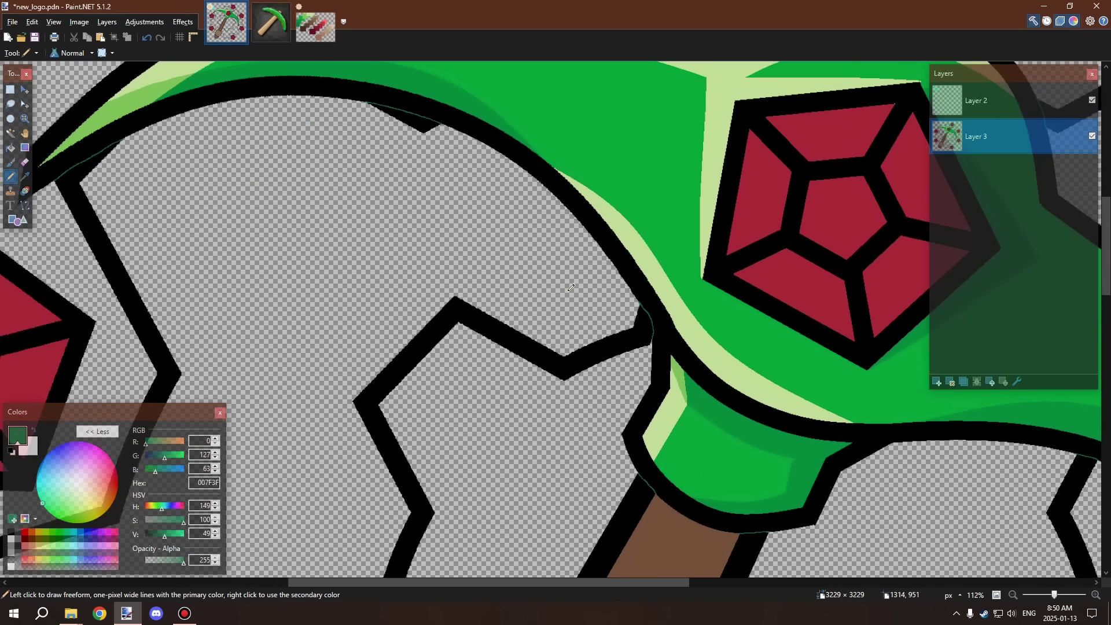
scroll(571, 287, up, 6)
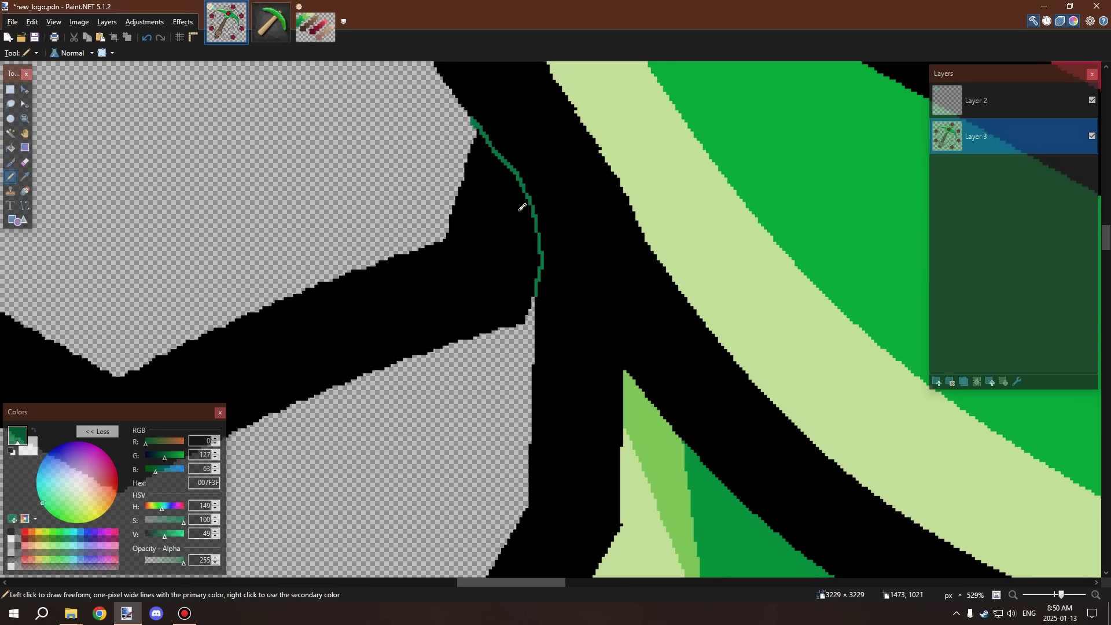
Examine the 007F3F dividing lines between the gear and the right blade, its tip and the upper edge of the pickaxe head
scroll(523, 207, down, 9)
scroll(869, 300, up, 2)
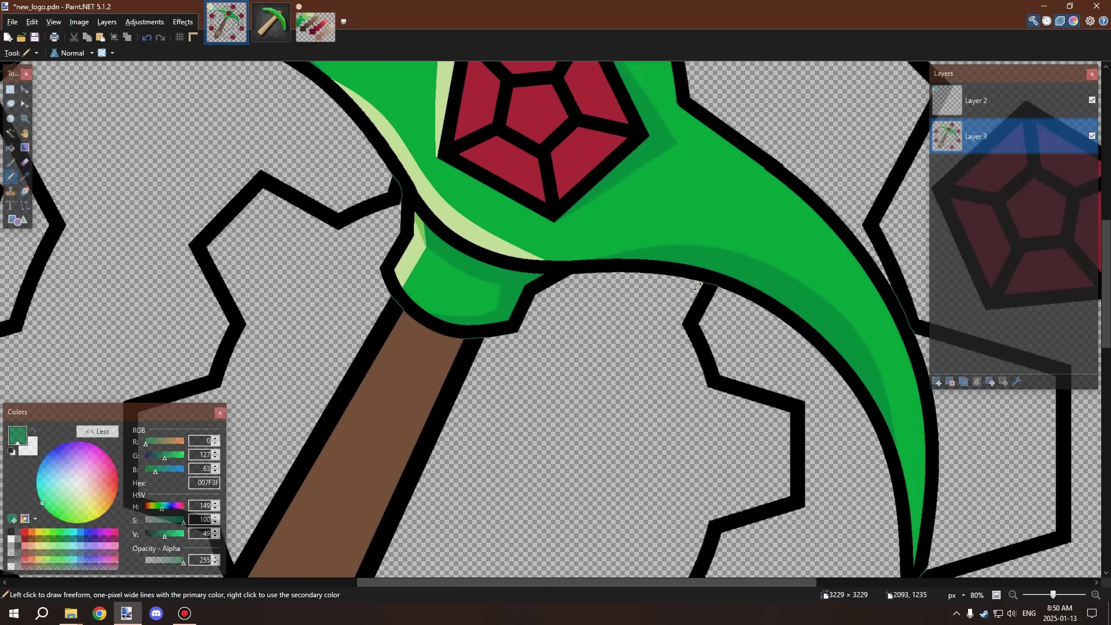
scroll(698, 287, down, 3)
scroll(659, 445, up, 6)
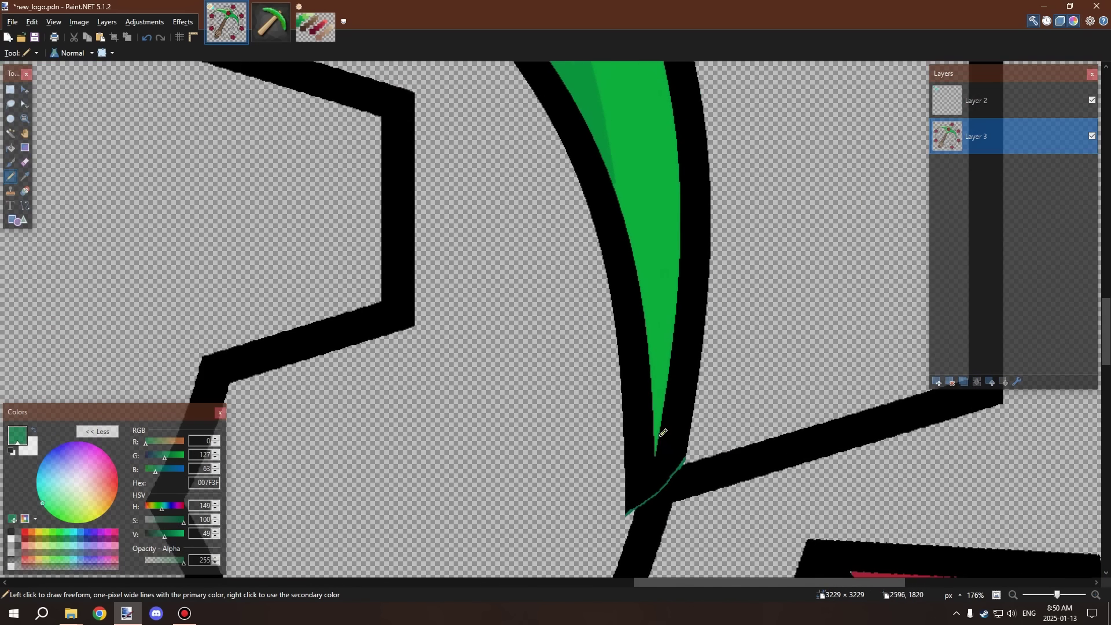
scroll(663, 433, down, 4)
scroll(620, 292, up, 3)
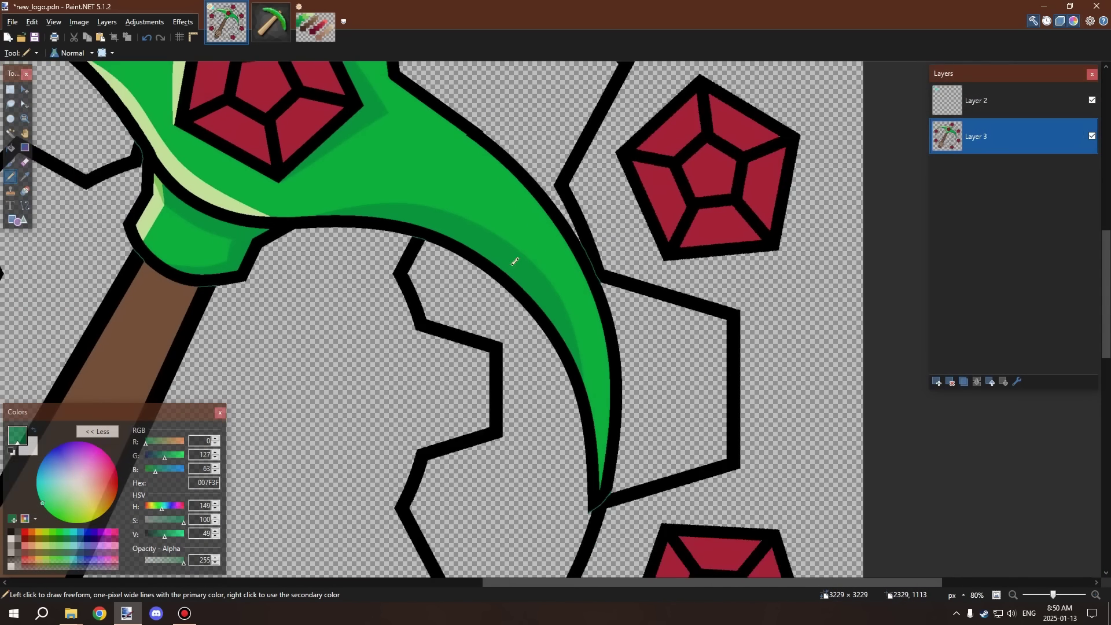
scroll(515, 262, down, 3)
scroll(497, 231, up, 8)
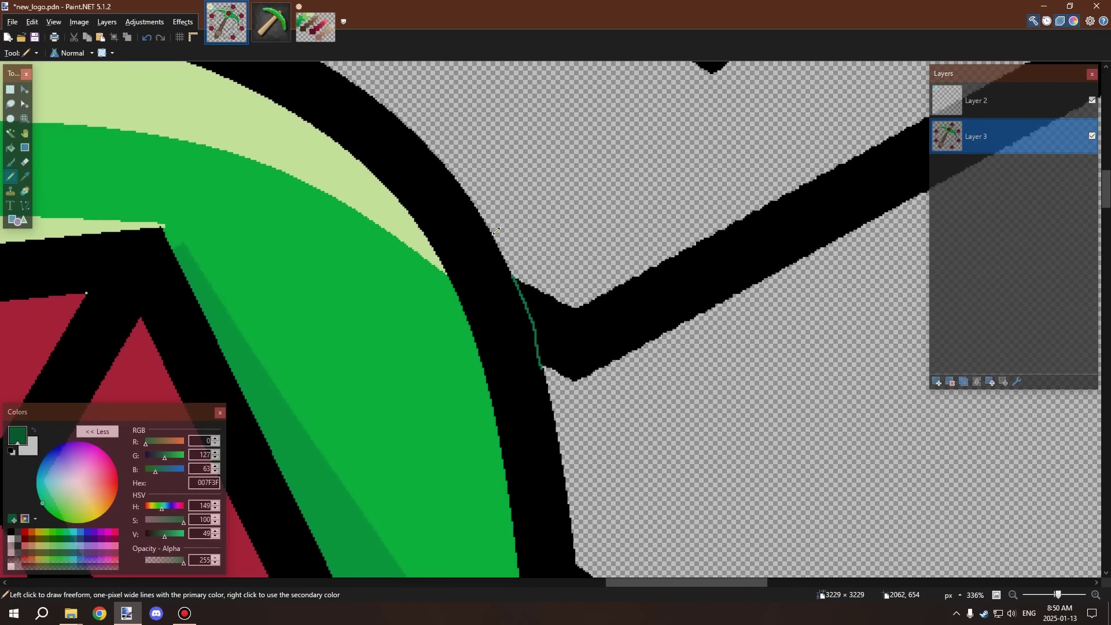
scroll(496, 231, up, 4)
scroll(413, 173, left, 5)
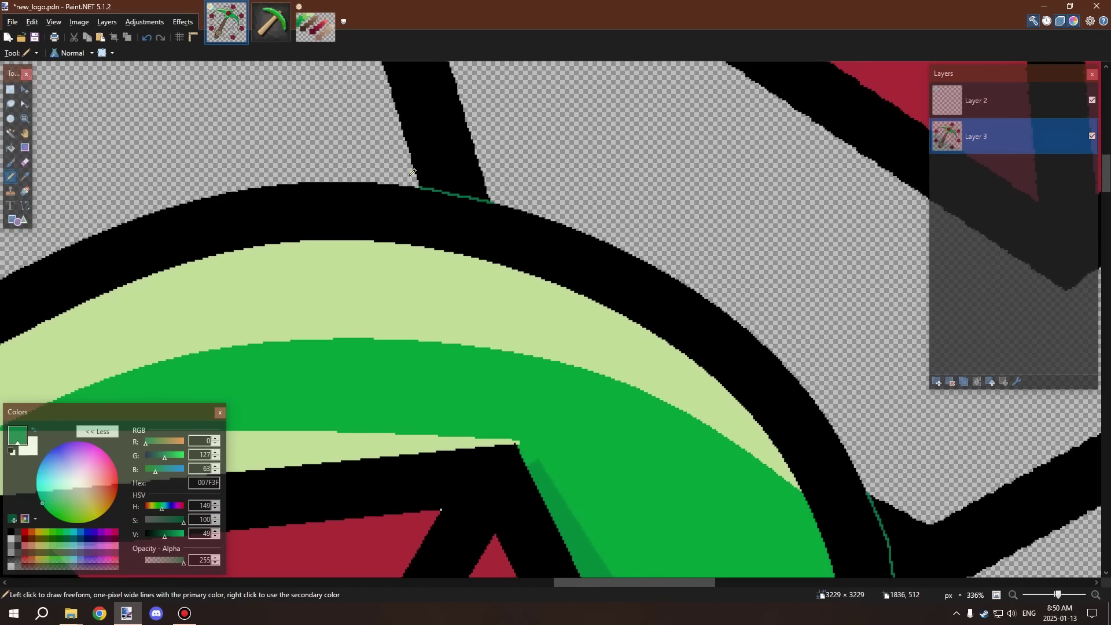
scroll(413, 172, down, 3)
scroll(226, 174, up, 4)
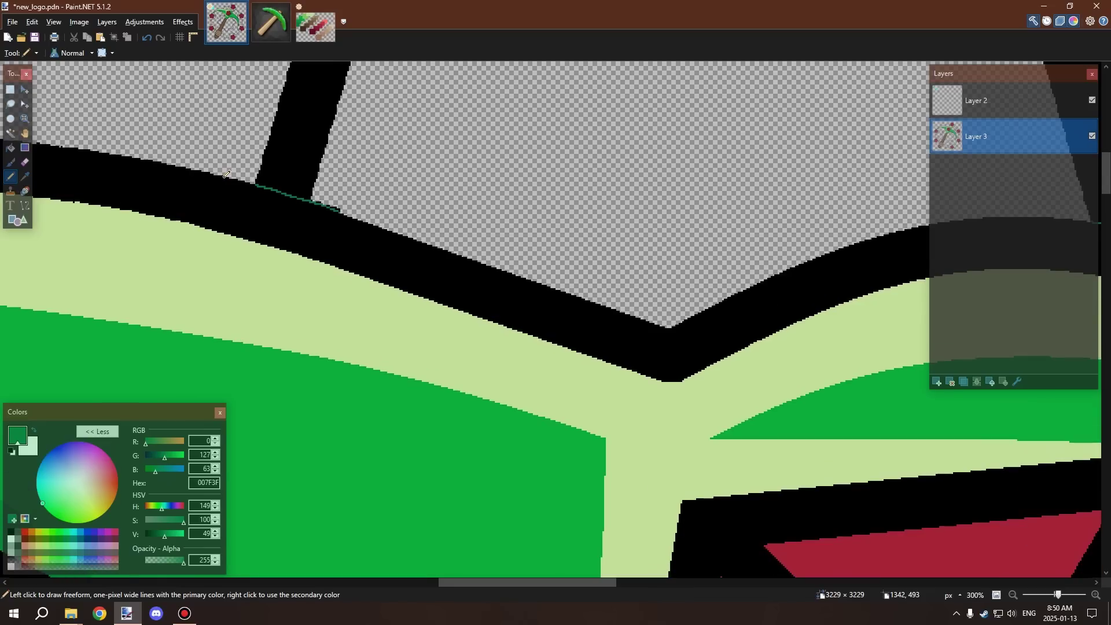
Select the pickaxe head's black outline with the Magic Wand at 16% tolerance, using the 007F3F lines as boundaries with the gear
scroll(335, 219, up, 5)
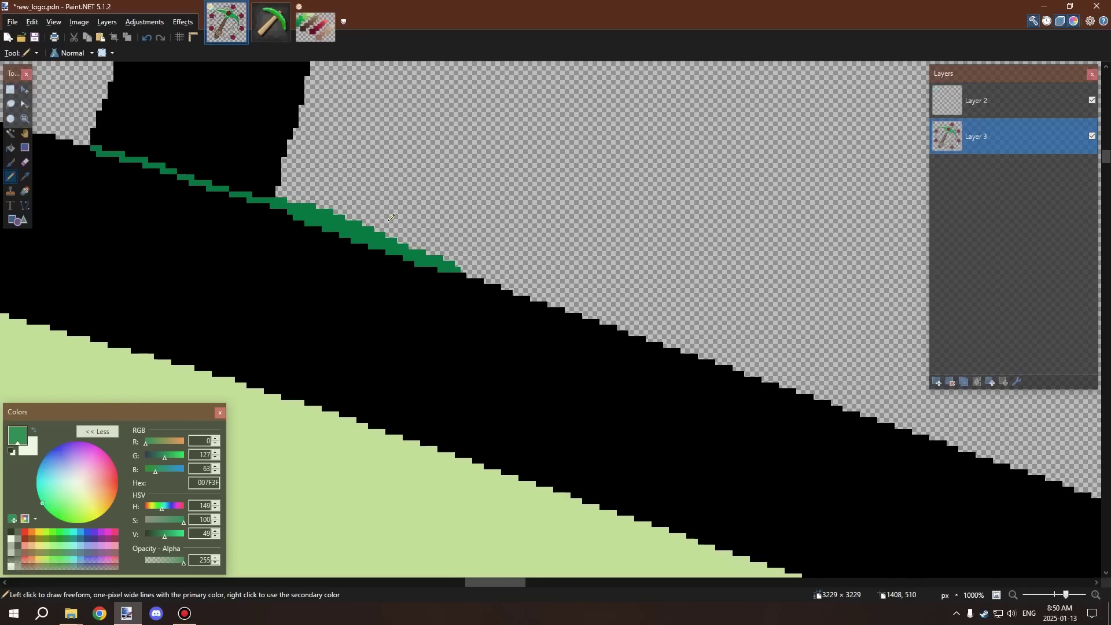
scroll(391, 218, down, 5)
click(10, 133)
click(372, 249)
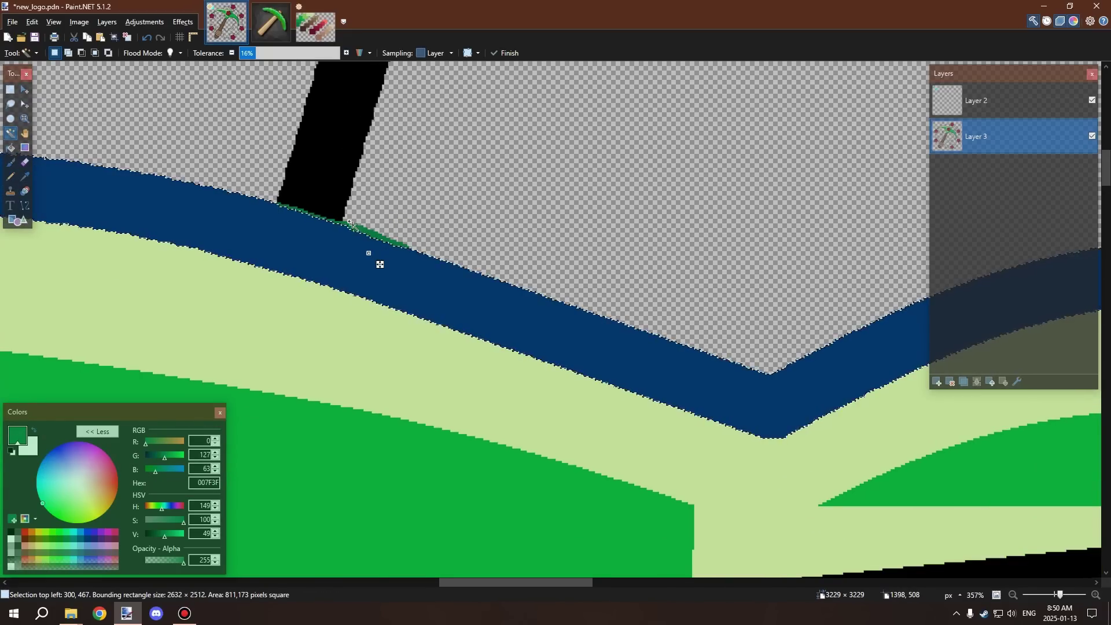
Clear the leaking outline selection and examine the 007F3F dividing line where the gear meets the collar
scroll(351, 225, down, 8)
scroll(370, 264, up, 2)
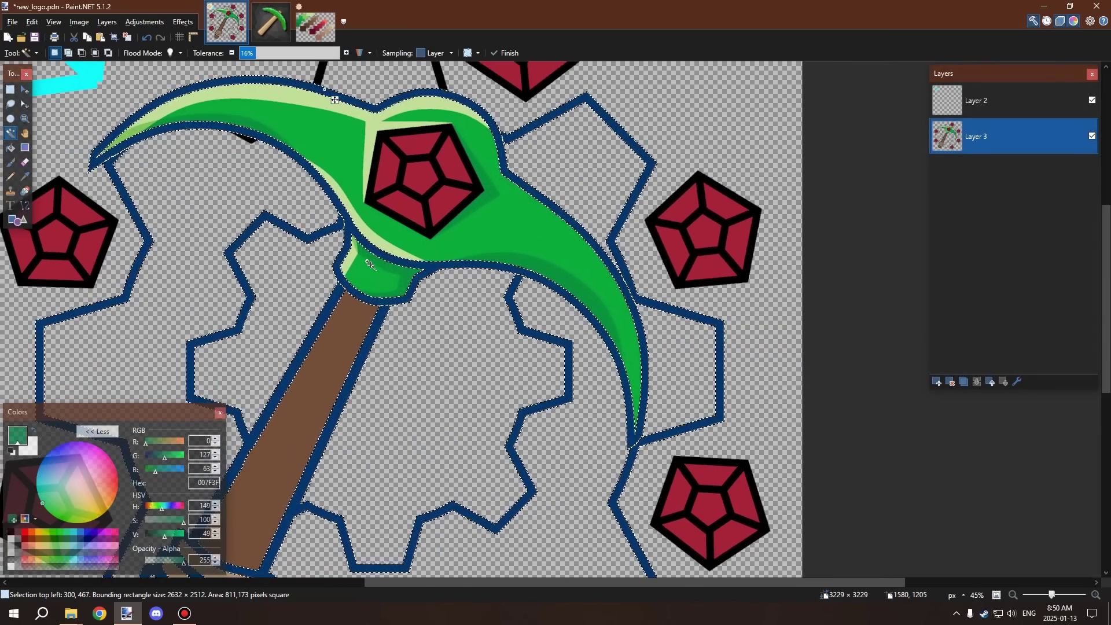
key(ctrl+d)
scroll(405, 200, up, 7)
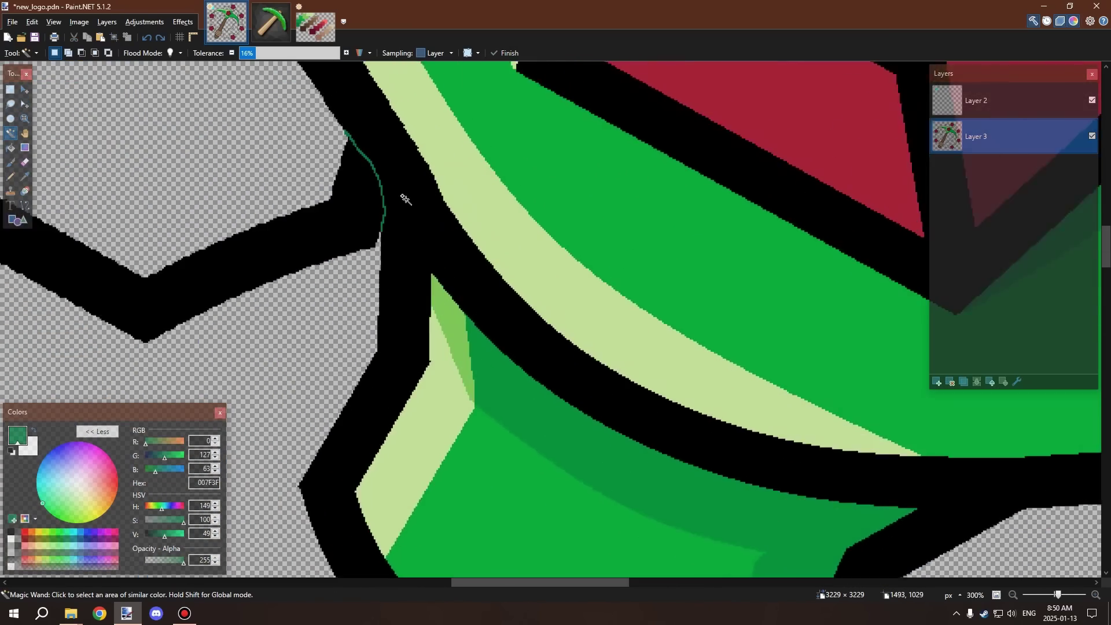
scroll(405, 199, up, 10)
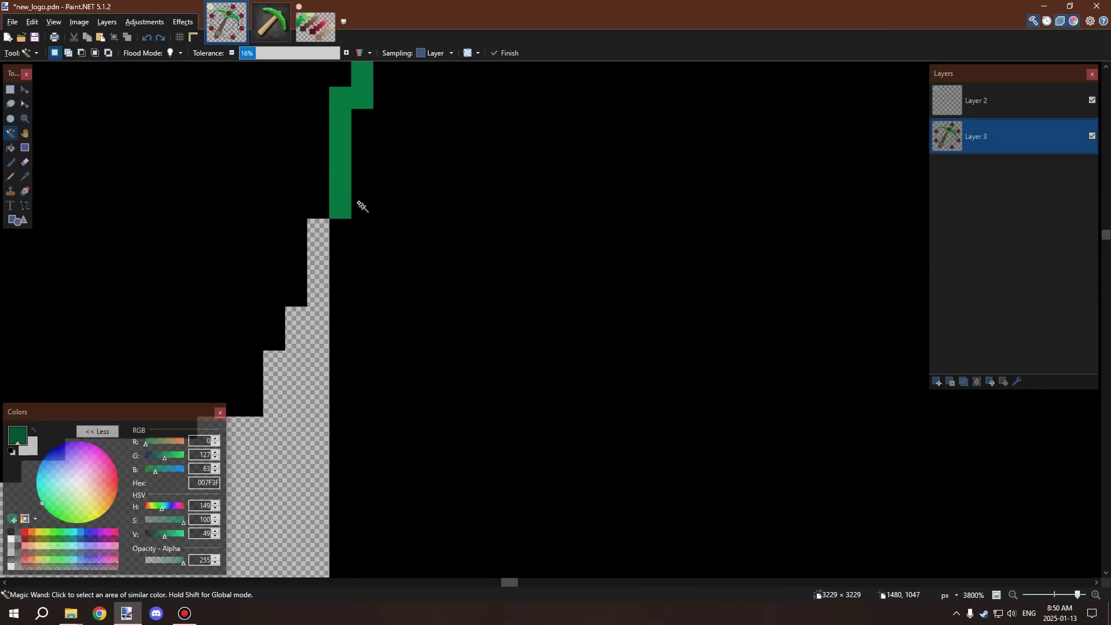
scroll(353, 214, down, 5)
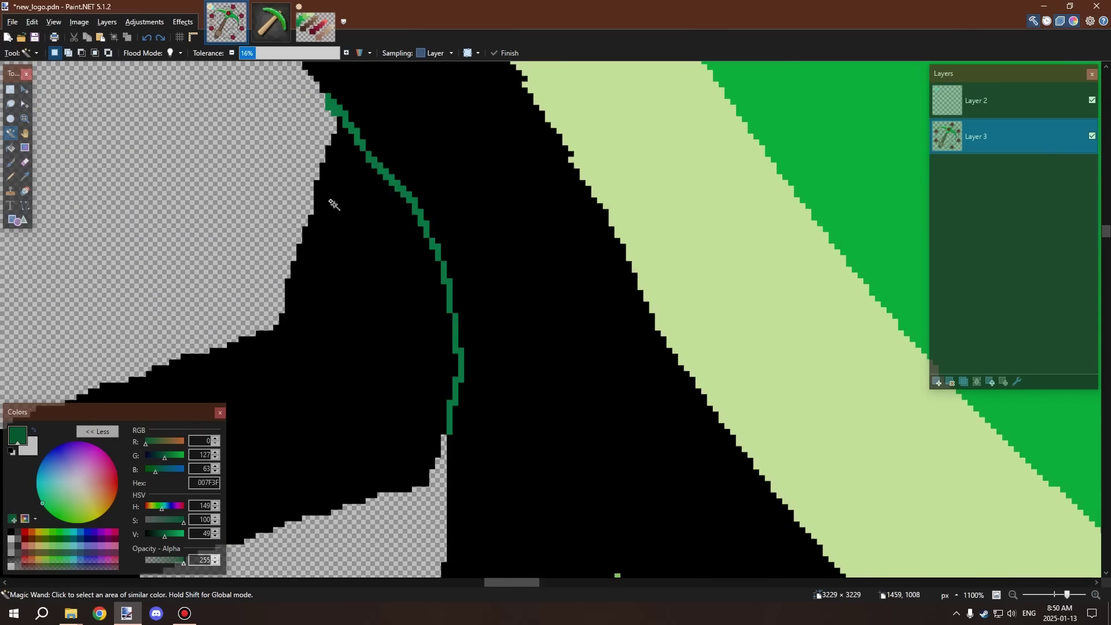
scroll(334, 203, down, 8)
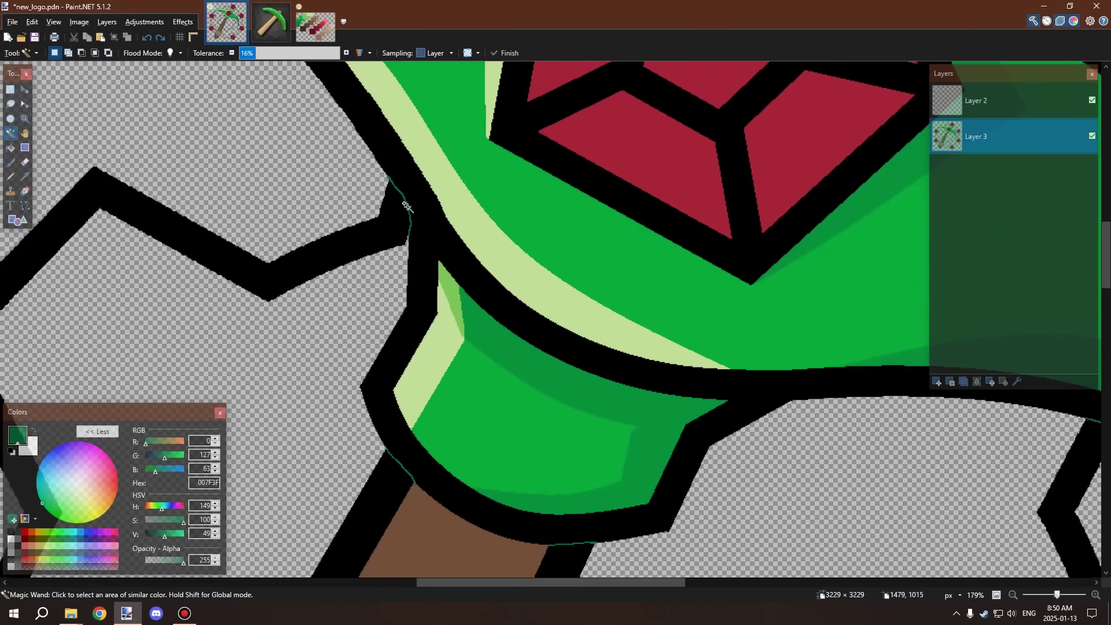
scroll(408, 197, down, 4)
Reselect the pickaxe outline with the Magic Wand at 16% tolerance and check the dividing lines beneath the right blade and at its tip
click(408, 191)
scroll(347, 105, up, 4)
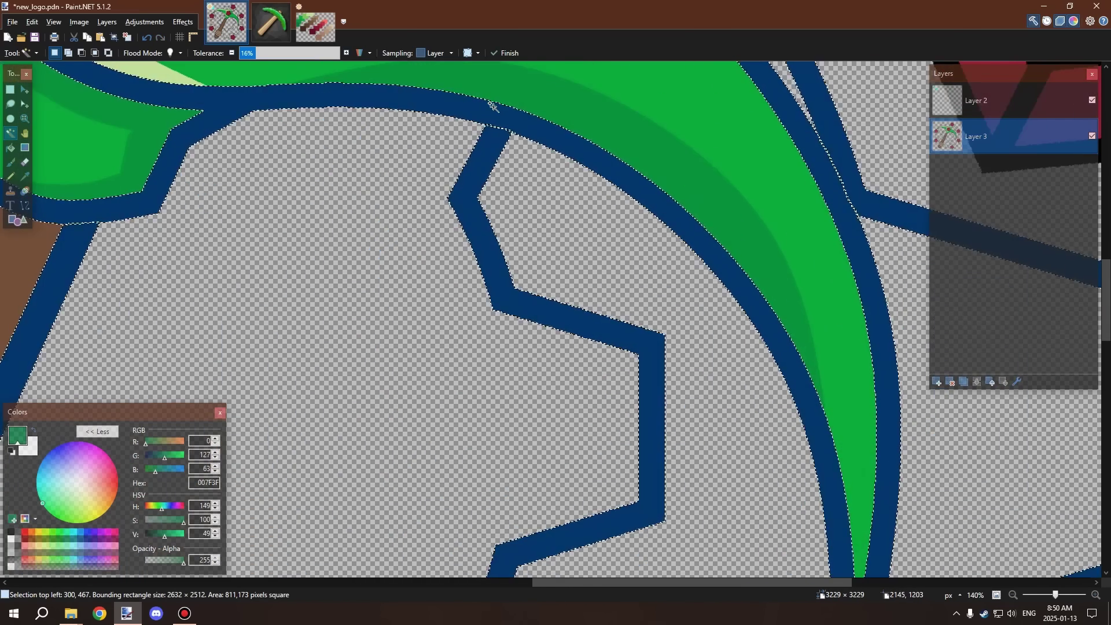
scroll(492, 106, up, 7)
scroll(496, 141, down, 5)
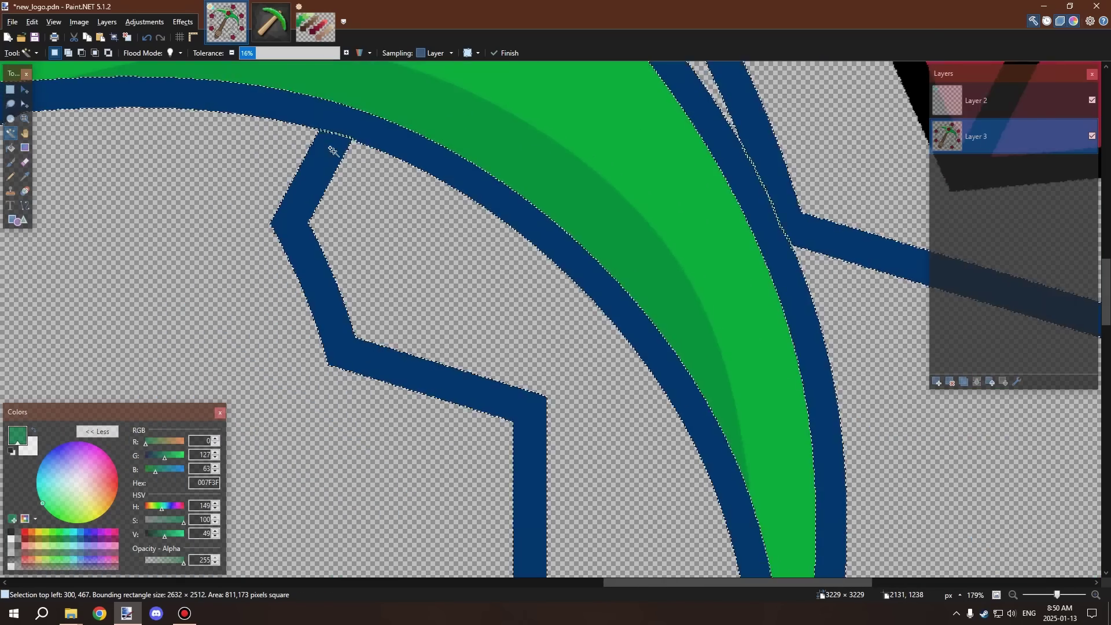
scroll(538, 304, up, 5)
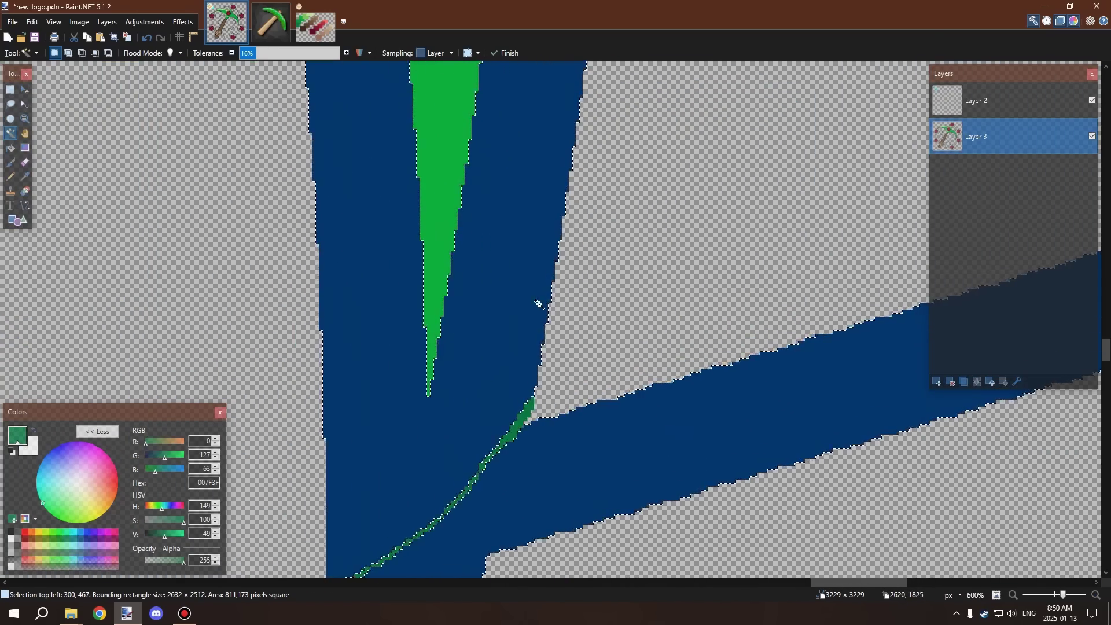
scroll(526, 298, down, 3)
scroll(513, 353, up, 3)
scroll(508, 358, down, 2)
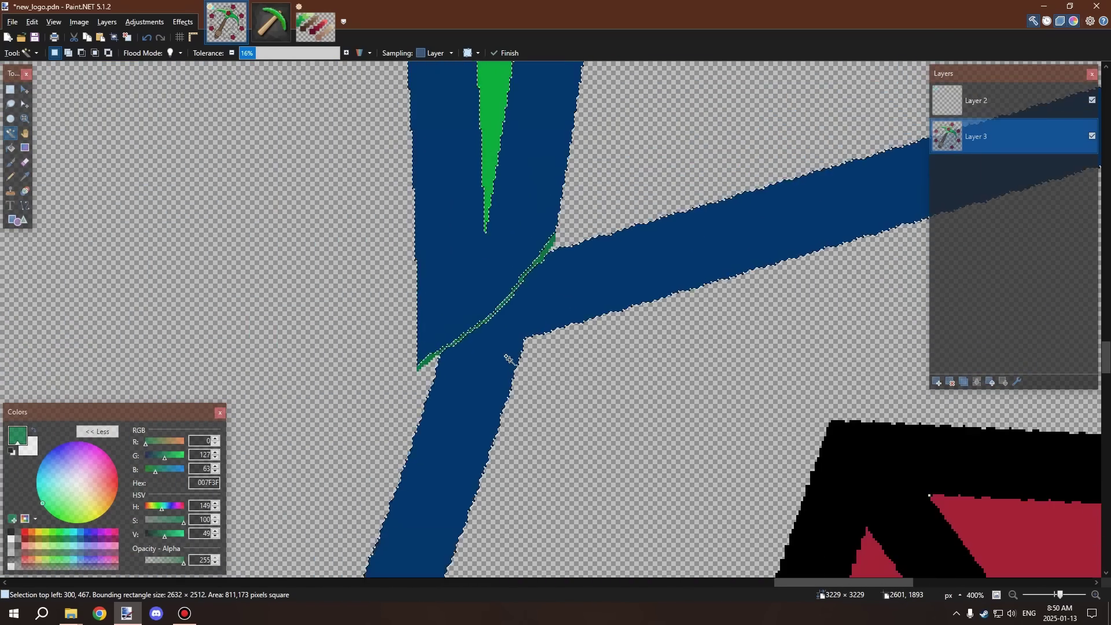
Examine the selection along the dividing lines on the right blade's outer edge and the upper right of the pickaxe head
scroll(498, 382, down, 4)
scroll(425, 294, up, 3)
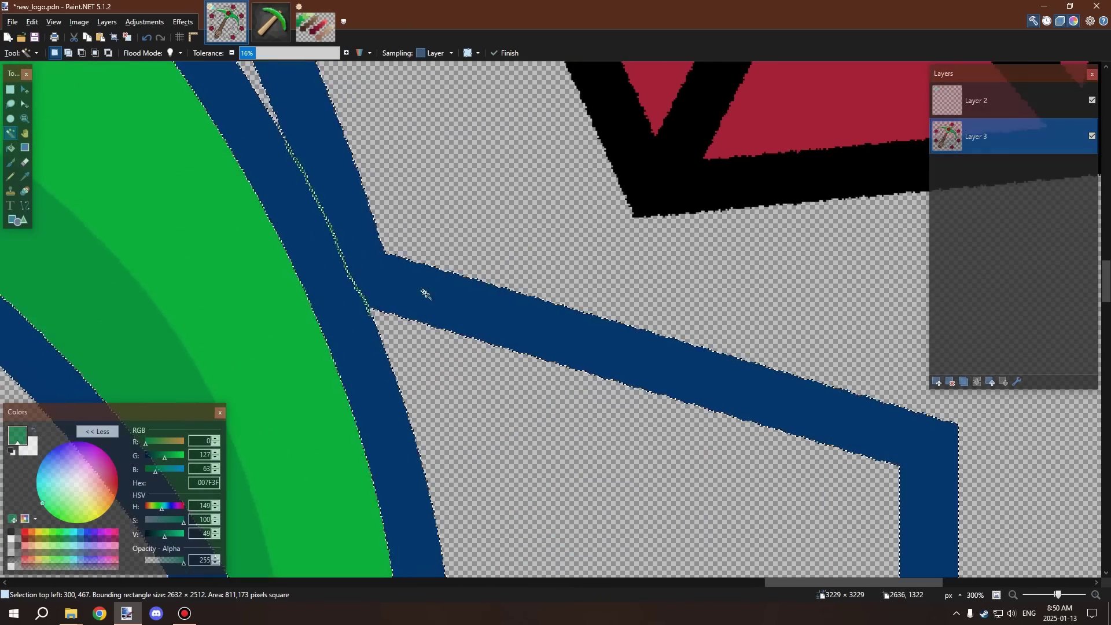
scroll(371, 309, up, 3)
scroll(370, 316, down, 5)
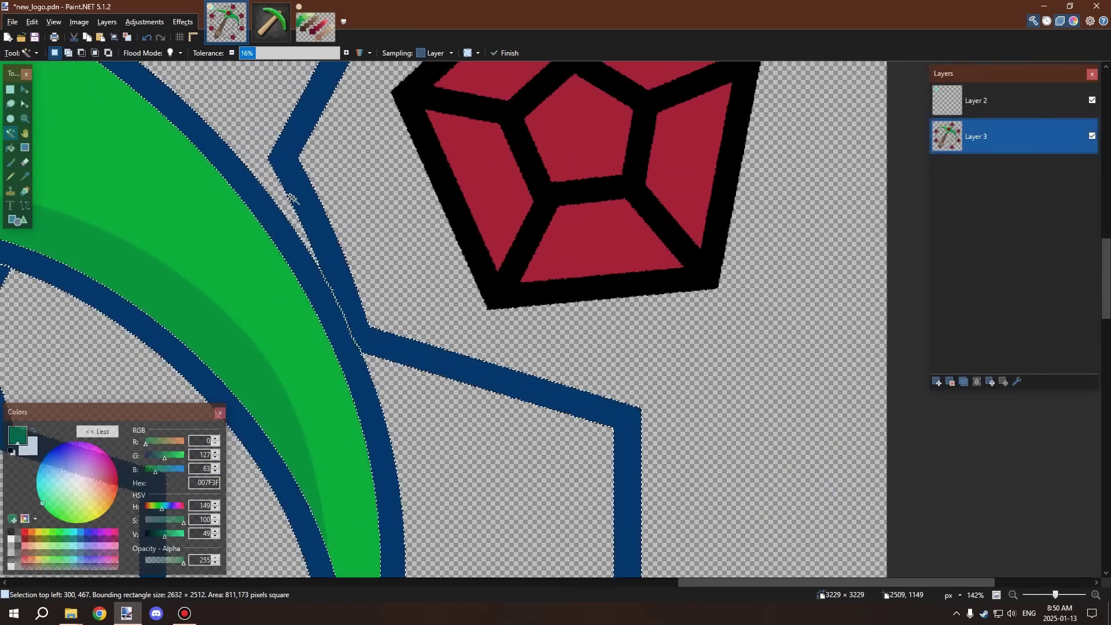
scroll(290, 194, up, 1)
scroll(260, 168, down, 5)
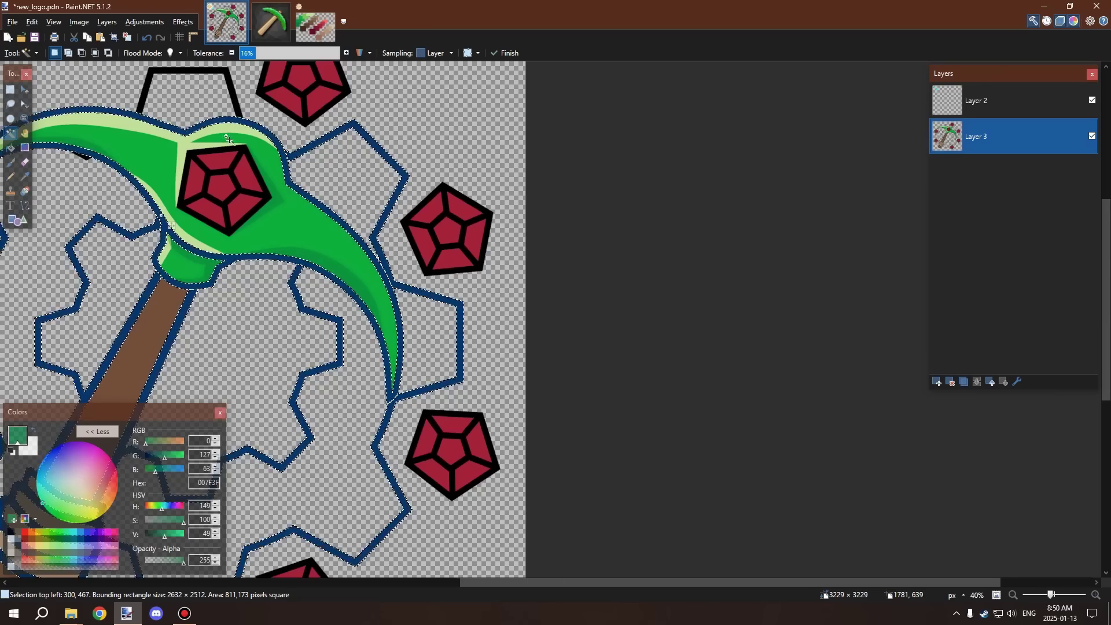
scroll(377, 243, up, 9)
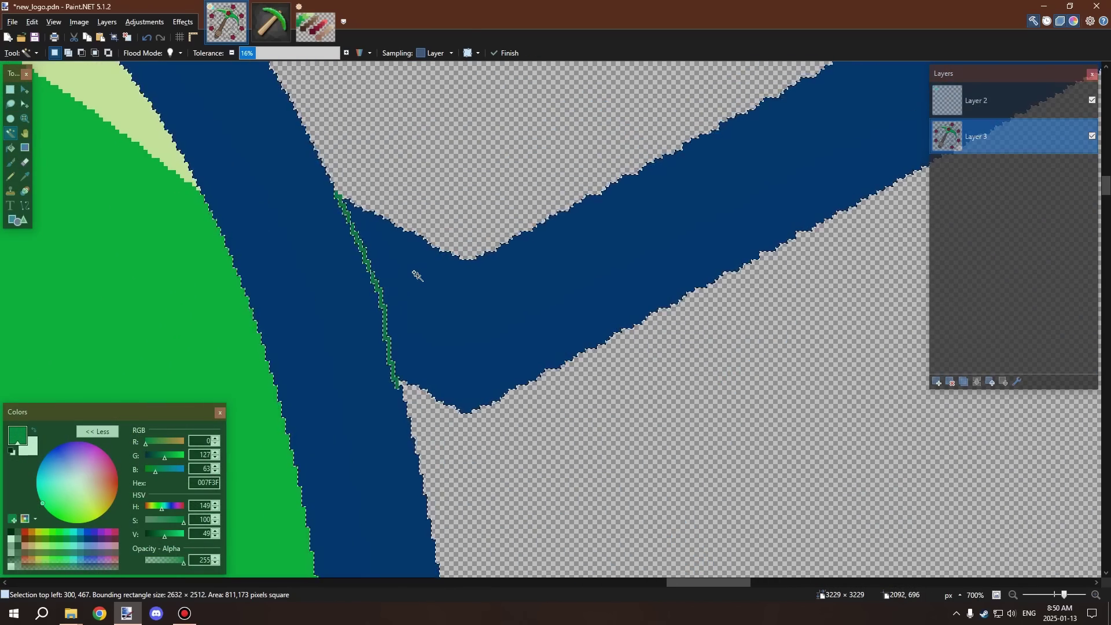
scroll(417, 273, down, 10)
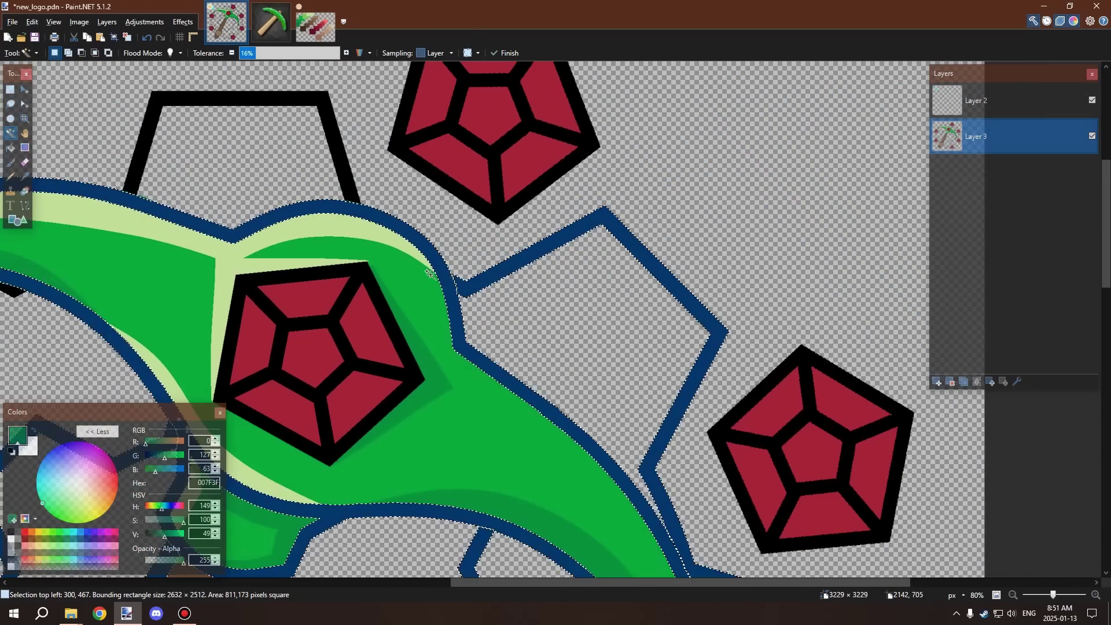
scroll(216, 172, down, 2)
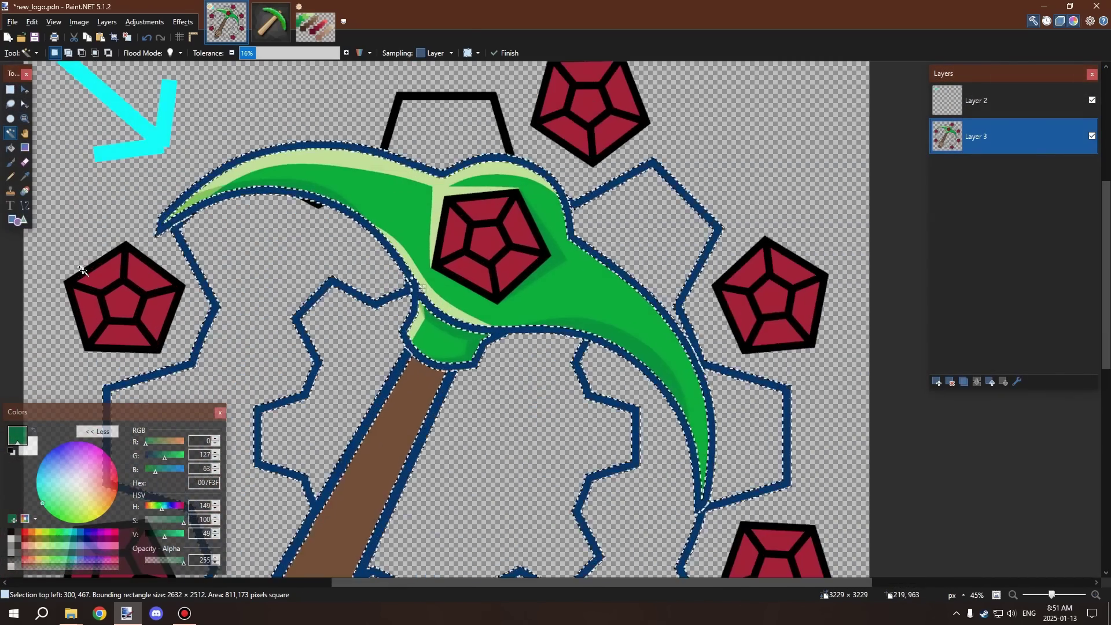
Clear the selection and reselect the outline at the left blade's dividing line with the Magic Wand at 16% tolerance
scroll(224, 203, up, 8)
scroll(225, 203, up, 3)
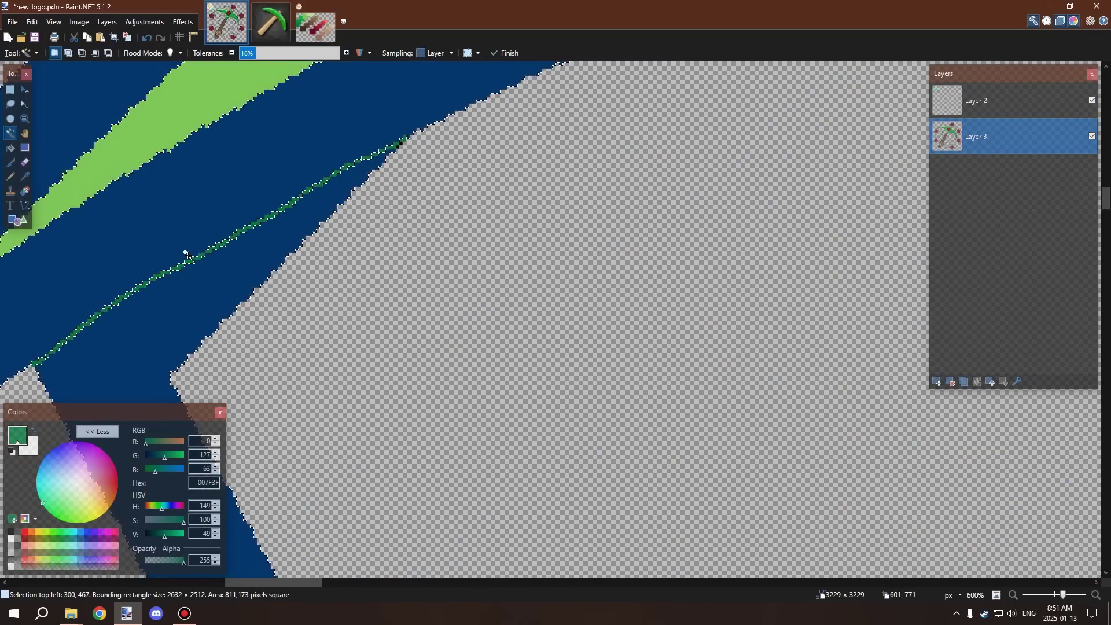
scroll(191, 255, down, 1)
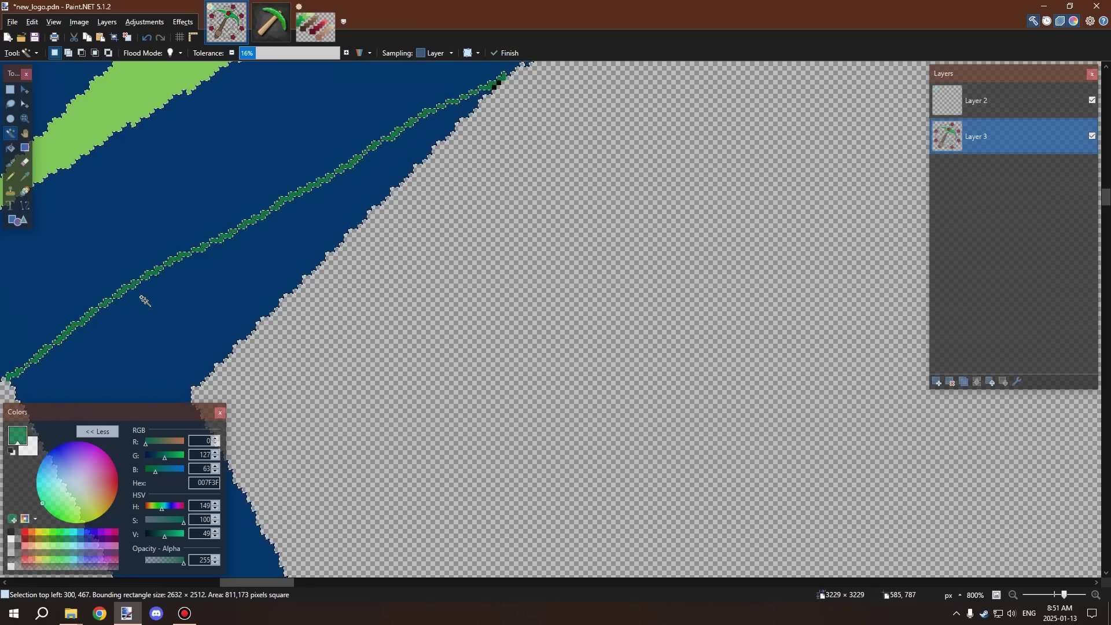
key(ctrl+d)
click(154, 276)
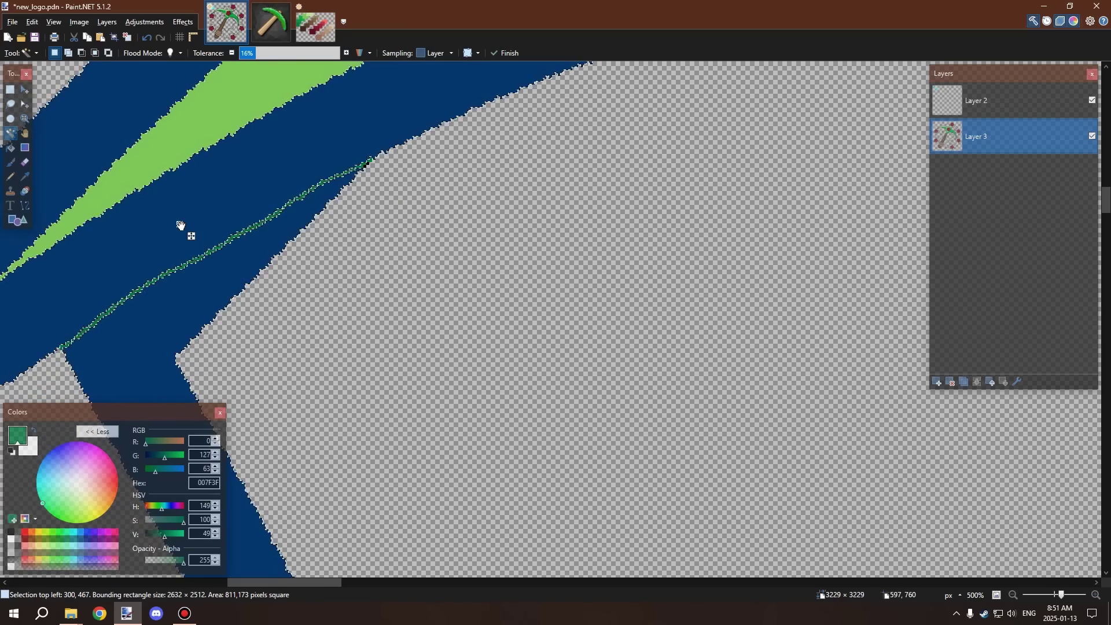
Examine the selection along the dividing lines at the left blade, the collar and both sides of the handle
scroll(180, 226, down, 6)
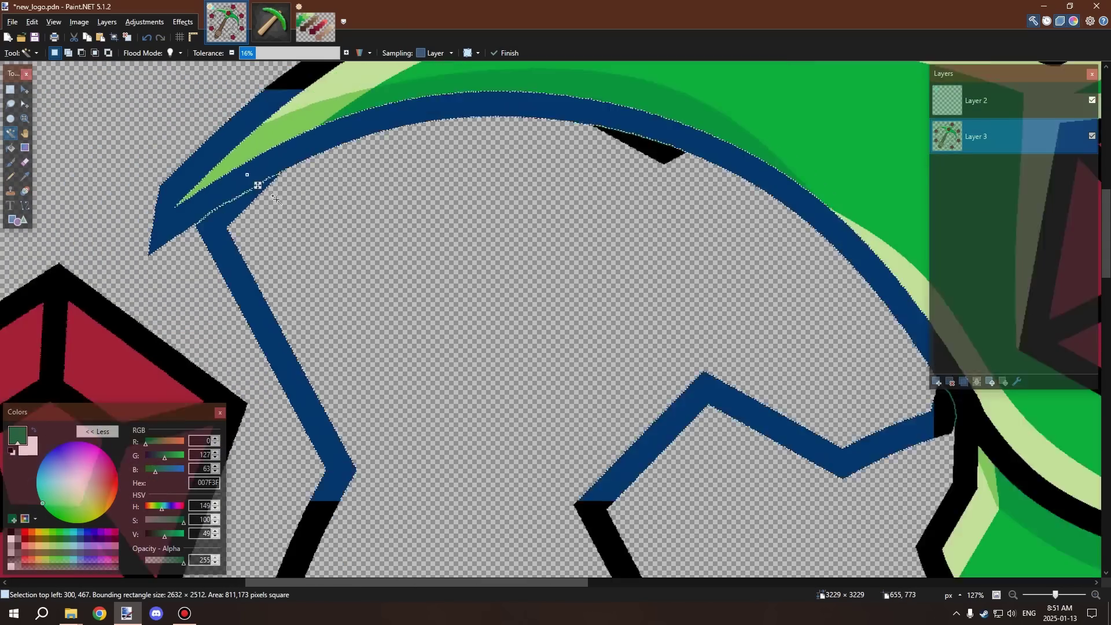
scroll(275, 198, down, 4)
scroll(496, 239, up, 12)
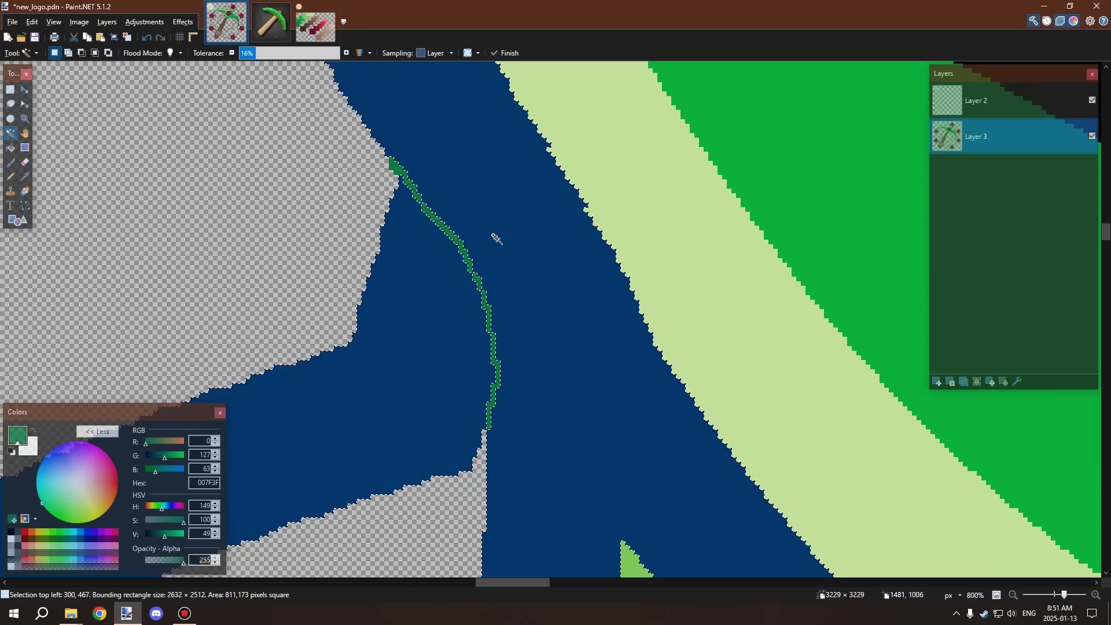
scroll(496, 239, down, 6)
scroll(473, 228, up, 4)
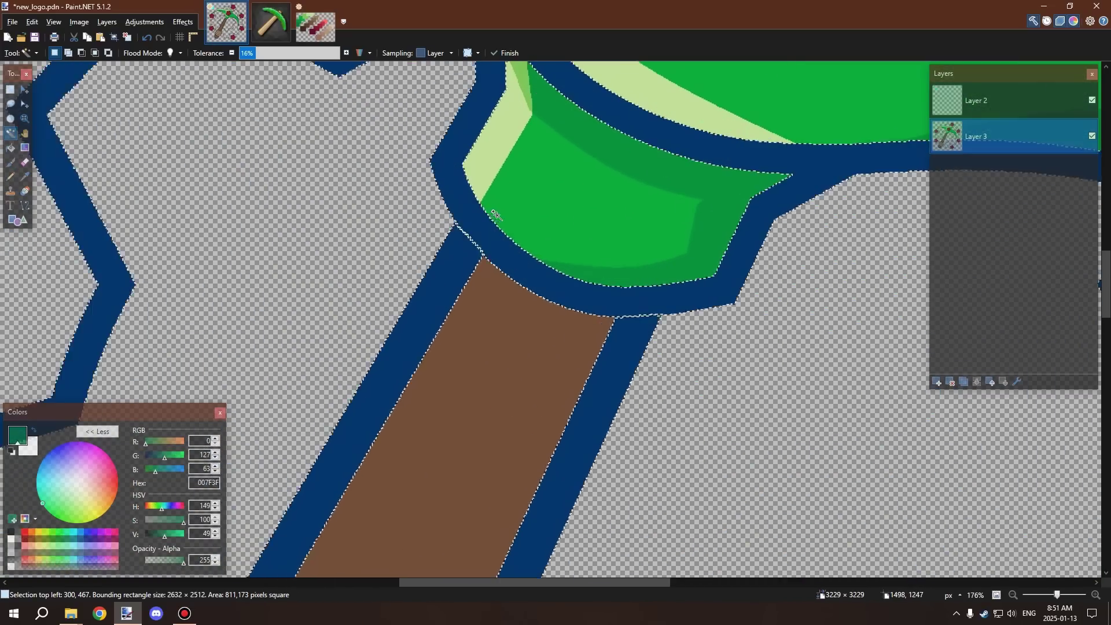
scroll(472, 228, up, 3)
scroll(471, 236, down, 4)
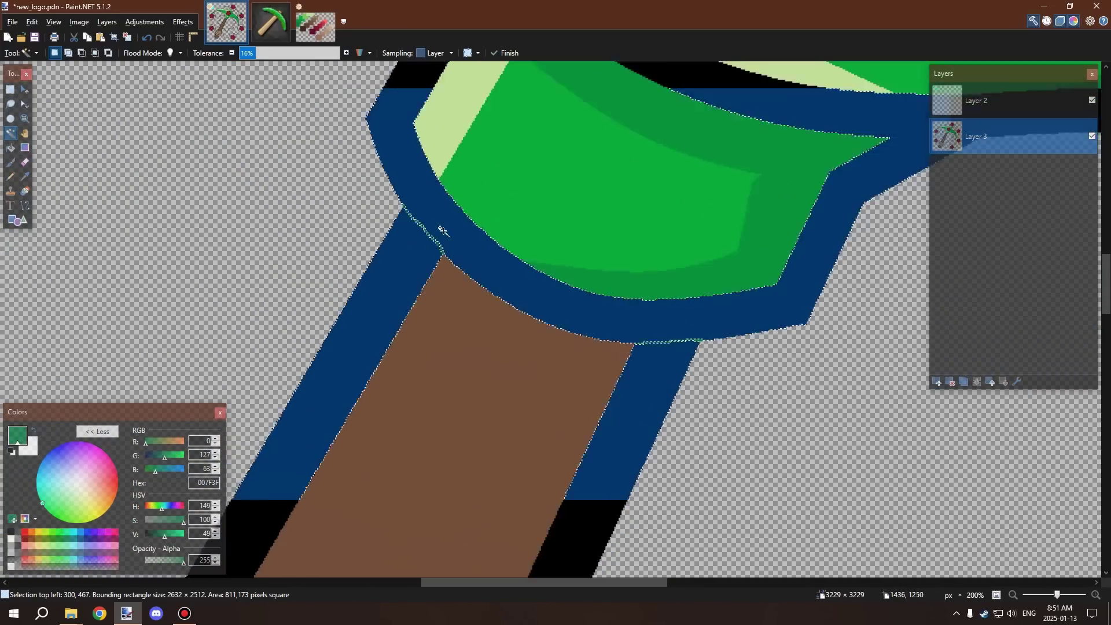
scroll(605, 254, up, 2)
scroll(605, 254, up, 2)
scroll(607, 272, down, 8)
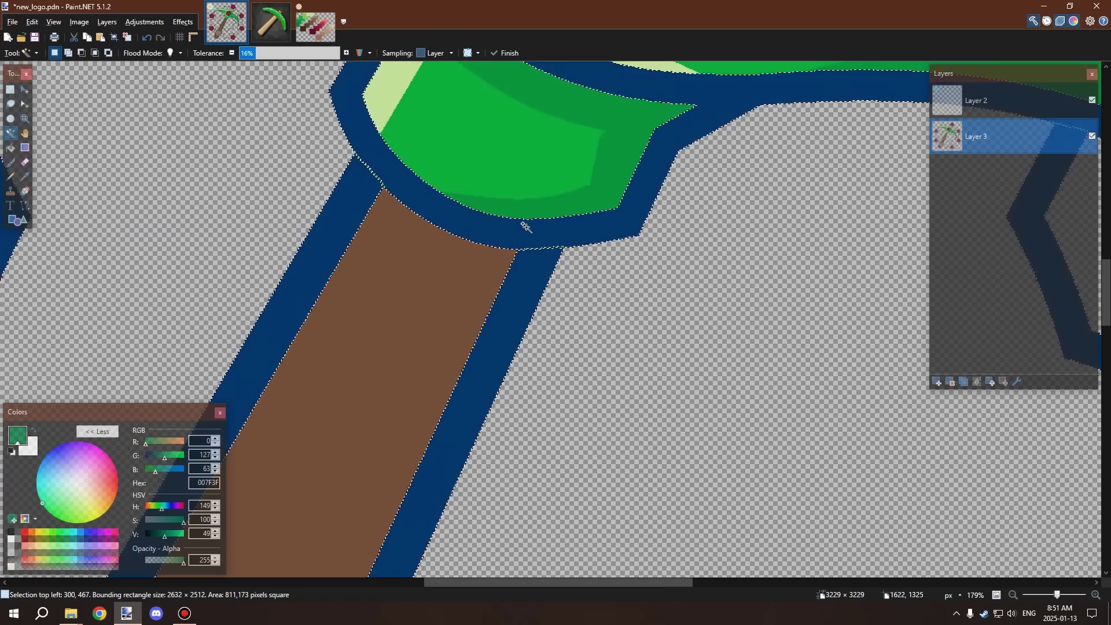
scroll(525, 226, down, 6)
scroll(508, 129, up, 6)
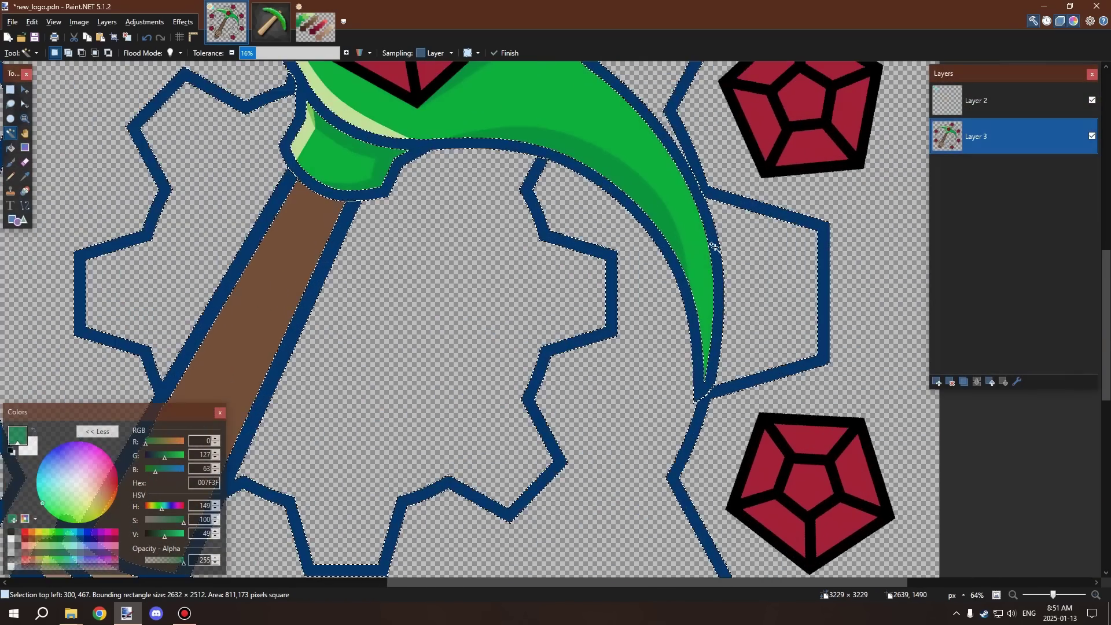
Clear the outline selection and set the Magic Wand tolerance to 0%
scroll(508, 129, up, 2)
key(ctrl+shift+g)
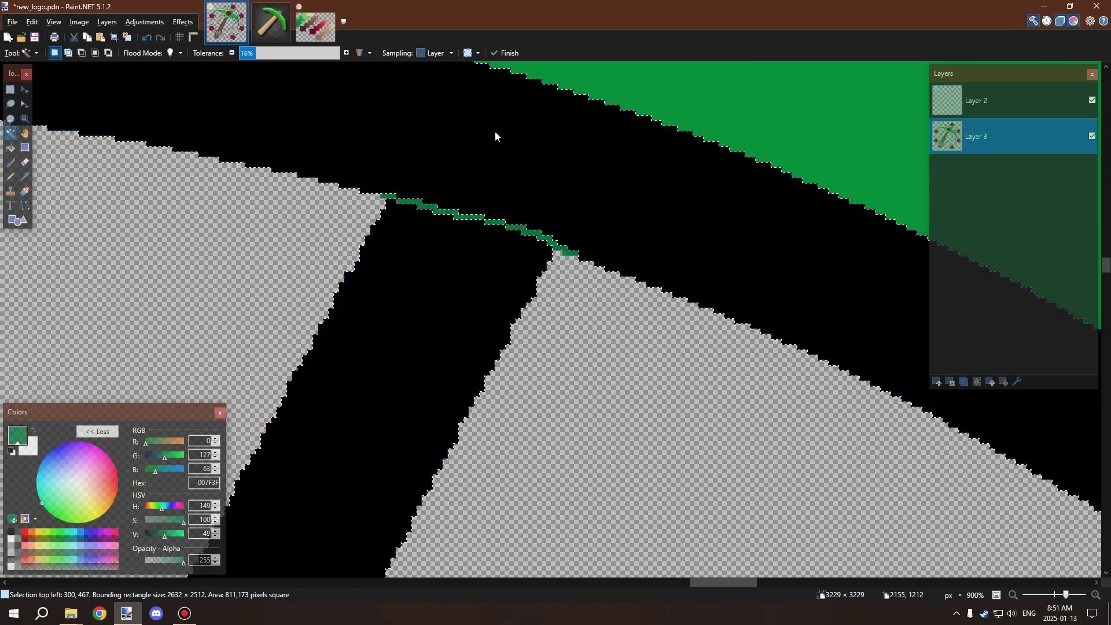
key(ctrl+d)
scroll(459, 149, down, 6)
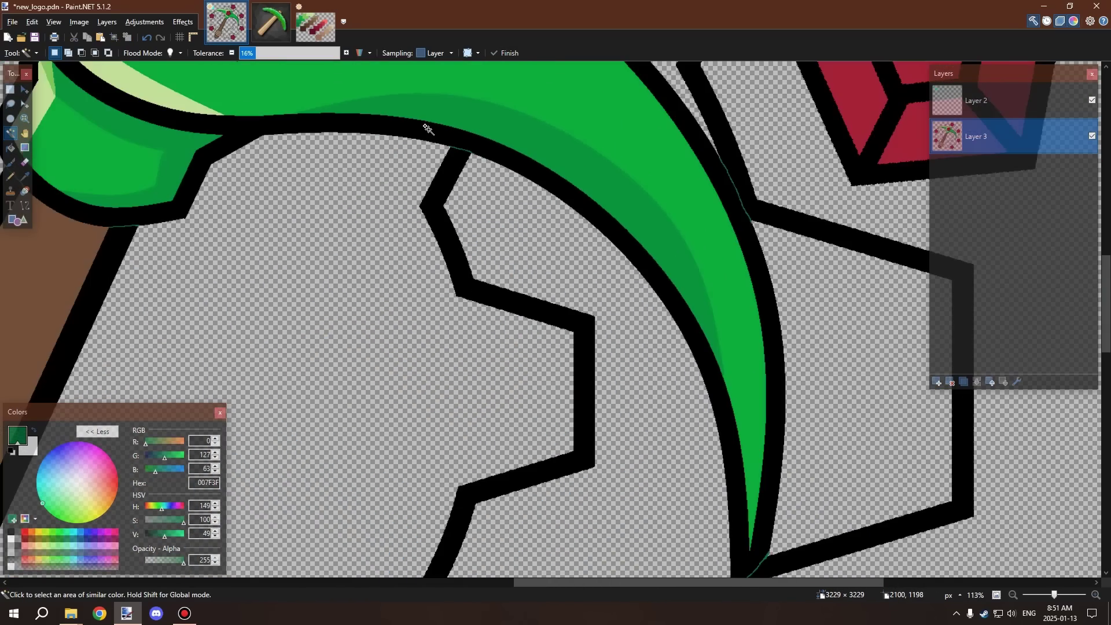
scroll(429, 130, up, 7)
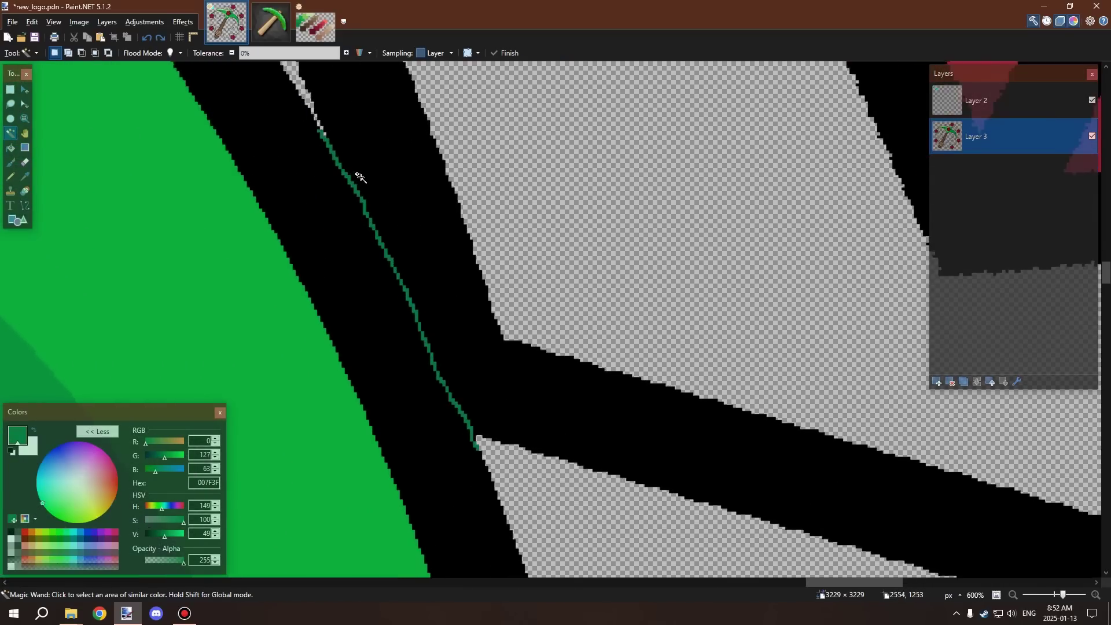
Try selecting the pickaxe outline beside the right blade with the Magic Wand at 0% tolerance, and undo that selection
scroll(360, 177, up, 2)
click(277, 128)
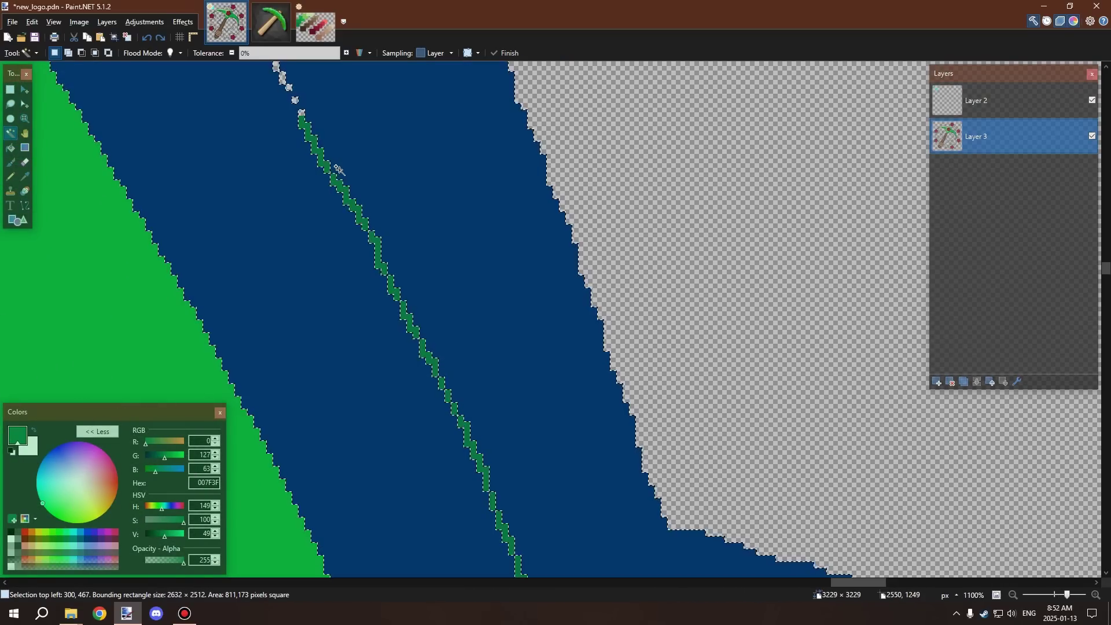
key(ctrl+z)
Extend the upper end of the right blade's 007F3F dividing line with the Pencil, alongside the diagonal transparent pixels
scroll(265, 102, down, 2)
scroll(274, 100, up, 4)
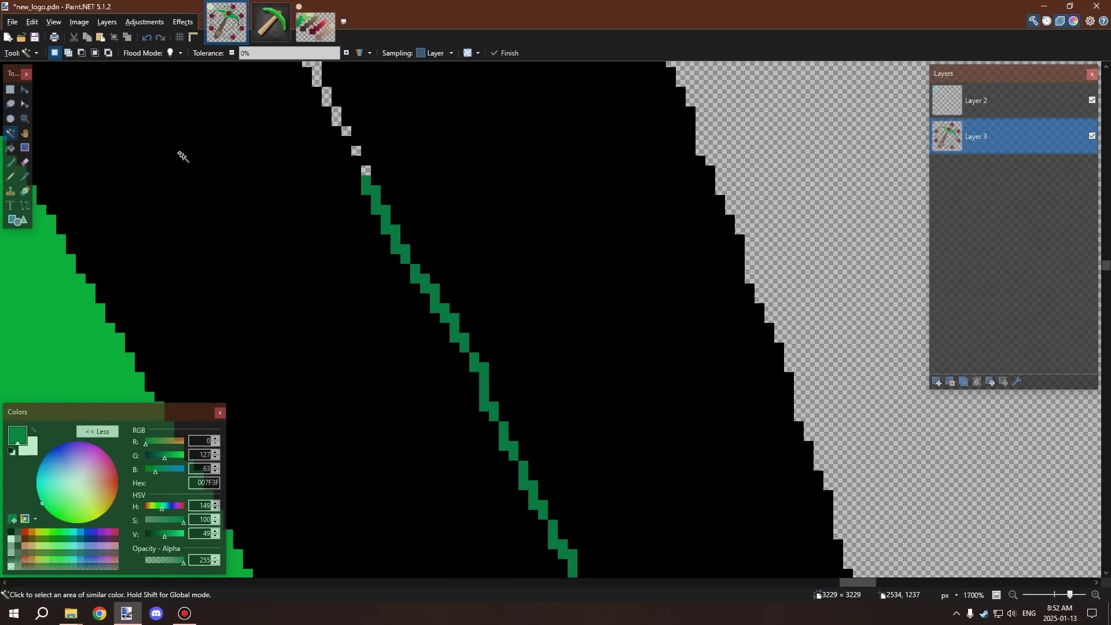
click(11, 176)
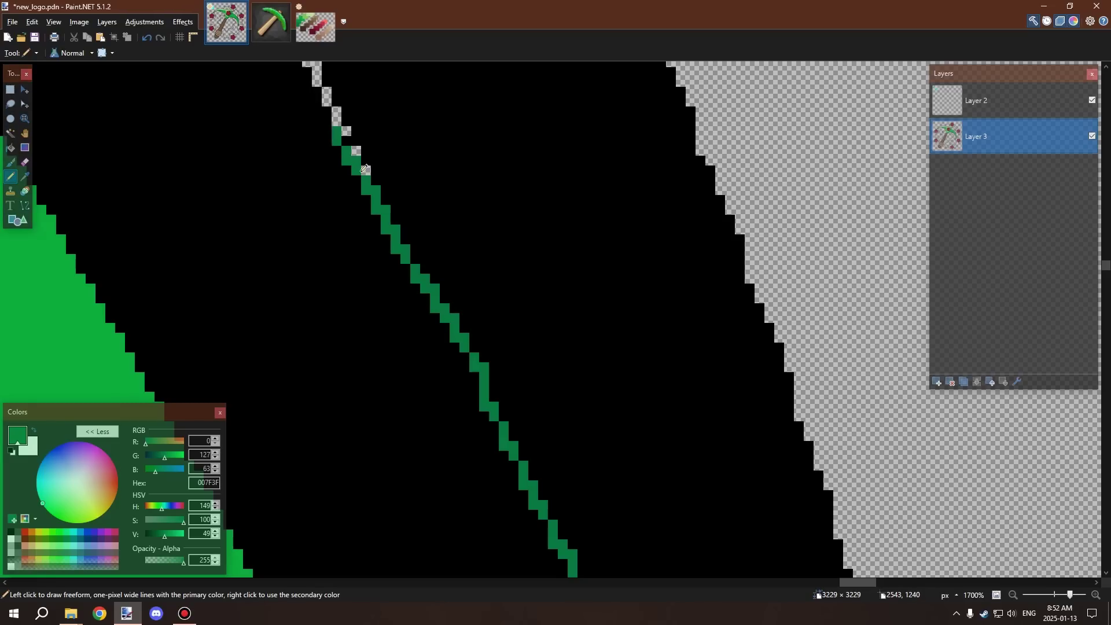
scroll(399, 133, down, 6)
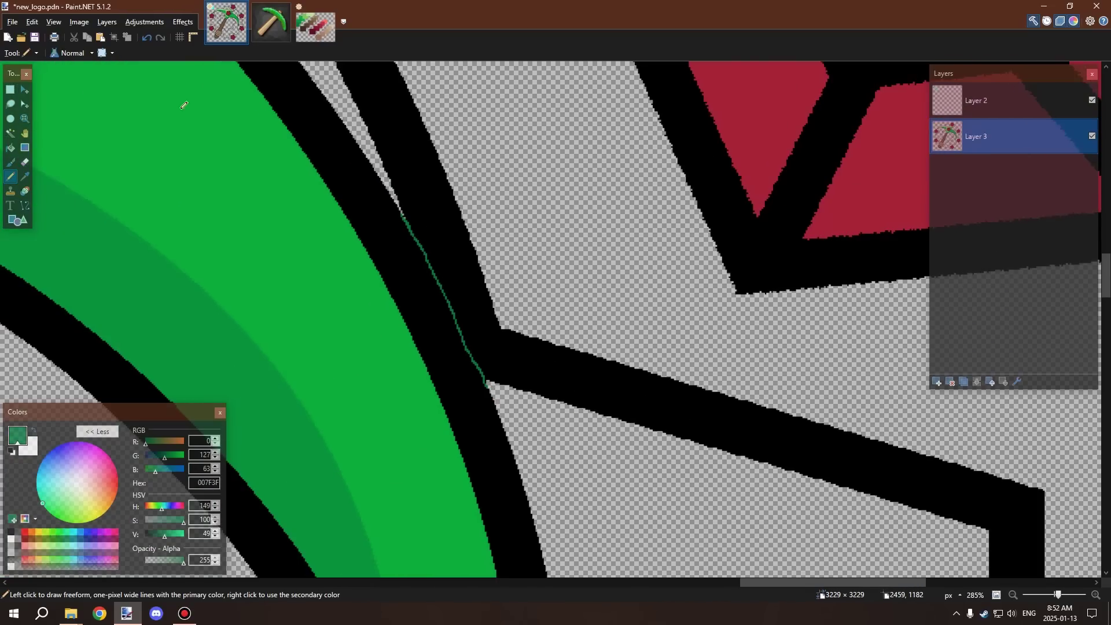
Select the pickaxe head and collar outline with the Magic Wand at 0% tolerance and check its borders with the gear
click(11, 133)
click(377, 181)
scroll(377, 181, down, 6)
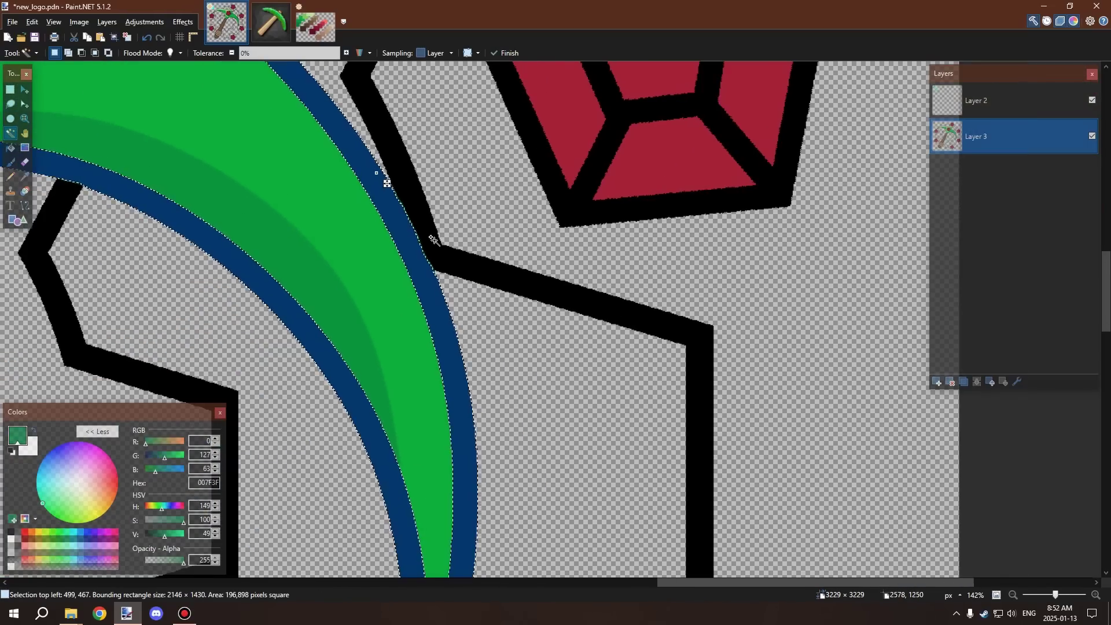
scroll(687, 348, up, 3)
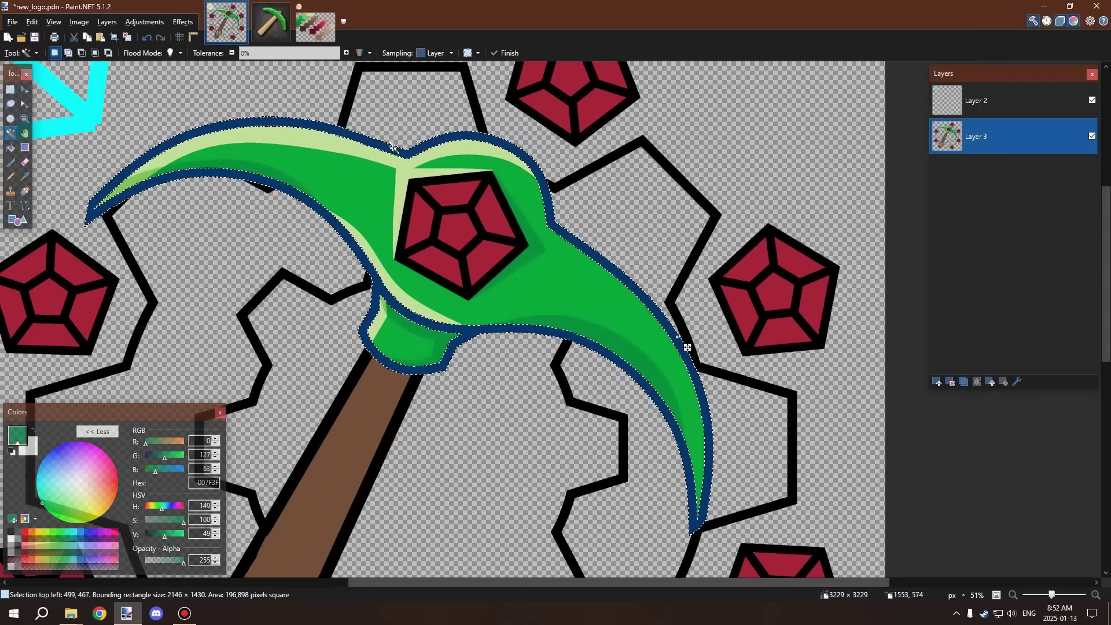
scroll(416, 318, up, 4)
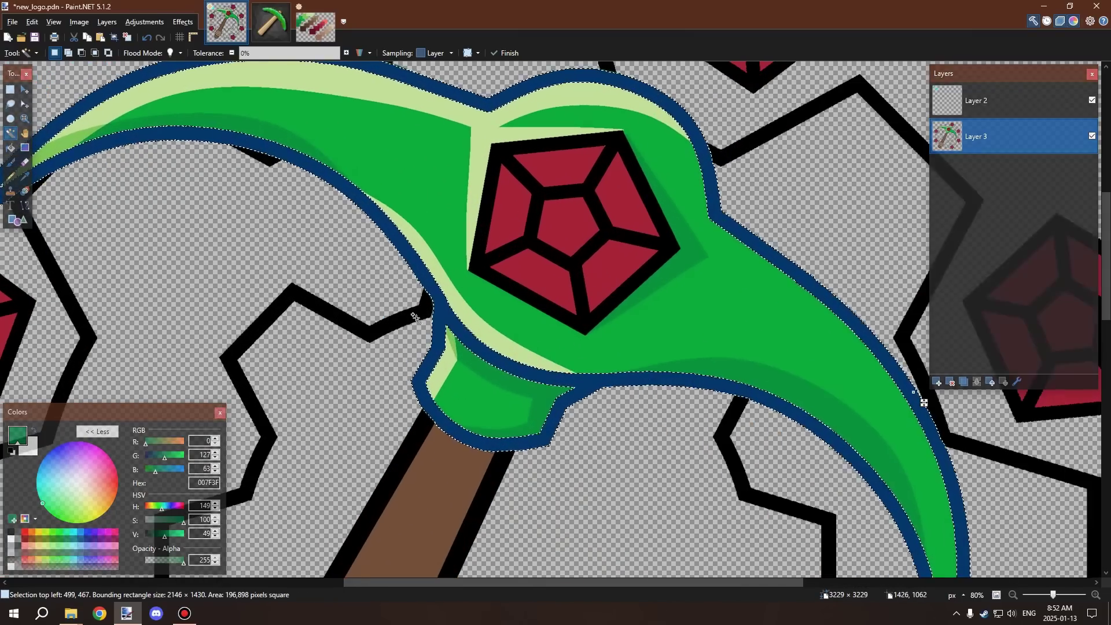
click(452, 284)
Sample the darkest green swatch in the palette image and fill the new logo's selected pickaxe head and collar outline with 007F3F
click(298, 33)
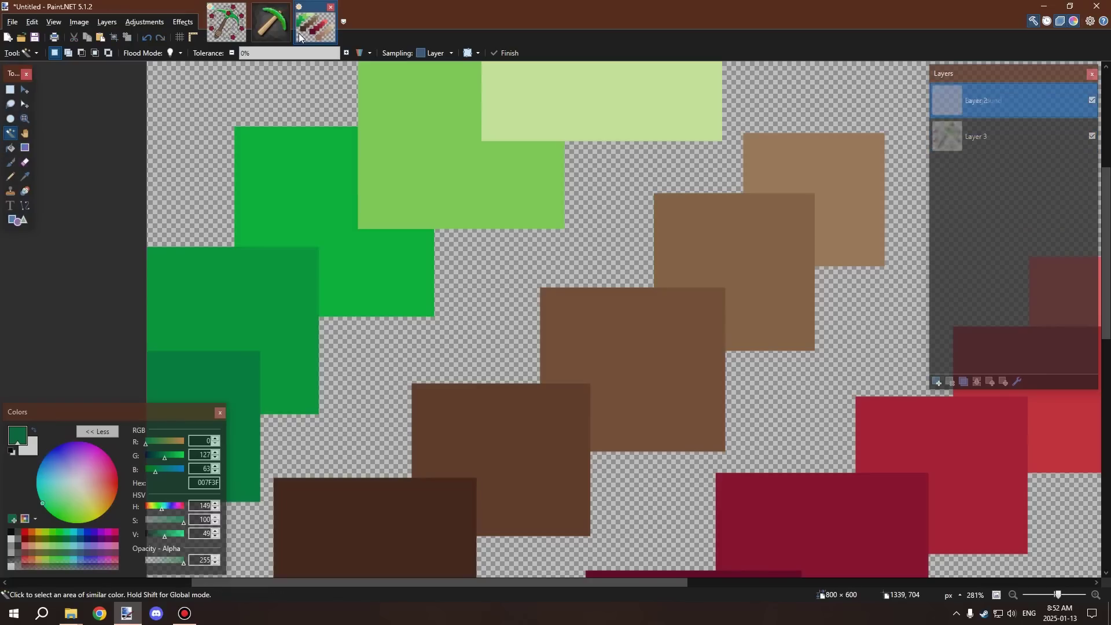
click(25, 178)
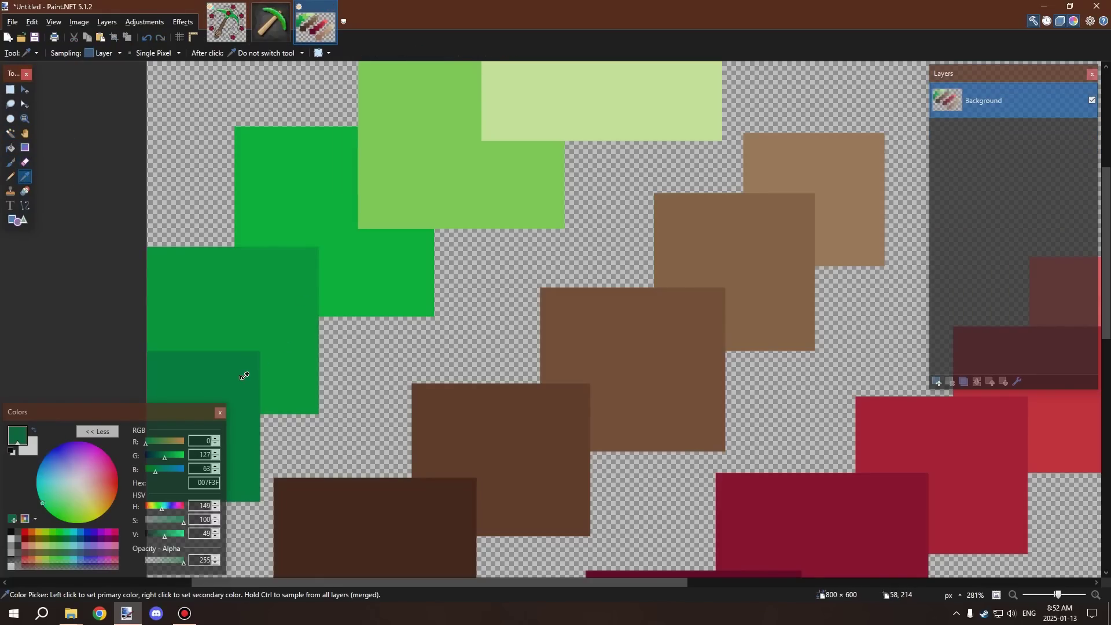
click(245, 35)
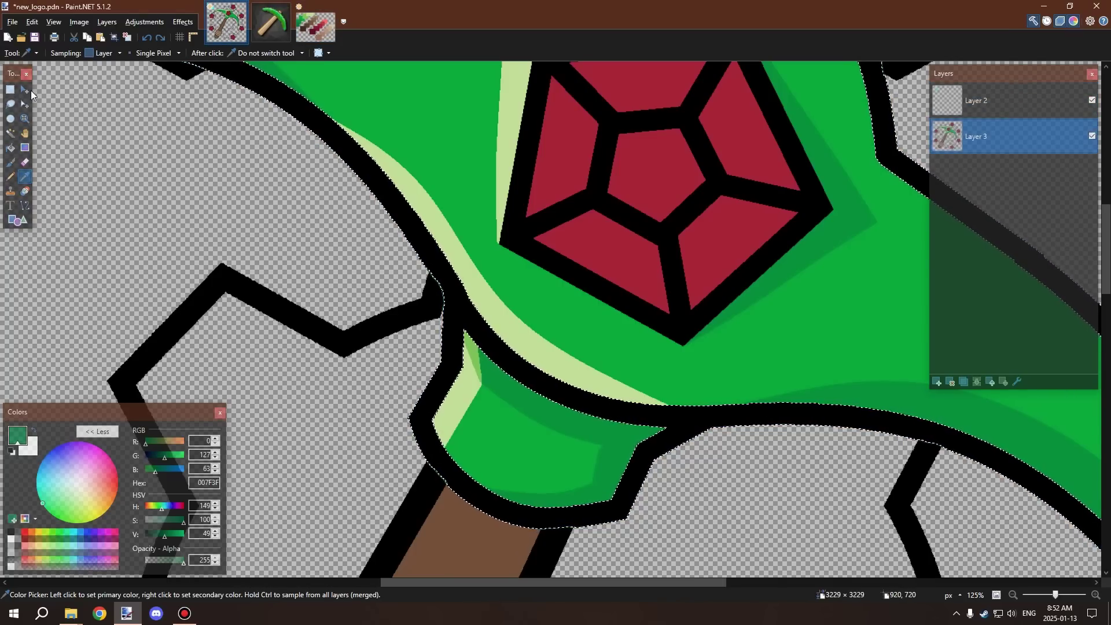
click(11, 148)
Examine the green pickaxe head outline against the handle, gear and gems across the whole logo at different zoom levels
scroll(416, 197, down, 5)
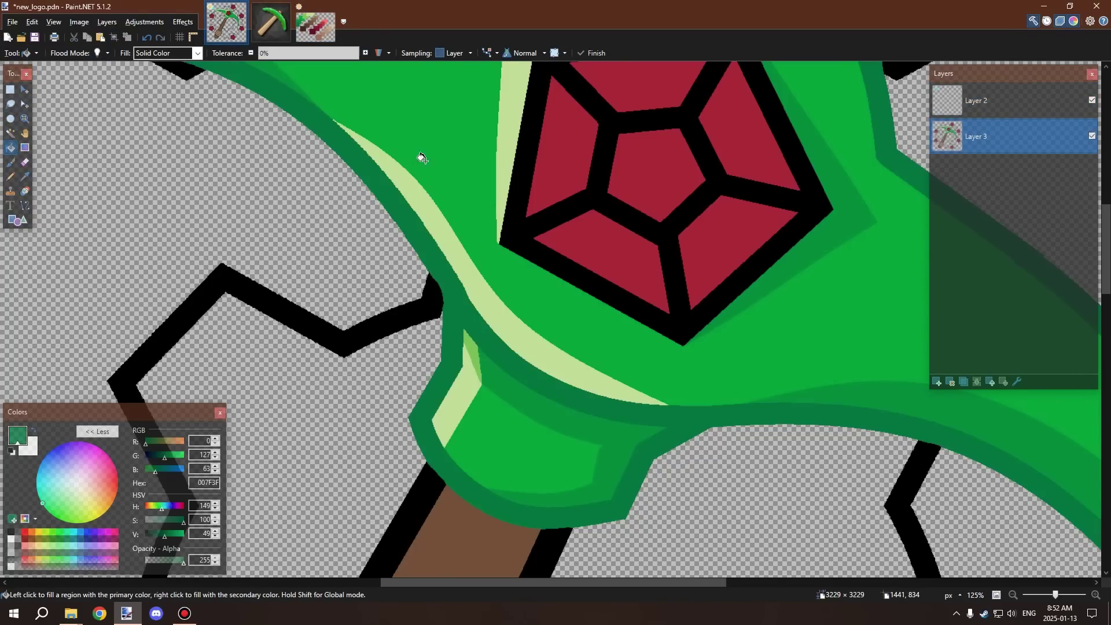
scroll(457, 251, down, 3)
scroll(473, 250, up, 2)
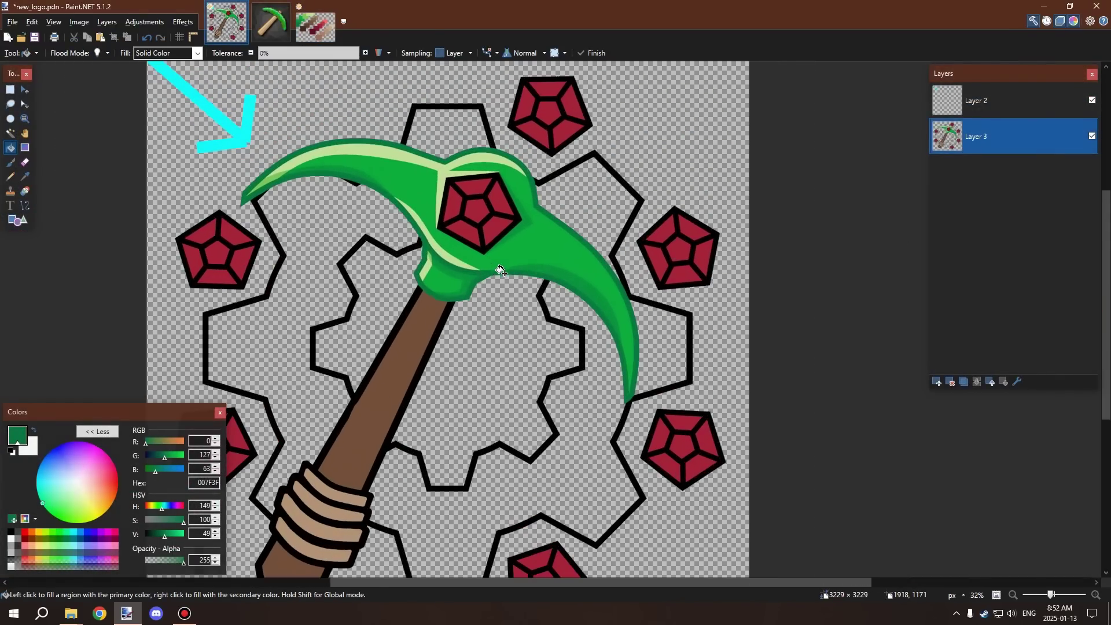
scroll(513, 276, up, 1)
scroll(494, 282, down, 2)
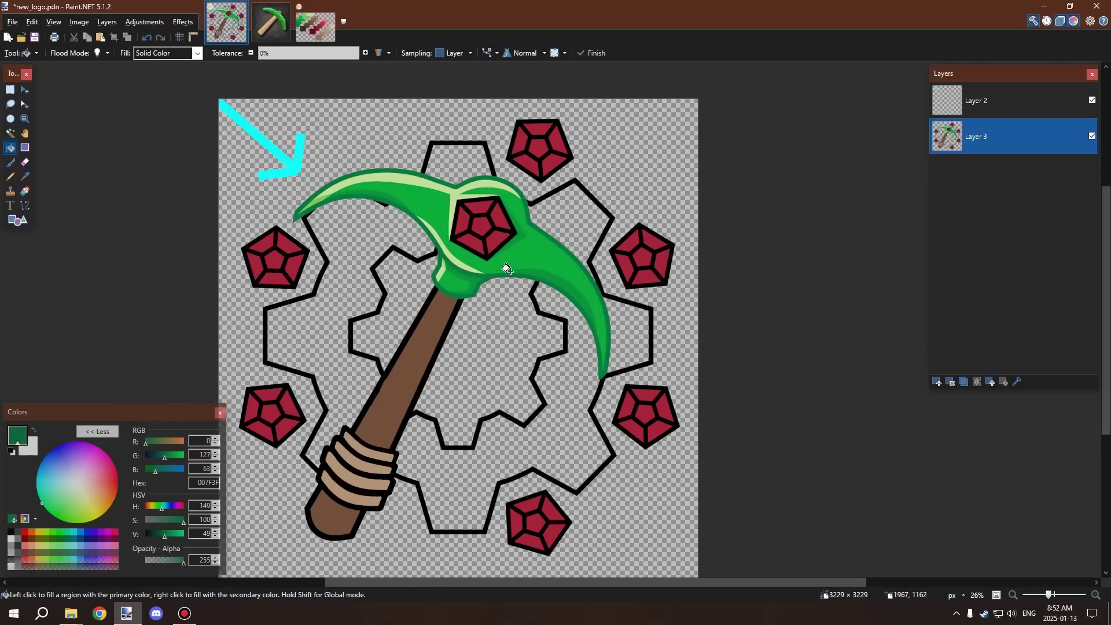
scroll(498, 251, up, 1)
scroll(492, 245, down, 1)
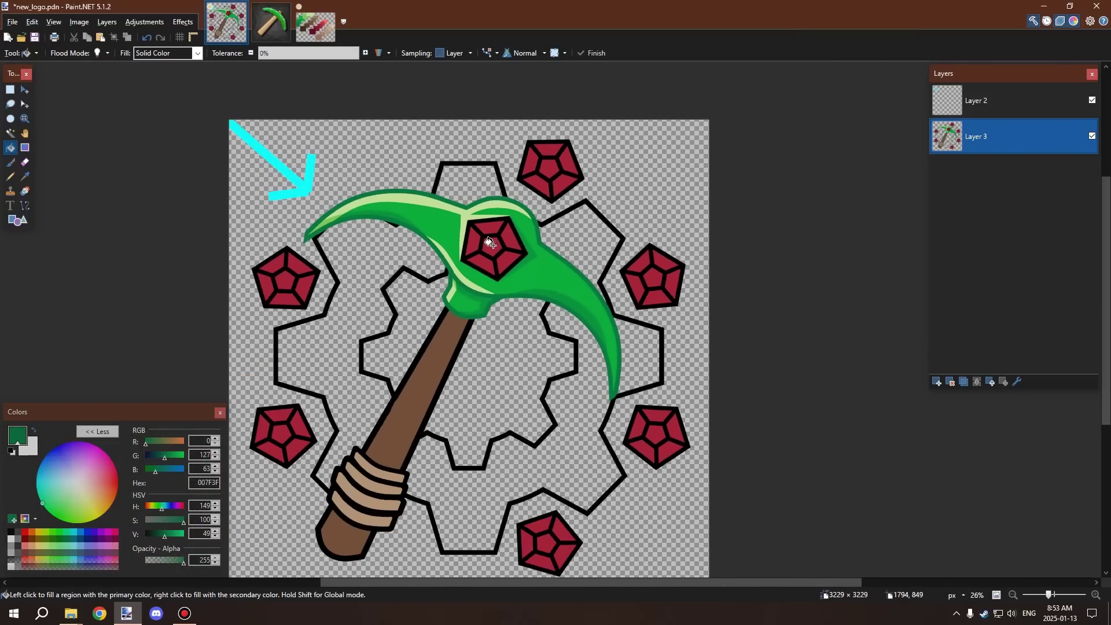
scroll(422, 276, down, 1)
scroll(424, 283, up, 1)
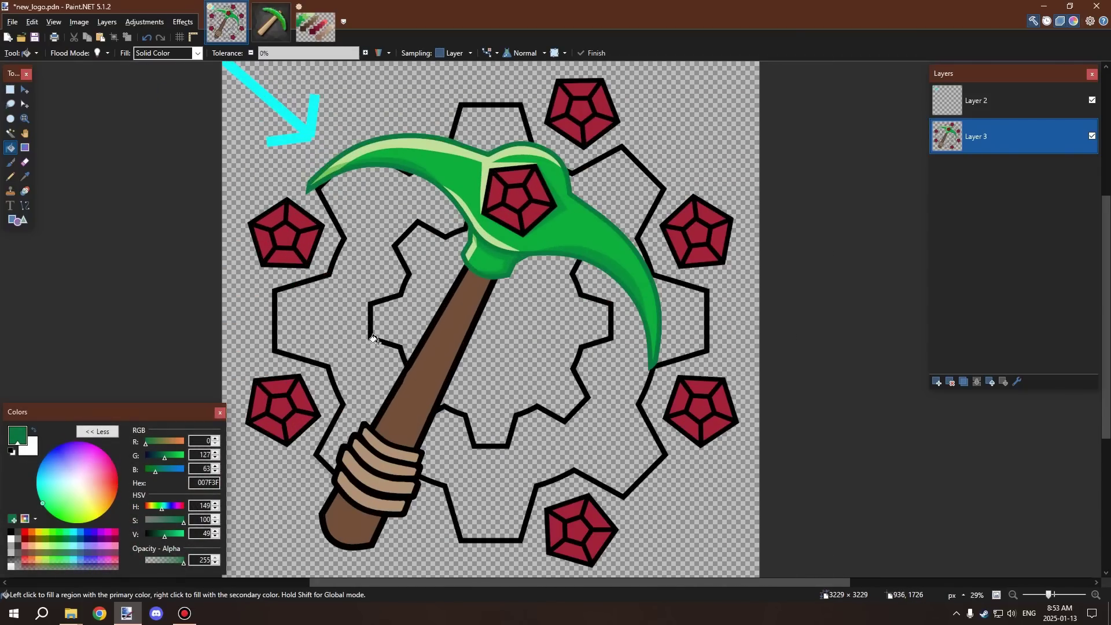
scroll(427, 297, down, 2)
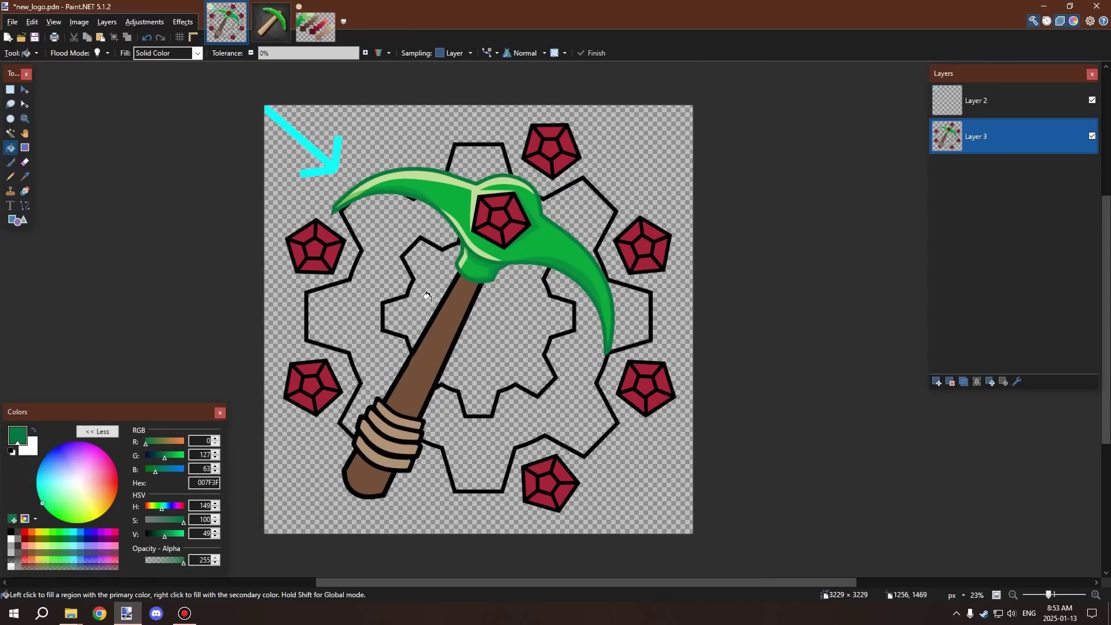
scroll(427, 307, down, 1)
scroll(440, 310, up, 2)
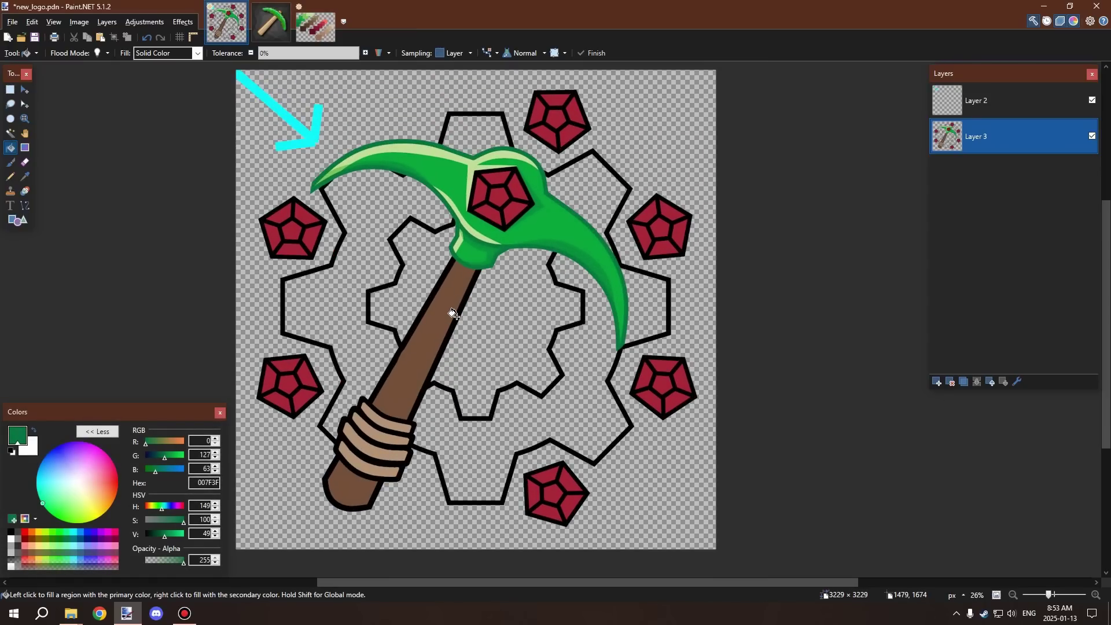
scroll(451, 301, down, 1)
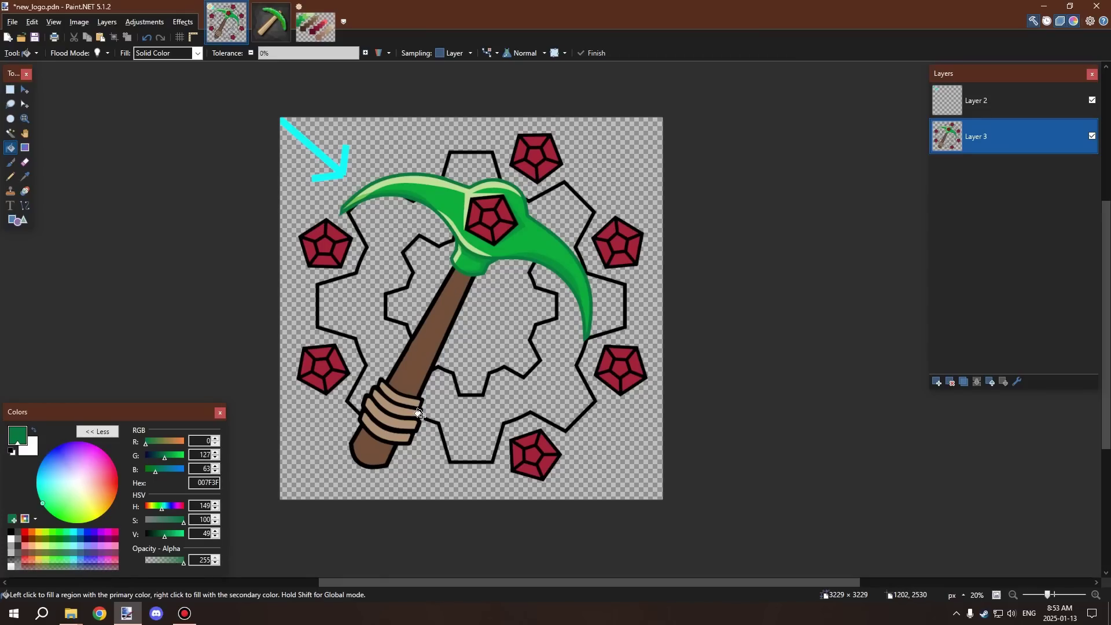
scroll(427, 362, up, 2)
scroll(426, 362, down, 1)
scroll(353, 428, up, 1)
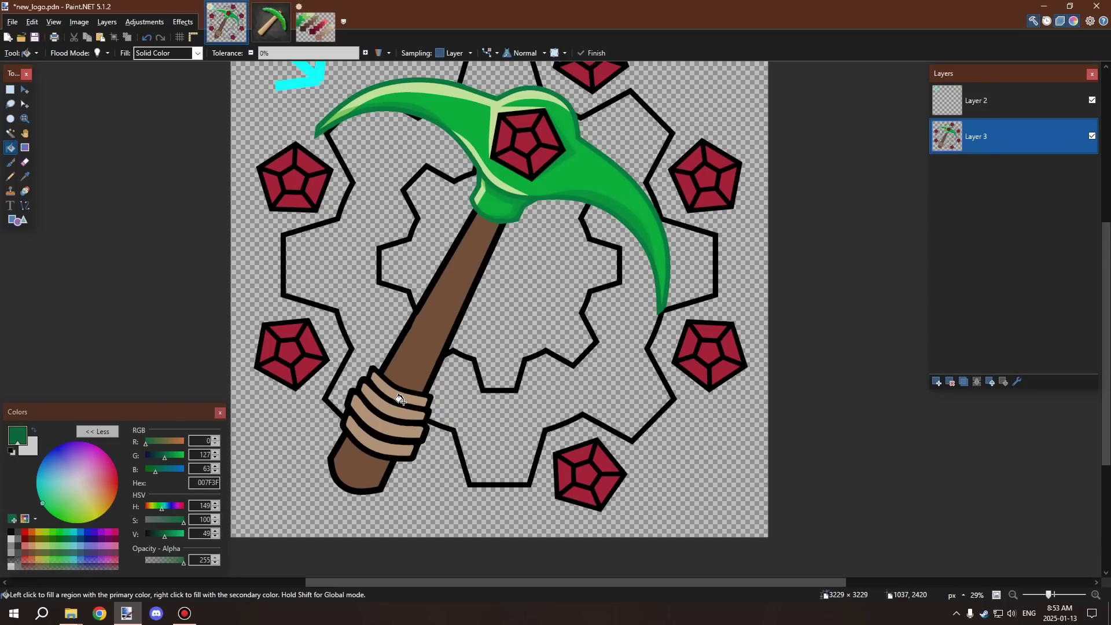
scroll(422, 334, down, 2)
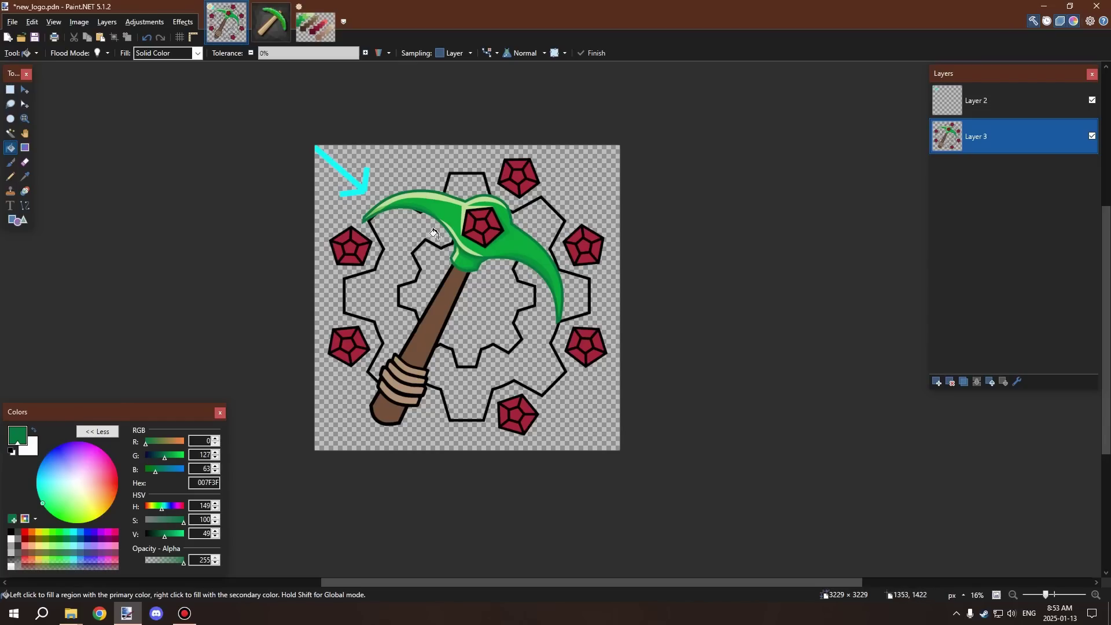
scroll(394, 304, up, 2)
scroll(394, 303, down, 1)
scroll(394, 302, up, 1)
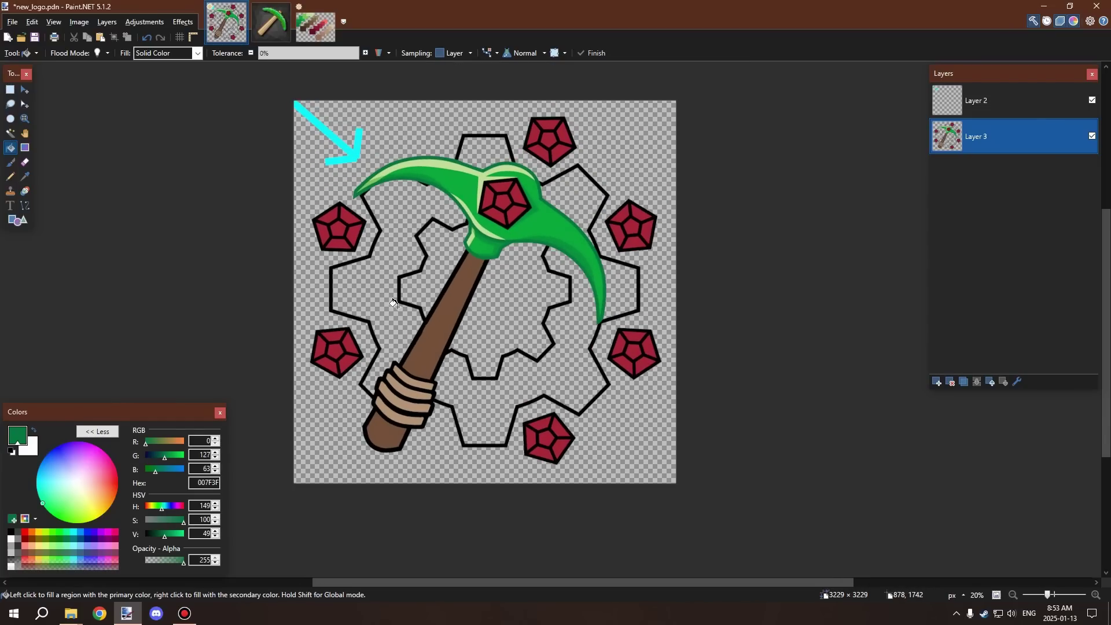
scroll(395, 300, down, 1)
scroll(398, 293, up, 2)
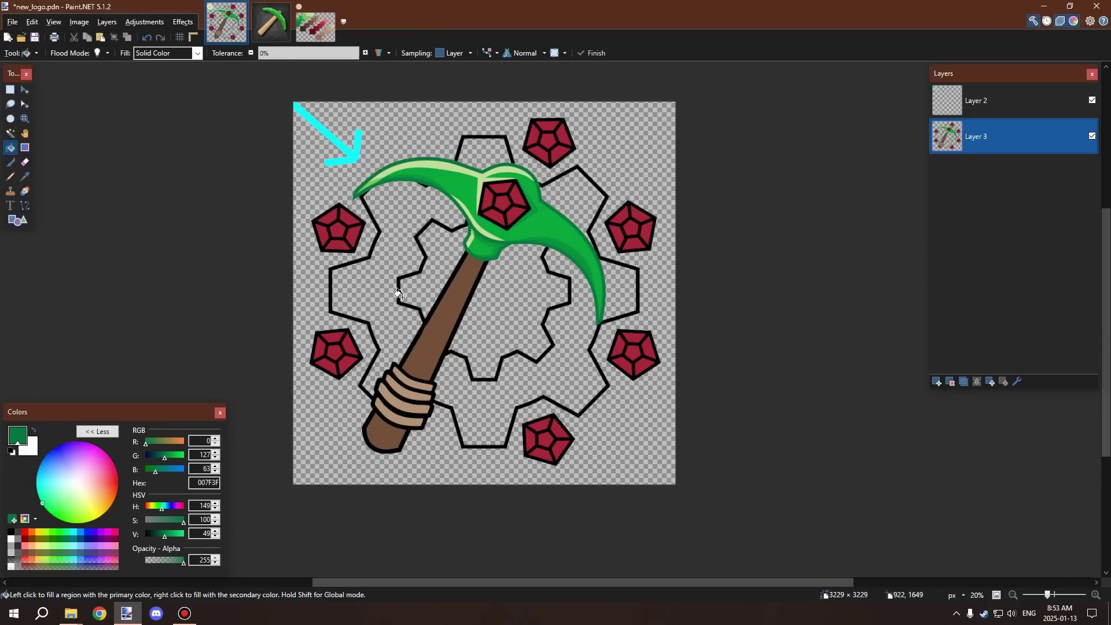
scroll(405, 255, down, 3)
scroll(454, 246, up, 2)
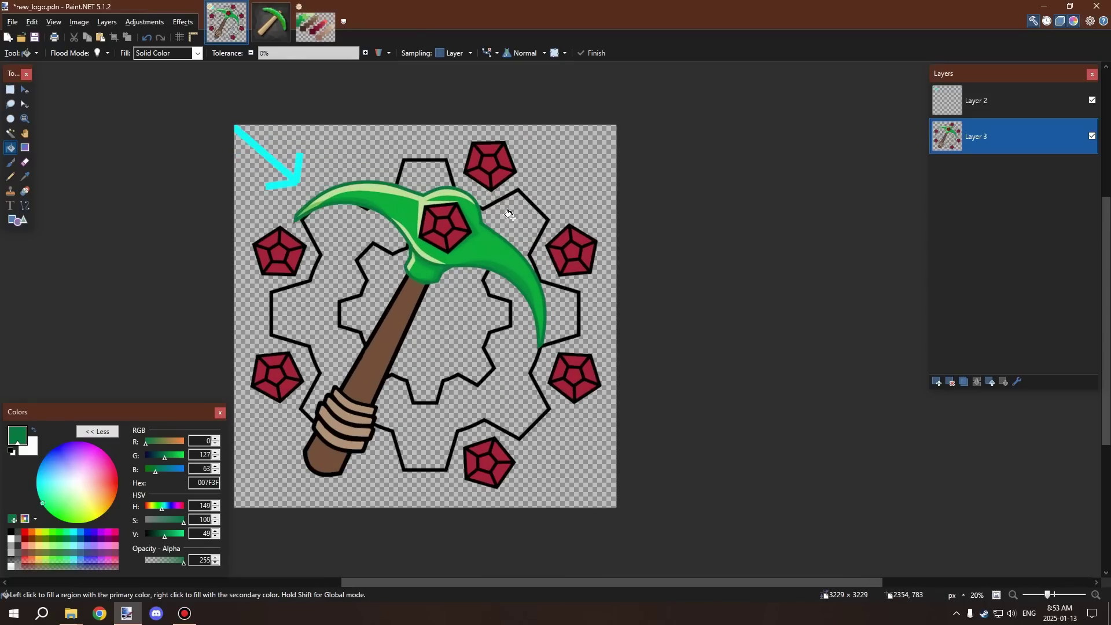
scroll(493, 268, down, 1)
scroll(491, 269, down, 1)
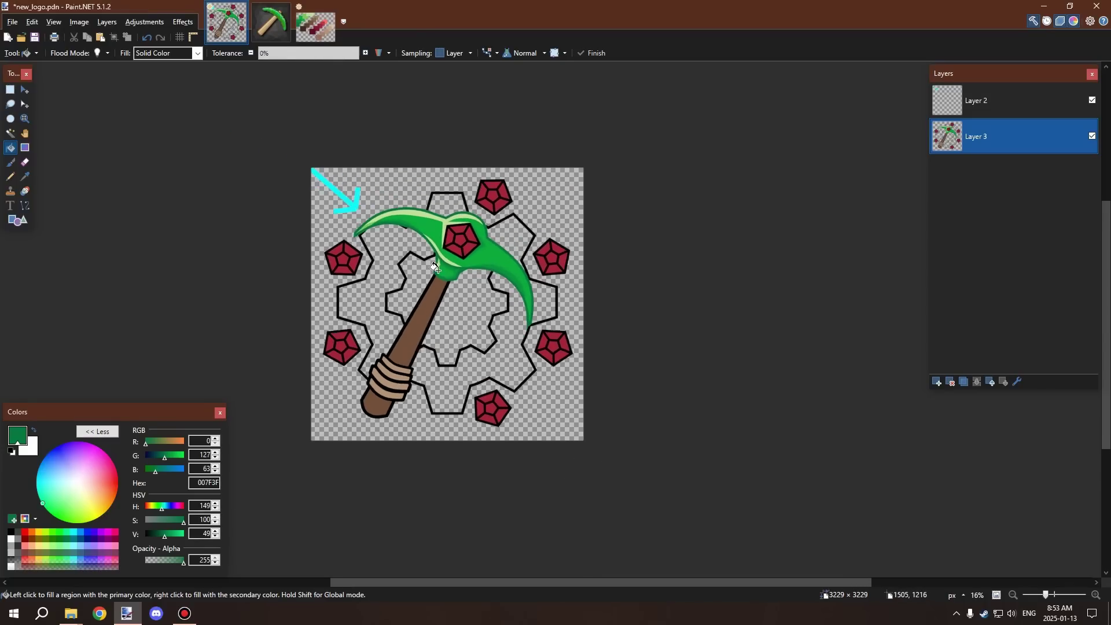
scroll(434, 267, up, 4)
scroll(428, 249, down, 2)
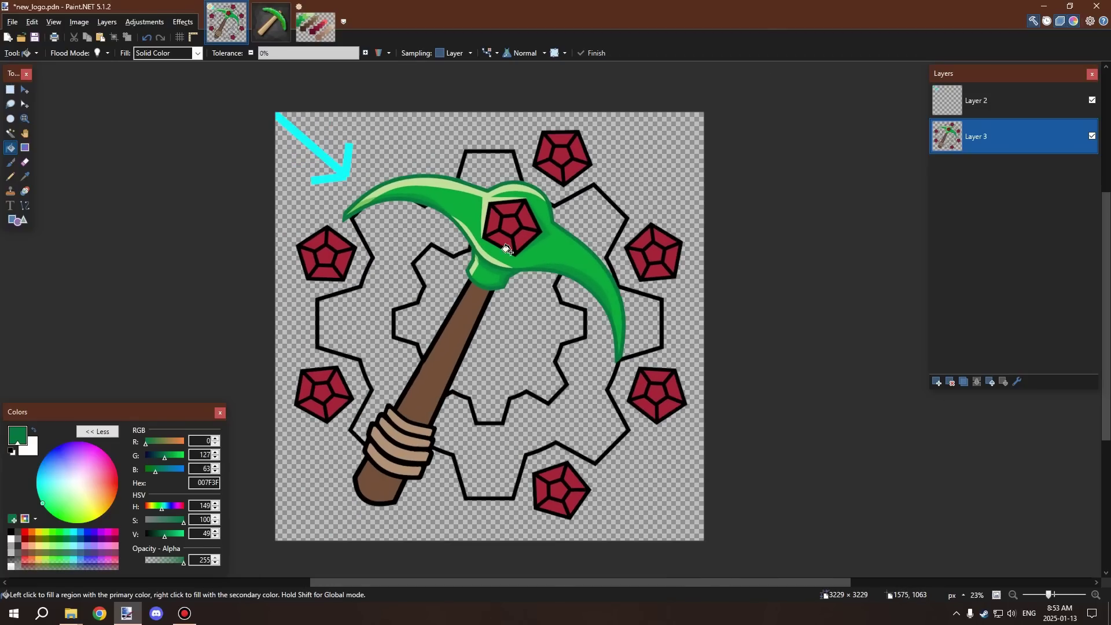